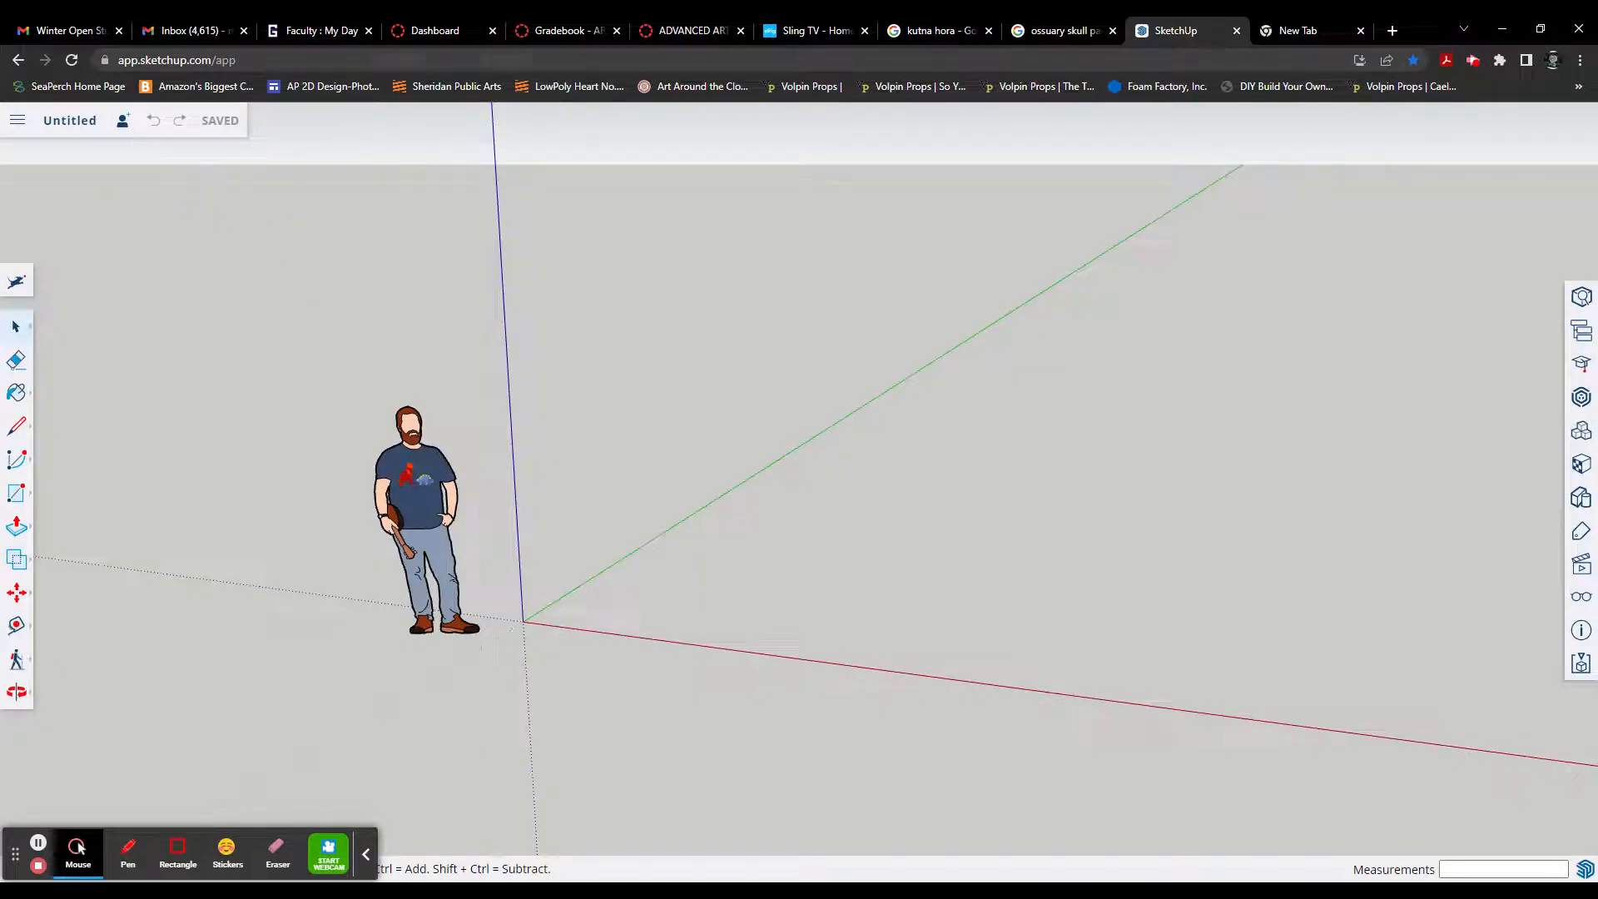
click(125, 62)
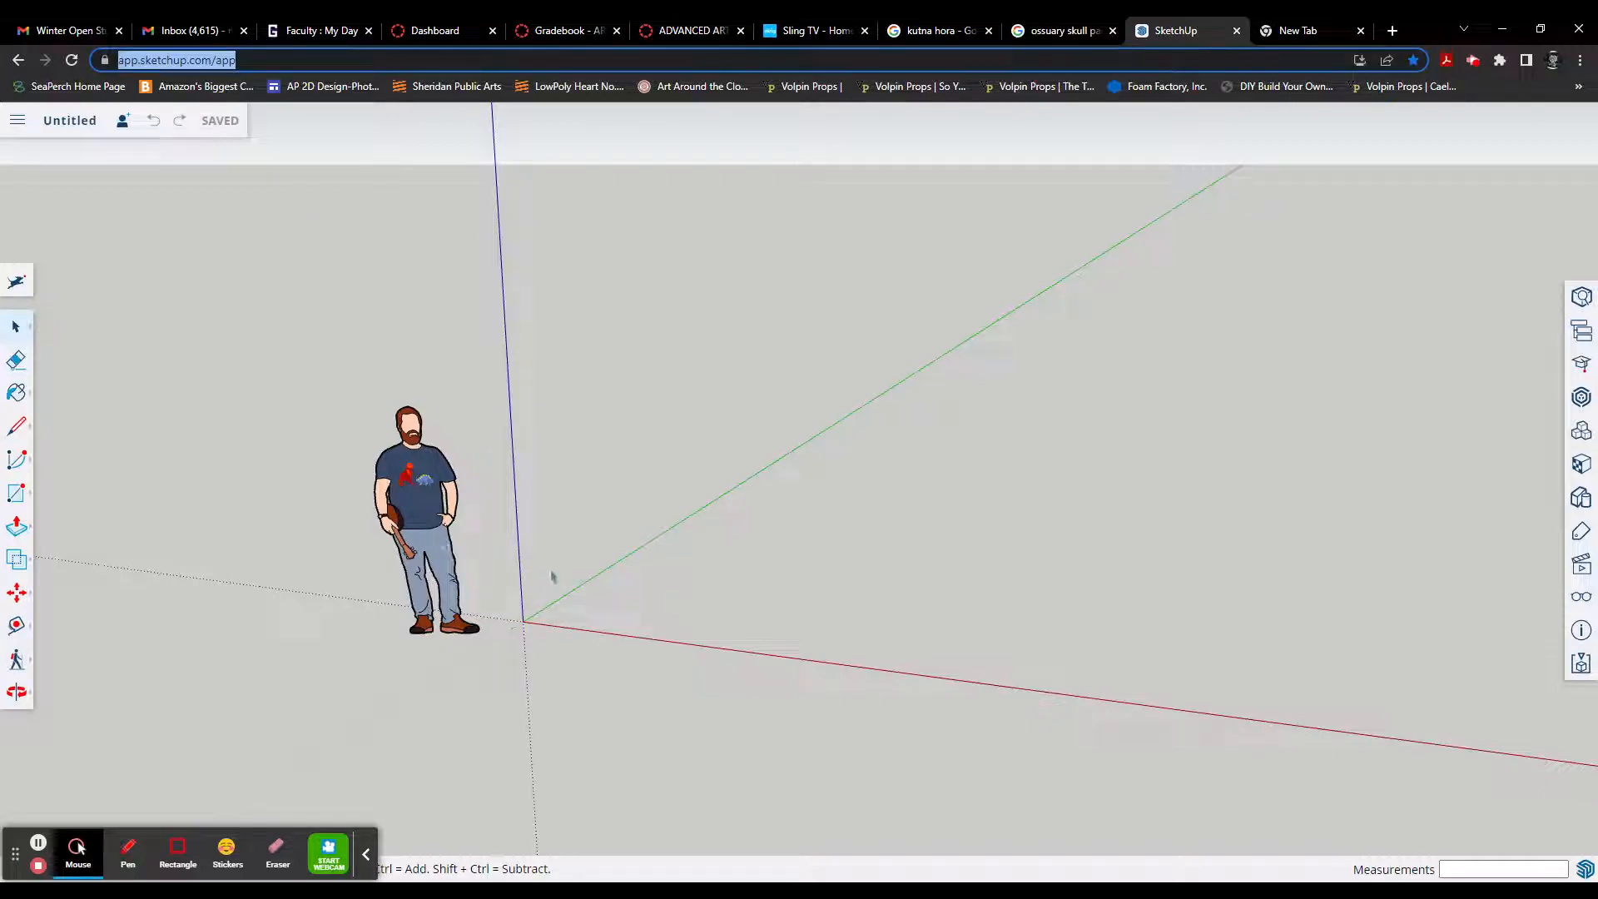
click(594, 620)
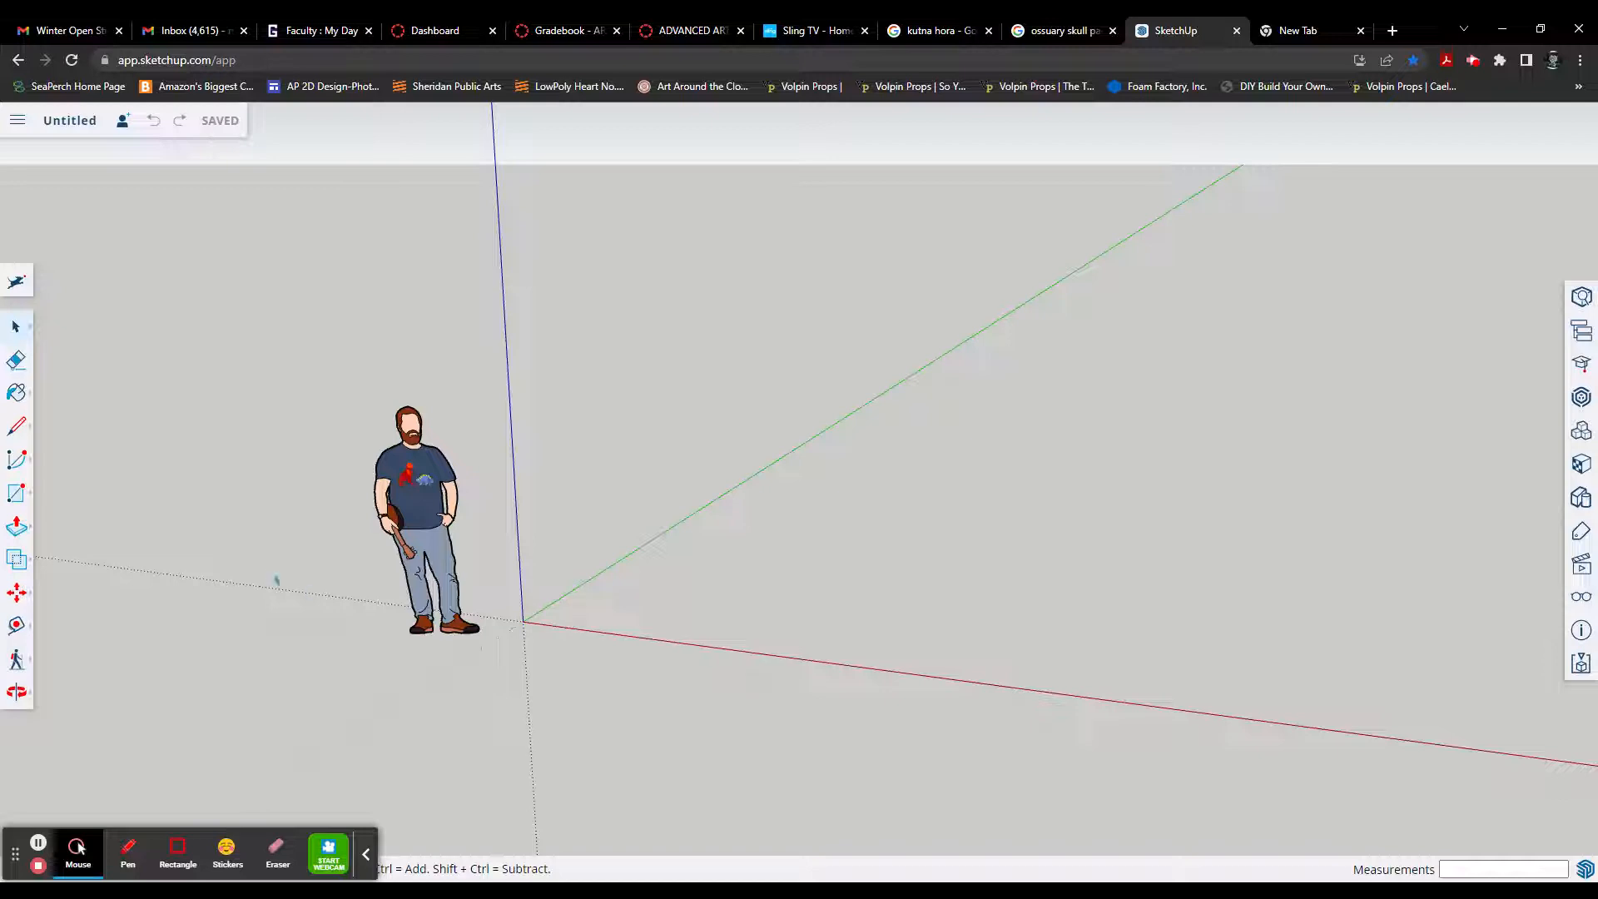
Step: Try to draw a line from the origin along the green axis, followed by a 20' diagonal line towards the red axis
click(17, 429)
click(50, 404)
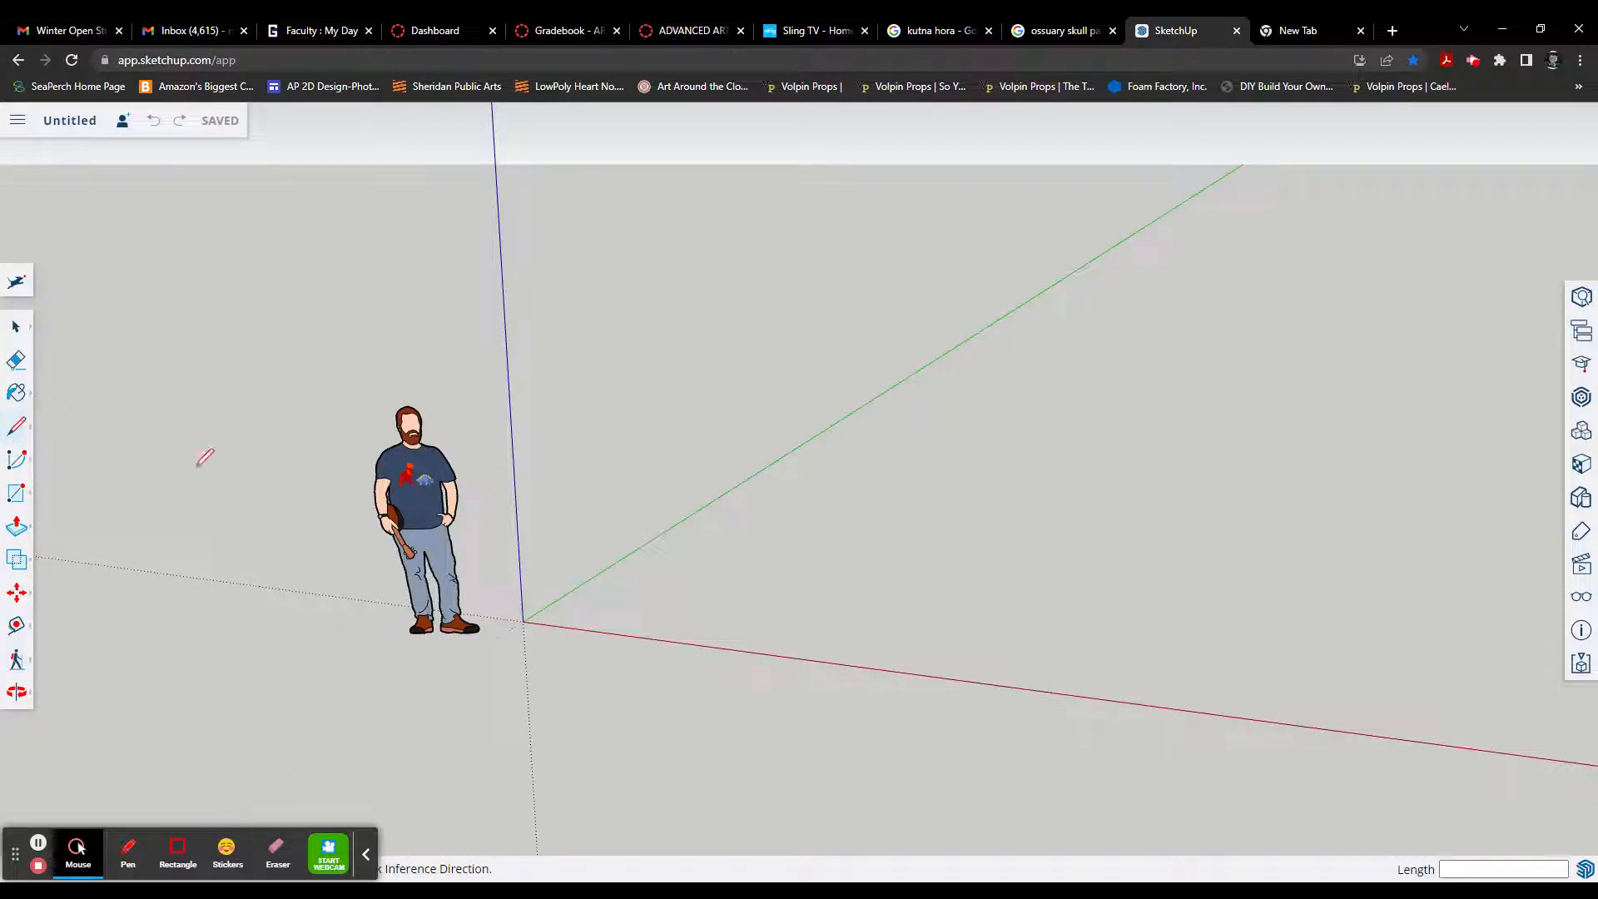
click(523, 621)
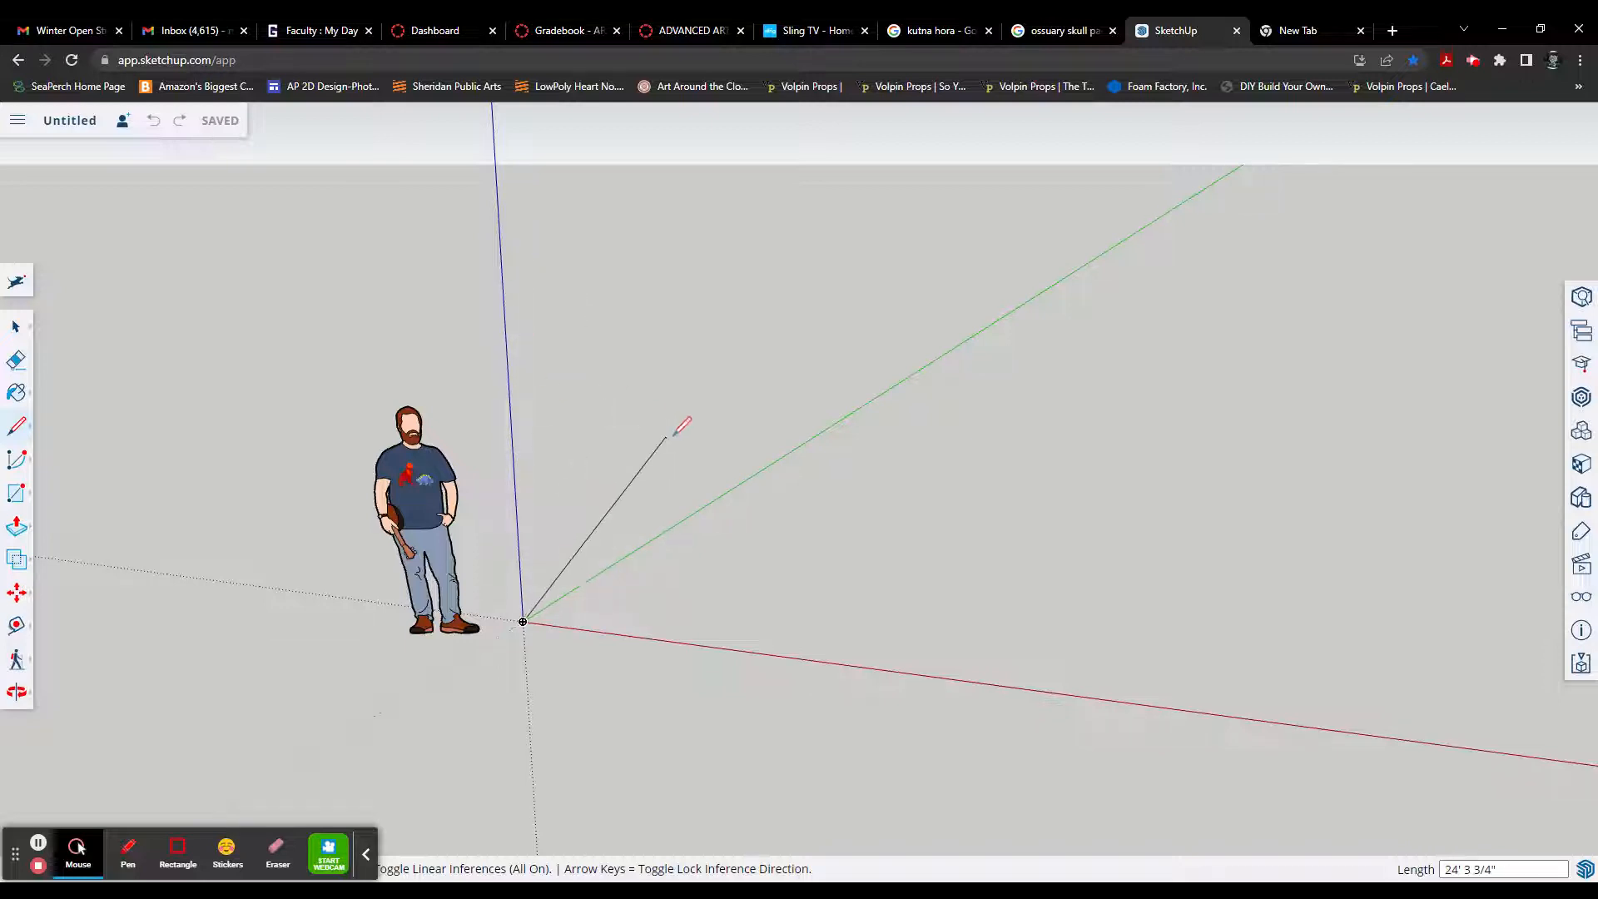
key(Escape)
mouse_move(672, 433)
middle_down()
mouse_move(532, 450)
mouse_move(652, 524)
mouse_move(754, 496)
mouse_move(781, 464)
mouse_move(703, 496)
mouse_move(697, 476)
mouse_move(641, 493)
mouse_move(700, 500)
mouse_move(849, 449)
mouse_move(749, 382)
mouse_move(721, 476)
middle_up()
scroll(688, 488, up, 6)
scroll(689, 488, down, 7)
scroll(719, 478, up, 4)
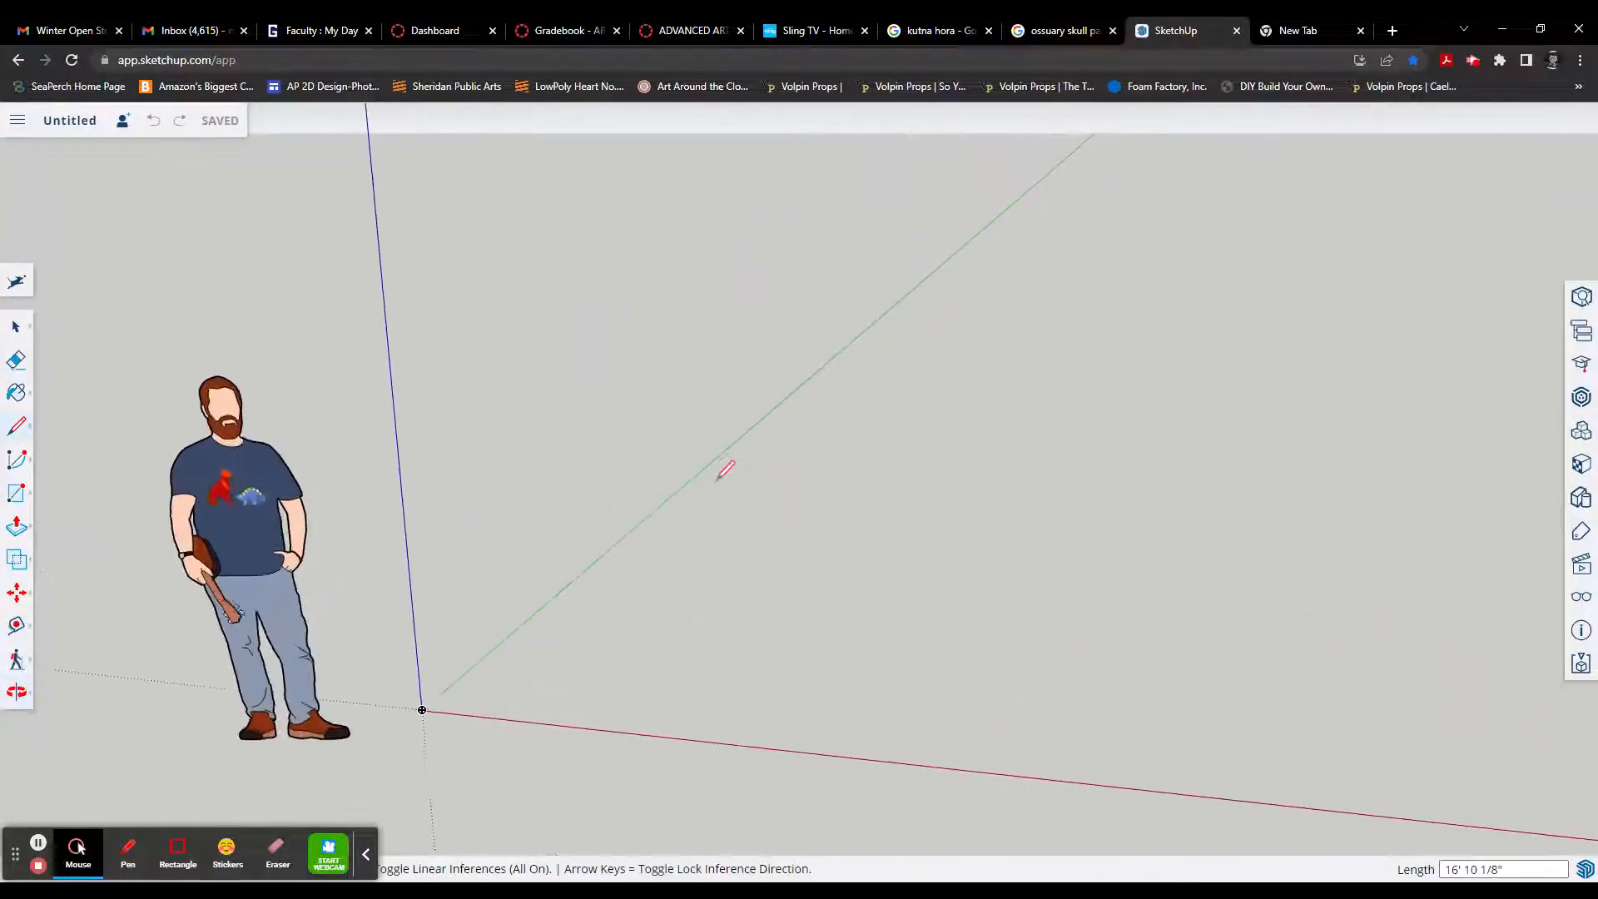
scroll(718, 478, down, 3)
scroll(719, 480, up, 3)
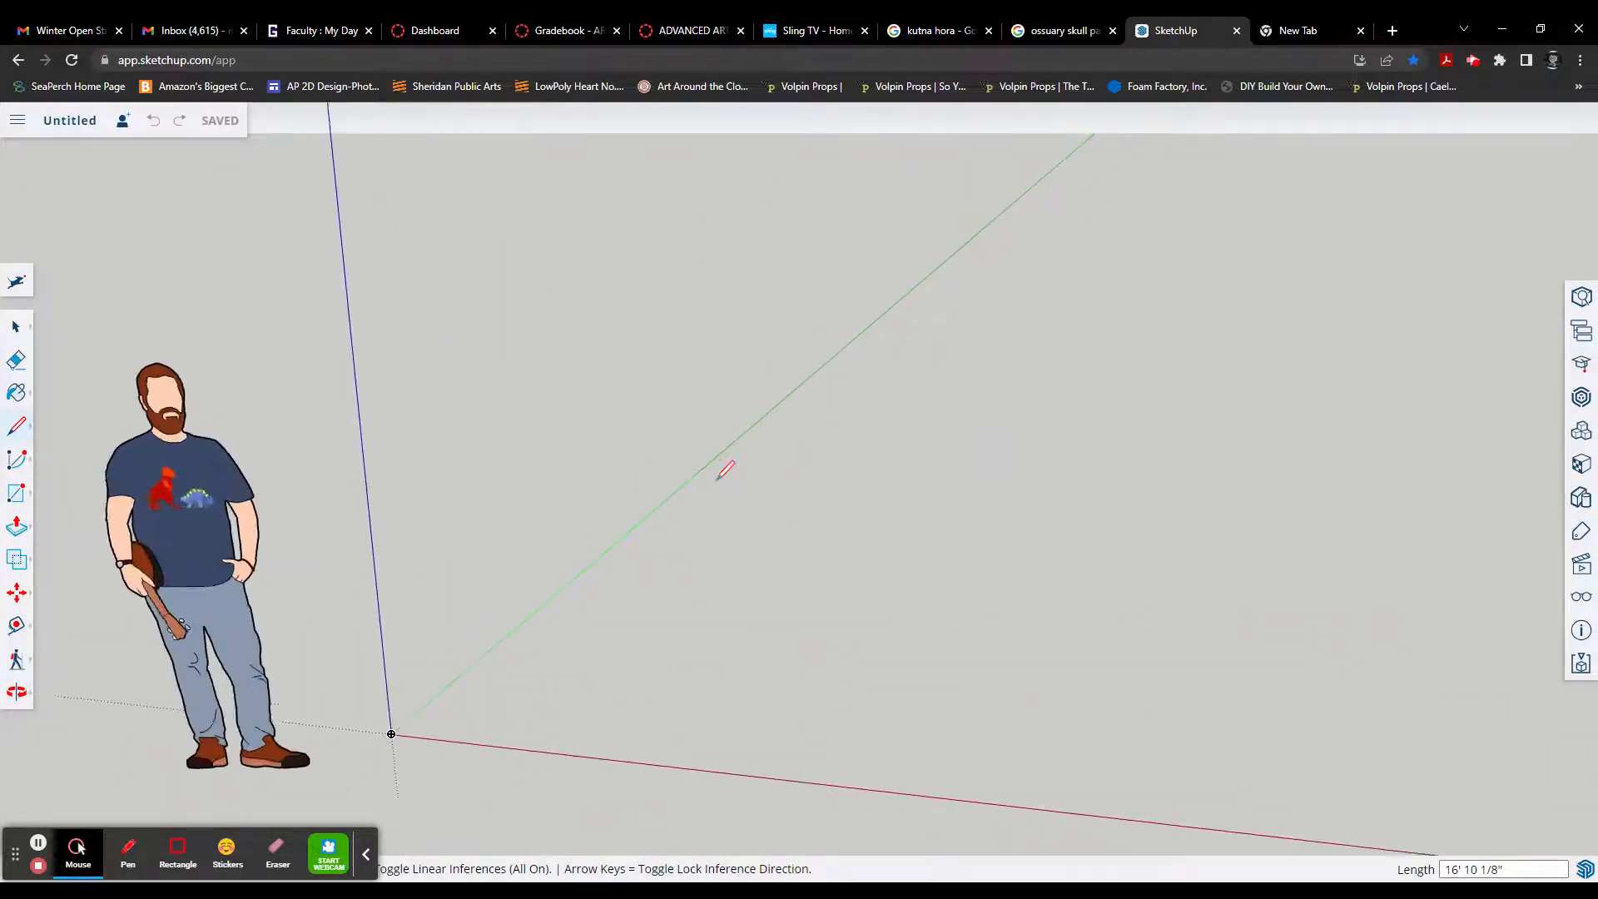
scroll(720, 480, down, 1)
scroll(722, 487, down, 1)
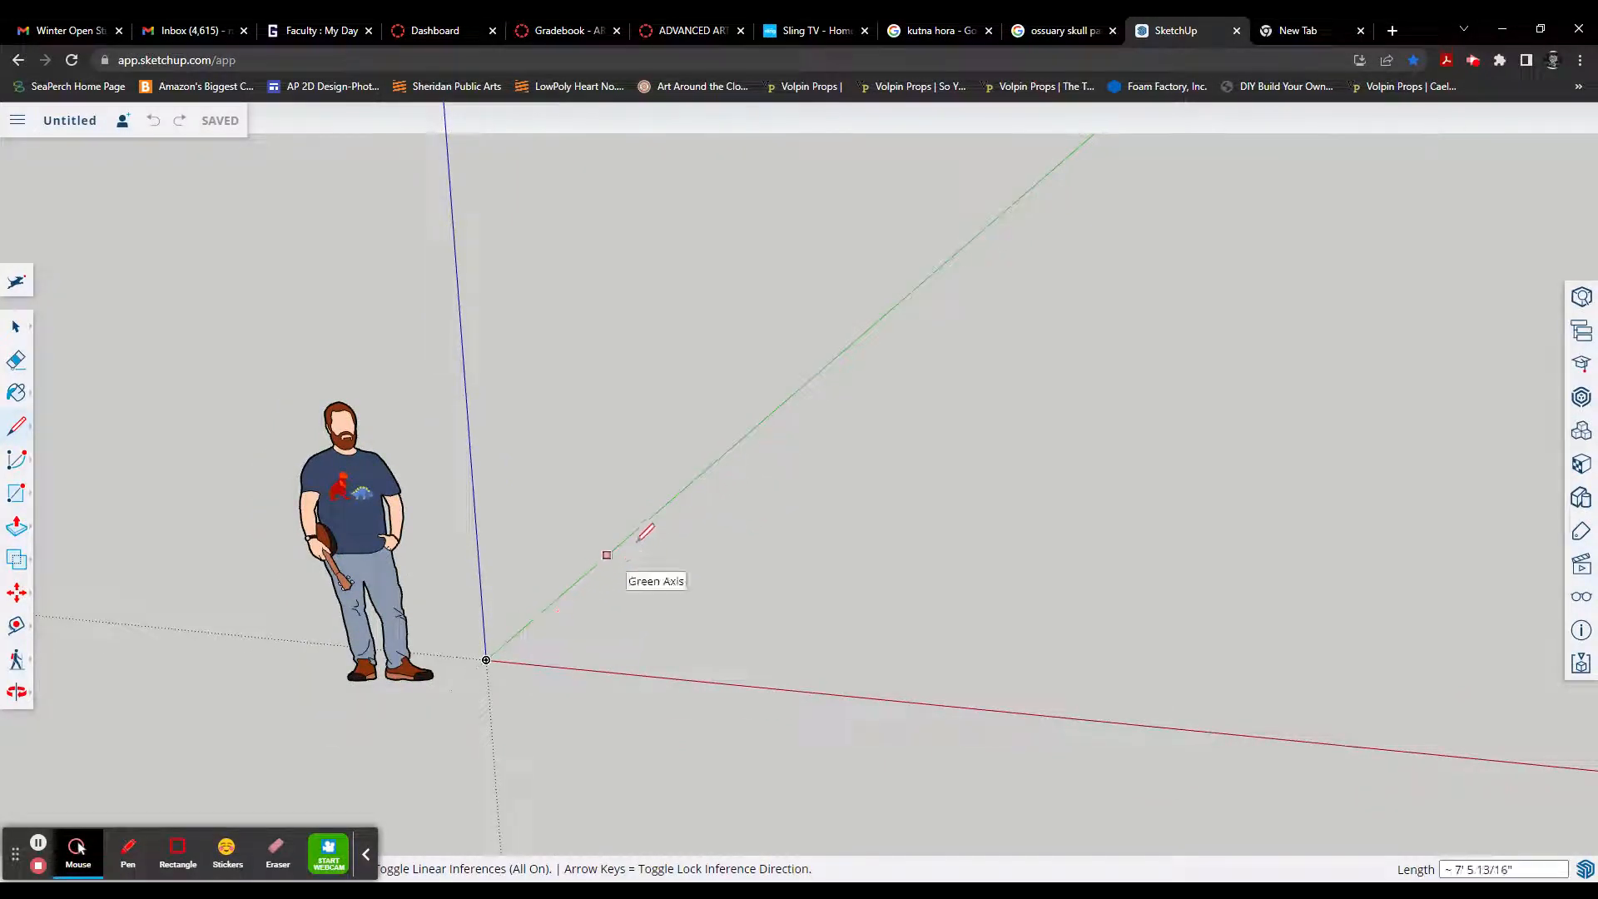
scroll(667, 499, down, 3)
scroll(676, 497, up, 2)
scroll(676, 497, up, 1)
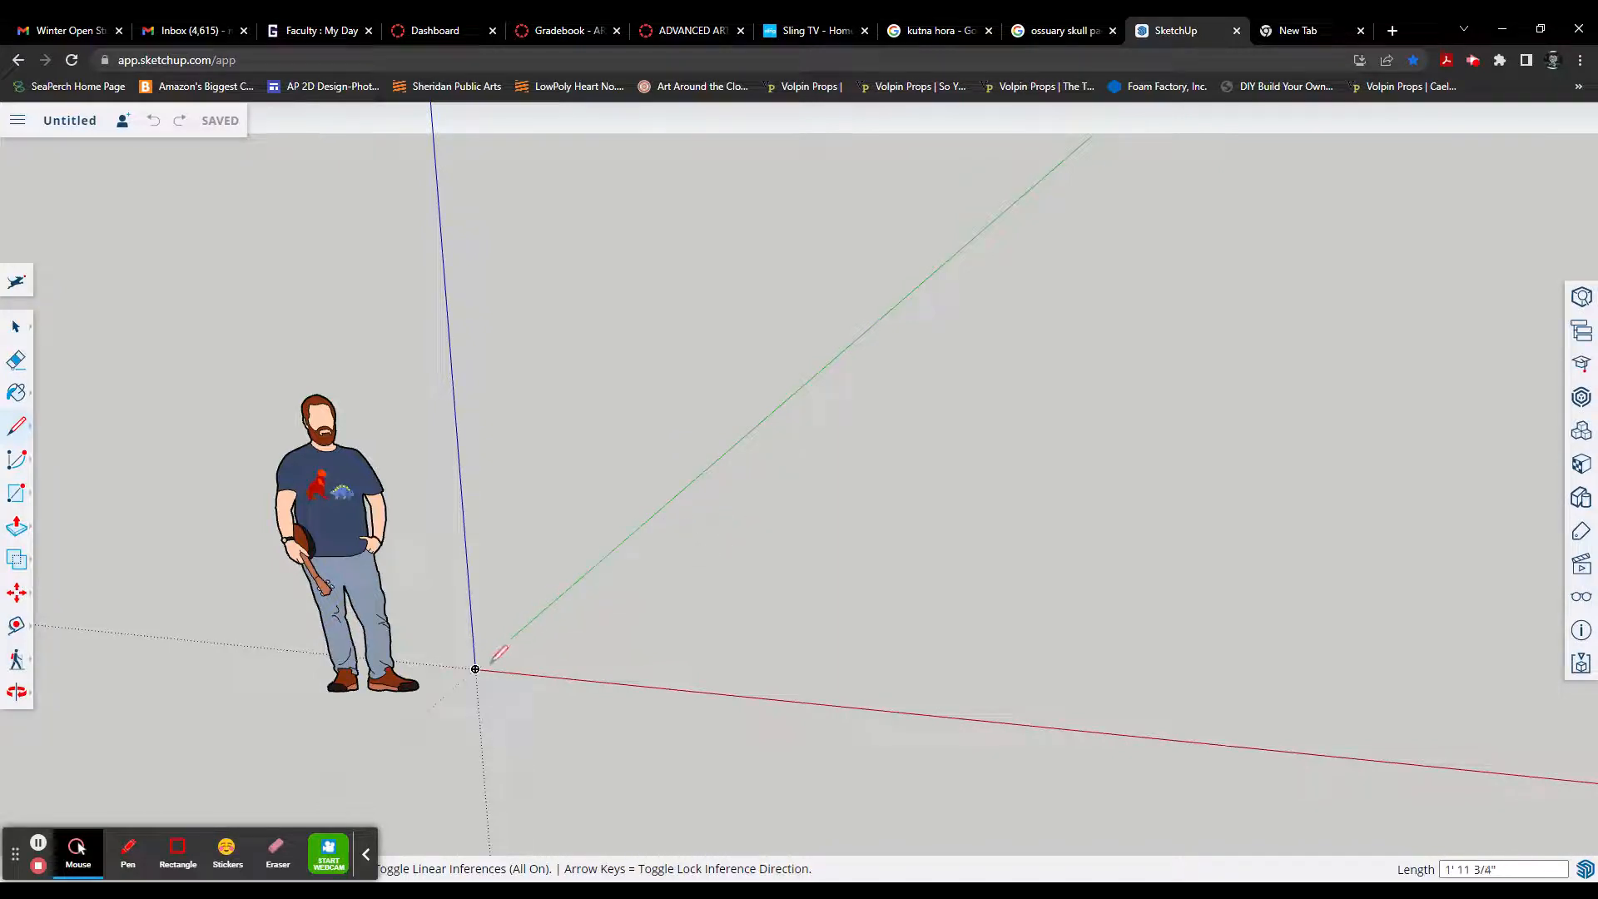
click(678, 494)
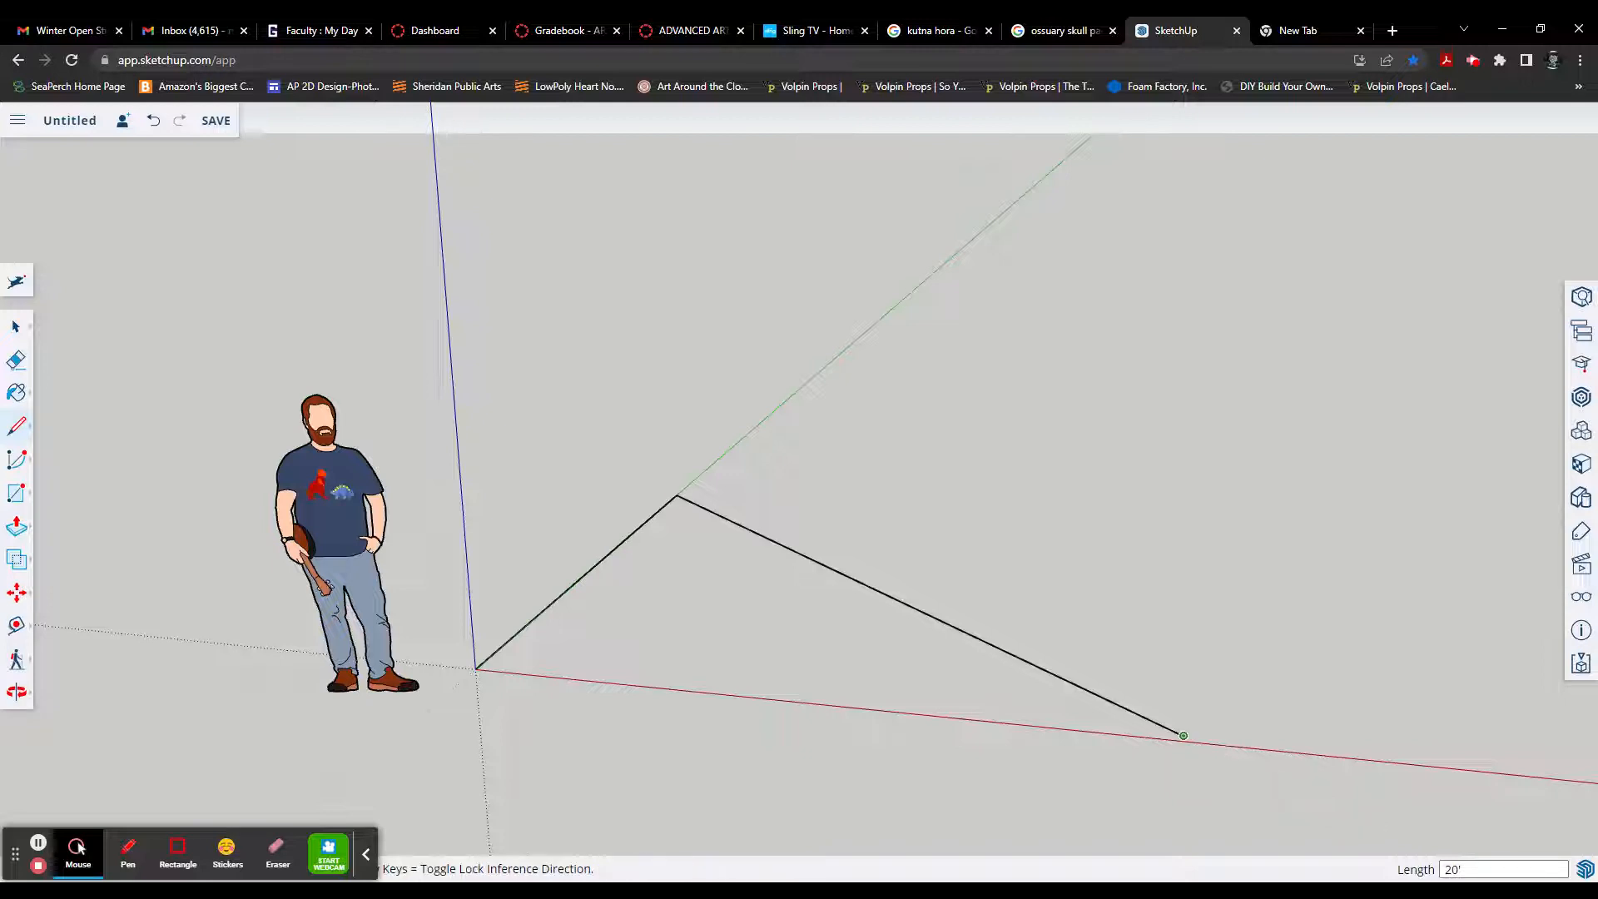
click(1182, 735)
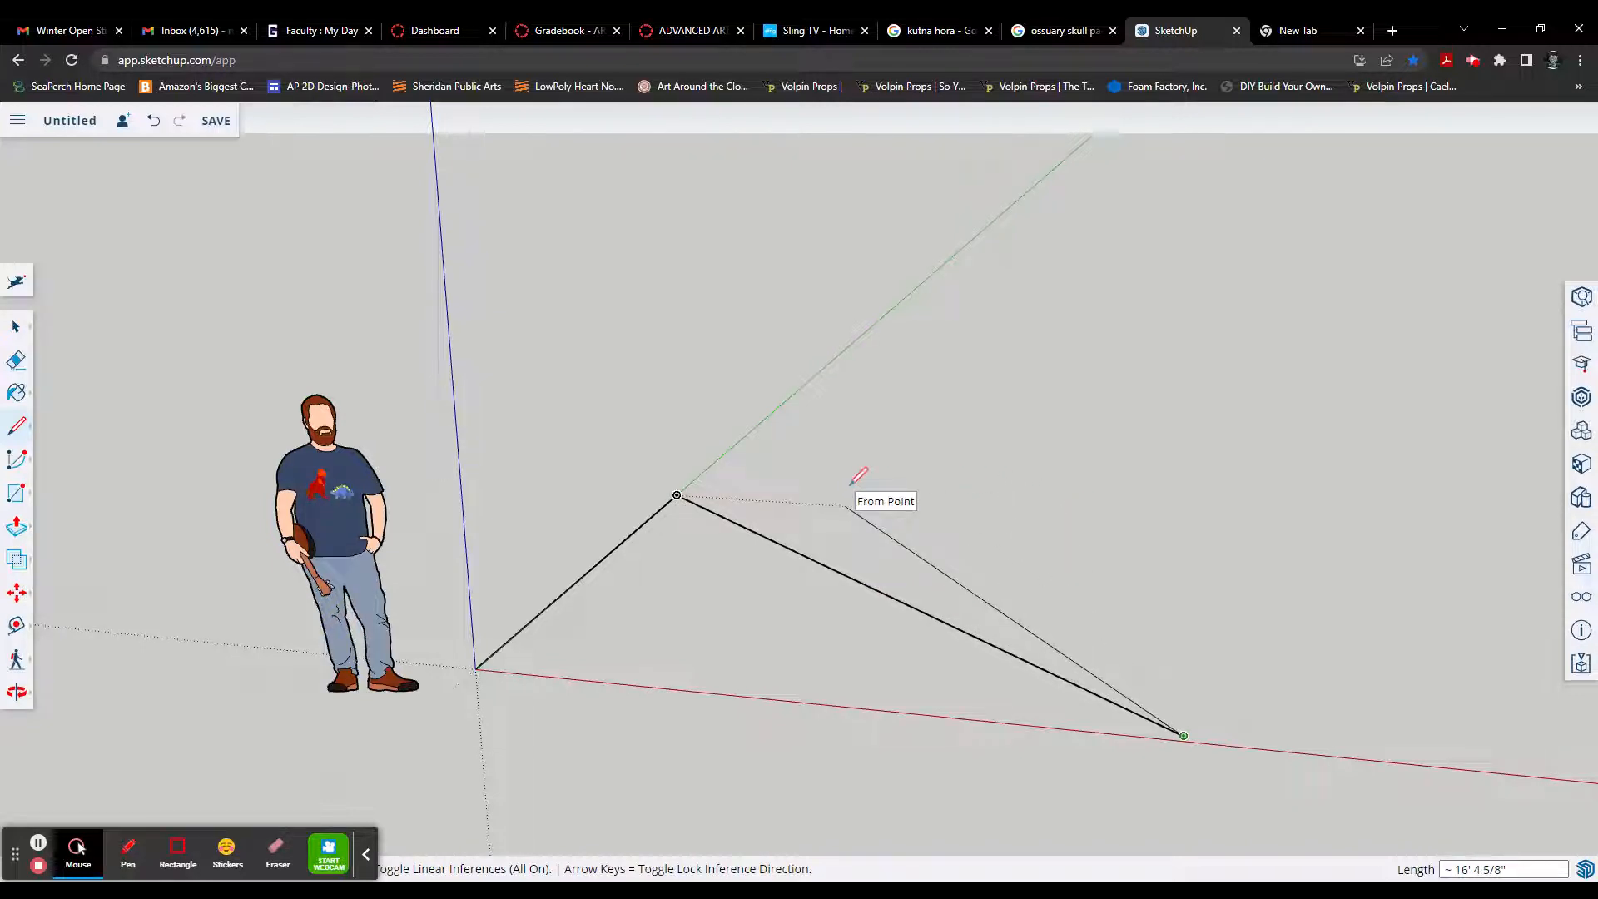
key(ctrl+z)
key(ctrl+z)
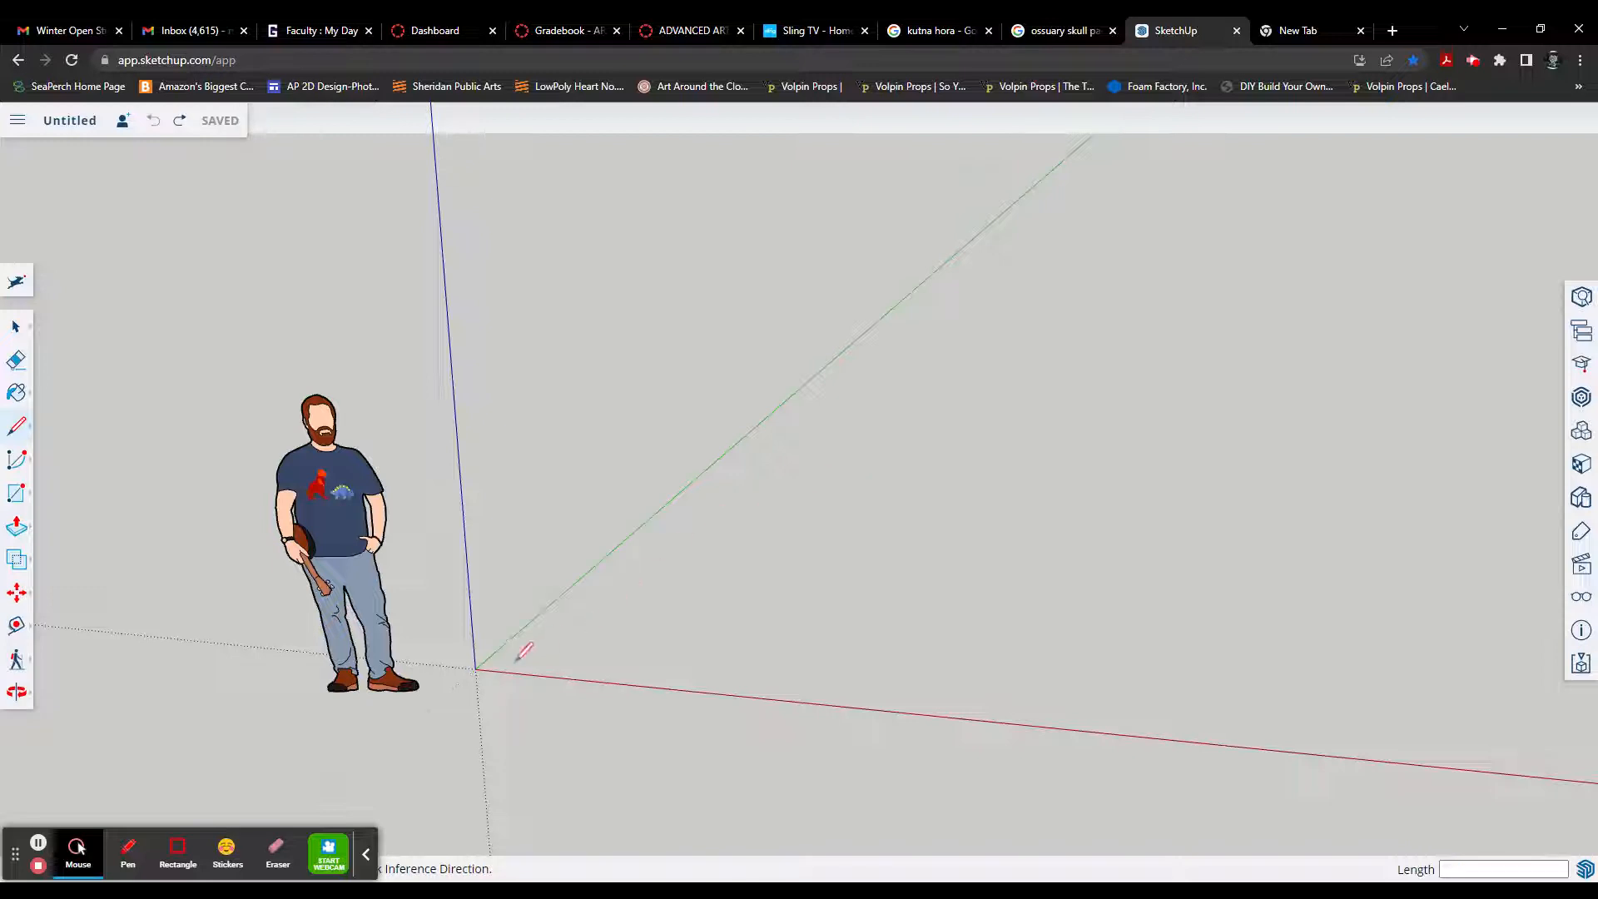
Step: Draw a 20' line from the origin along the green axis and a 15' line from its end parallel to the red axis
click(475, 668)
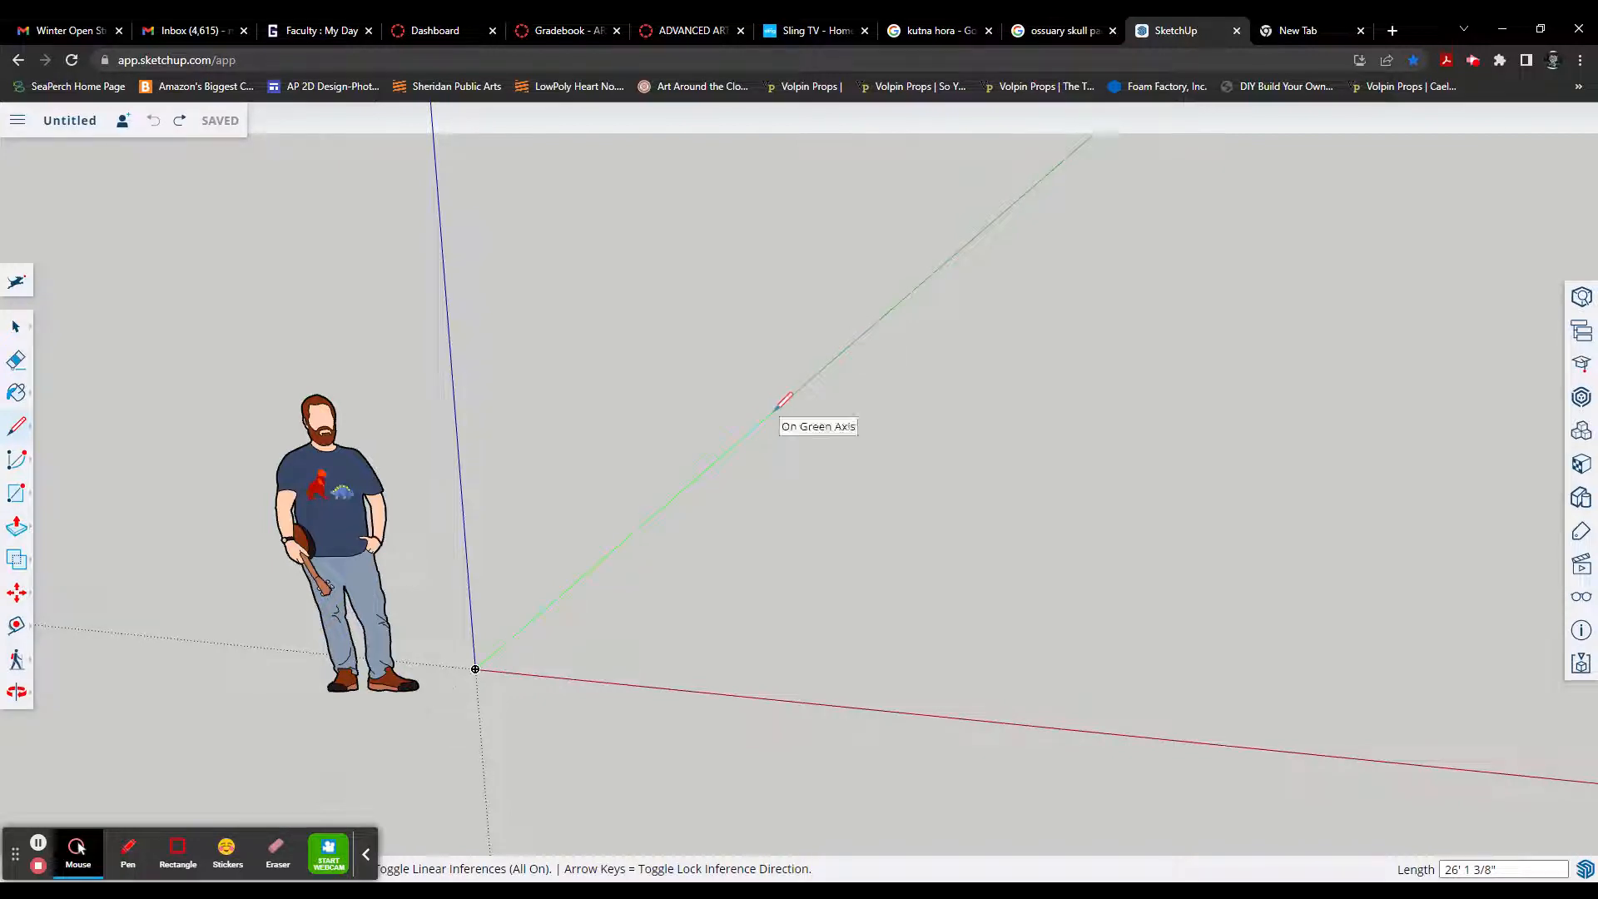
text(20')
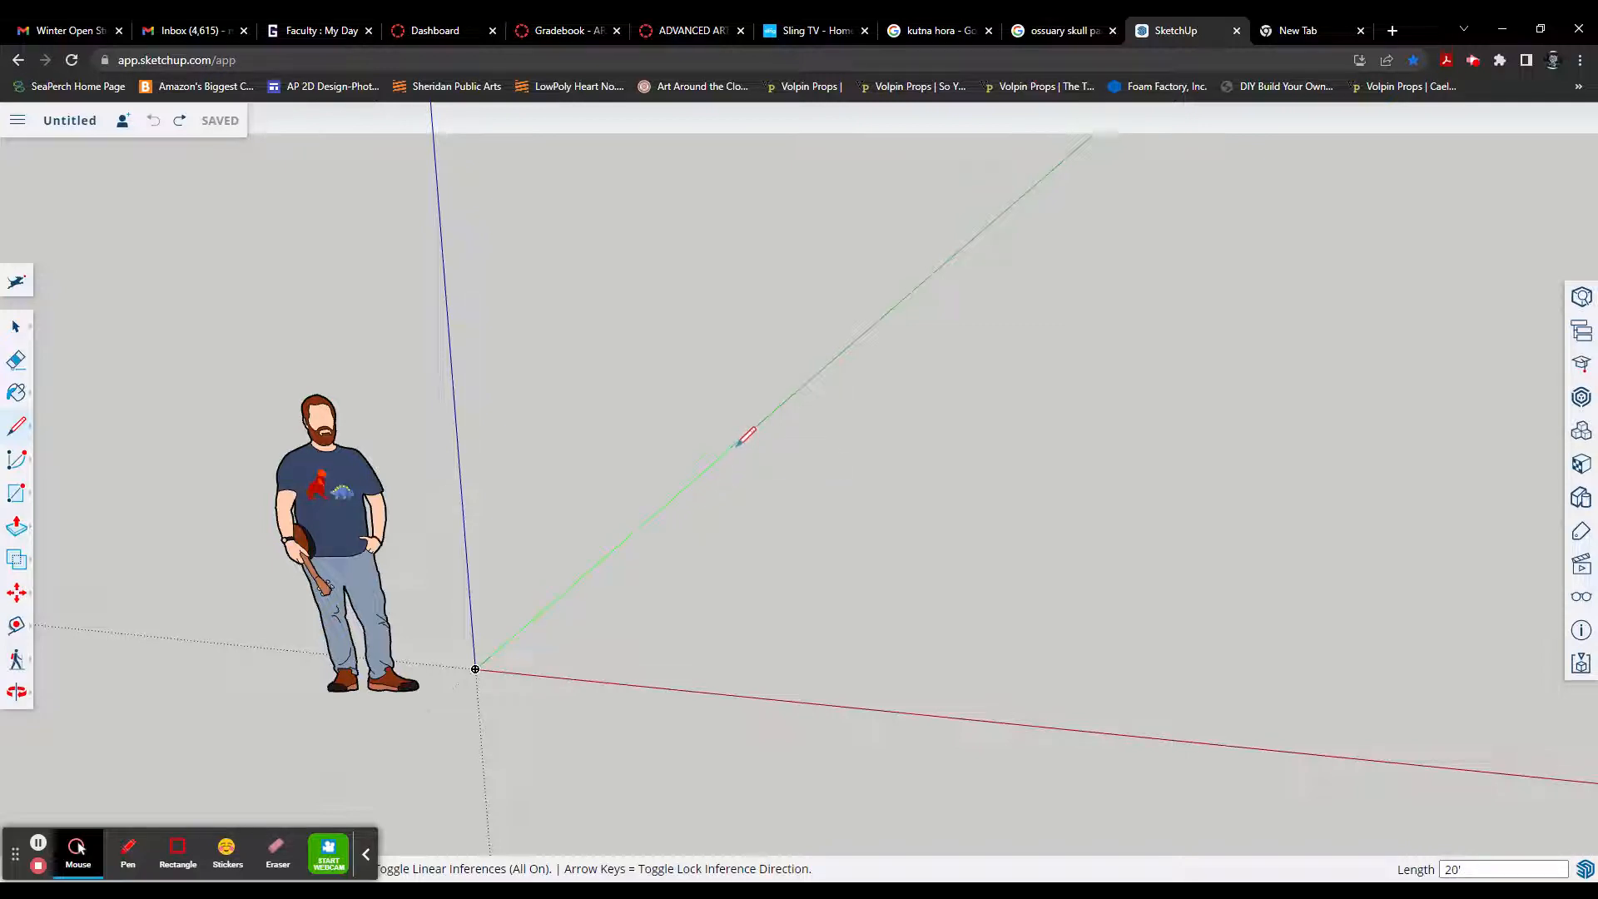
click(731, 447)
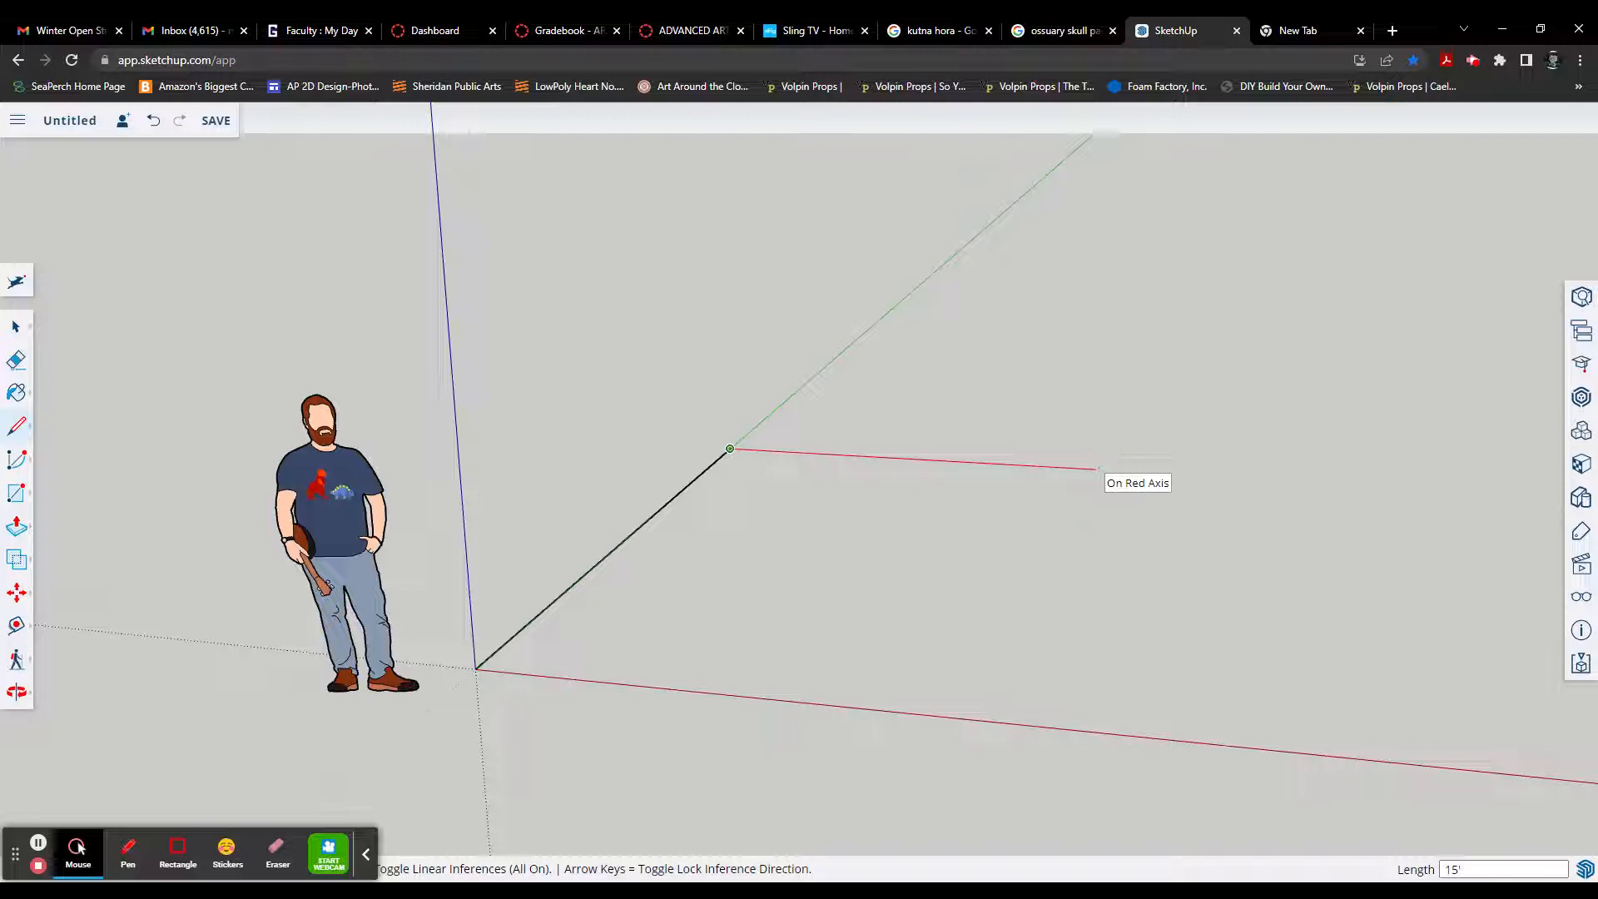
key(Return)
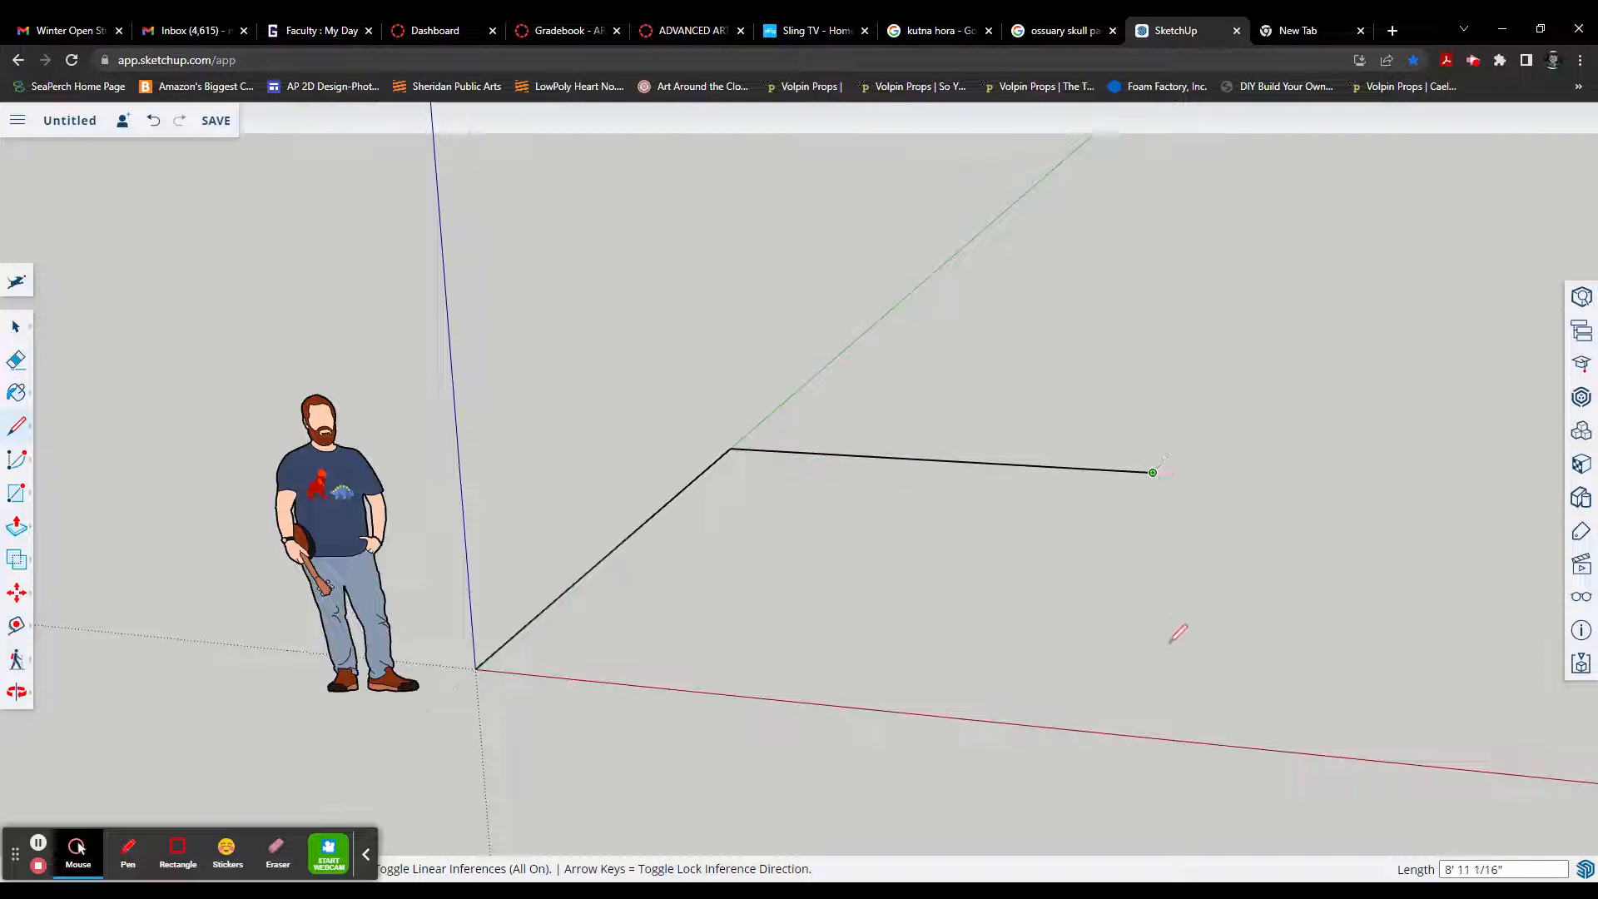
Step: Draw the 20' third side back to the red axis and close the rectangular outline at the origin
mouse_move(1052, 571)
middle_down()
mouse_move(966, 528)
mouse_move(945, 488)
mouse_move(1077, 576)
mouse_move(995, 603)
mouse_move(991, 641)
mouse_move(1050, 640)
middle_up()
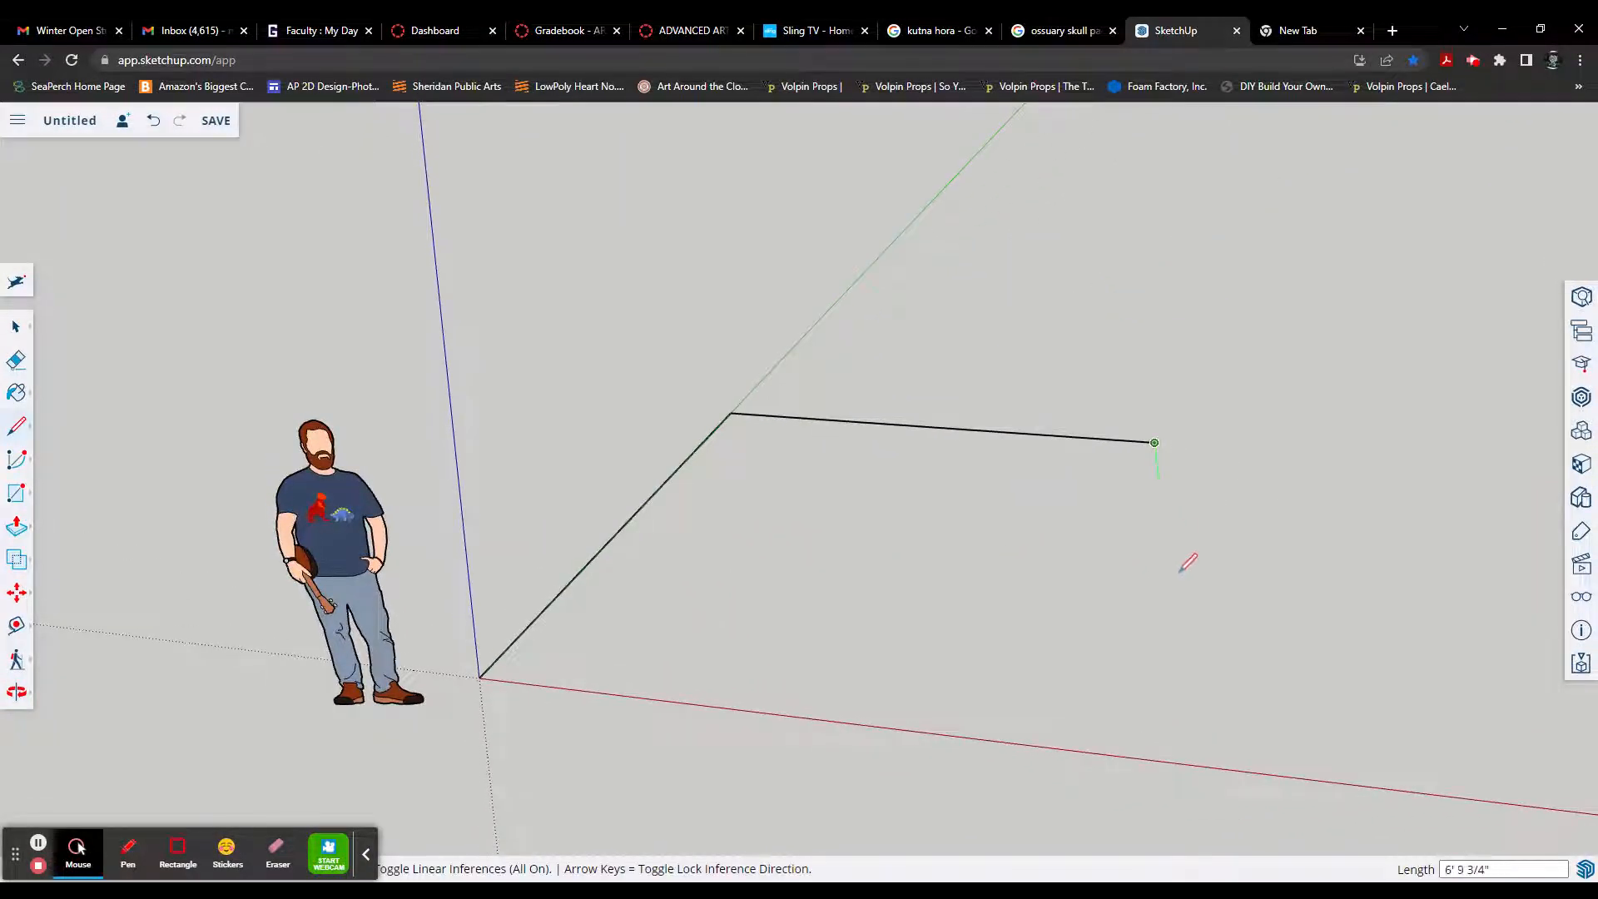
mouse_move(1188, 561)
middle_down()
mouse_move(1043, 525)
mouse_move(954, 453)
mouse_move(1161, 570)
middle_up()
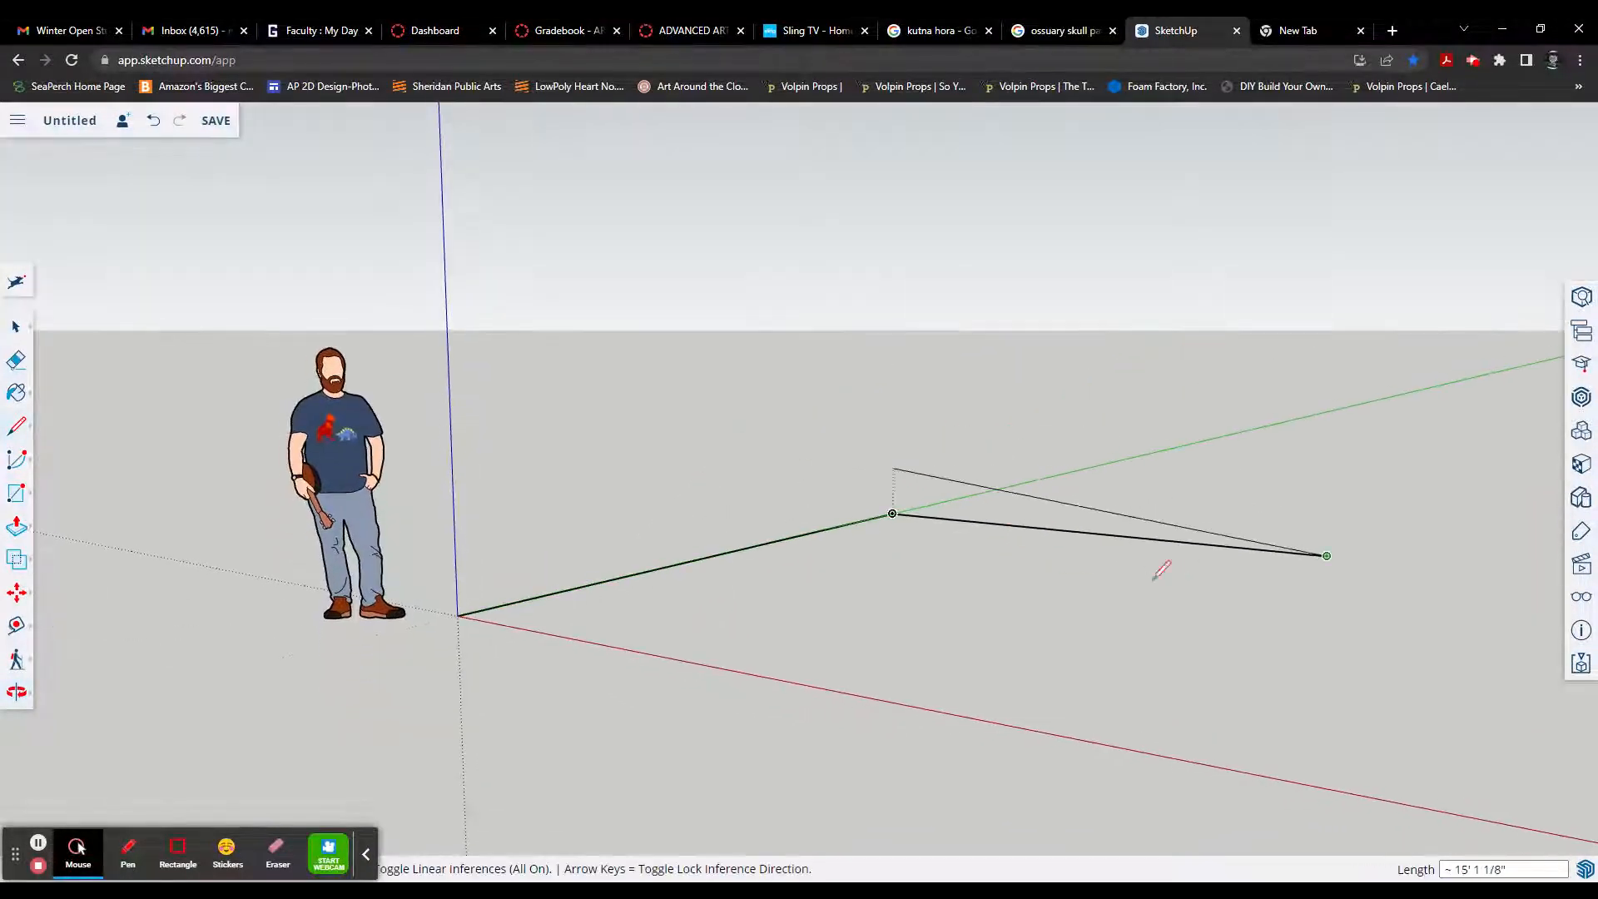
click(1327, 555)
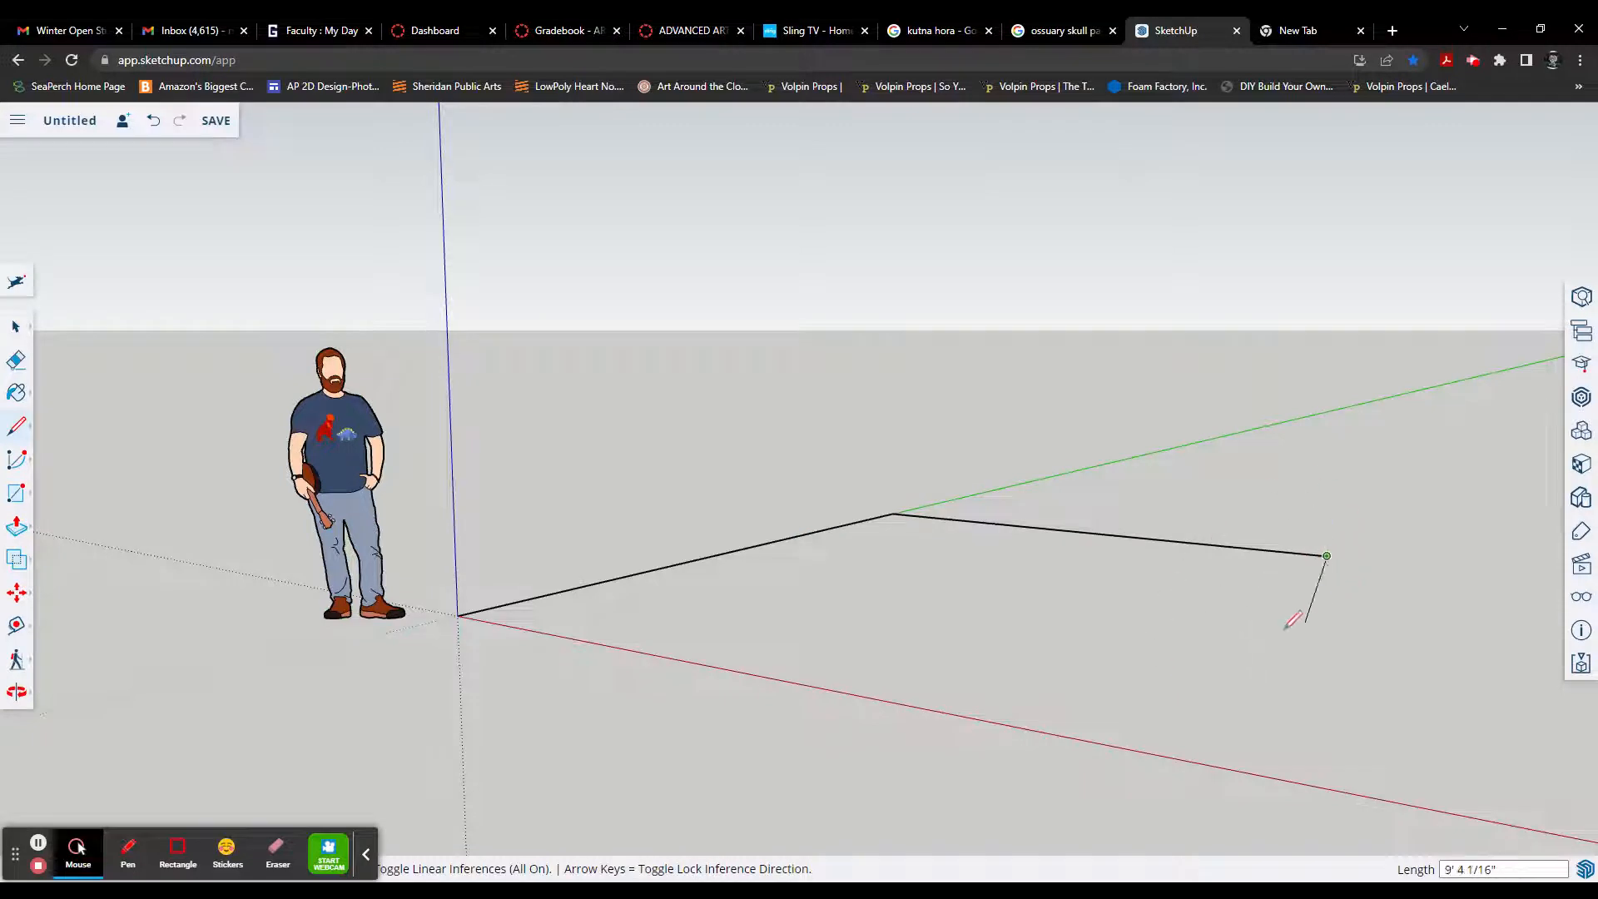
middle_drag(1195, 624, 1370, 671)
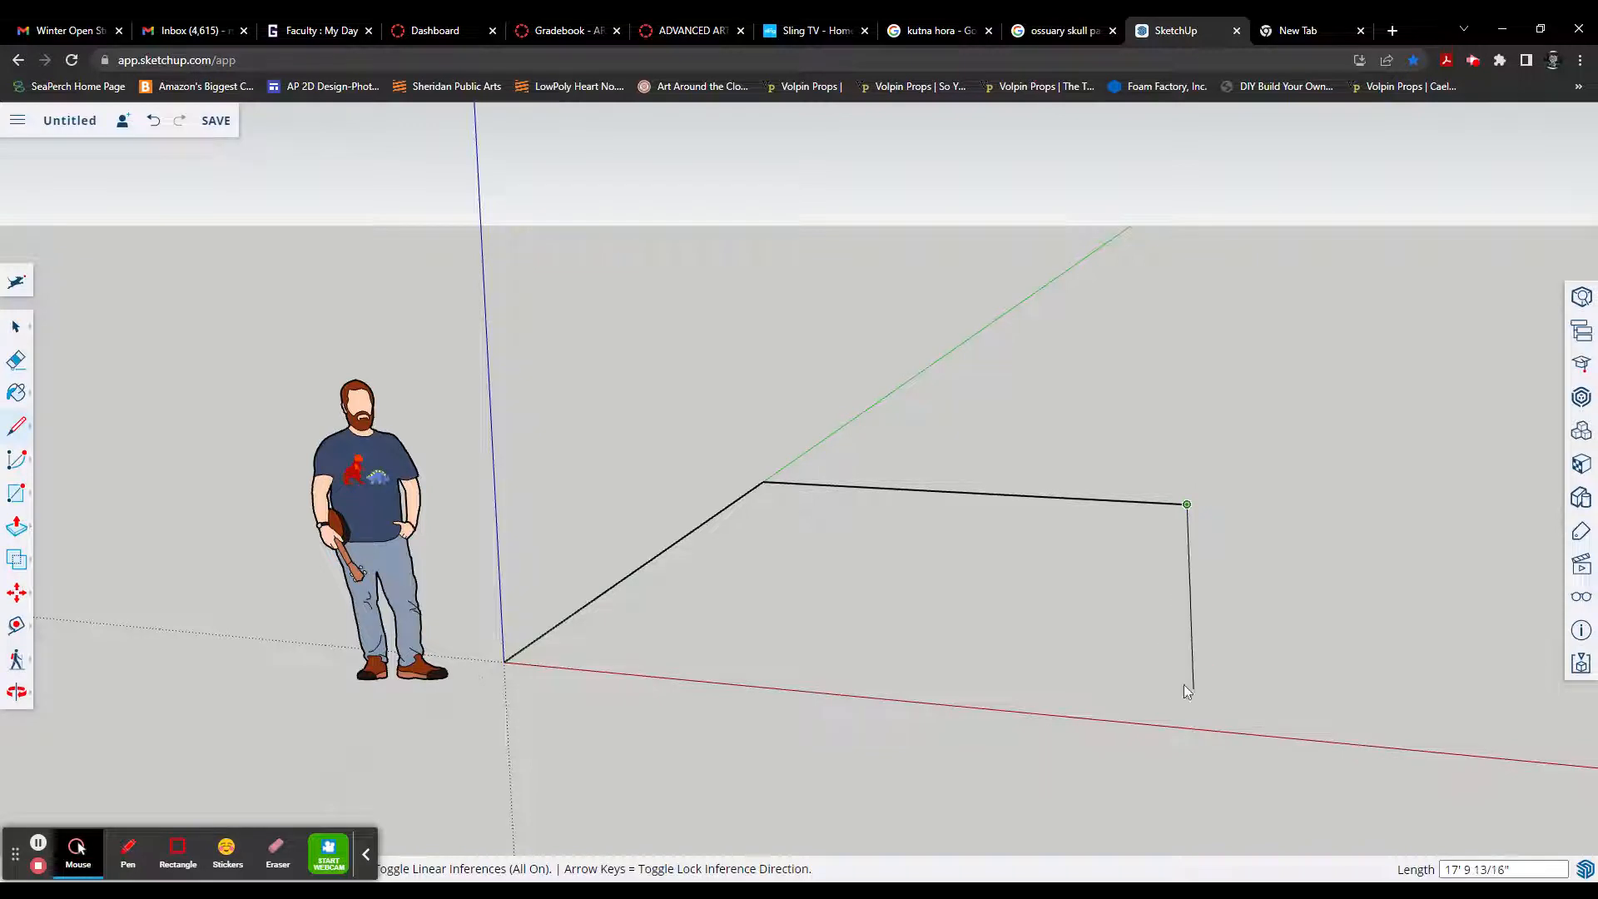
middle_drag(1182, 675, 991, 697)
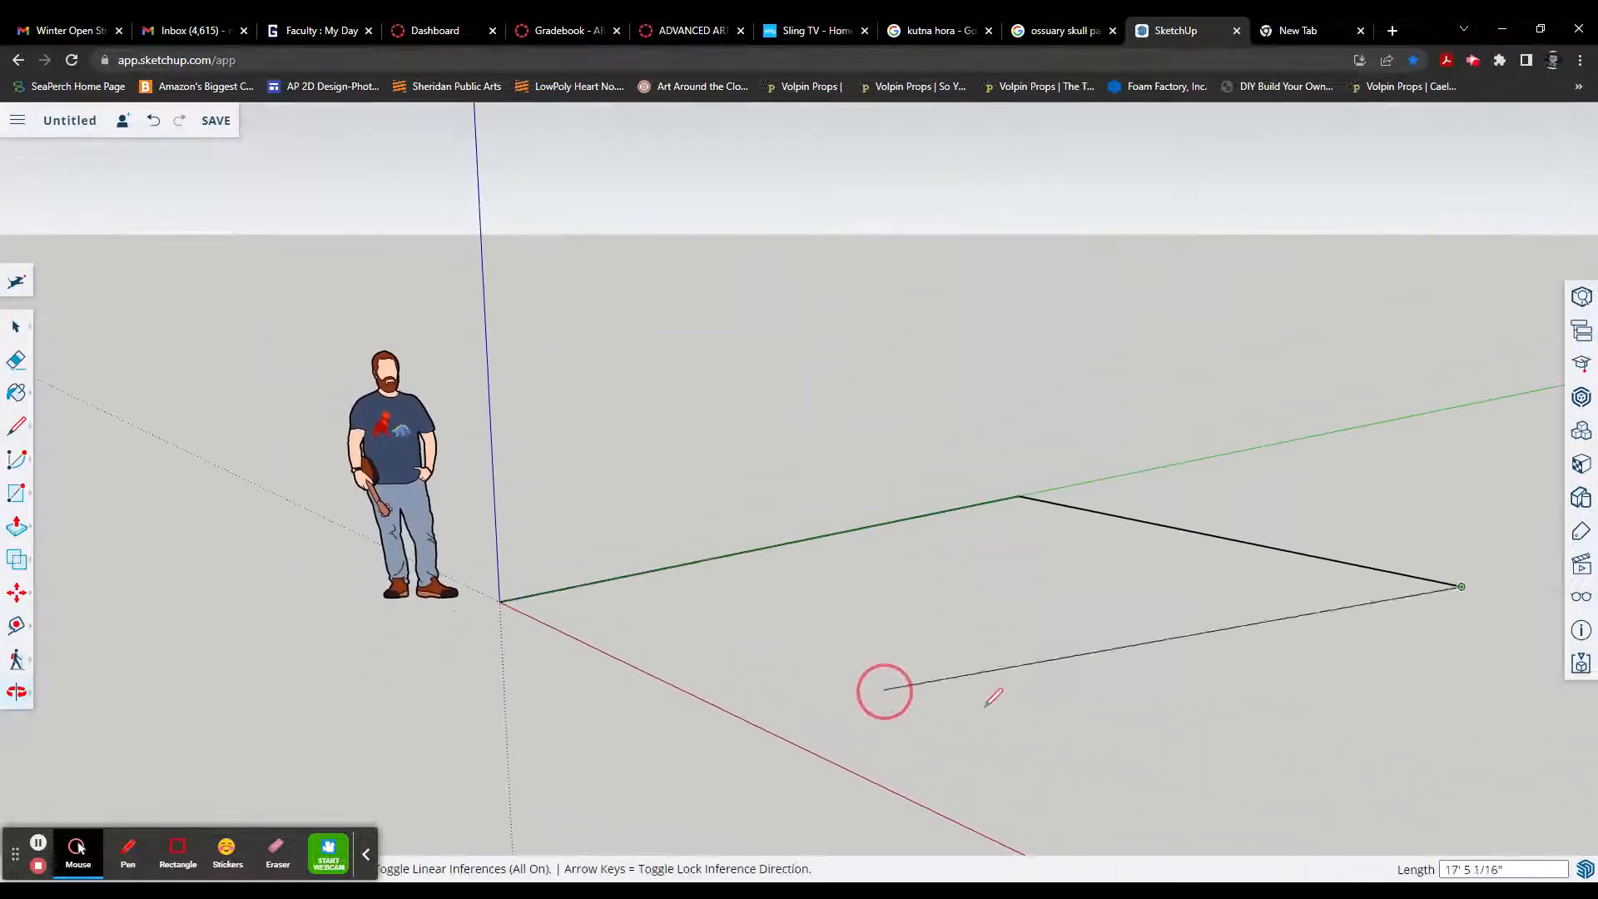
scroll(1169, 667, down, 3)
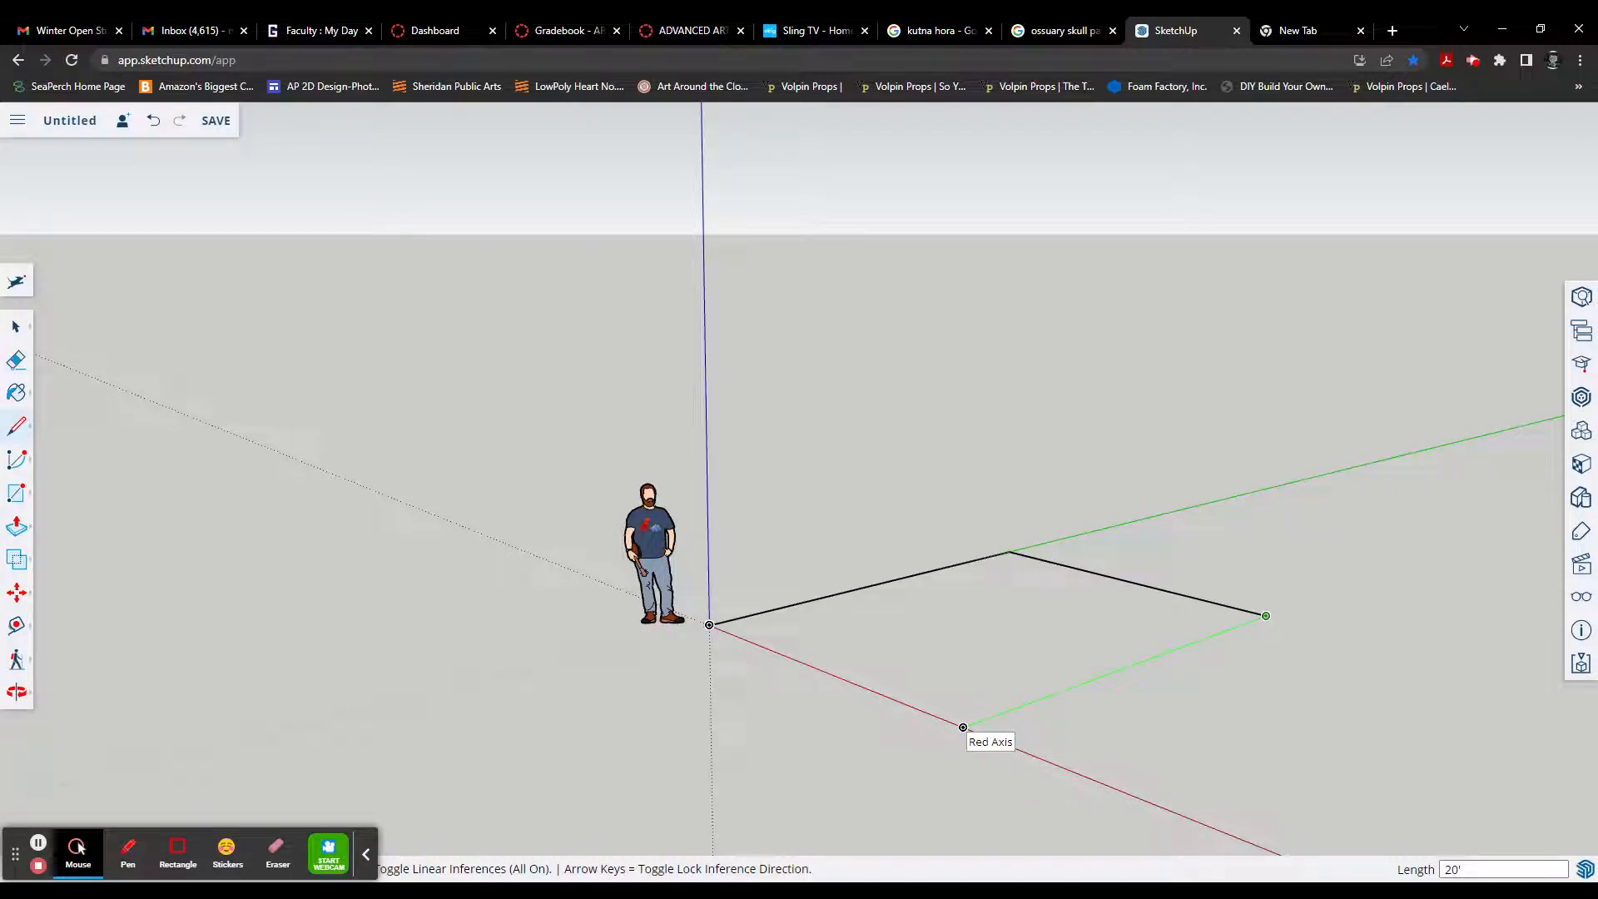
click(963, 727)
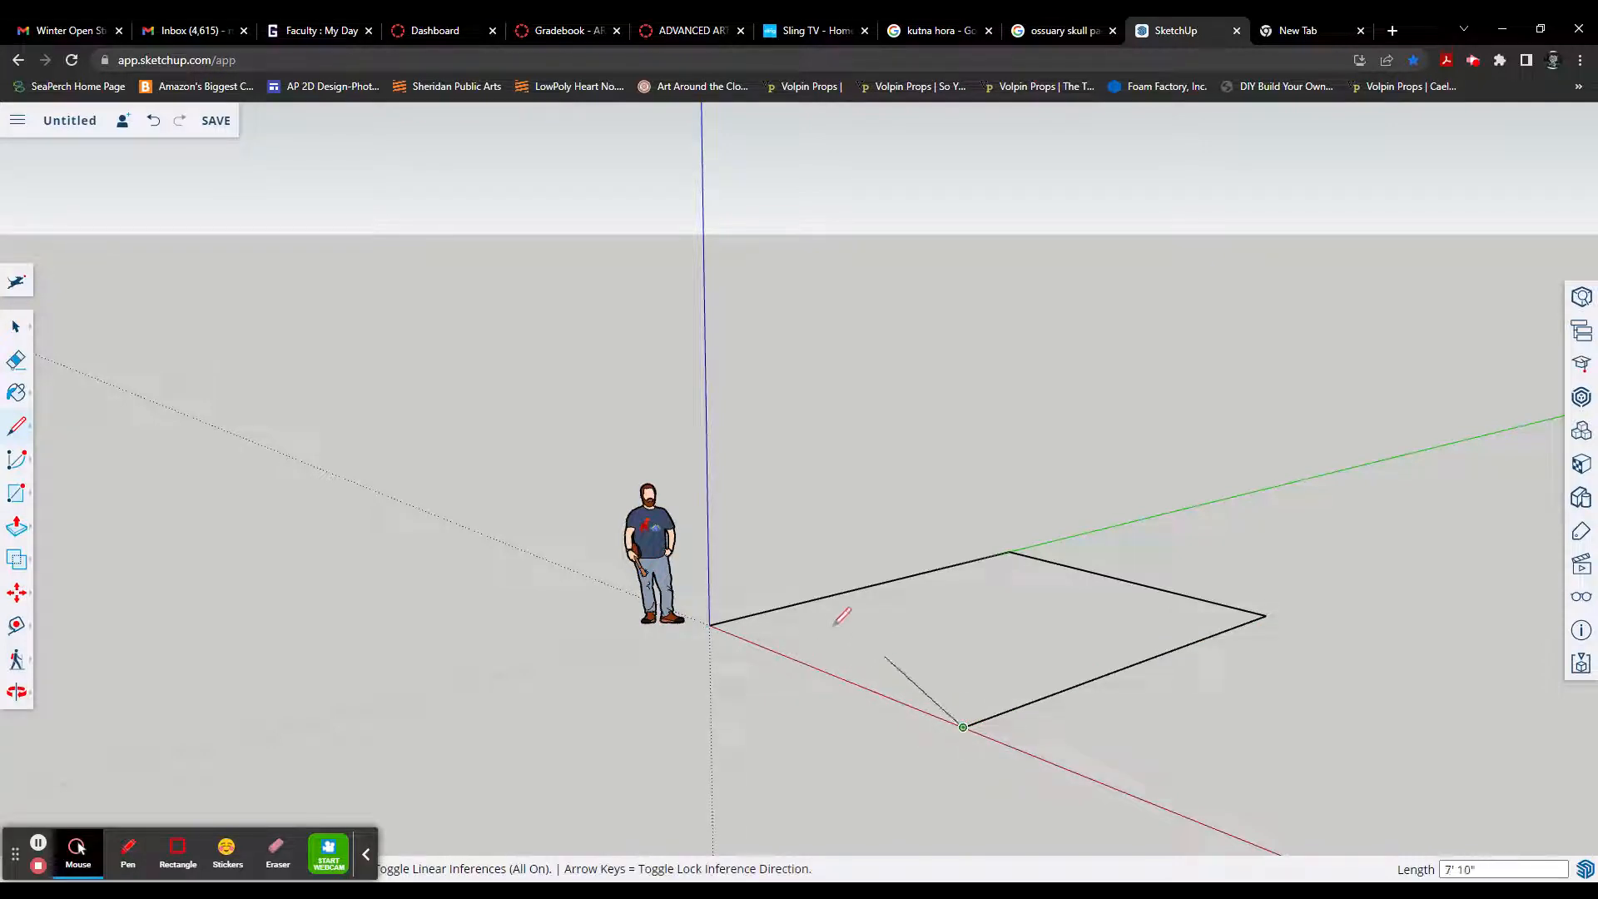
click(709, 624)
Step: Select the face inside the closed rectangular outline and examine it from above
middle_drag(841, 737, 975, 505)
scroll(998, 626, up, 3)
scroll(1011, 632, down, 5)
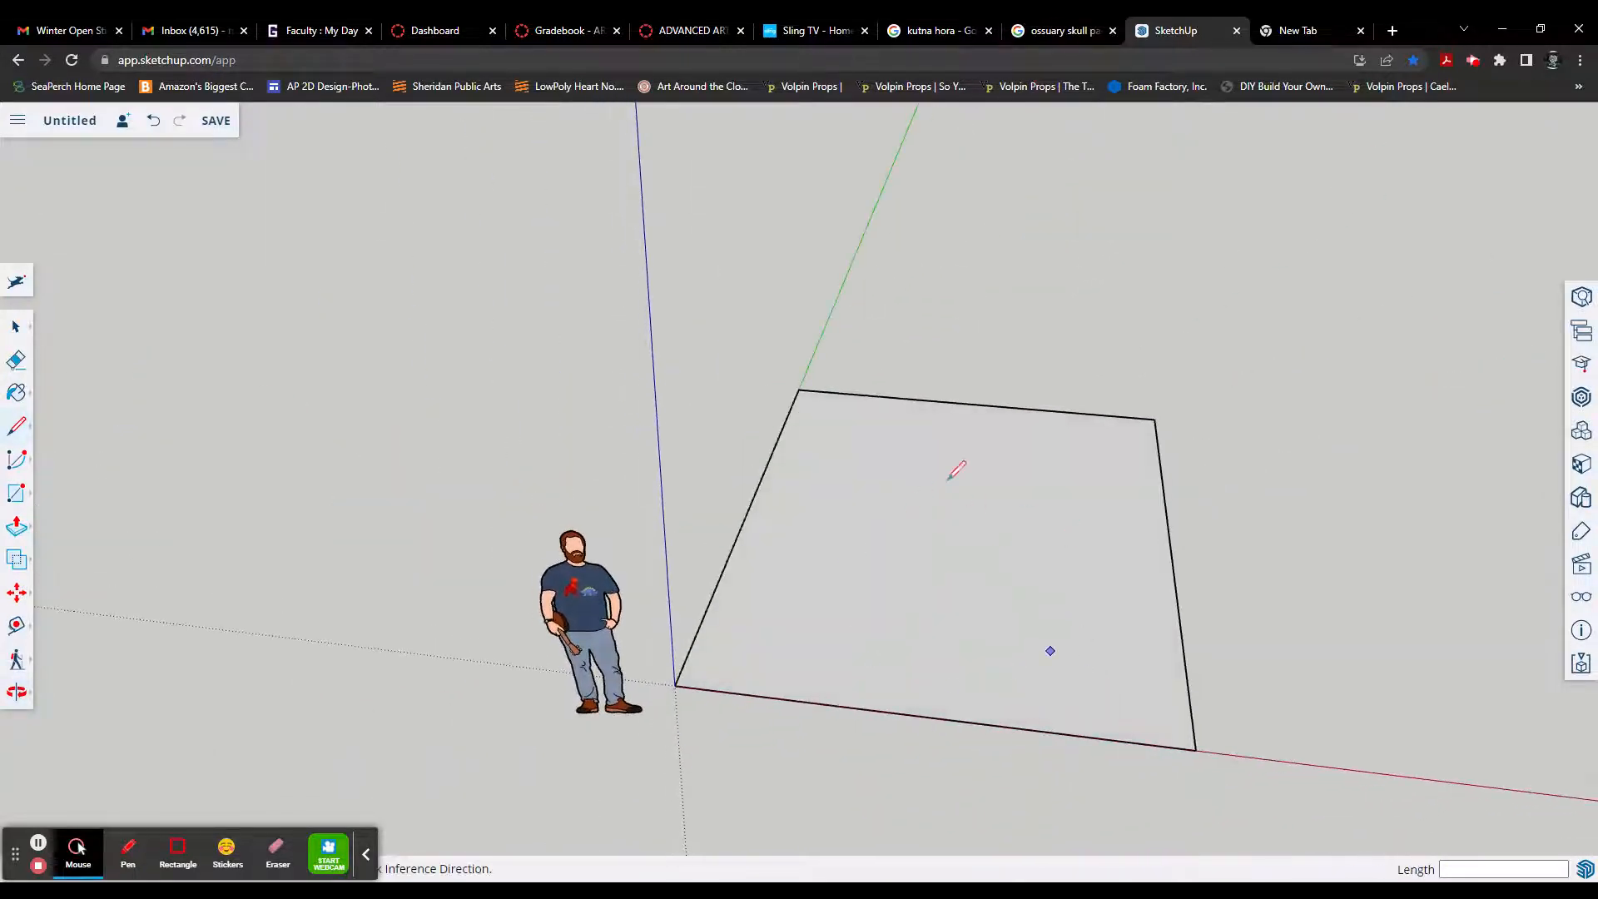
key(space)
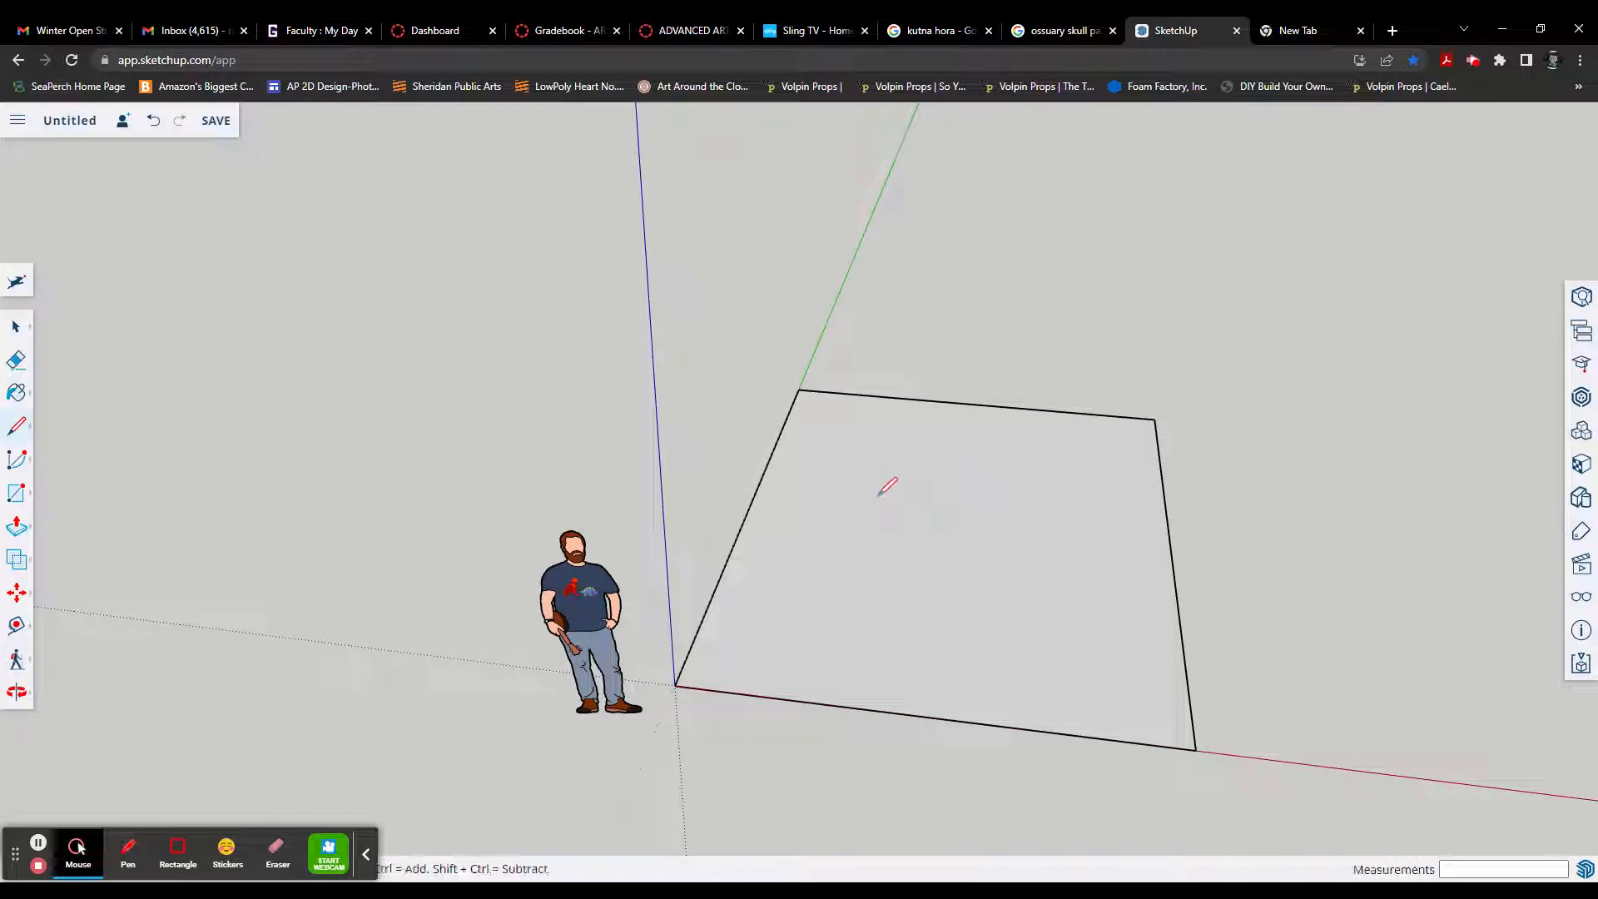
click(936, 548)
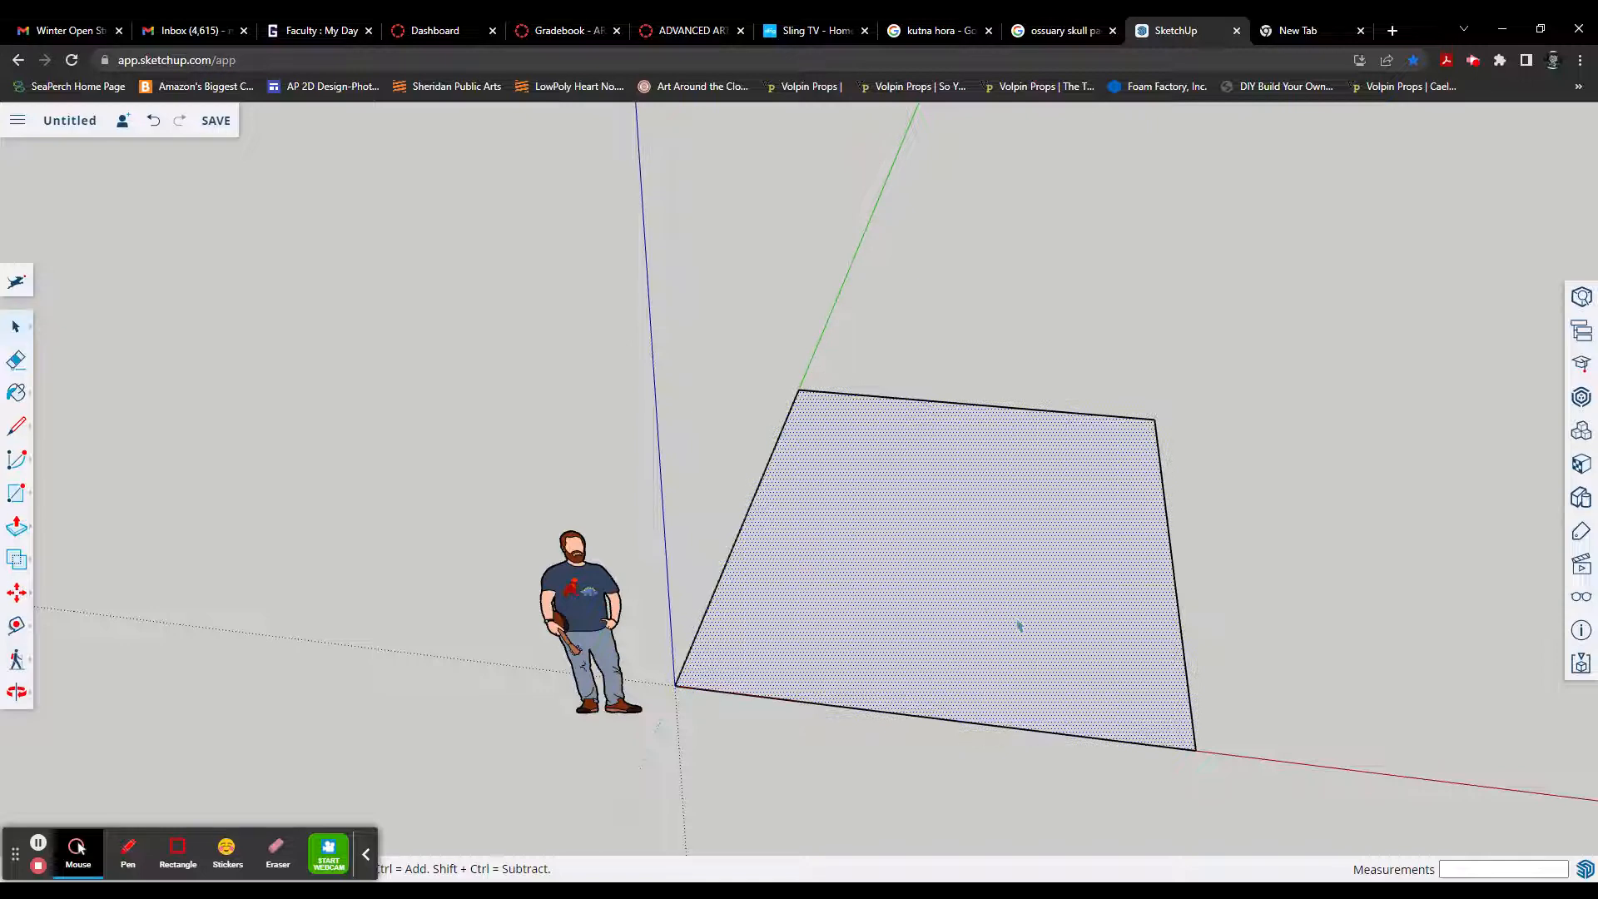
middle_drag(1017, 626, 1023, 570)
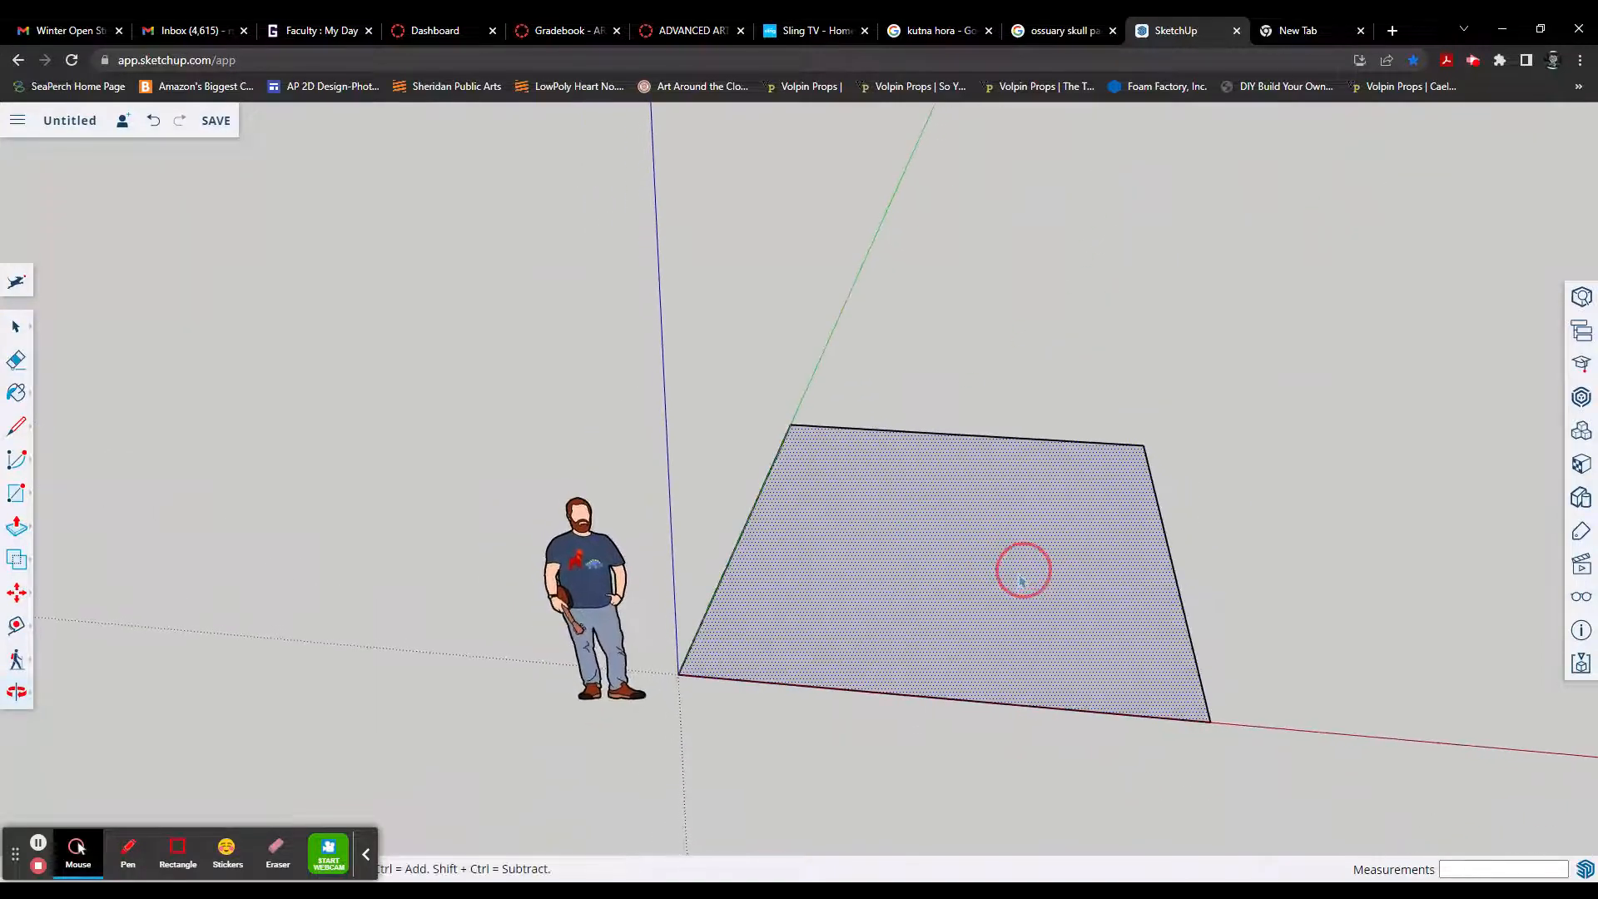
Step: Undo all four lines of the rectangular outline
key(ctrl+z)
key(ctrl+z)
key(ctrl+z)
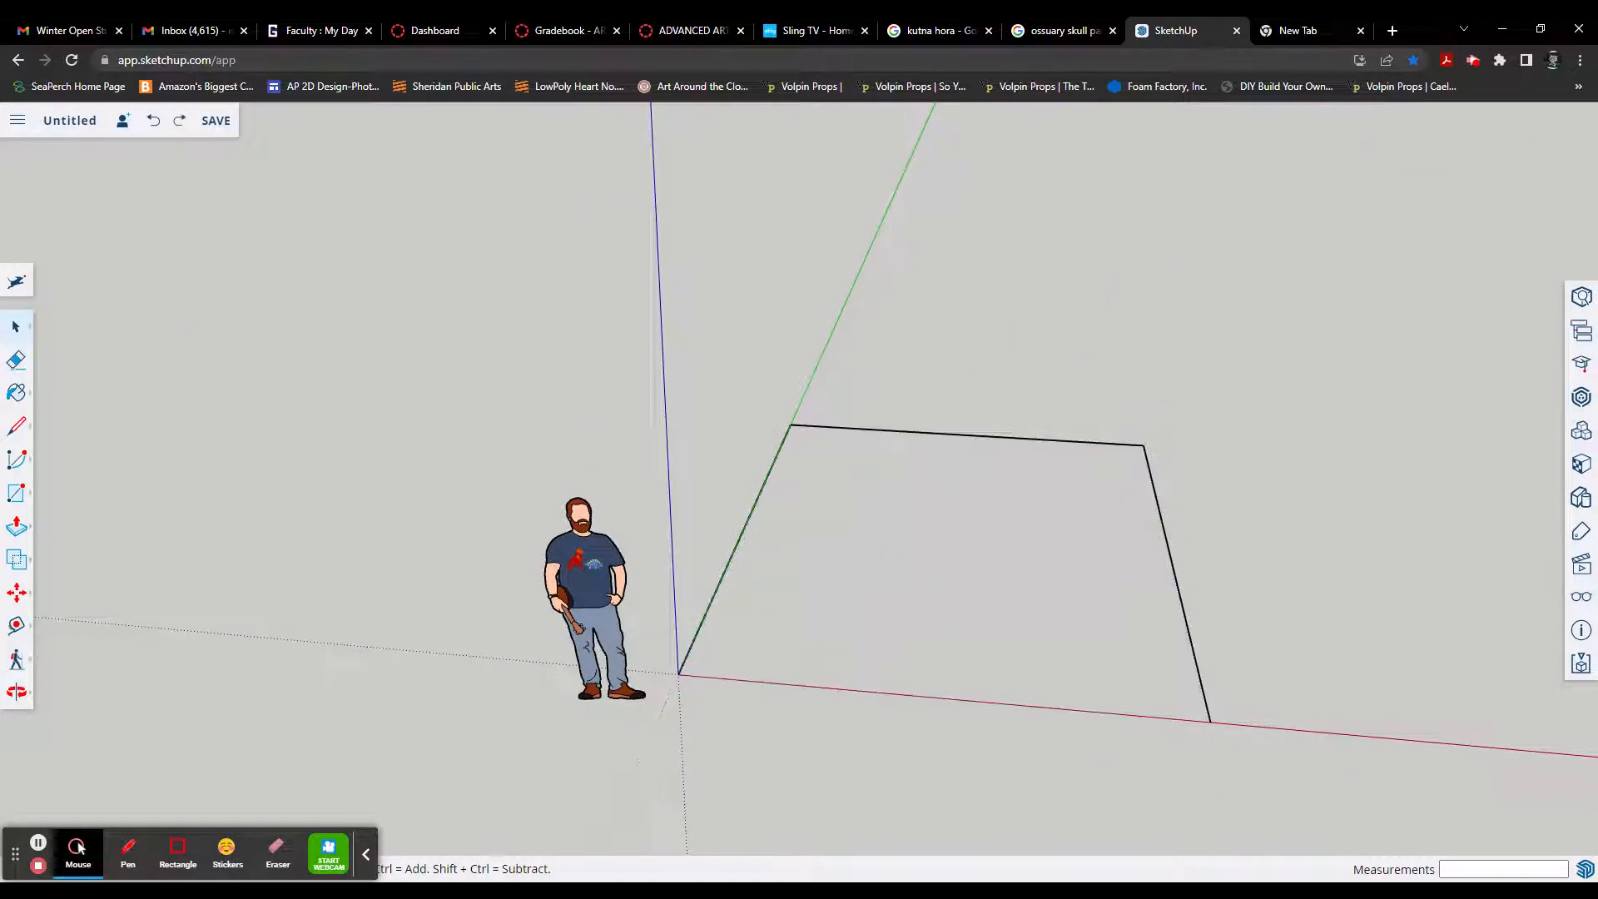
key(ctrl+z)
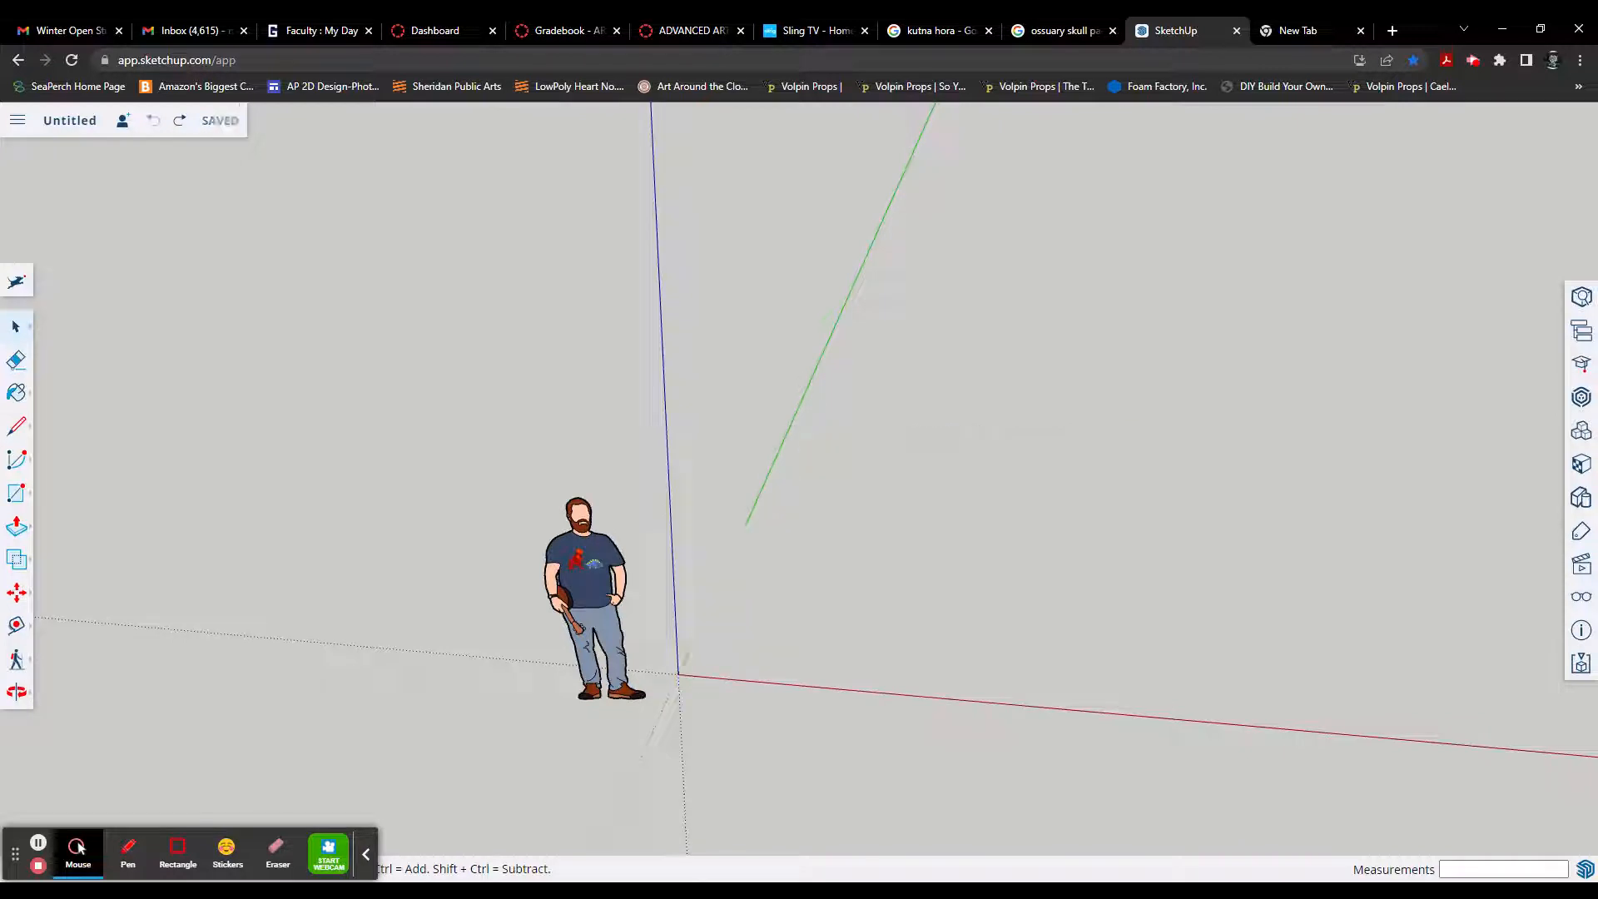
Step: Draw a rectangle on the ground with the Rectangle tool, one corner at the origin and its sides along the red and green axes
click(678, 674)
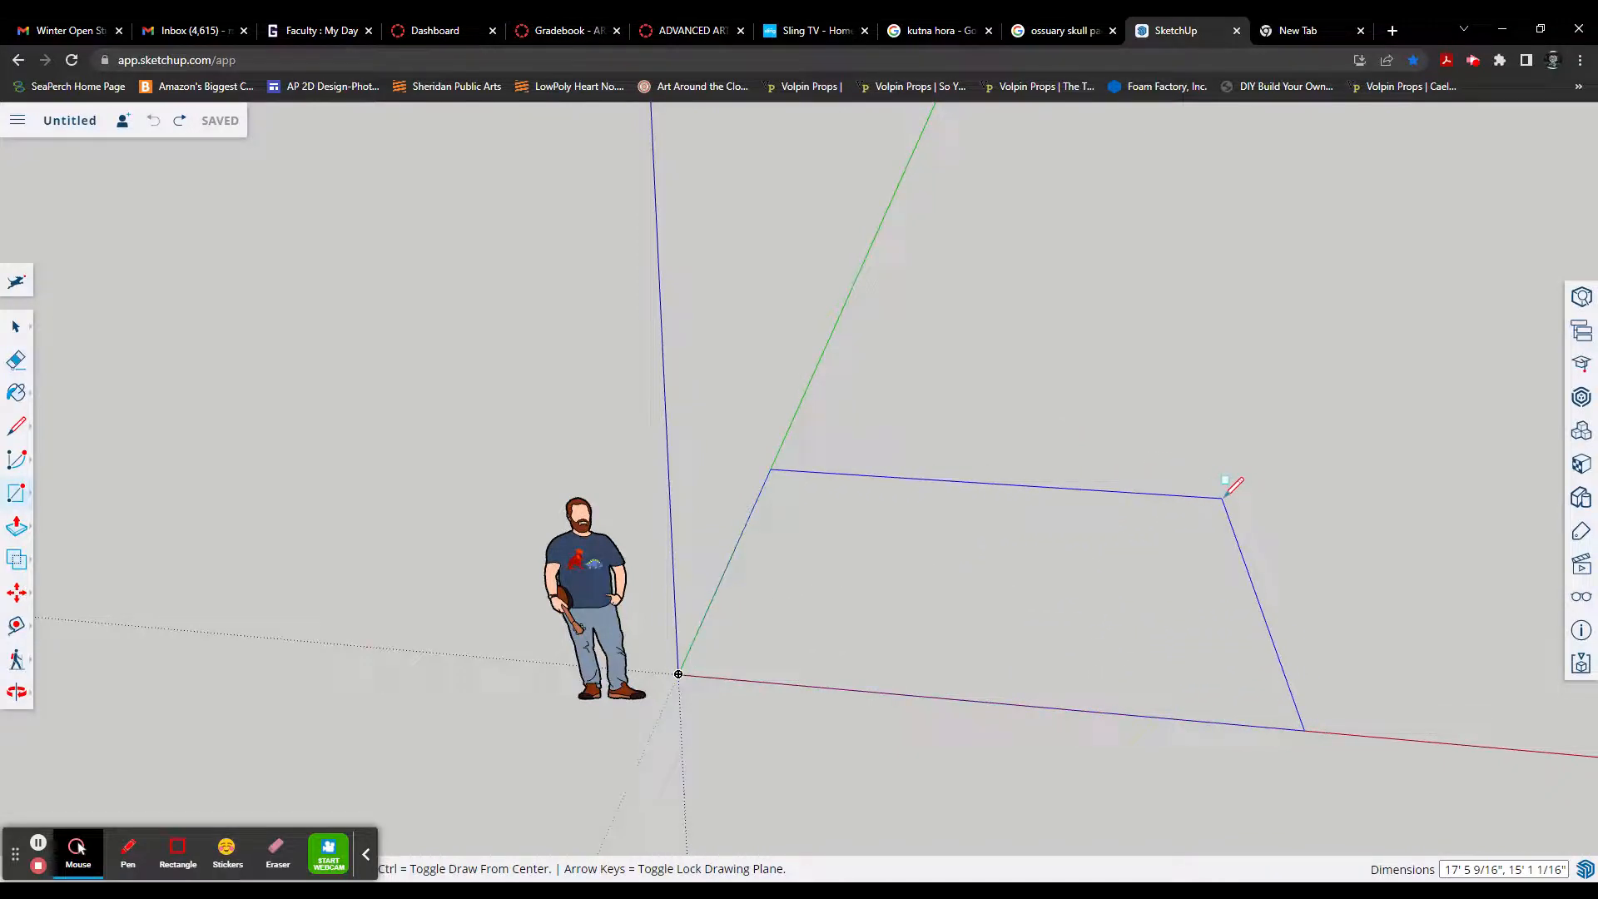
text(20',15)
key(Return)
middle_drag(1206, 617, 835, 559)
scroll(838, 559, down, 2)
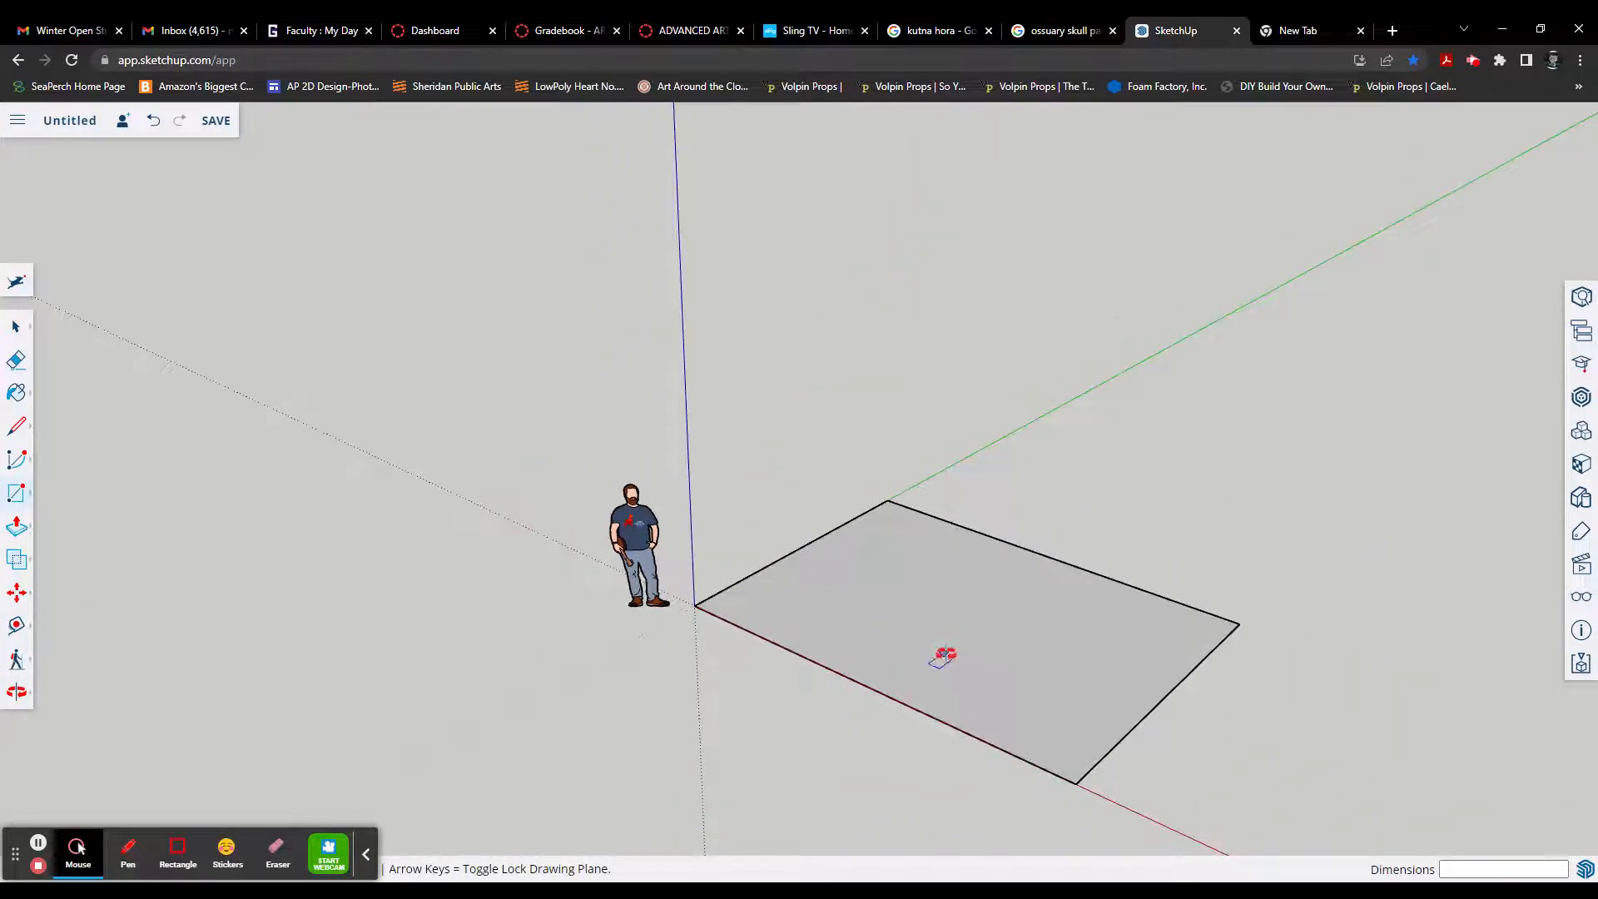
middle_drag(946, 658, 1016, 677)
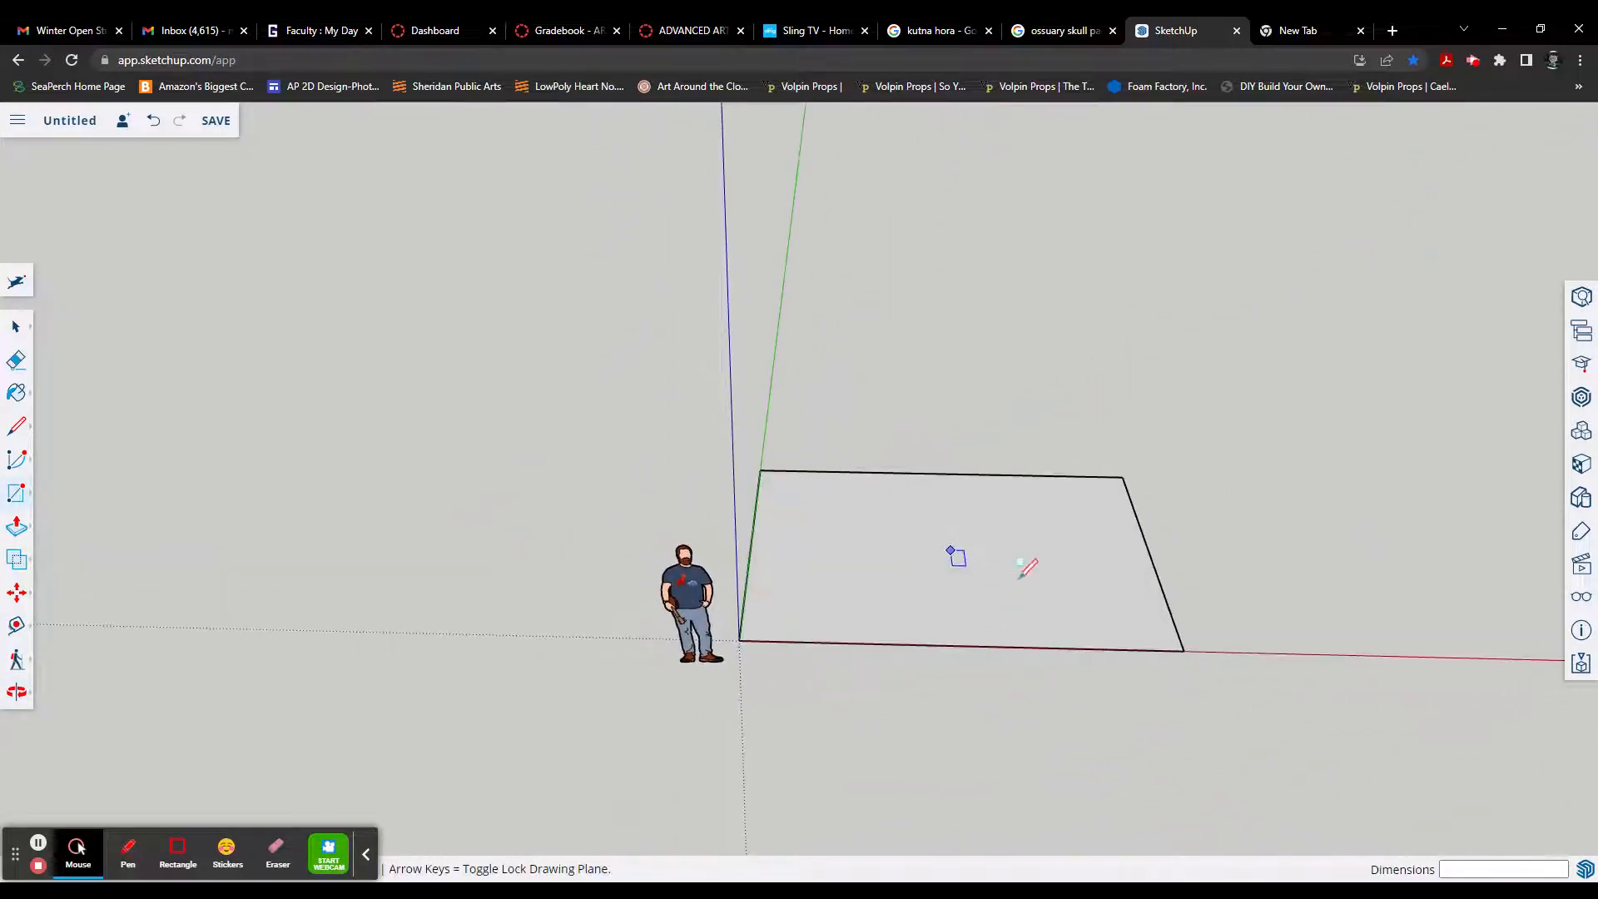
middle_drag(1022, 580, 905, 602)
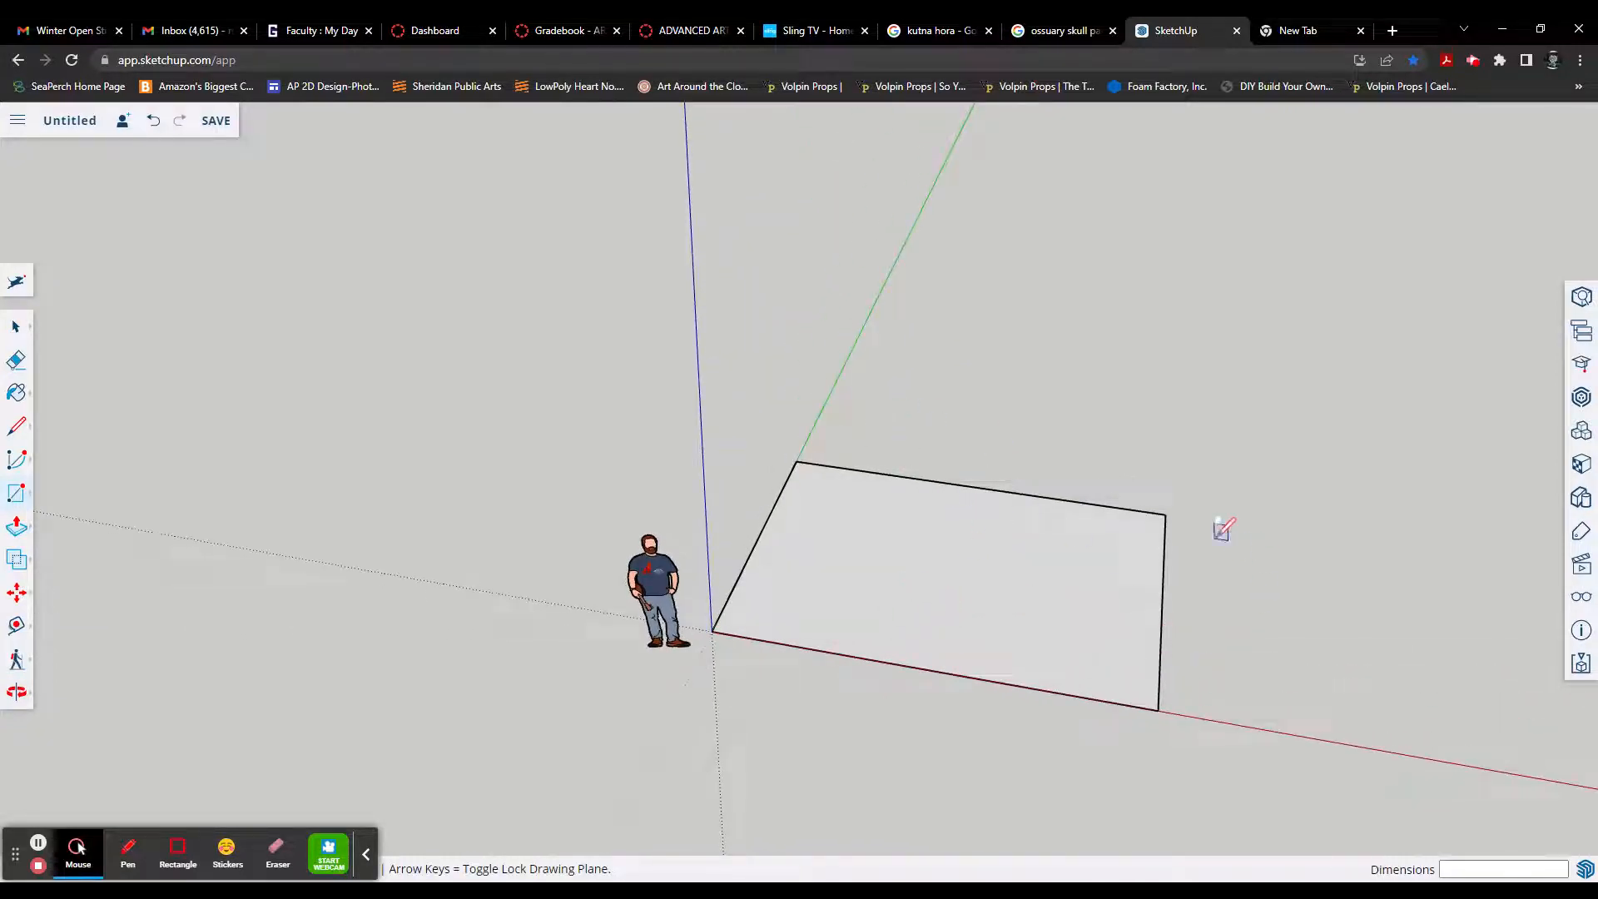
Step: Draw a closed L-shaped outline beside the rectangle with the Line tool, keeping its sides along the red and green axes
click(1267, 571)
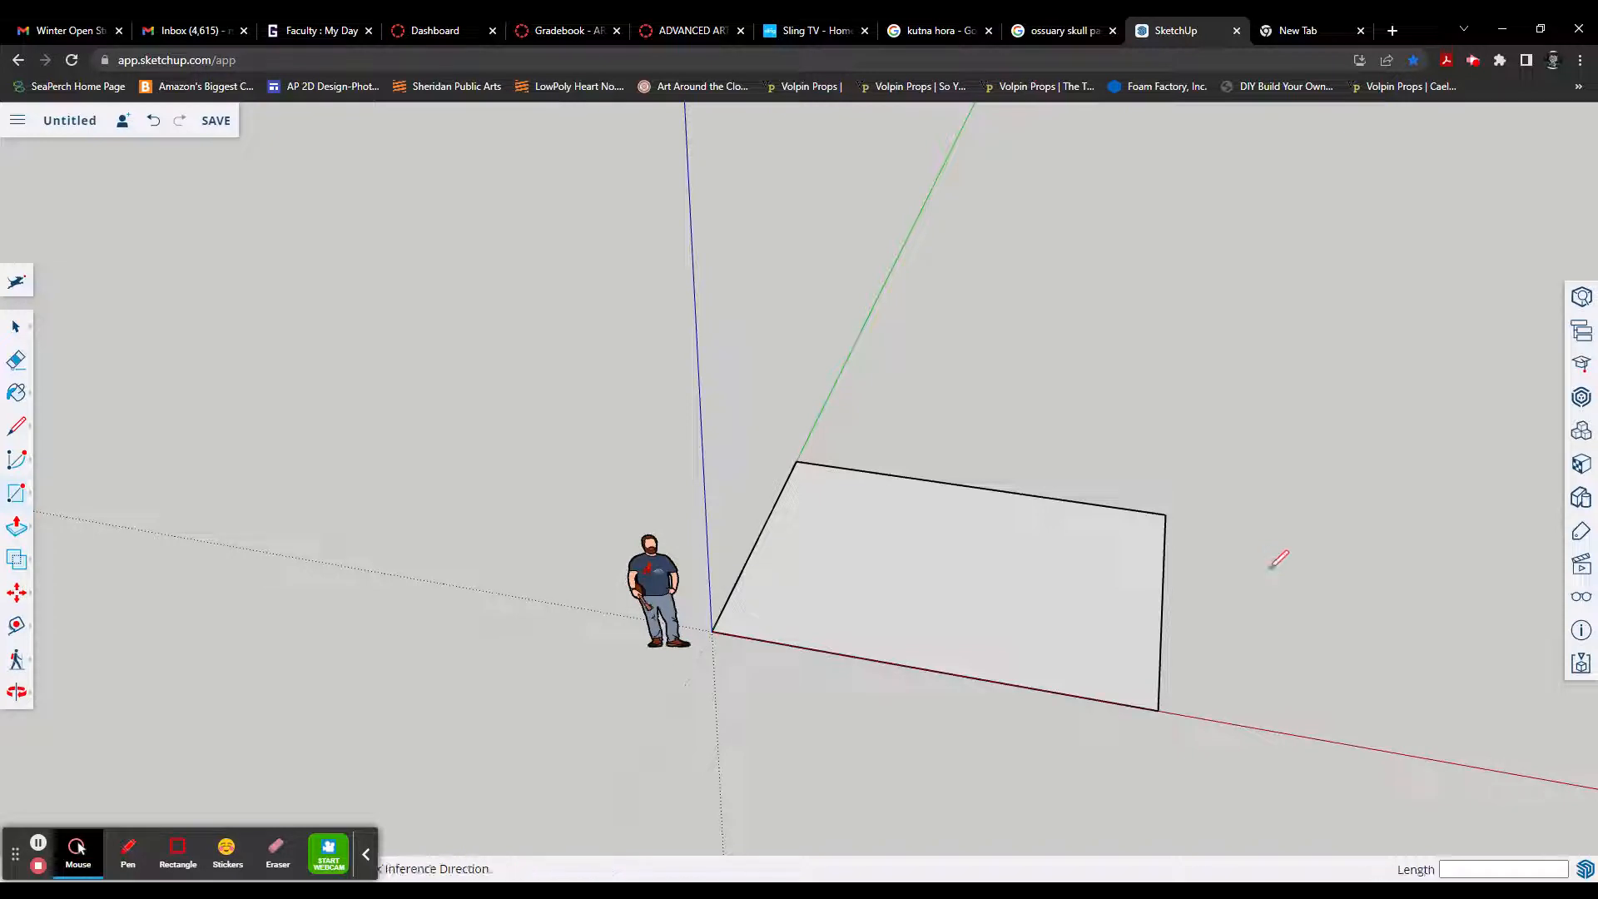
click(1257, 450)
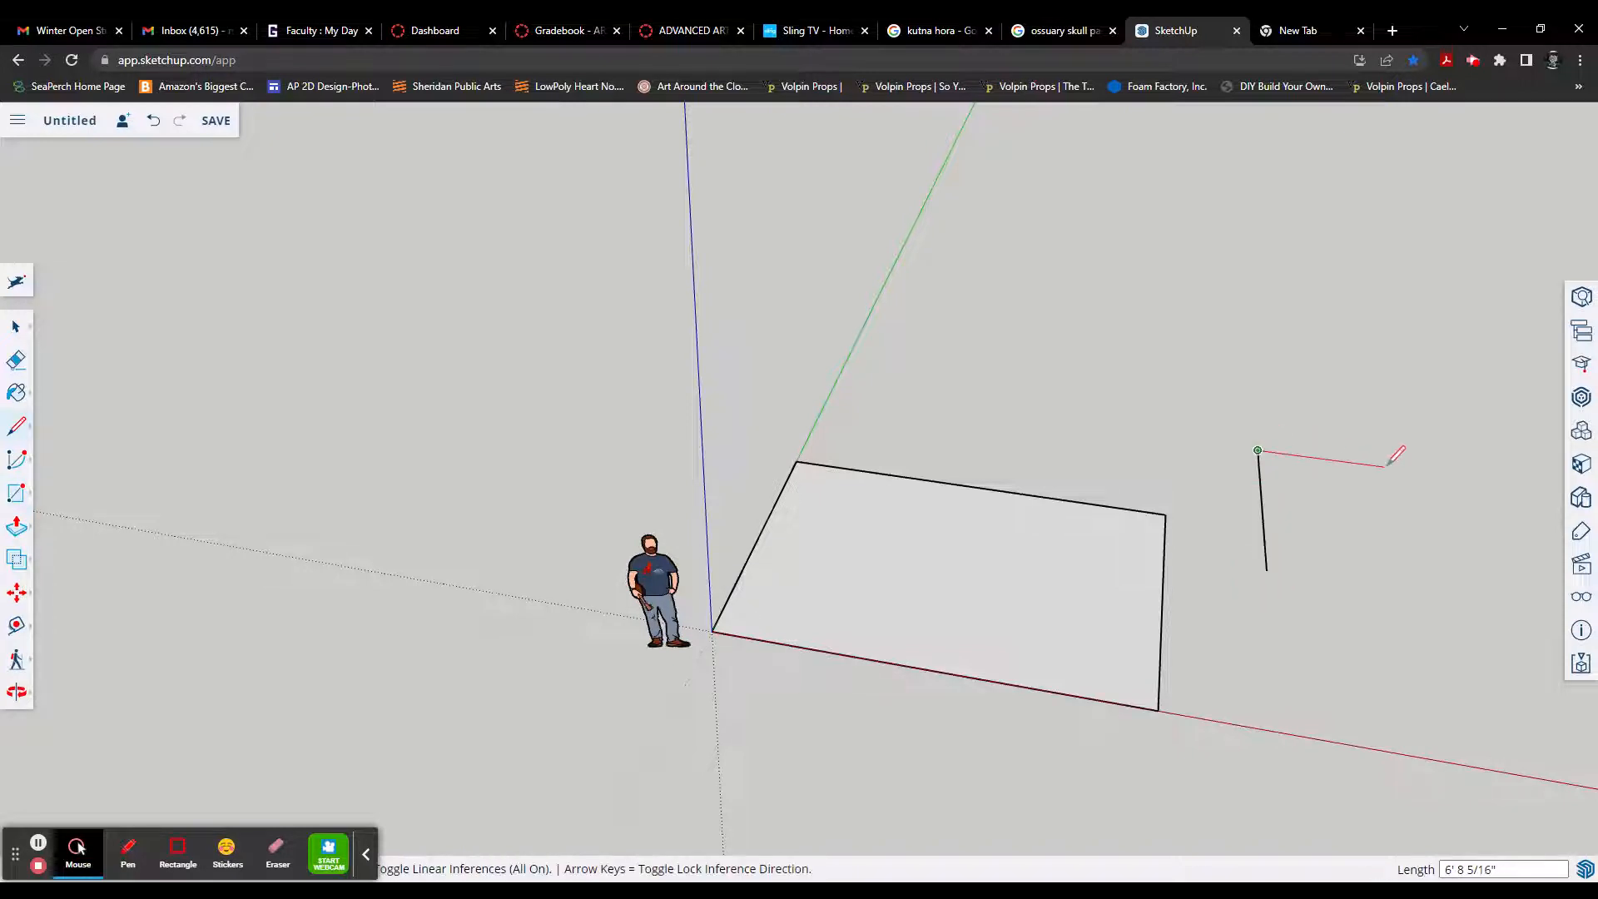
click(1383, 467)
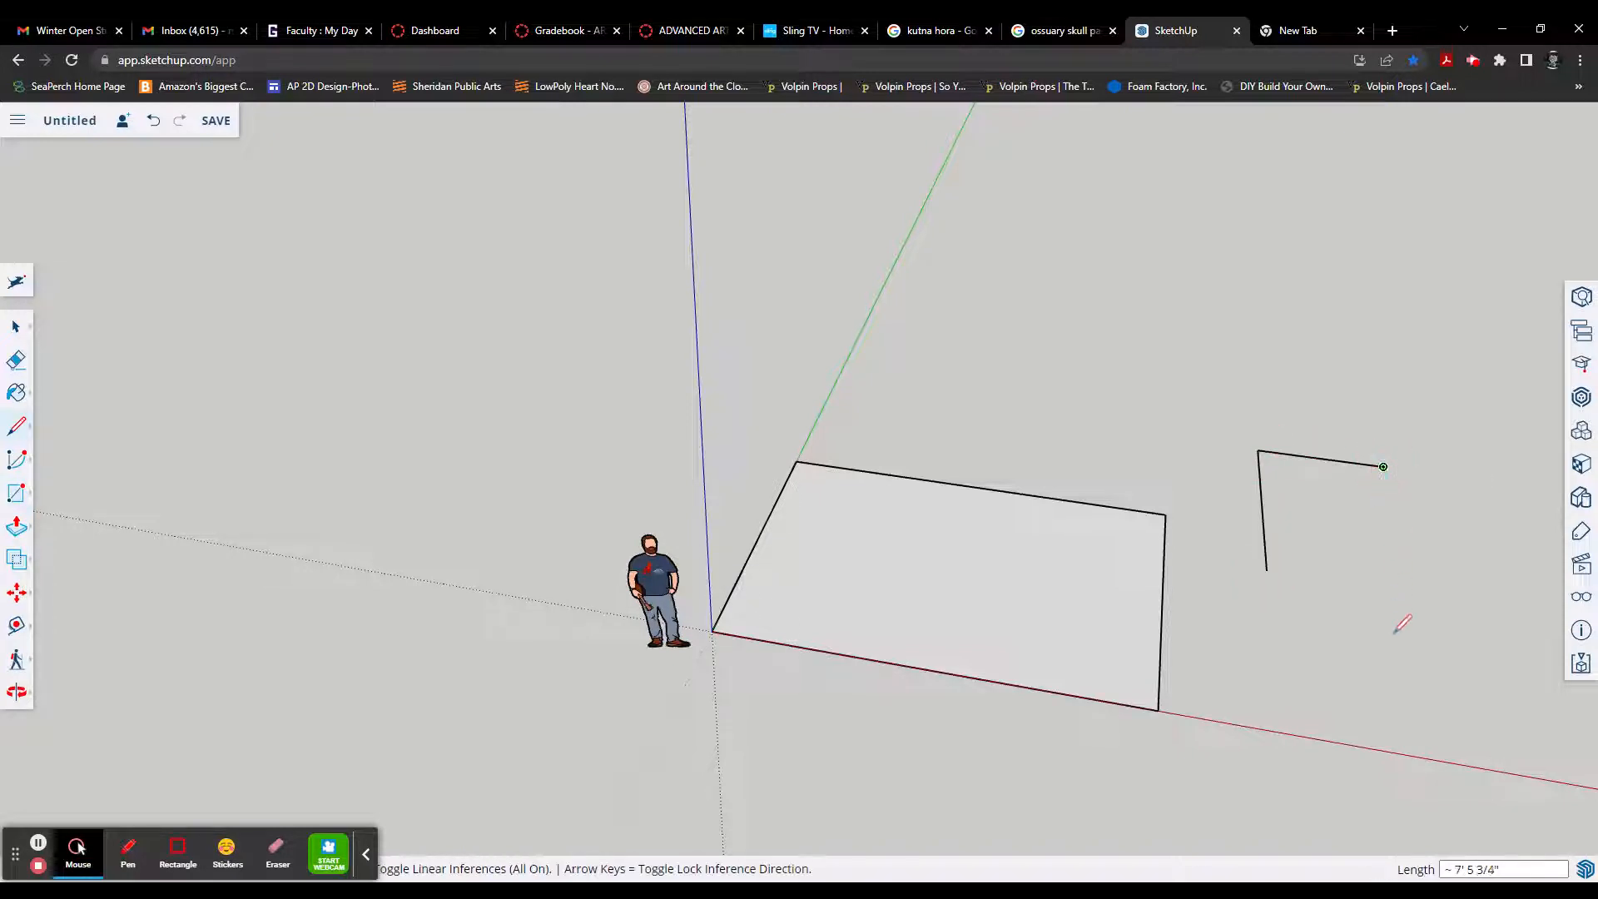
click(1445, 734)
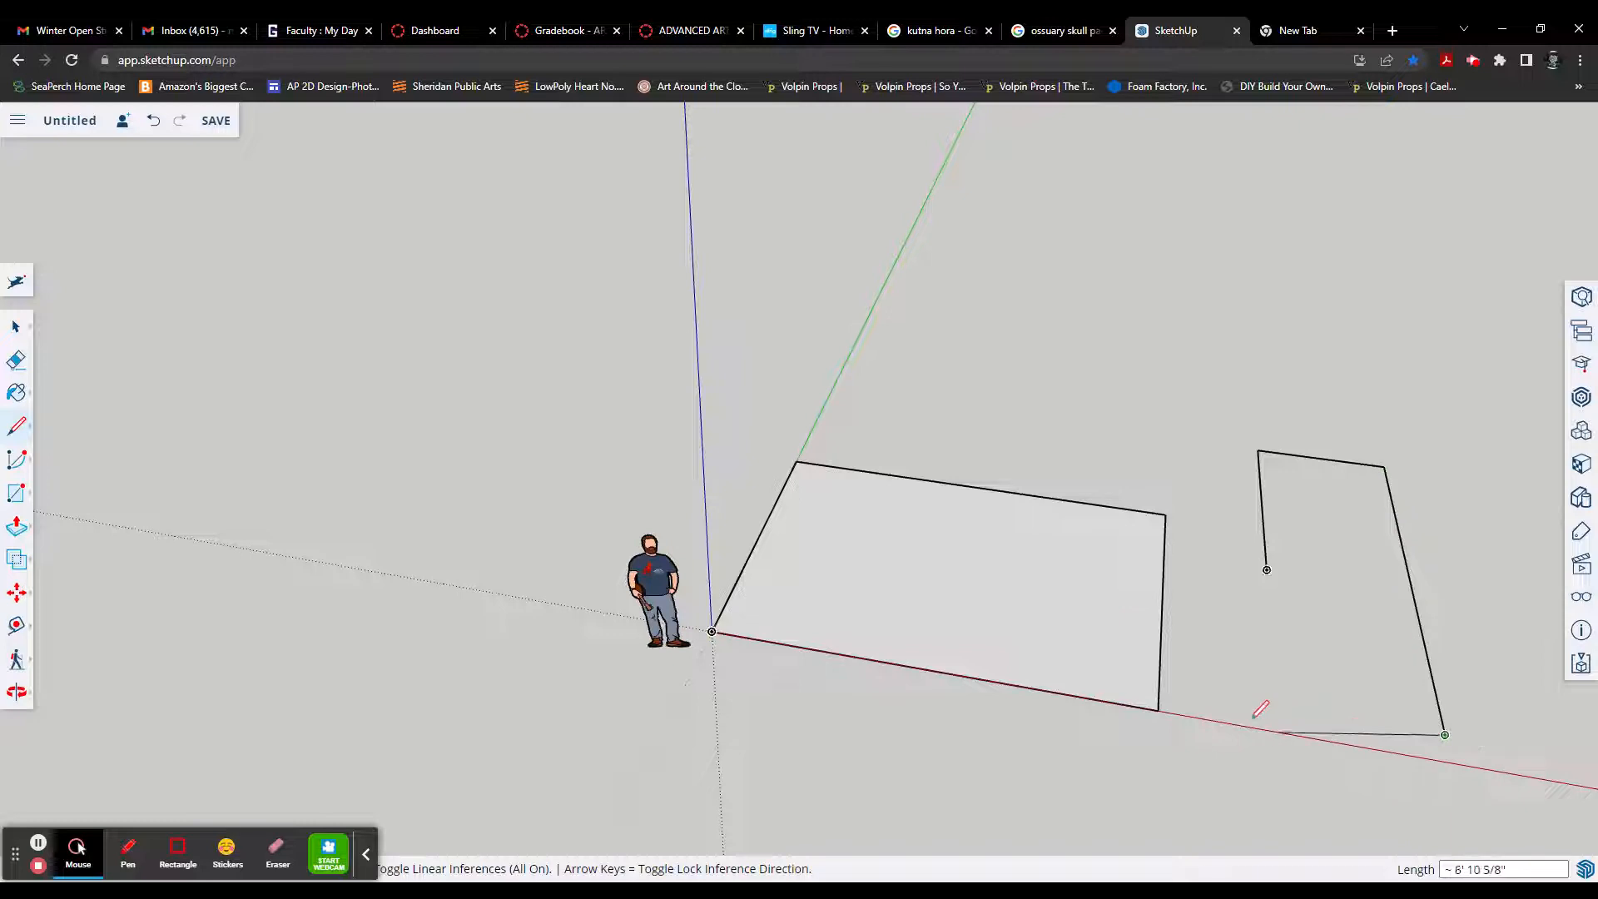
click(1181, 689)
click(1182, 595)
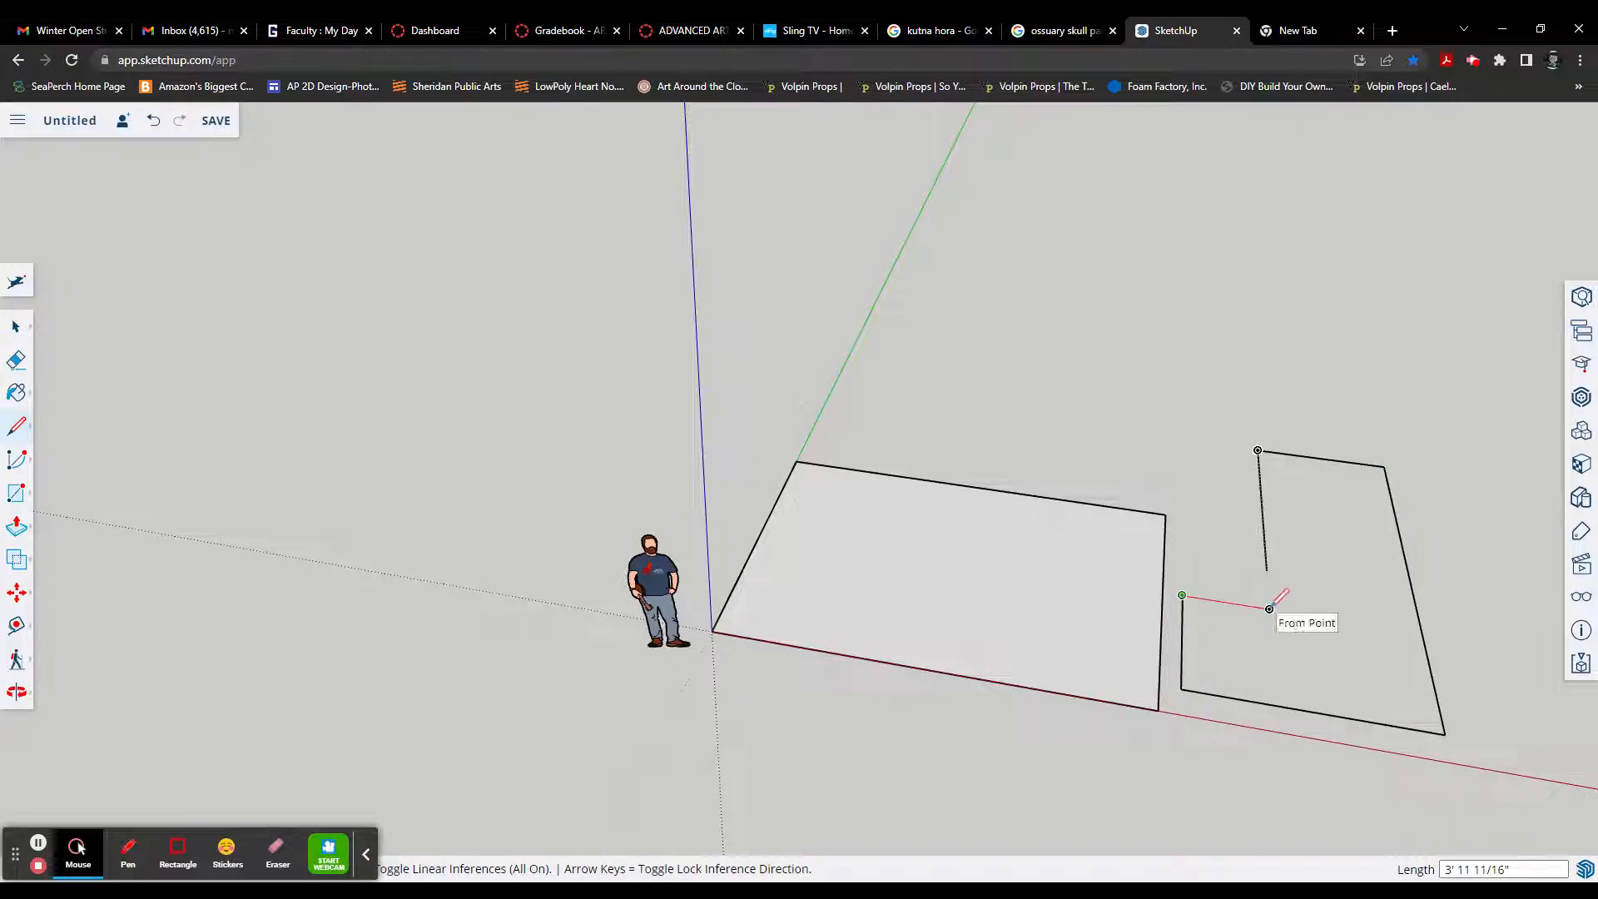
click(1269, 608)
click(1267, 570)
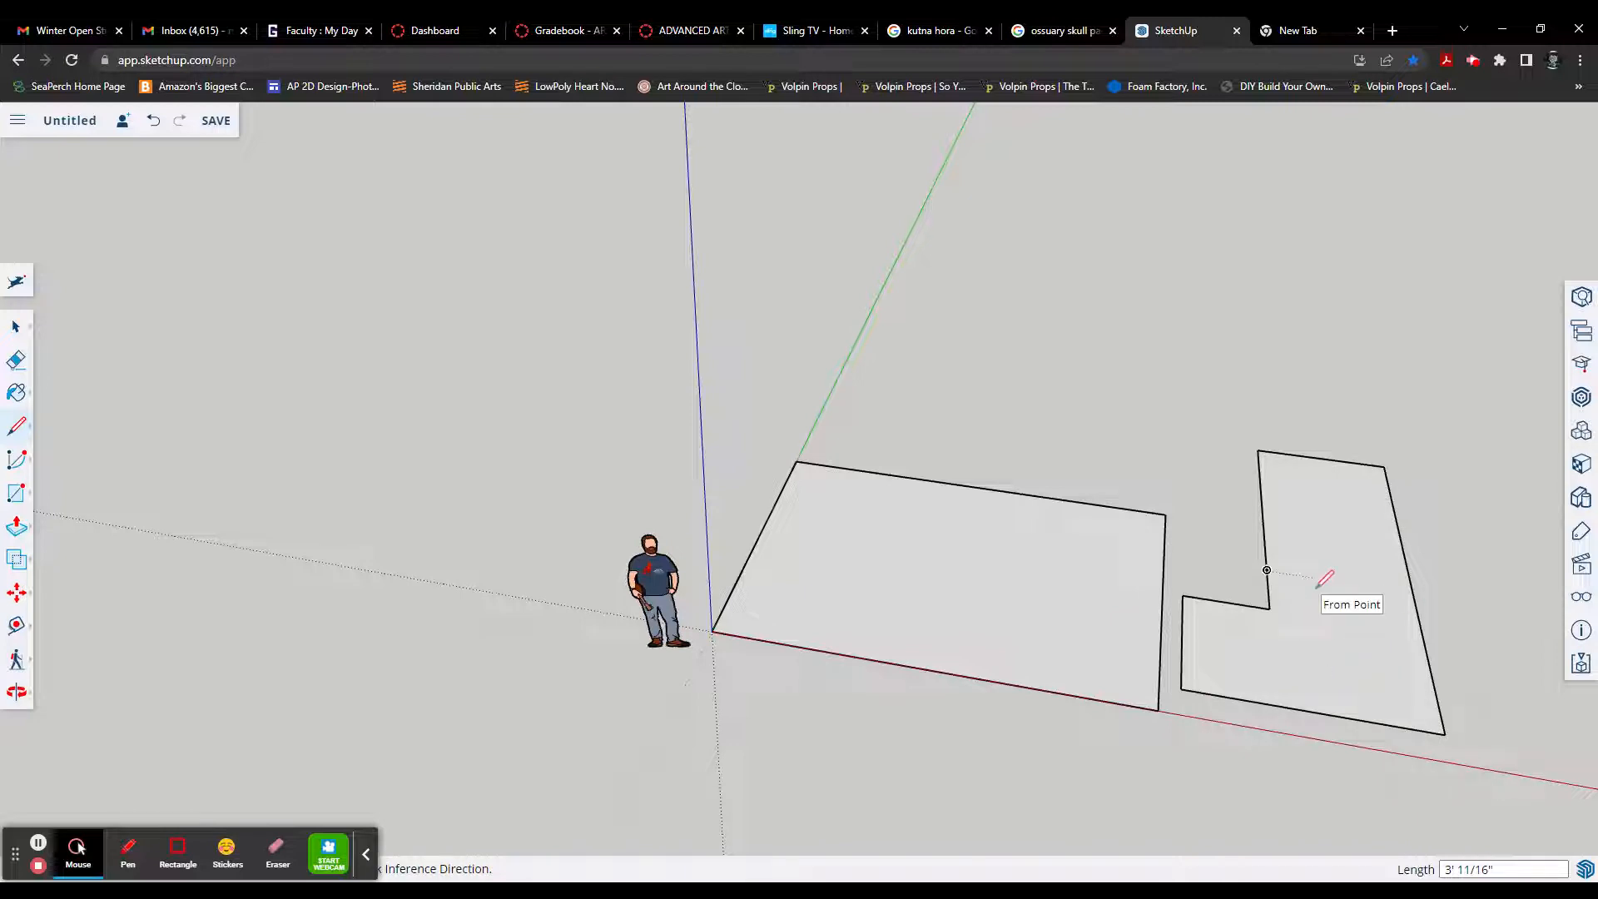
Step: Undo every line of the L-shaped outline and keep the rectangle at the origin
key(ctrl+z)
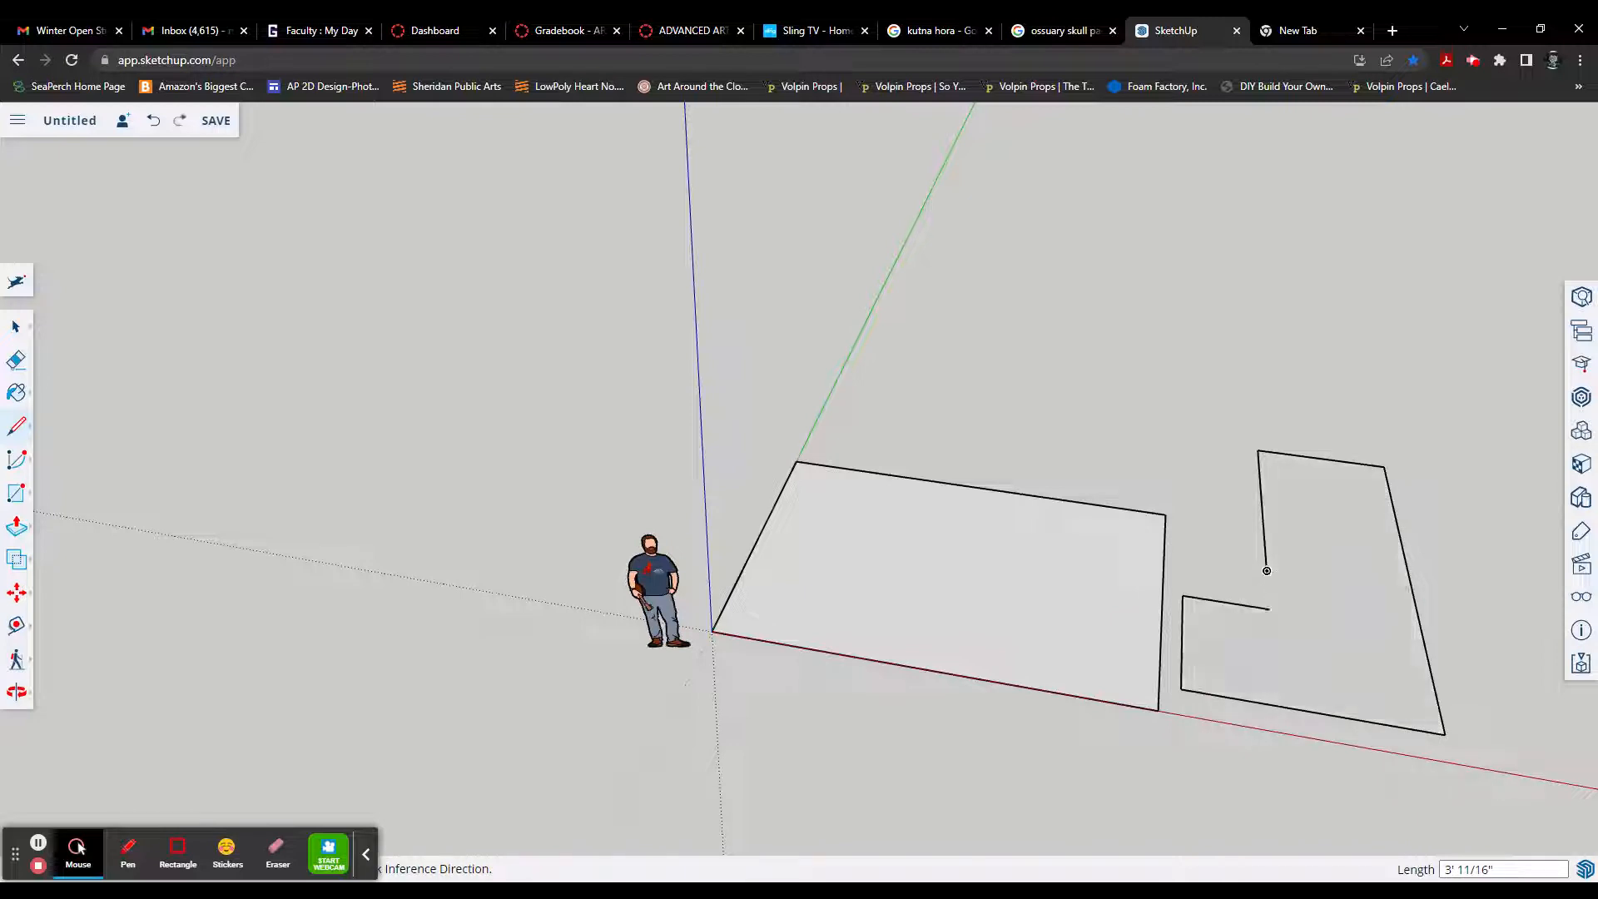
key(ctrl+z)
key(ctrl+z)
key(ctrl+z)
key(ctrl+z)
key(ctrl+z)
key(ctrl+z)
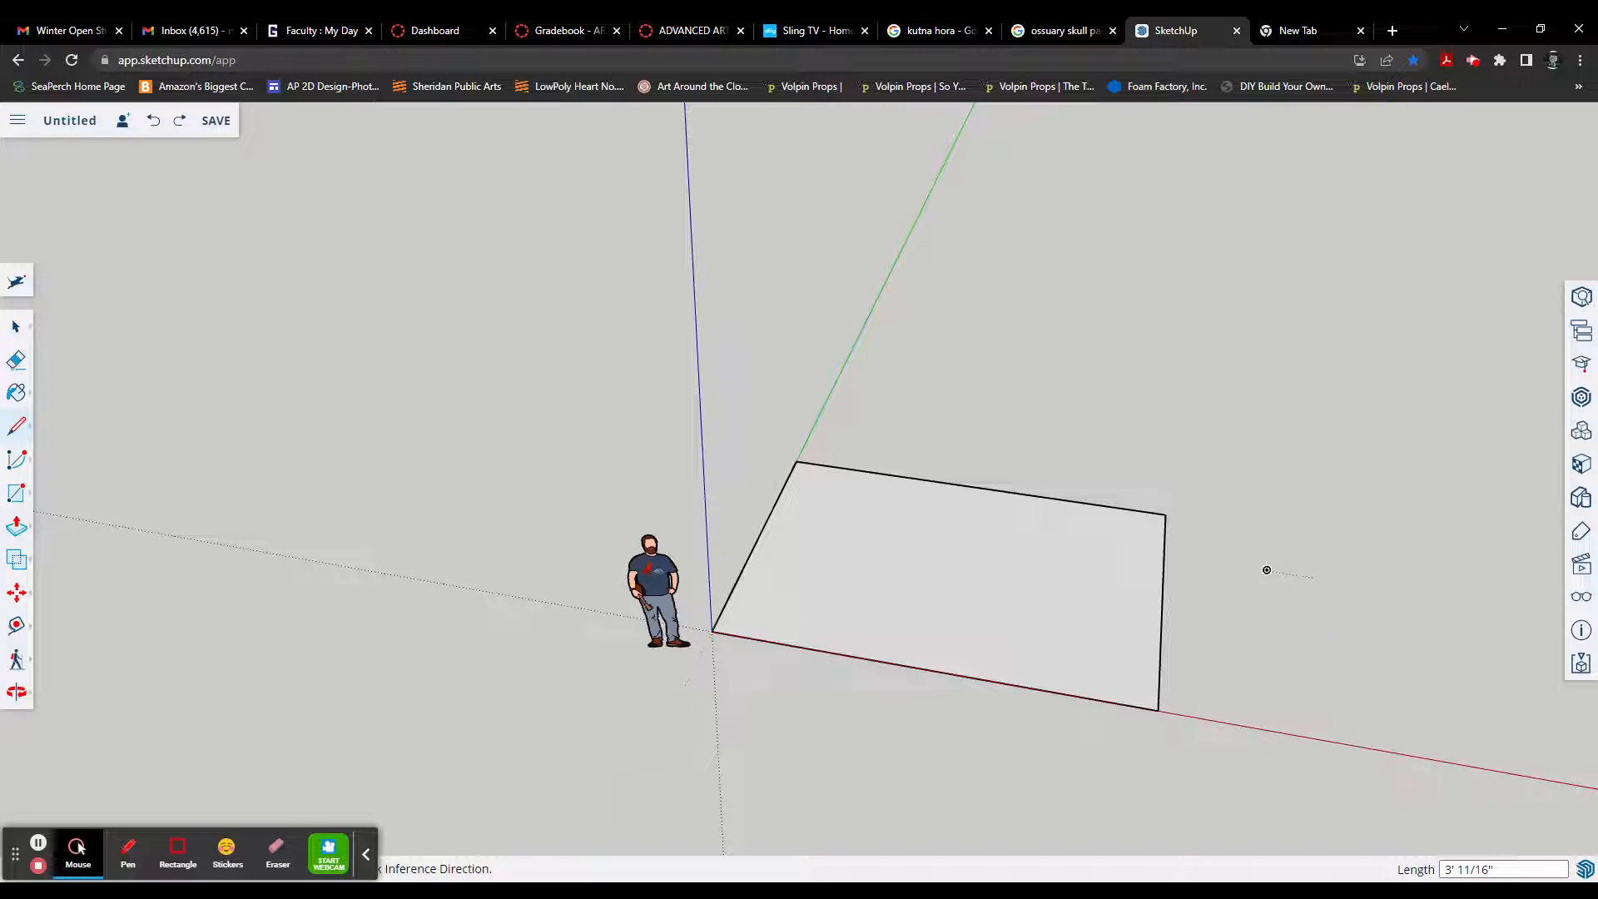
key(ctrl+z)
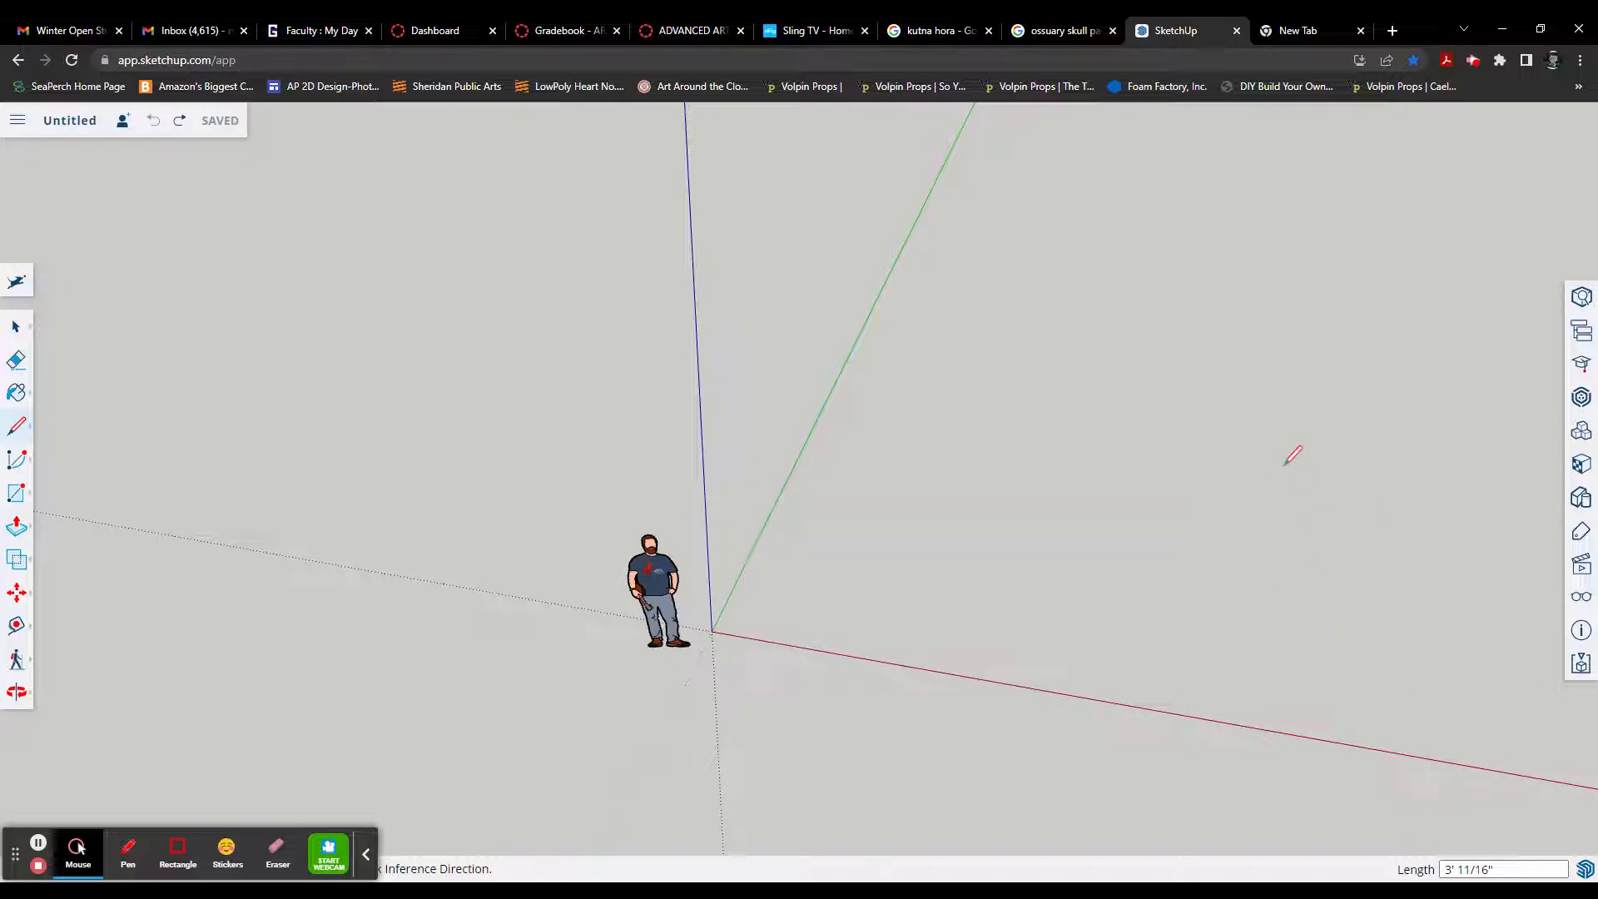
key(ctrl+y)
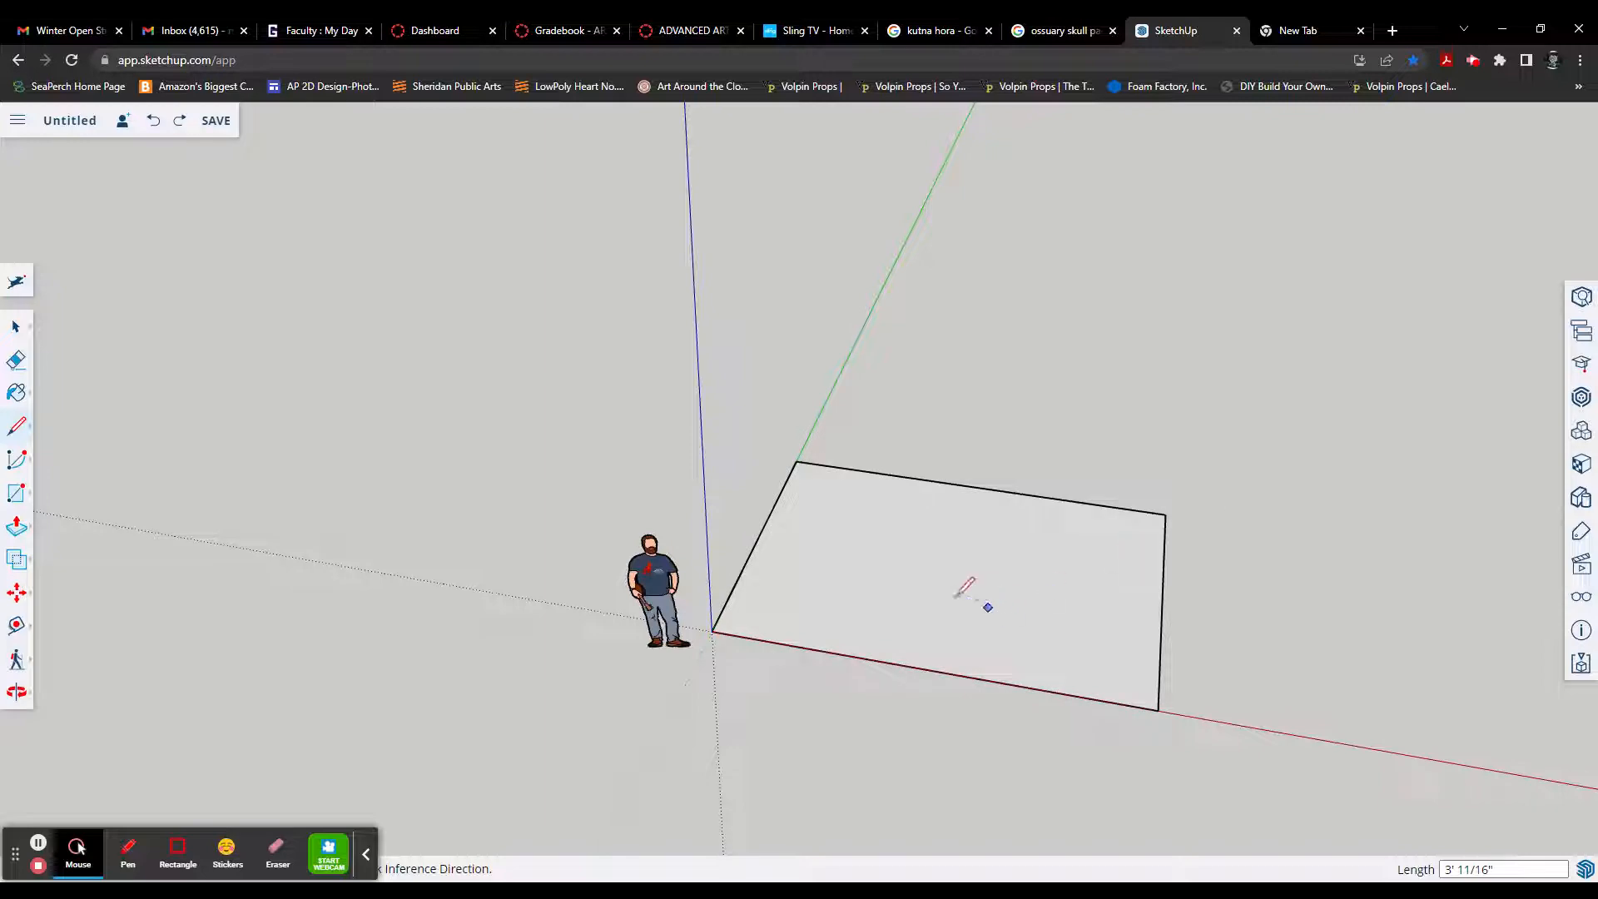
scroll(886, 584, up, 2)
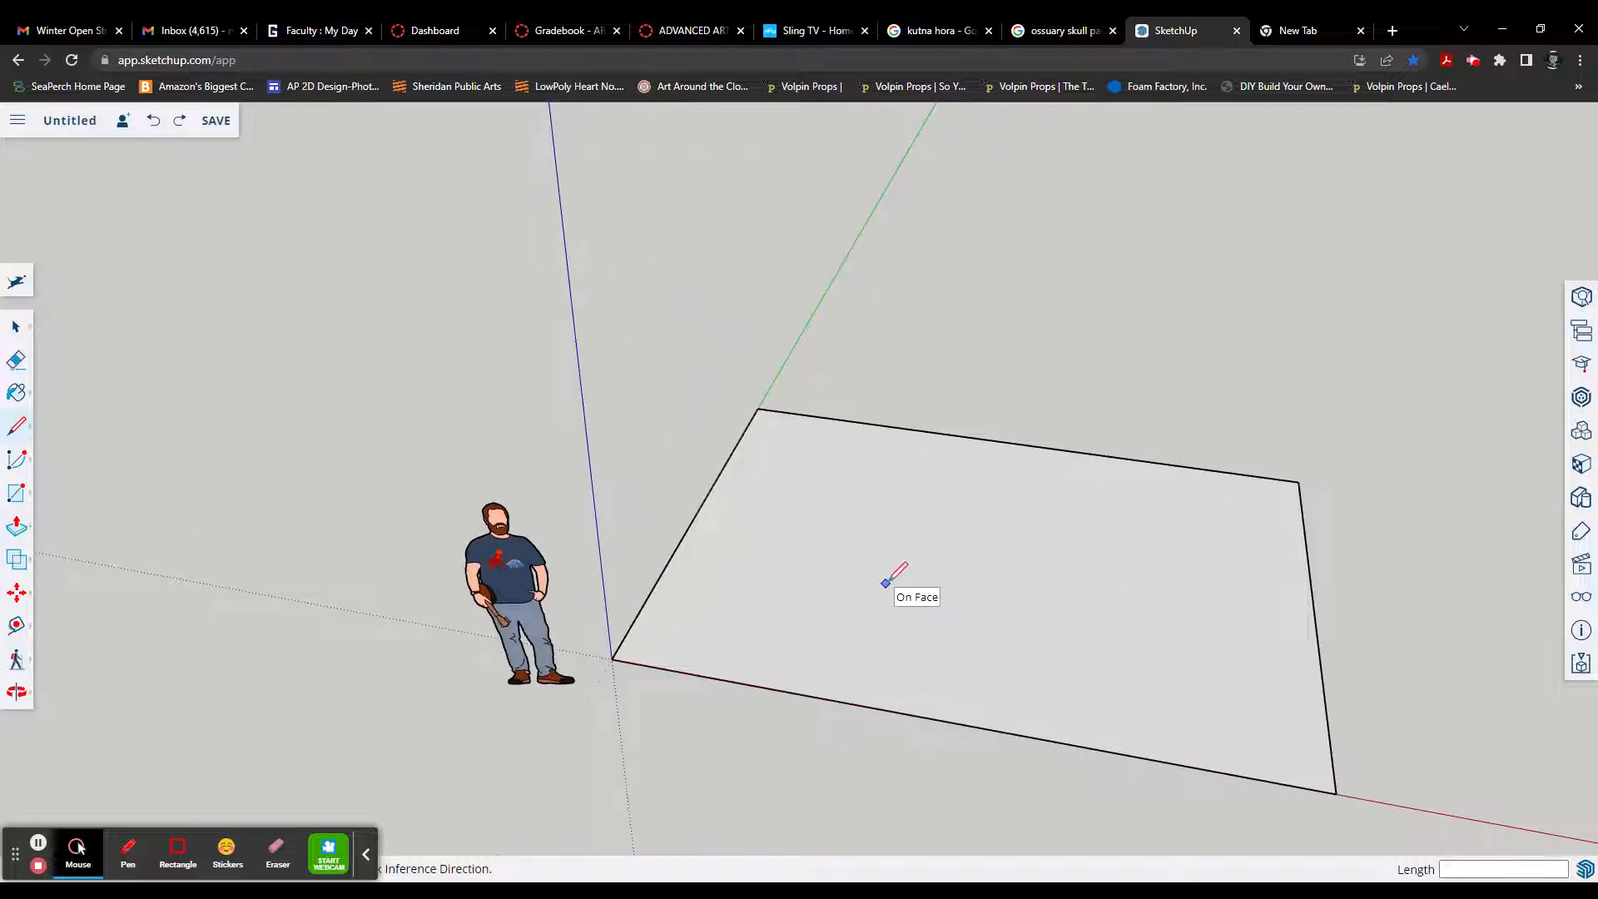
key(space)
click(907, 575)
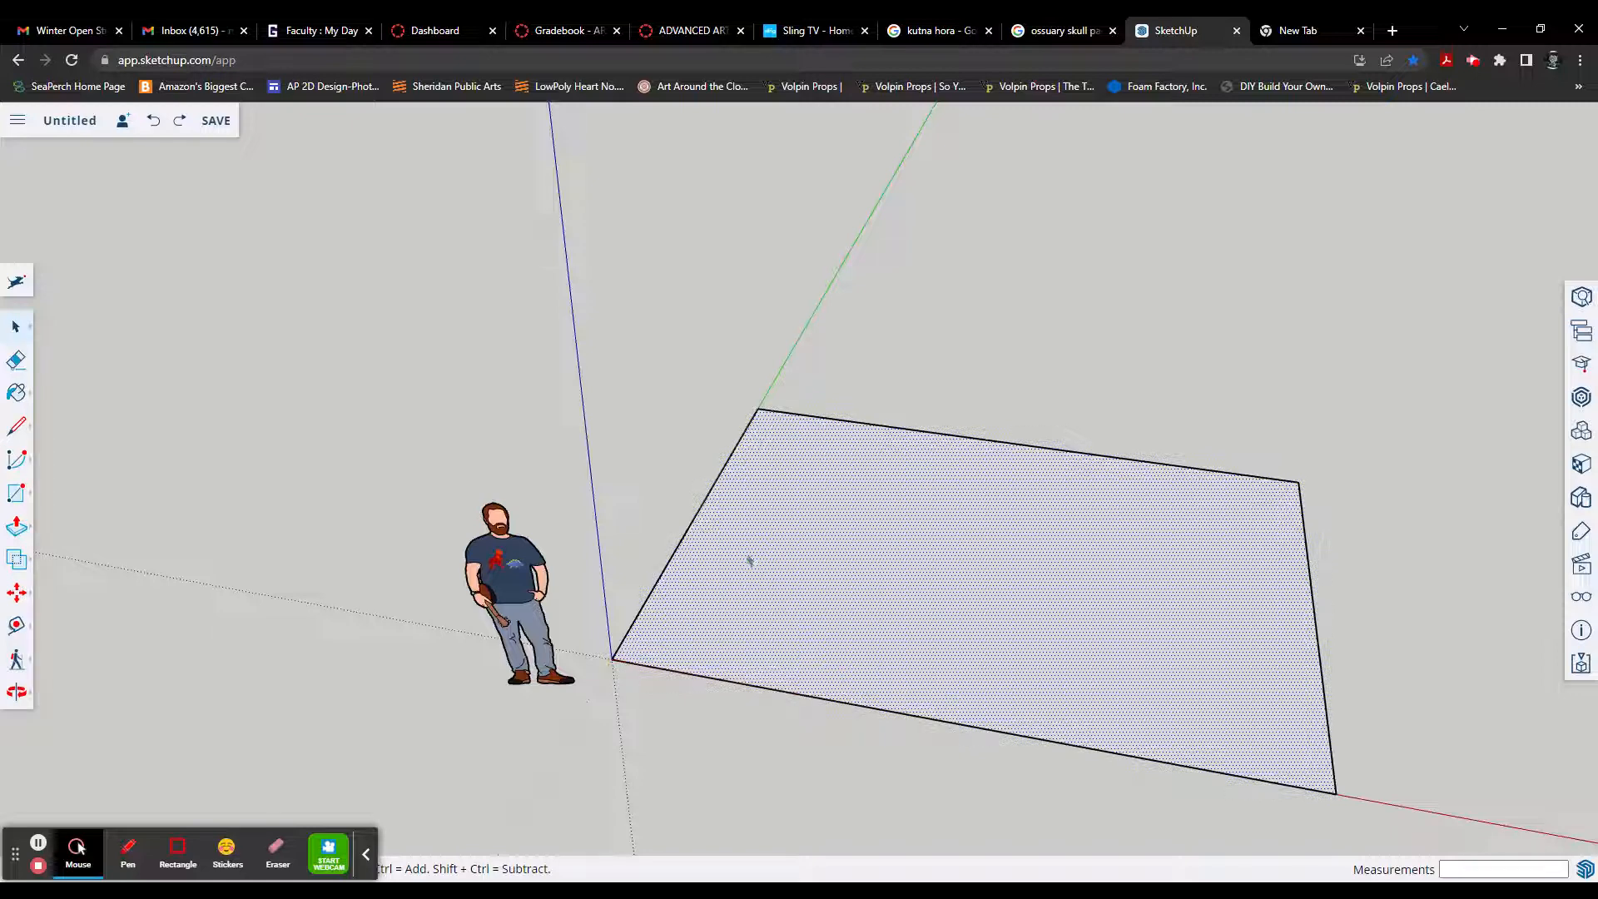
key(f)
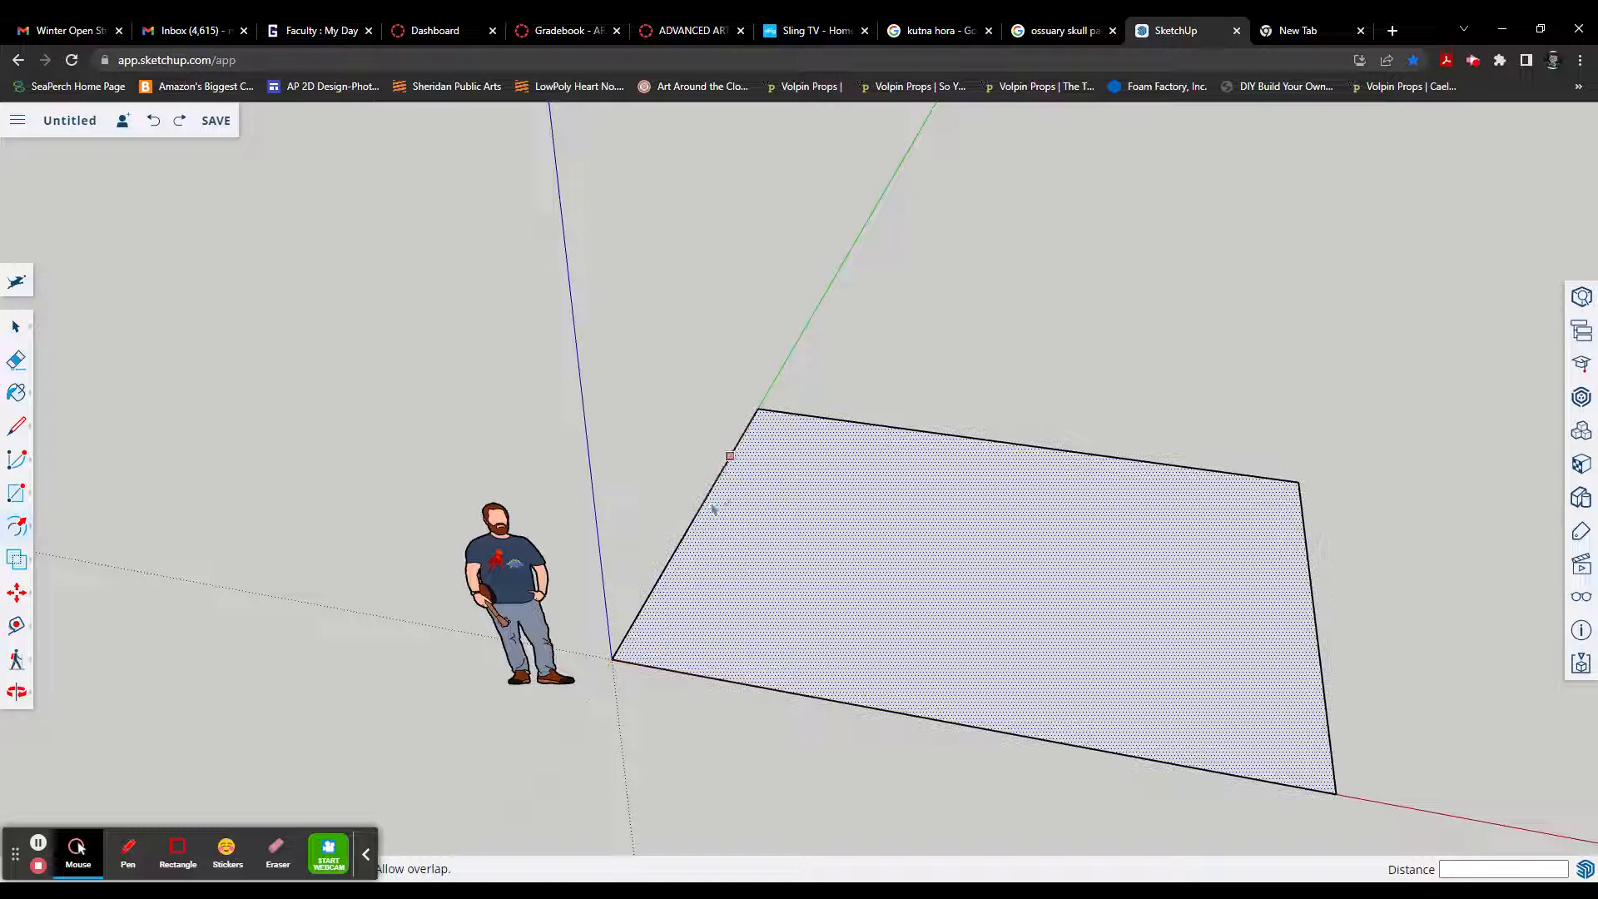
key(space)
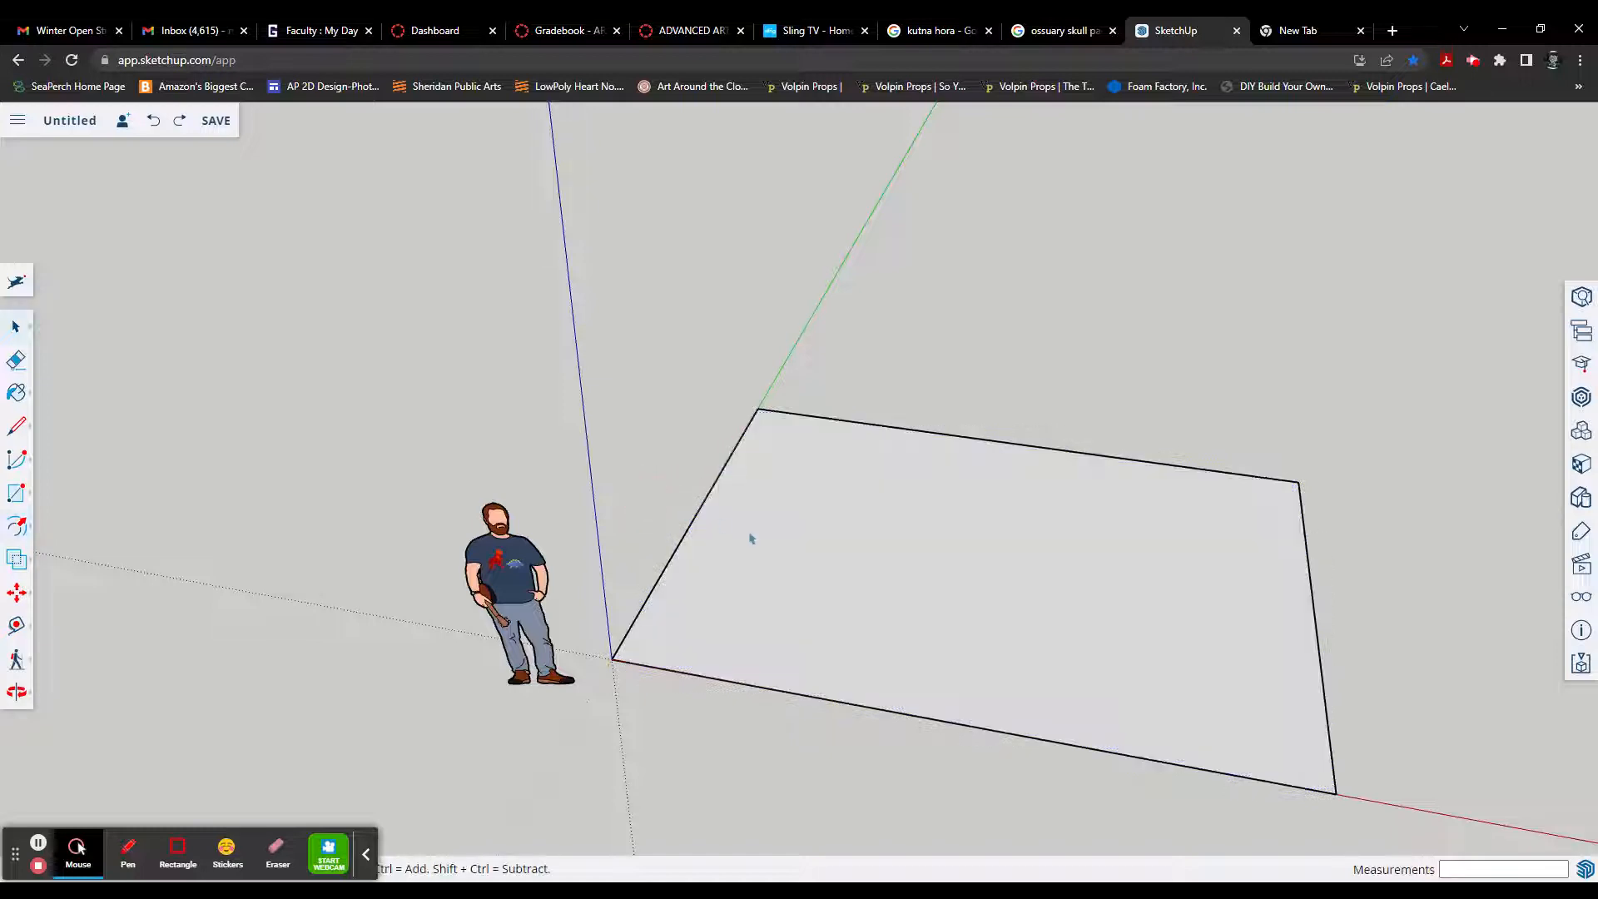
Step: Offset the rectangle's edges outward by 6" with the Offset tool to form a wall border around the floor
key(f)
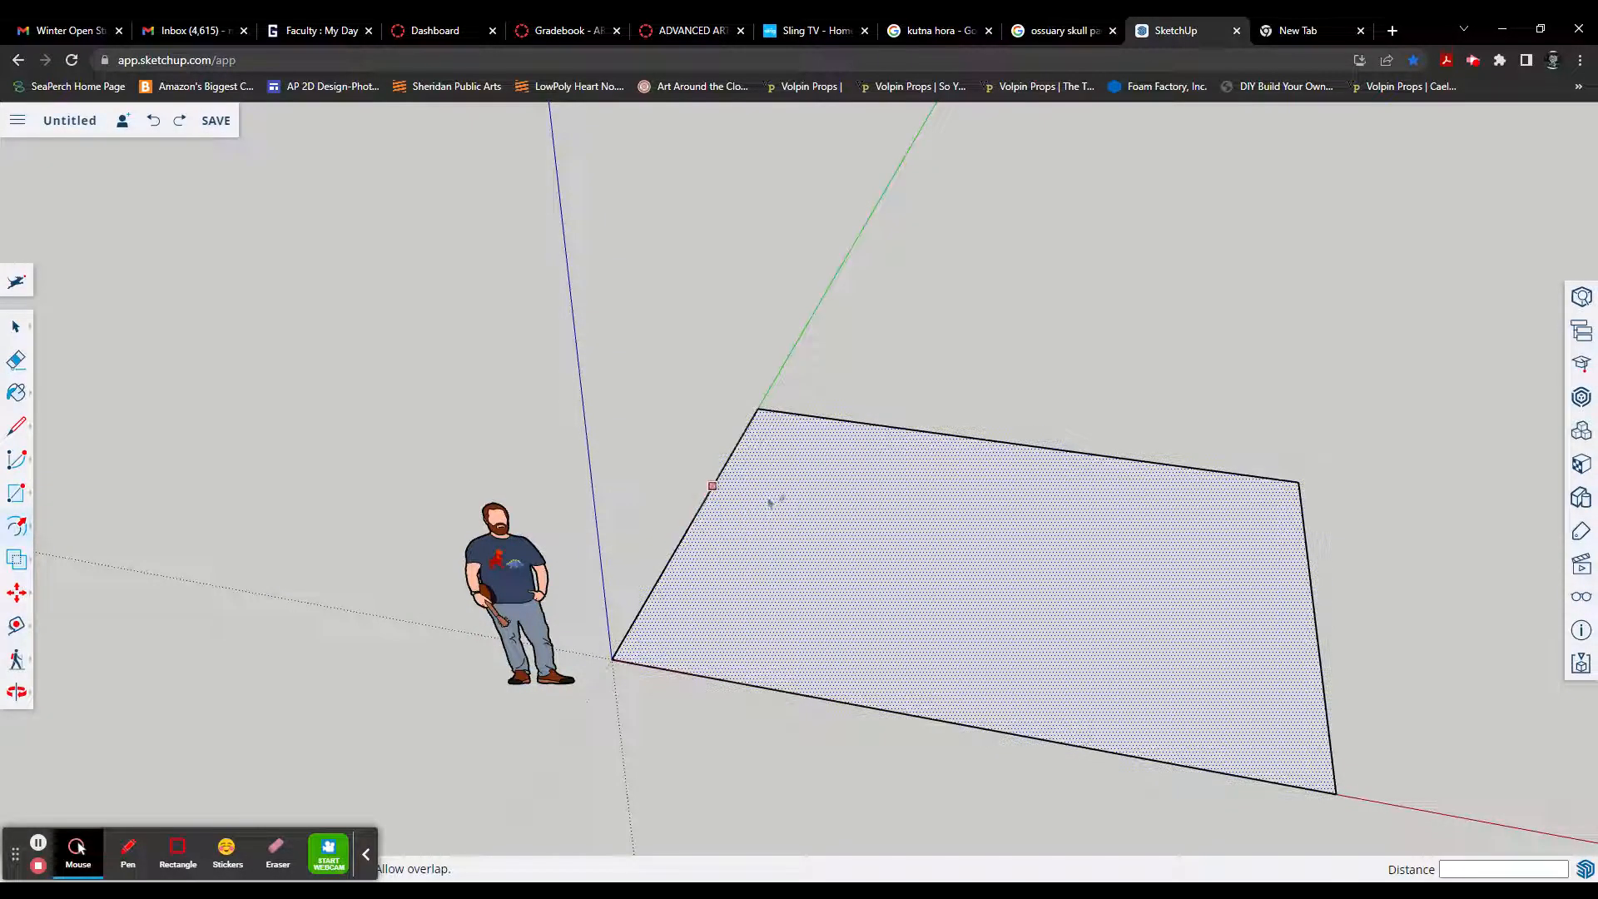
click(739, 542)
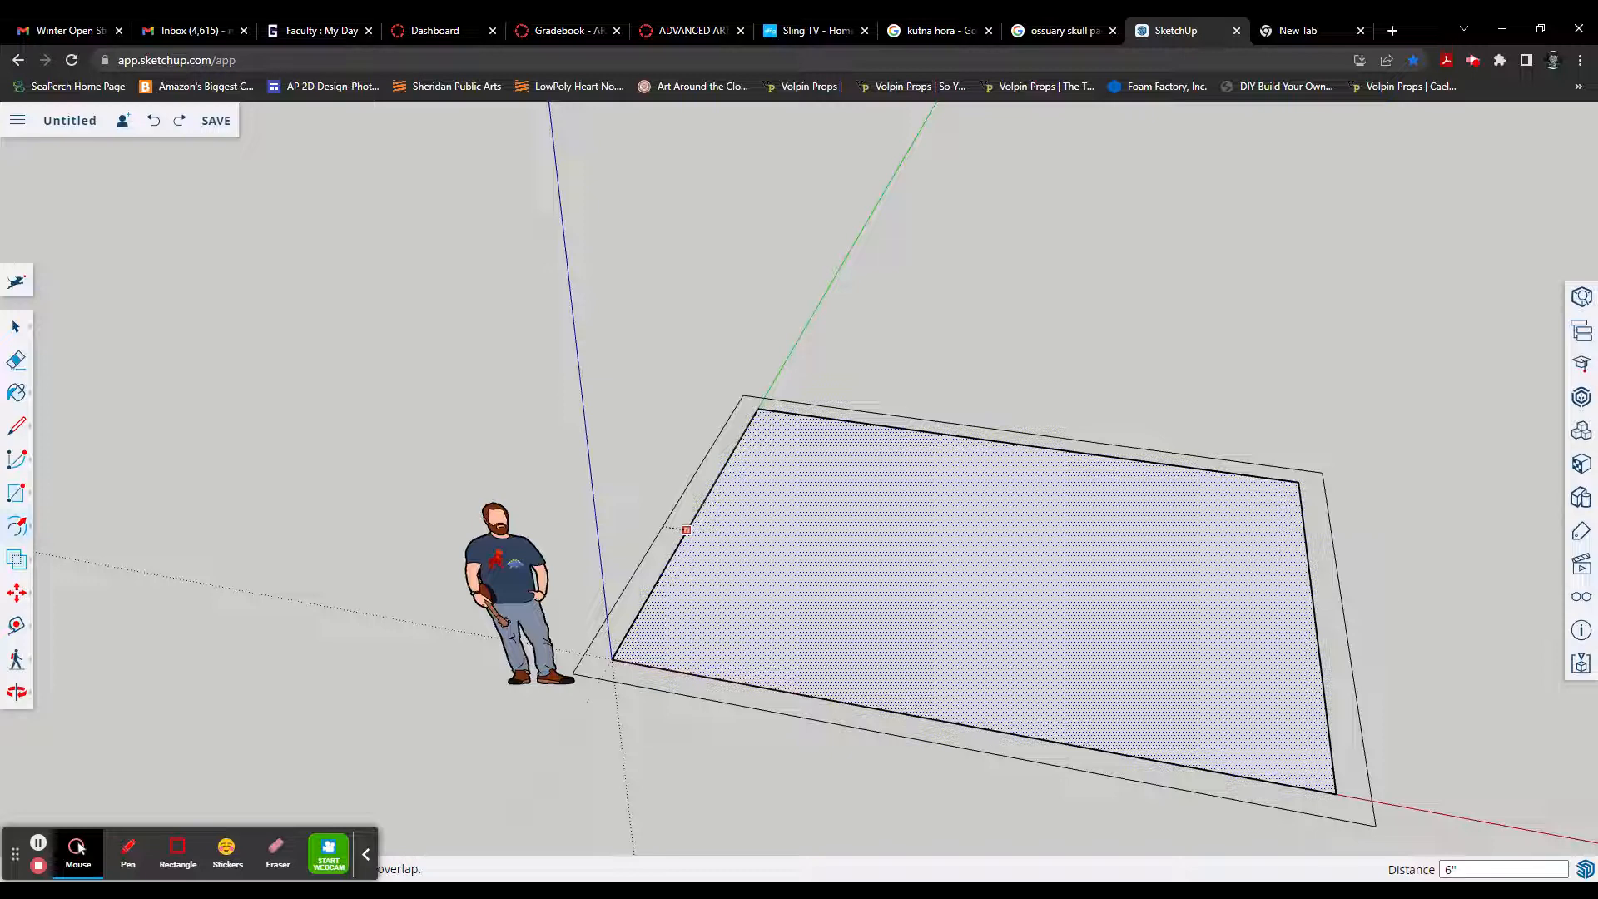
click(685, 530)
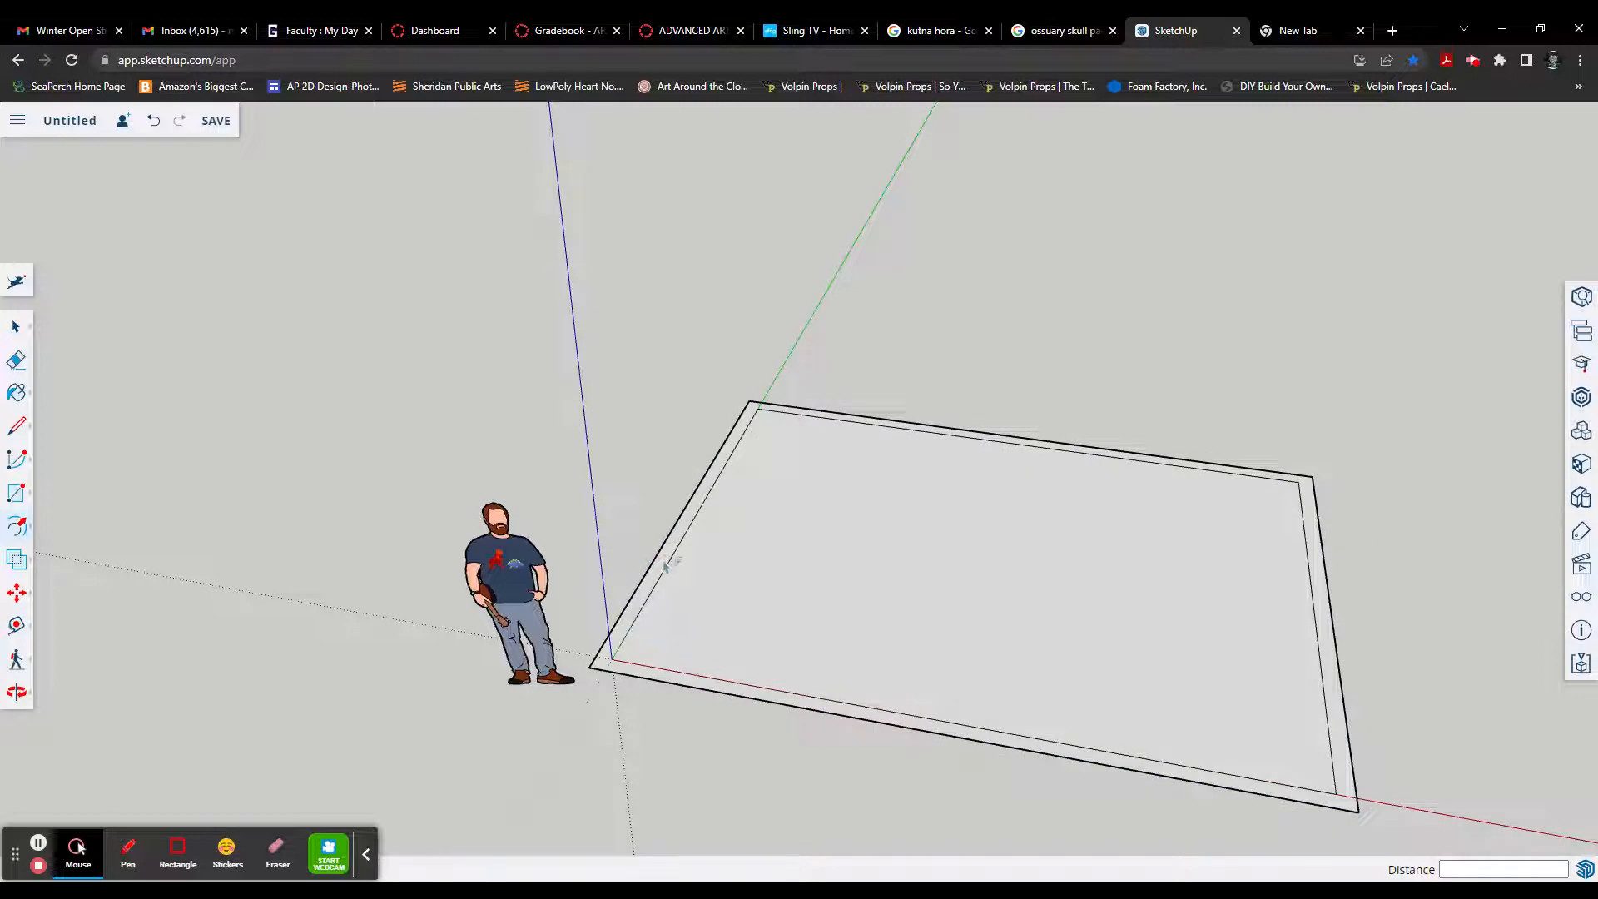
Step: Raise the narrow border around the floor by 8' with Push/Pull to form the walls
scroll(658, 571, up, 3)
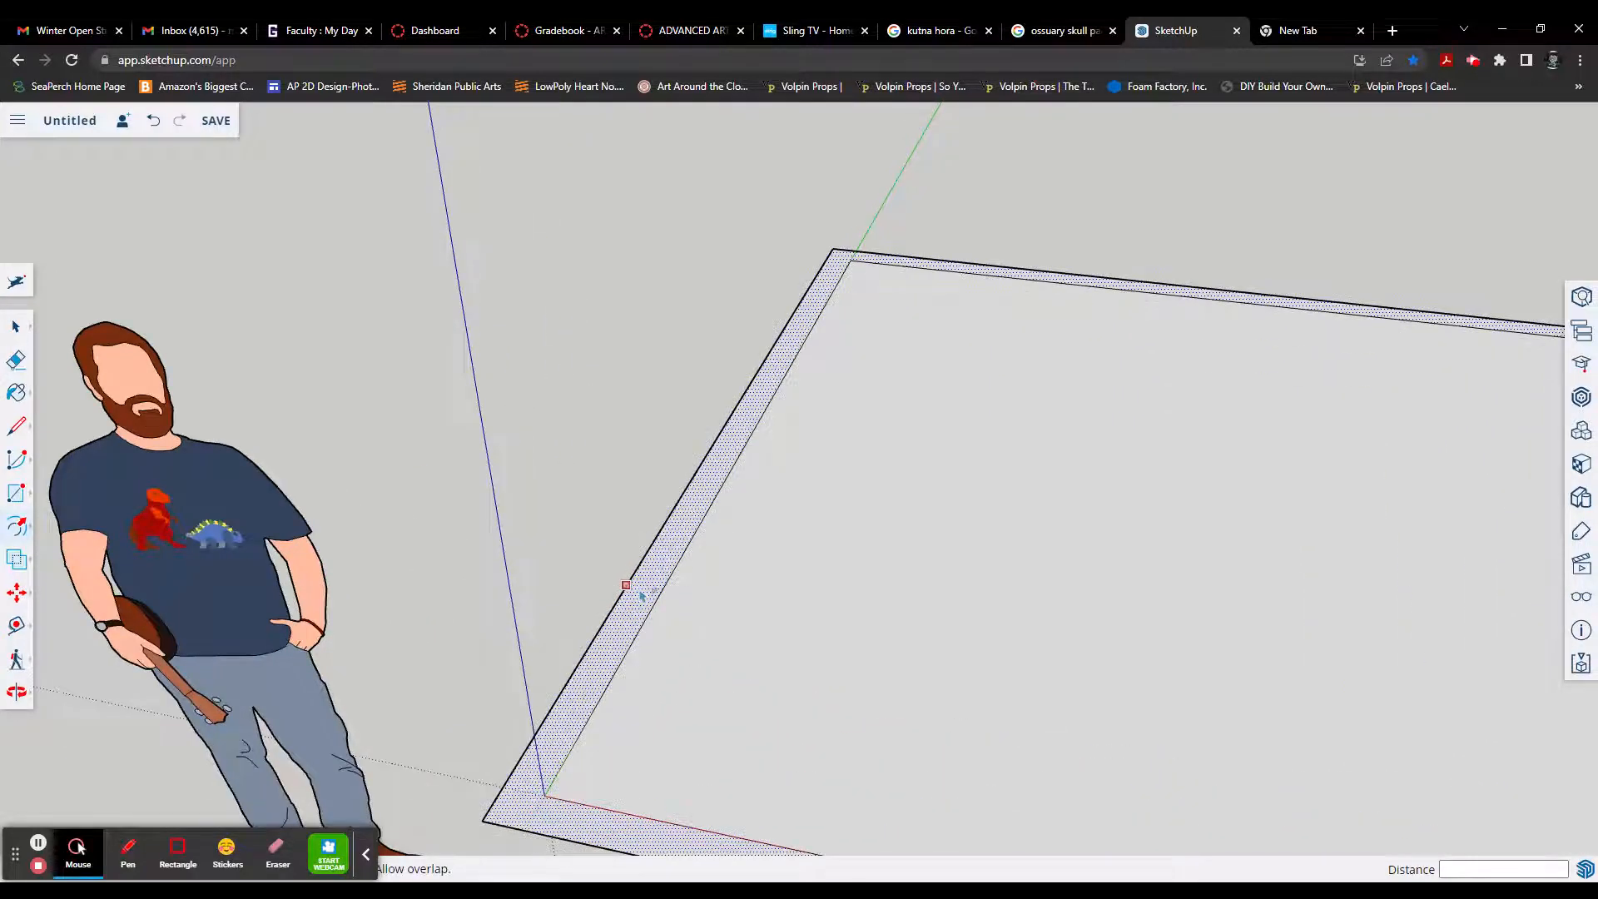
scroll(641, 596, down, 4)
scroll(641, 596, down, 2)
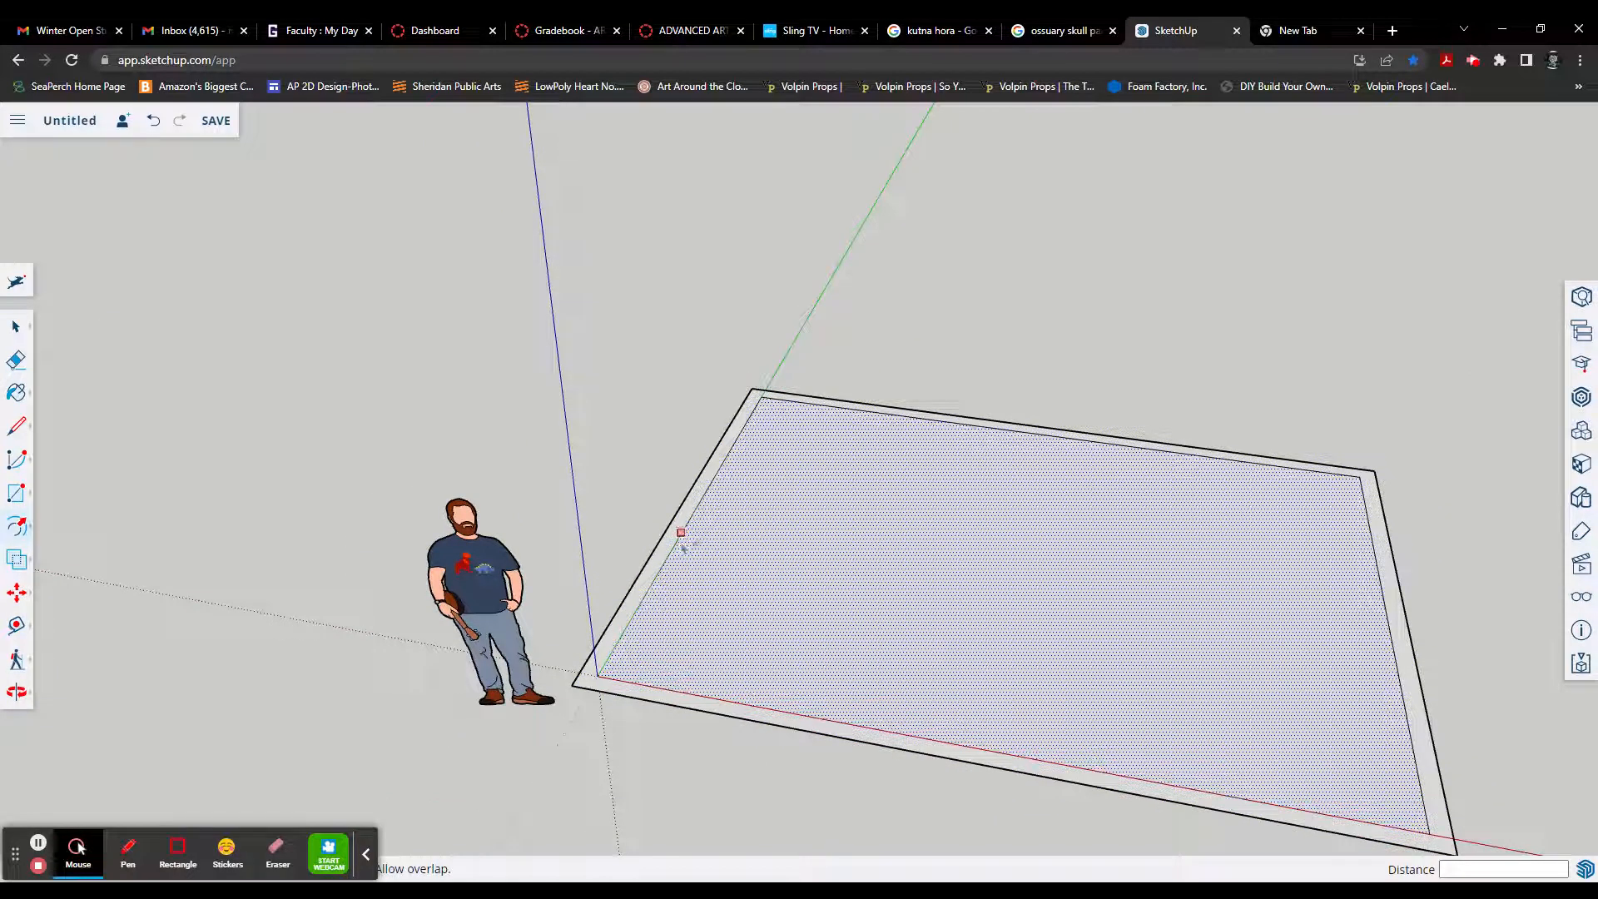
key(p)
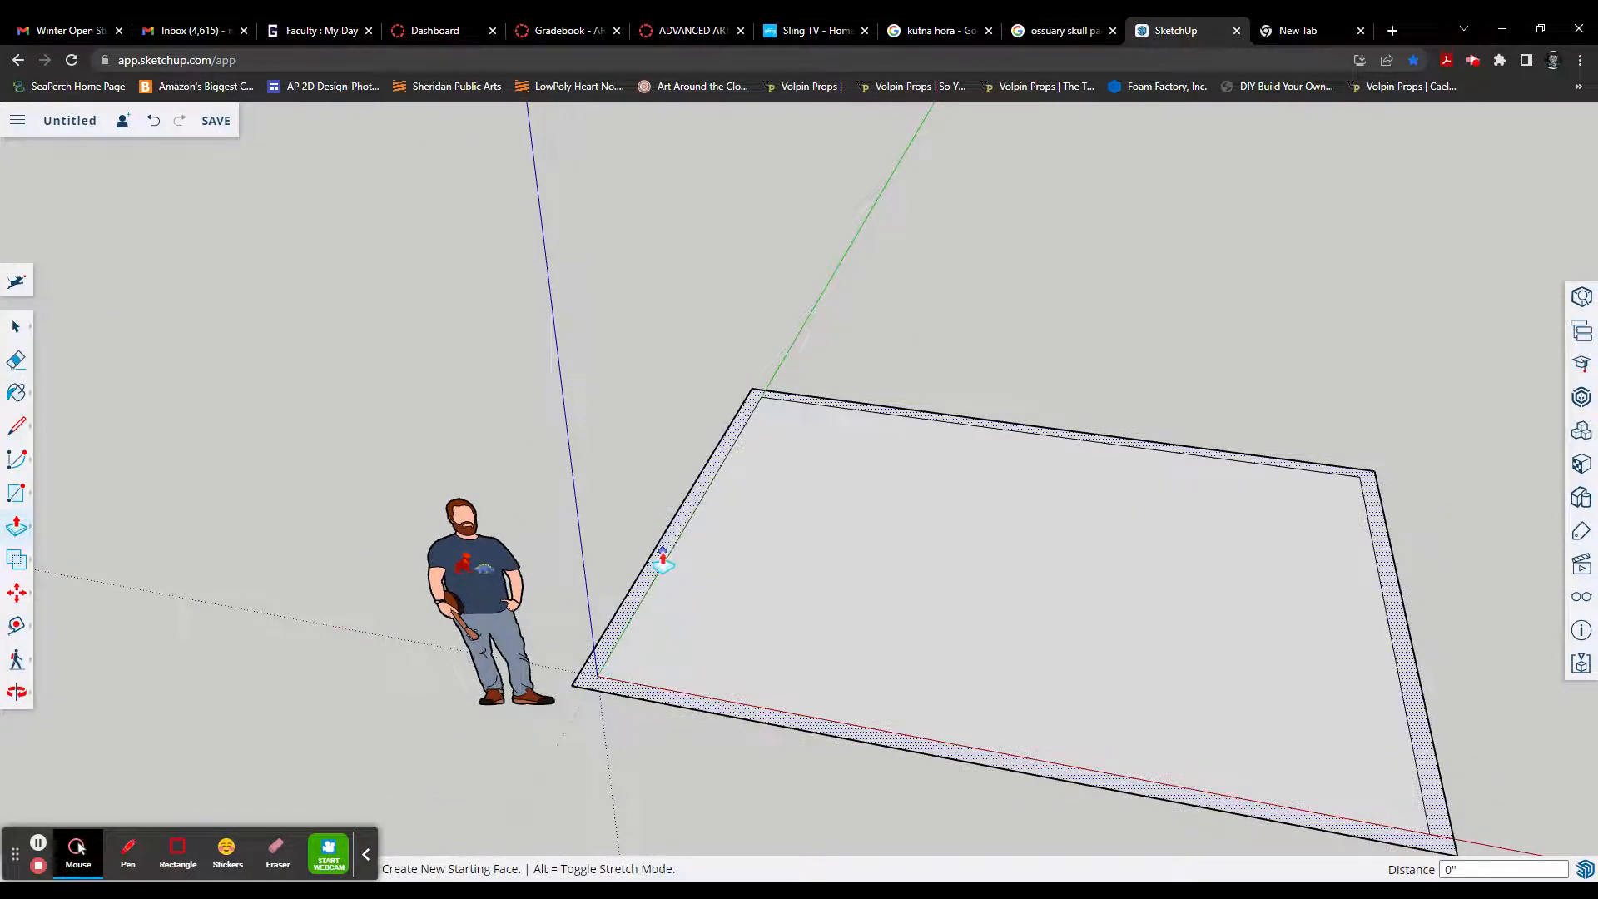
click(663, 559)
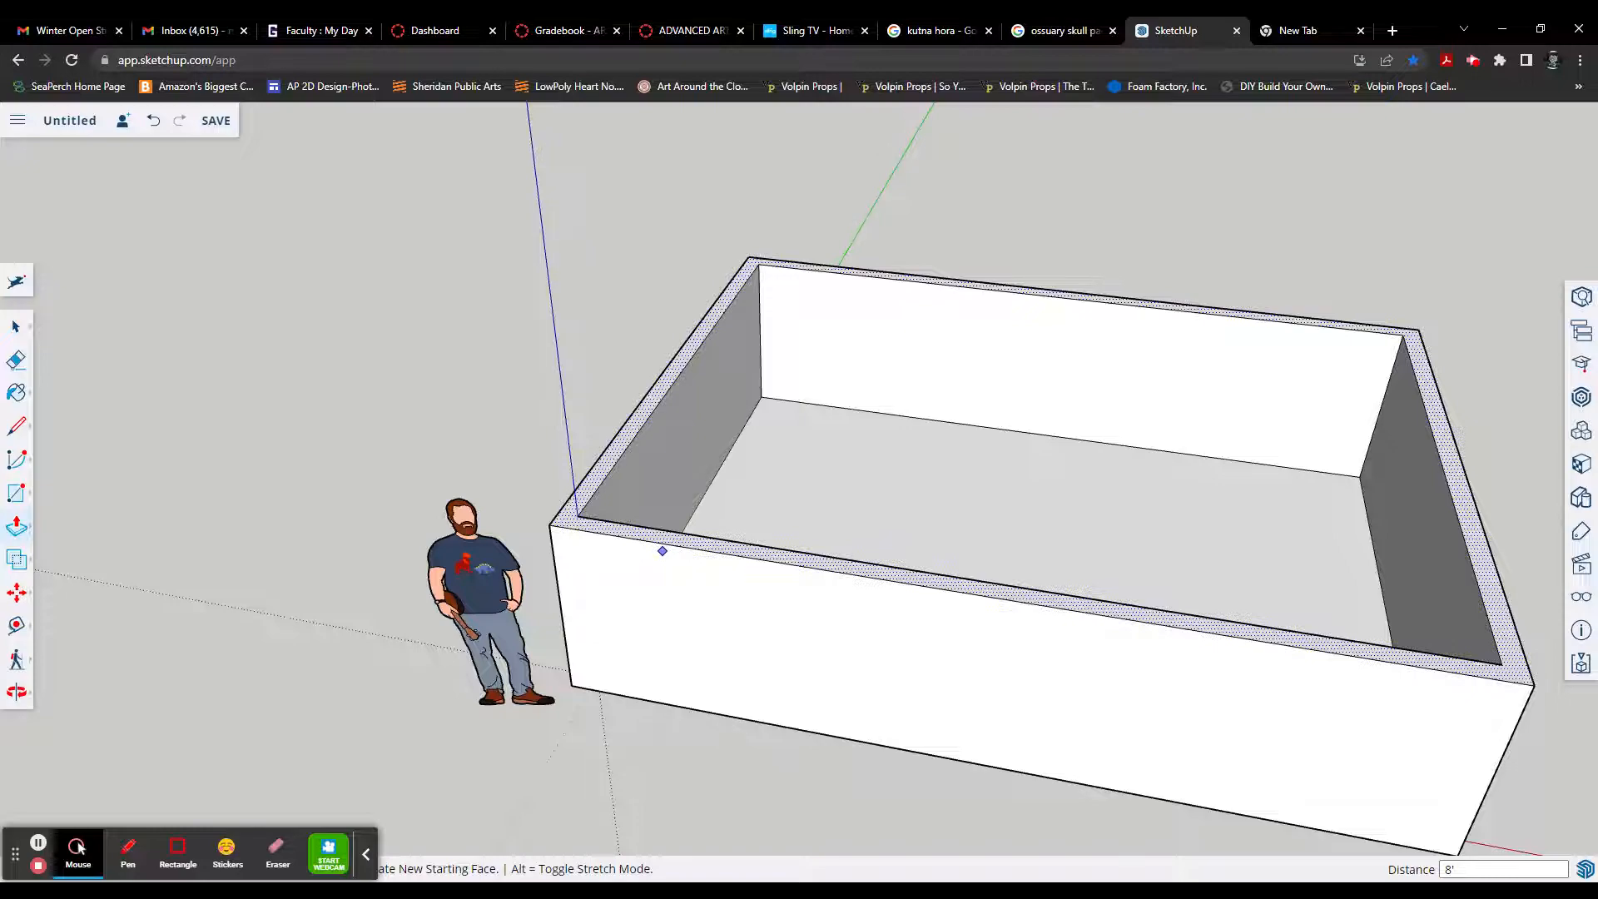
Step: Examine the walled room from different sides, including its end wall beside the figure
click(793, 581)
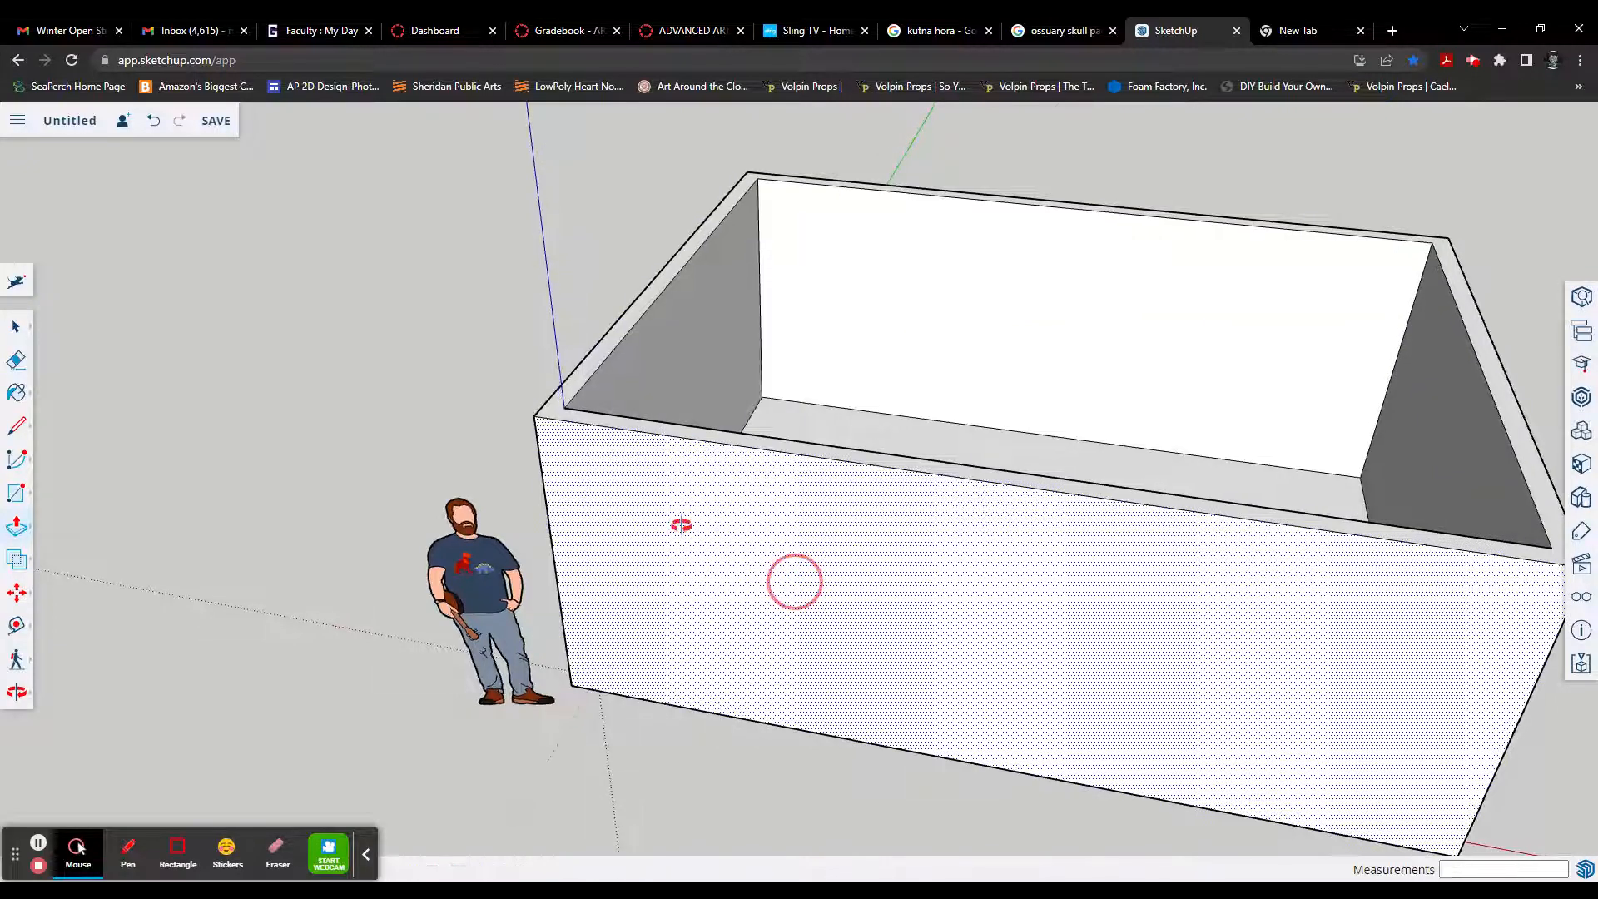
mouse_move(681, 525)
middle_down()
mouse_move(567, 467)
mouse_move(689, 553)
middle_up()
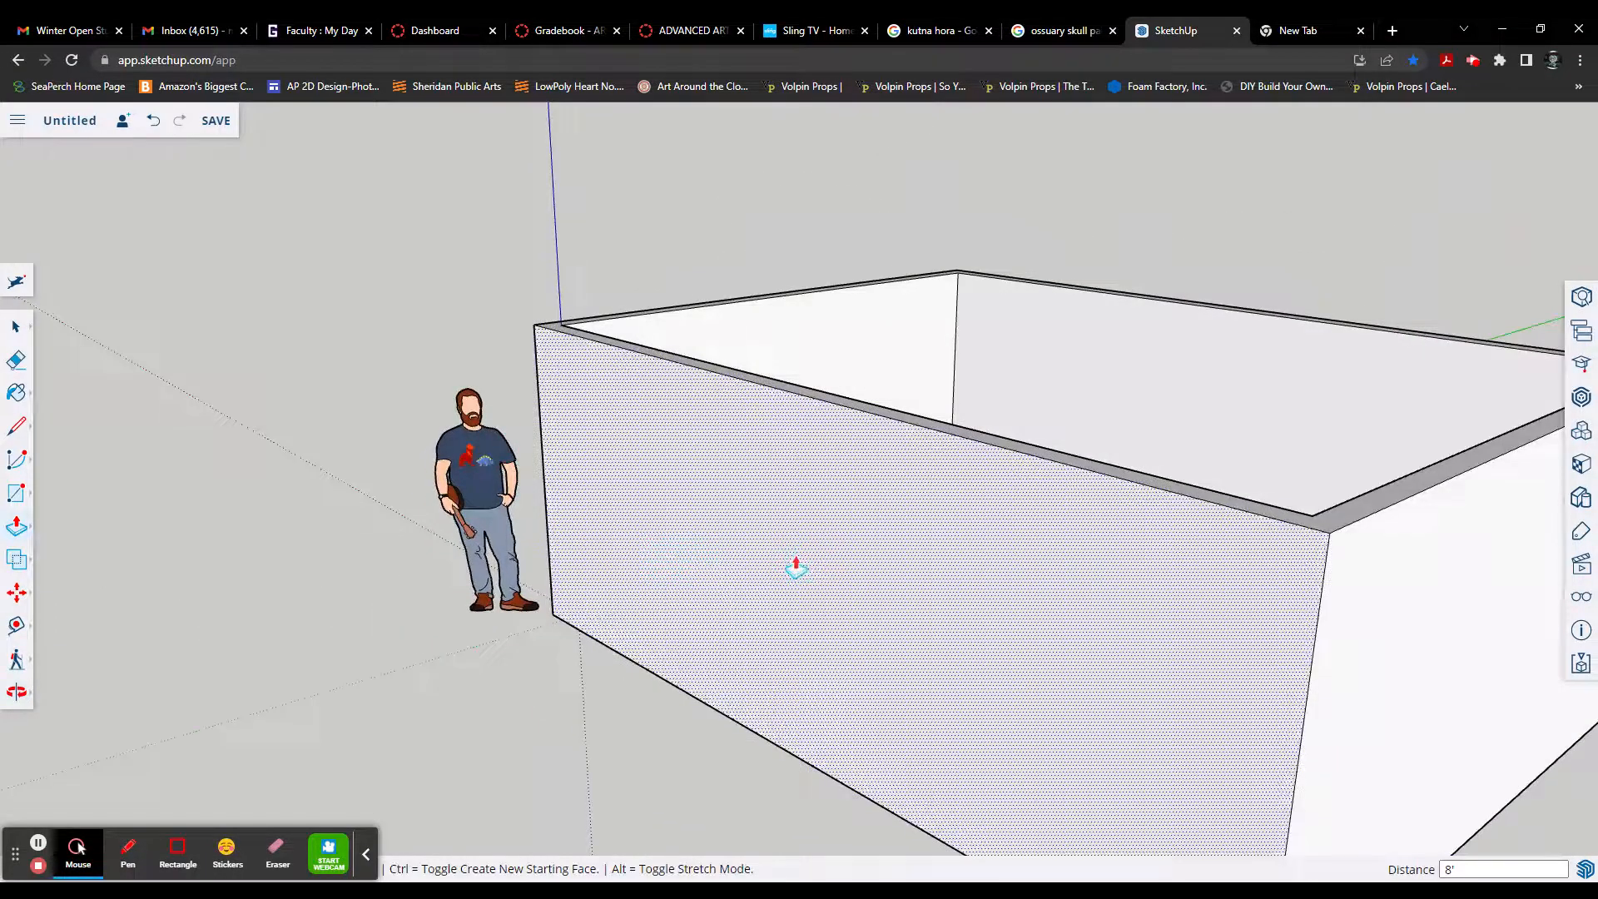
middle_drag(796, 569, 670, 616)
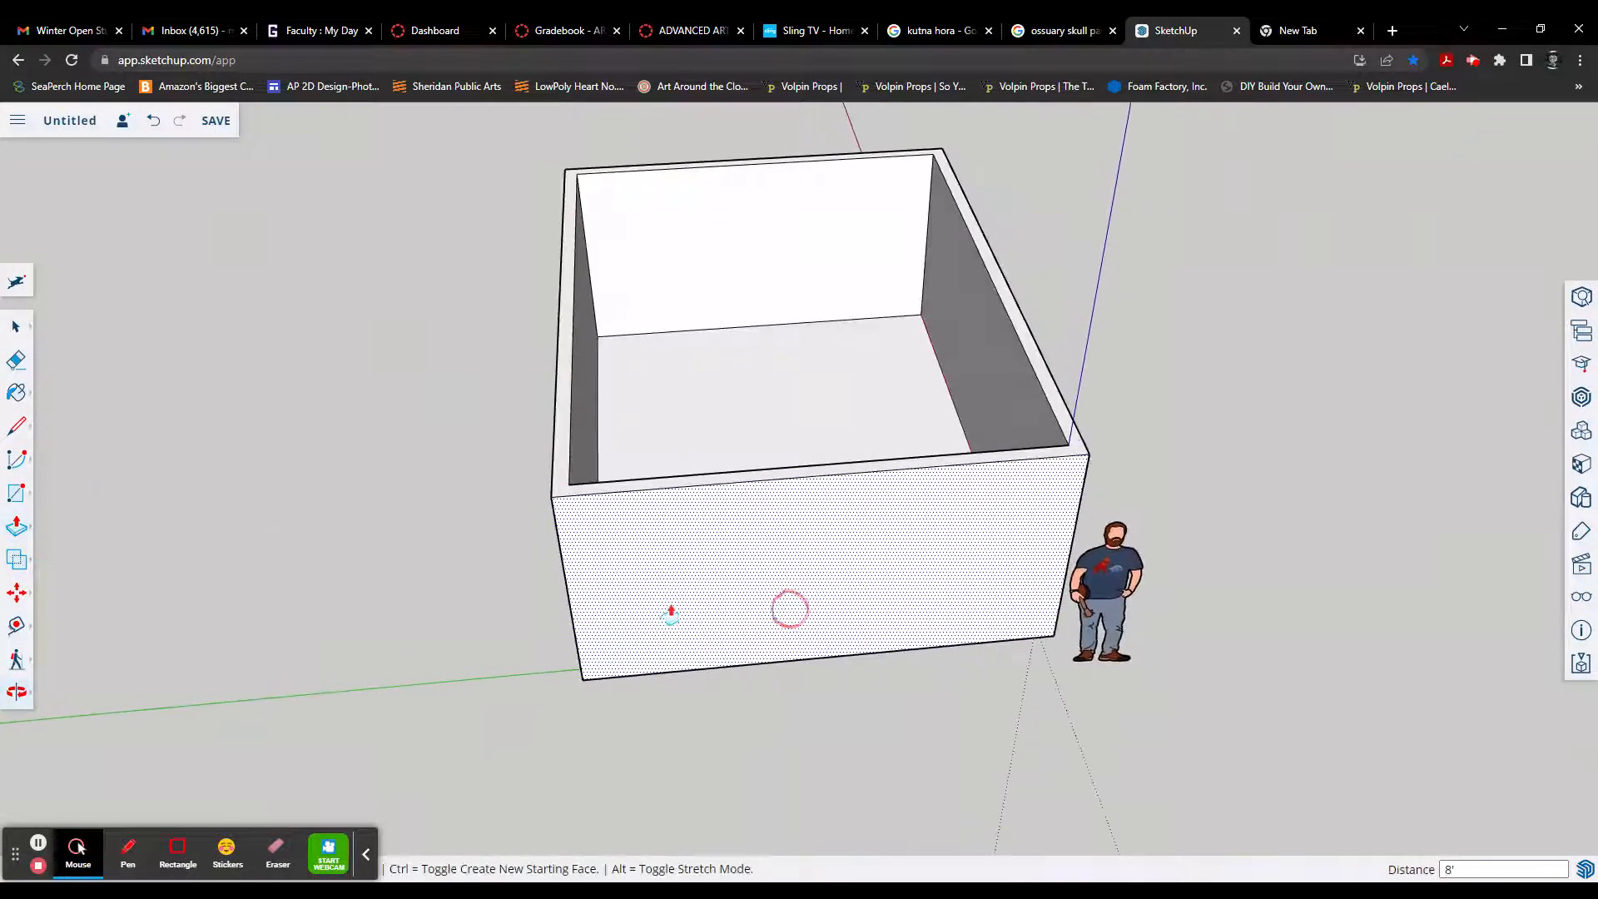
middle_drag(777, 607, 809, 617)
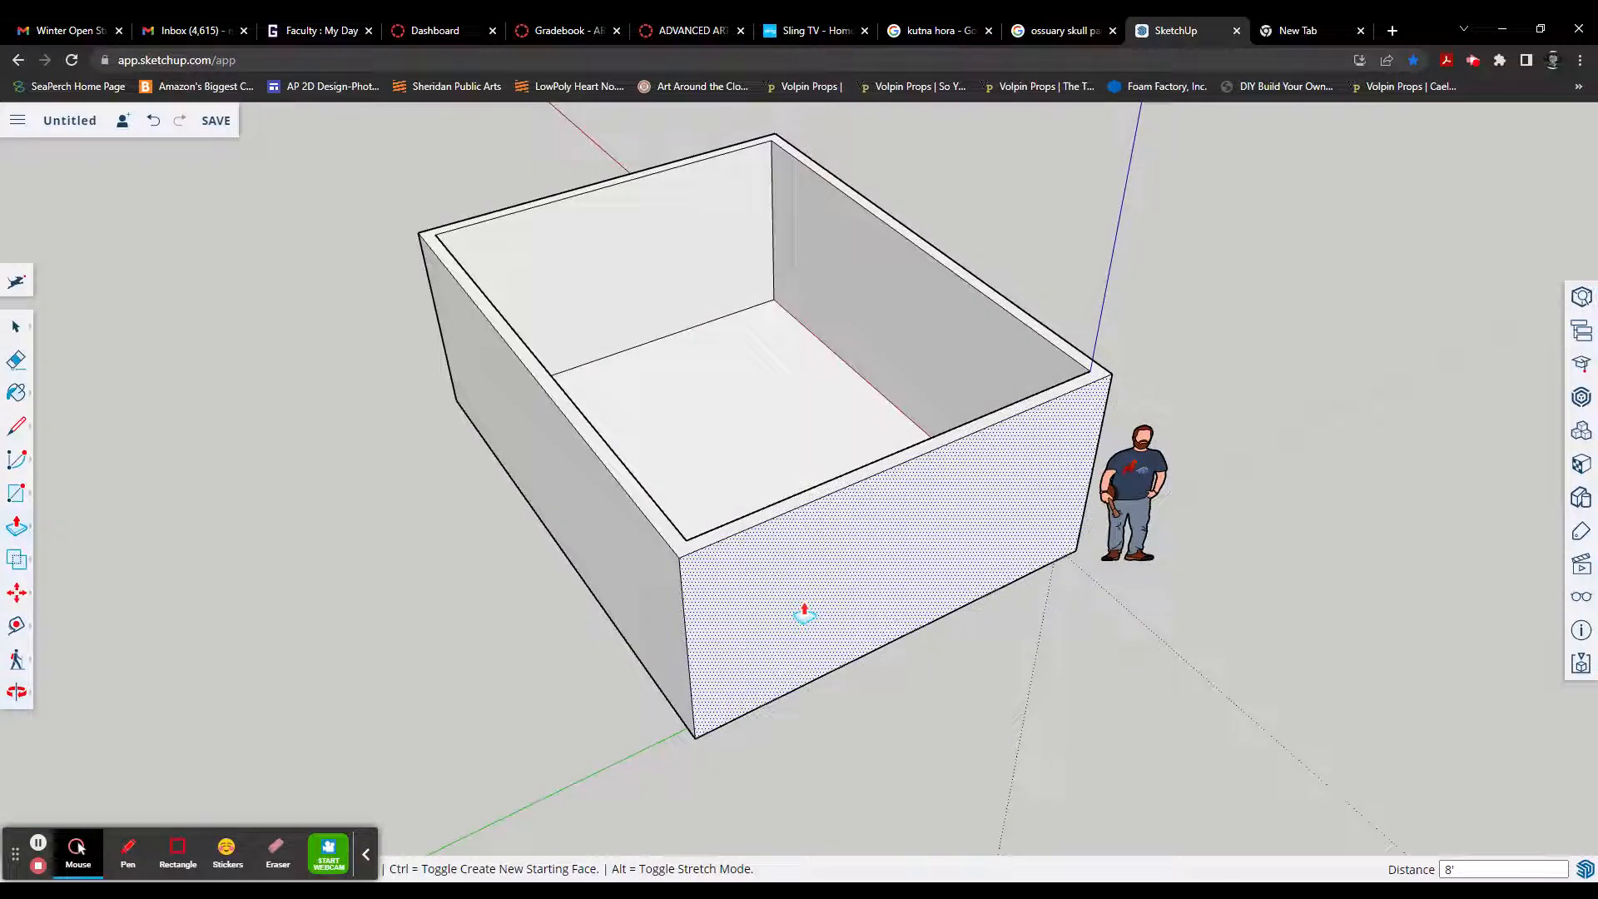
scroll(804, 614, up, 2)
scroll(804, 615, down, 4)
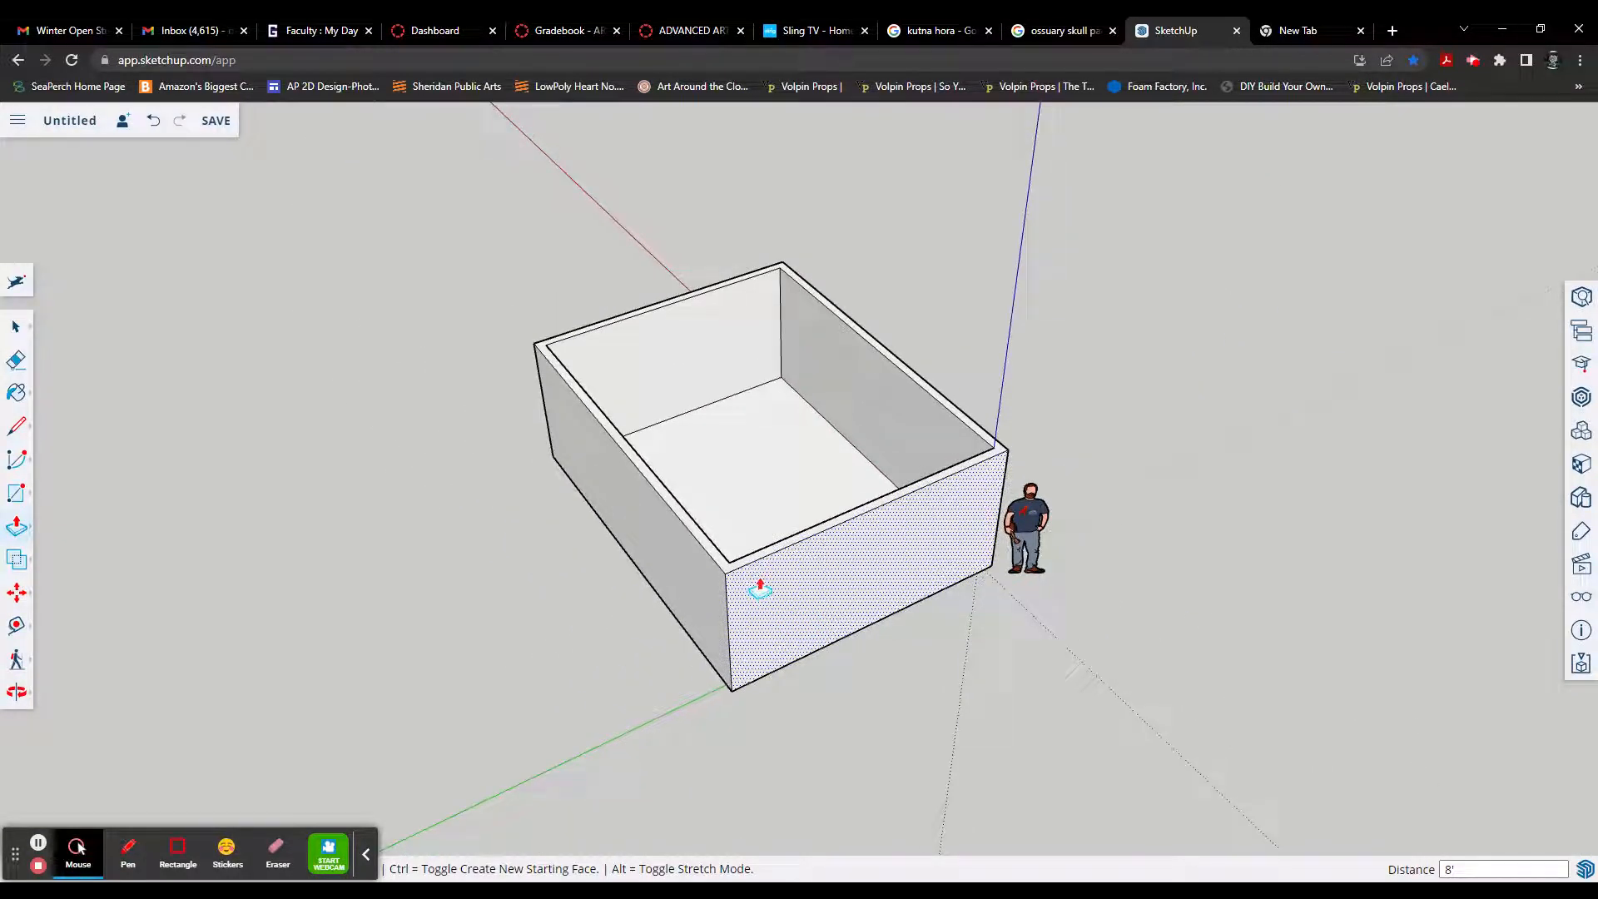
middle_drag(841, 599, 709, 616)
mouse_move(836, 606)
mouse_down()
mouse_move(638, 612)
mouse_move(834, 605)
mouse_up()
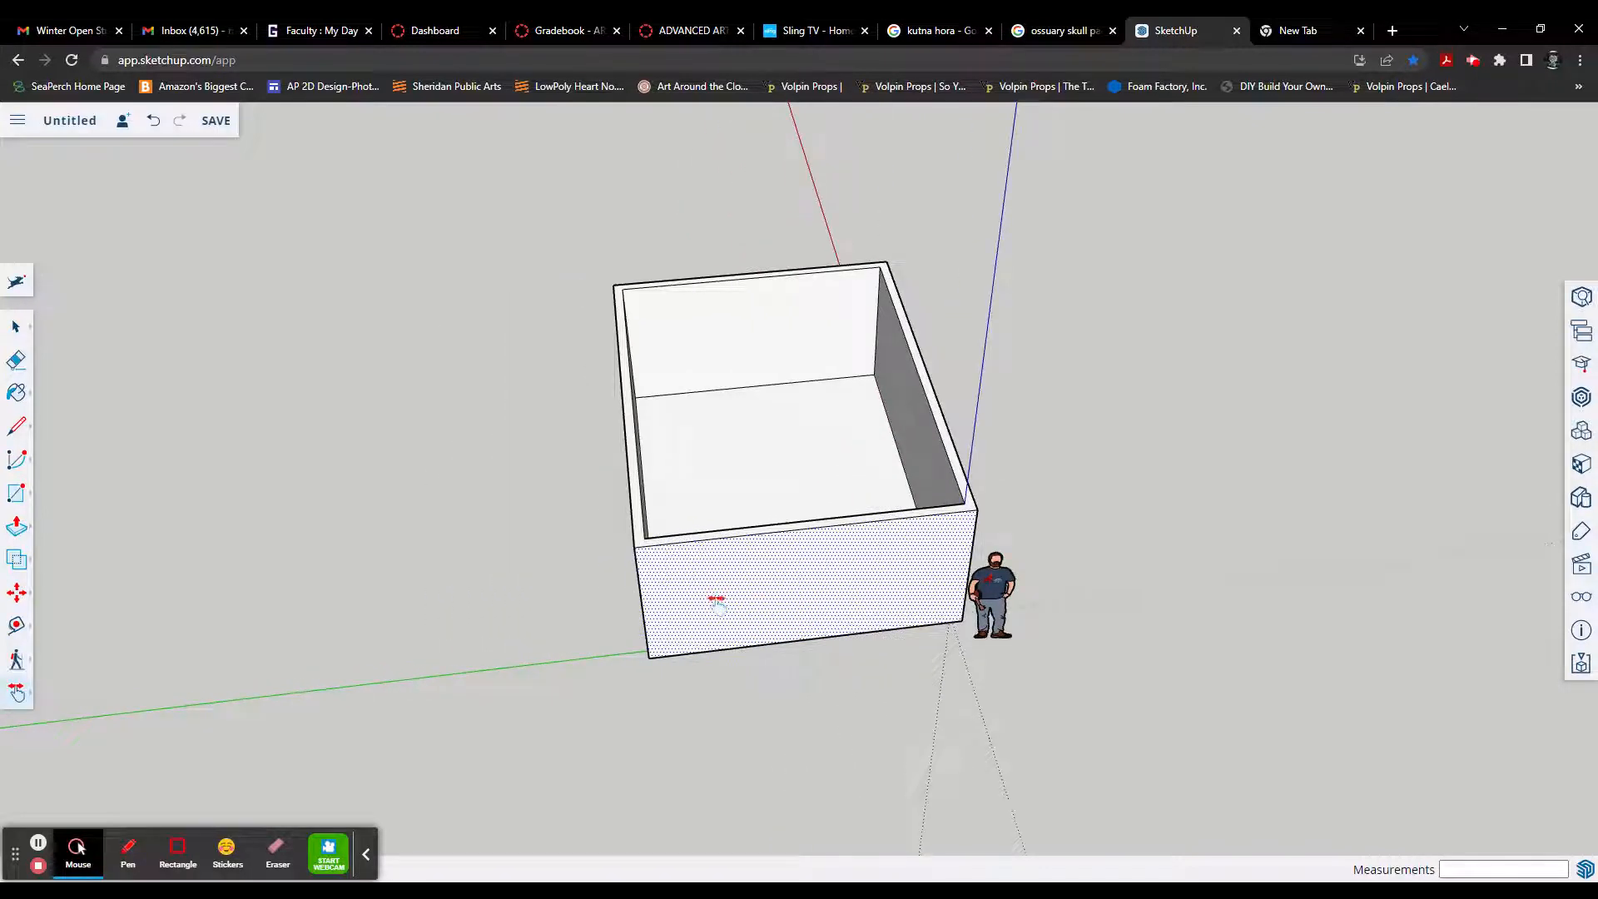
mouse_move(700, 596)
middle_down()
mouse_move(866, 707)
mouse_move(731, 593)
middle_up()
scroll(731, 594, up, 4)
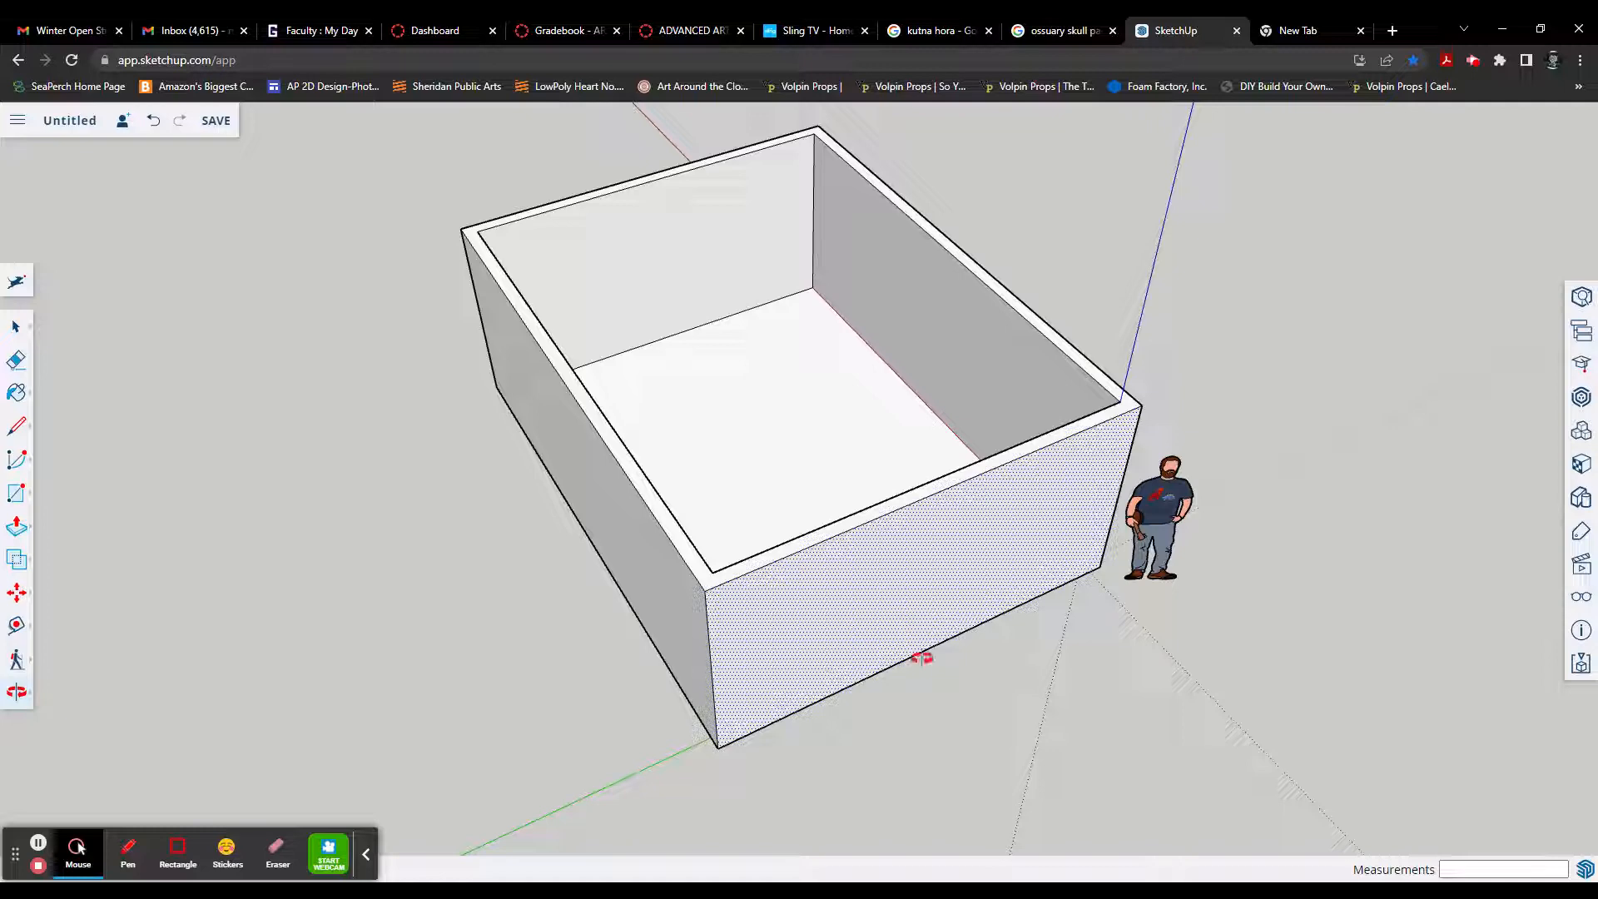
scroll(921, 658, up, 3)
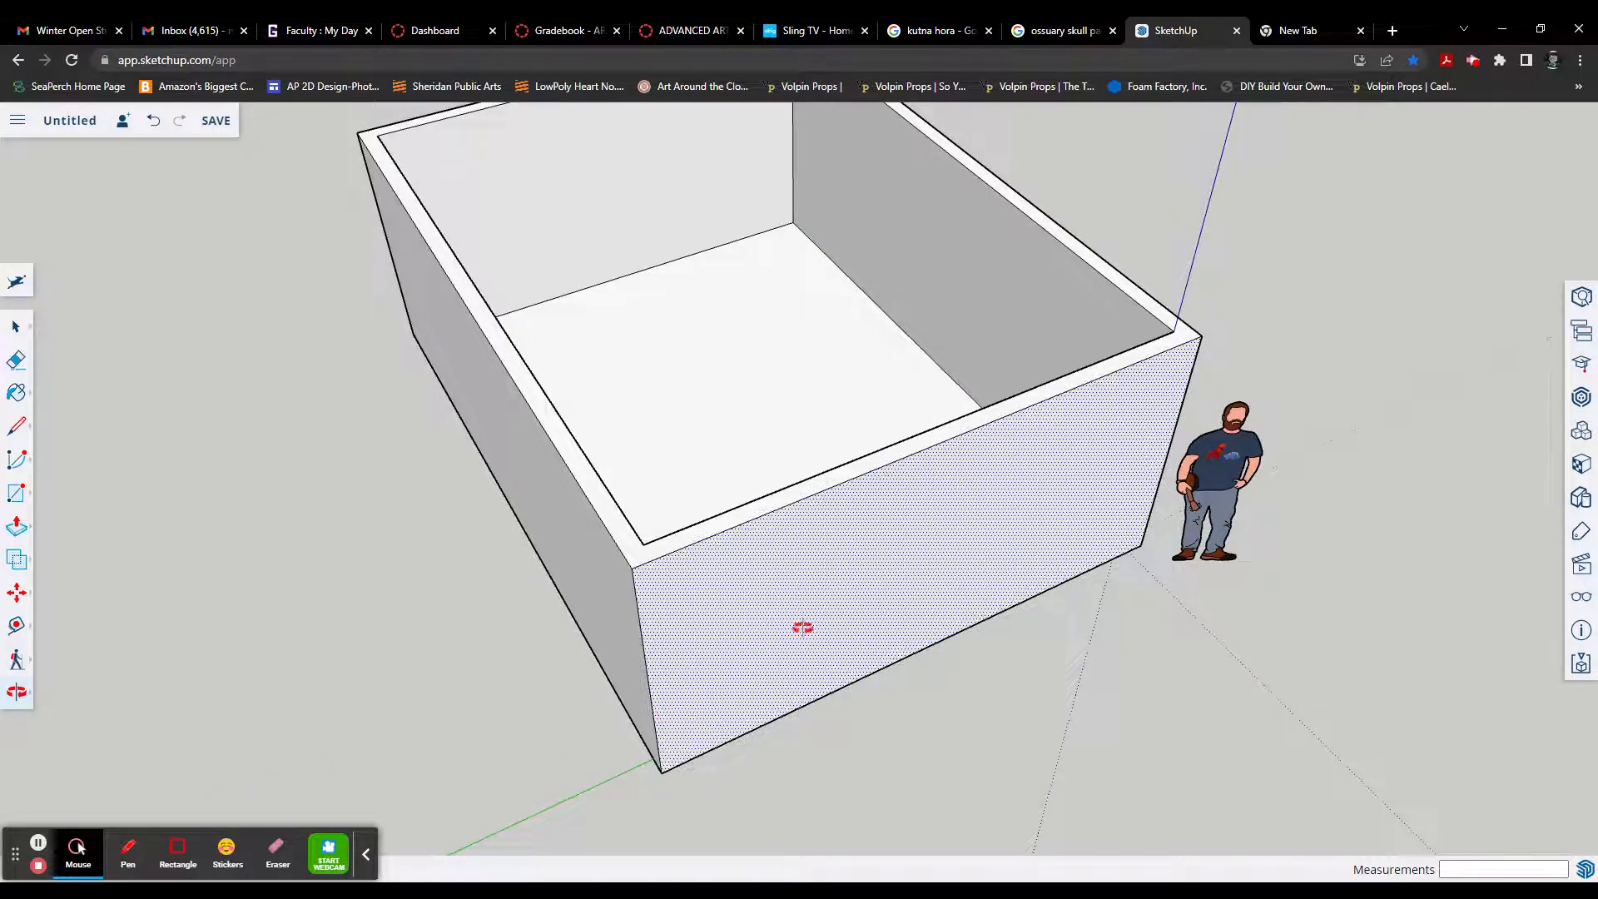
Step: Draw a door outline 7' high and 3' wide with the Line tool, rising from the base of the end wall near the figure
drag(802, 627, 420, 587)
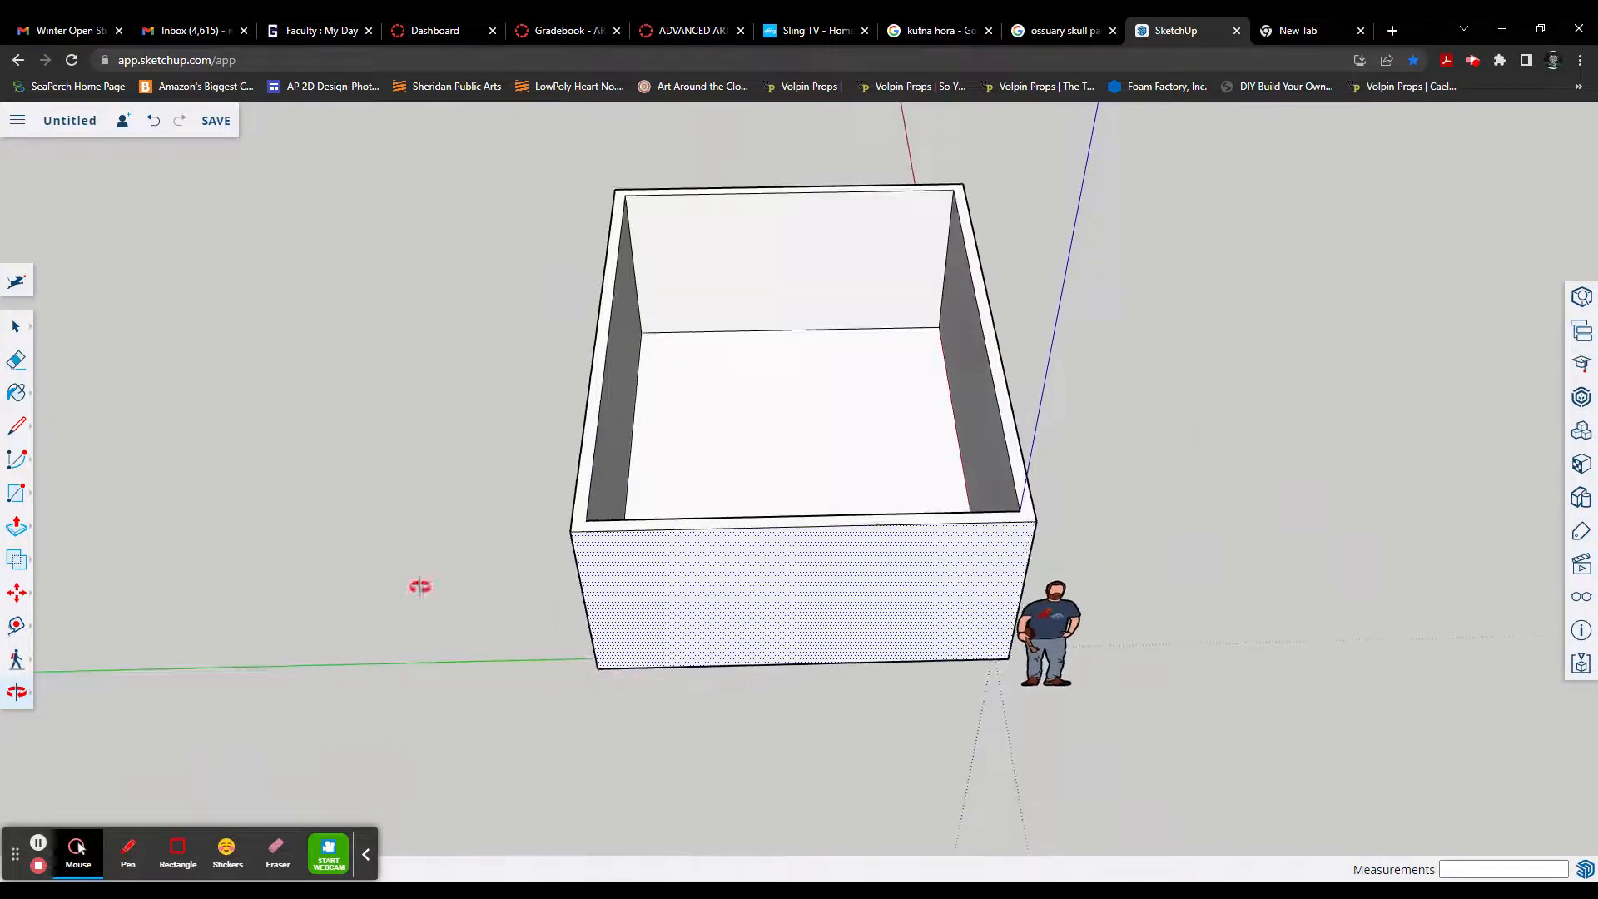
click(20, 504)
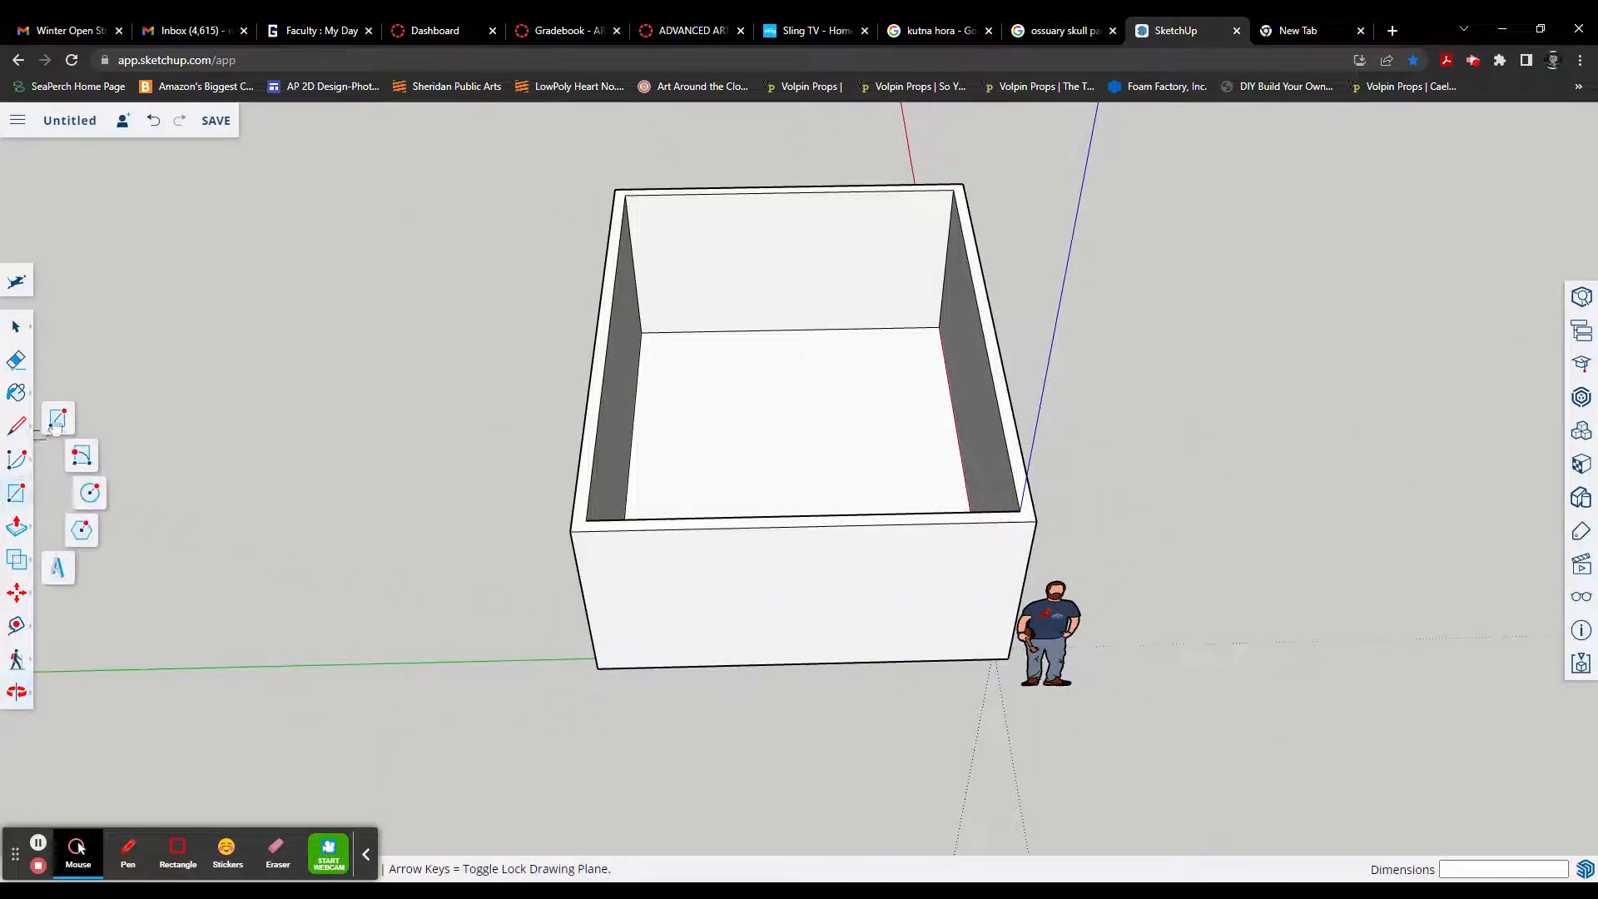
click(20, 429)
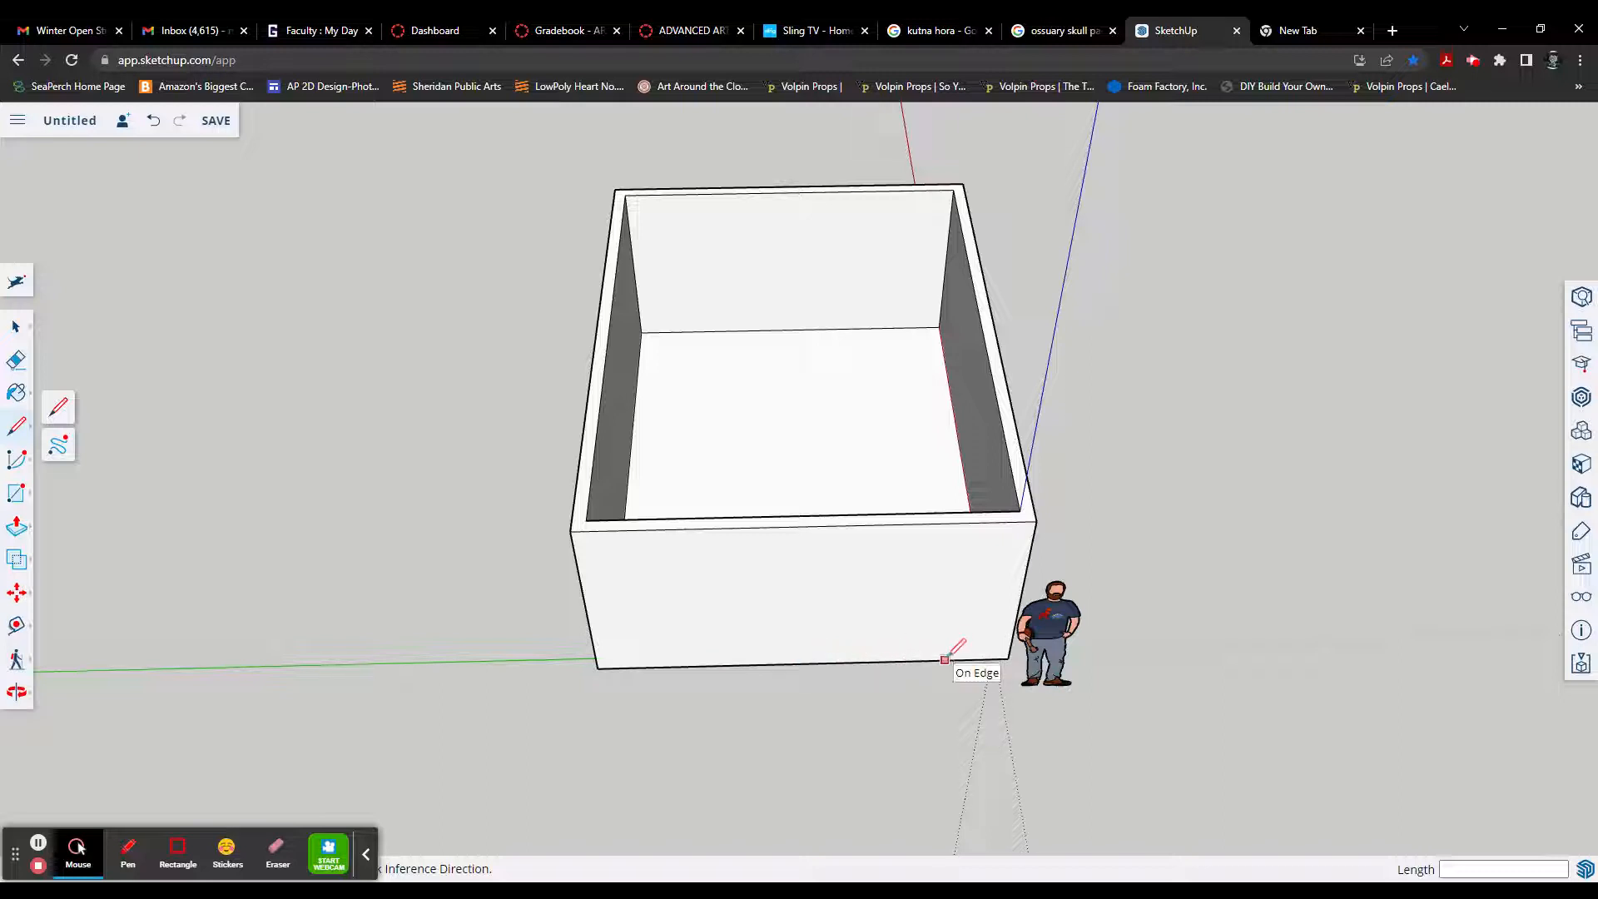
scroll(943, 660, up, 3)
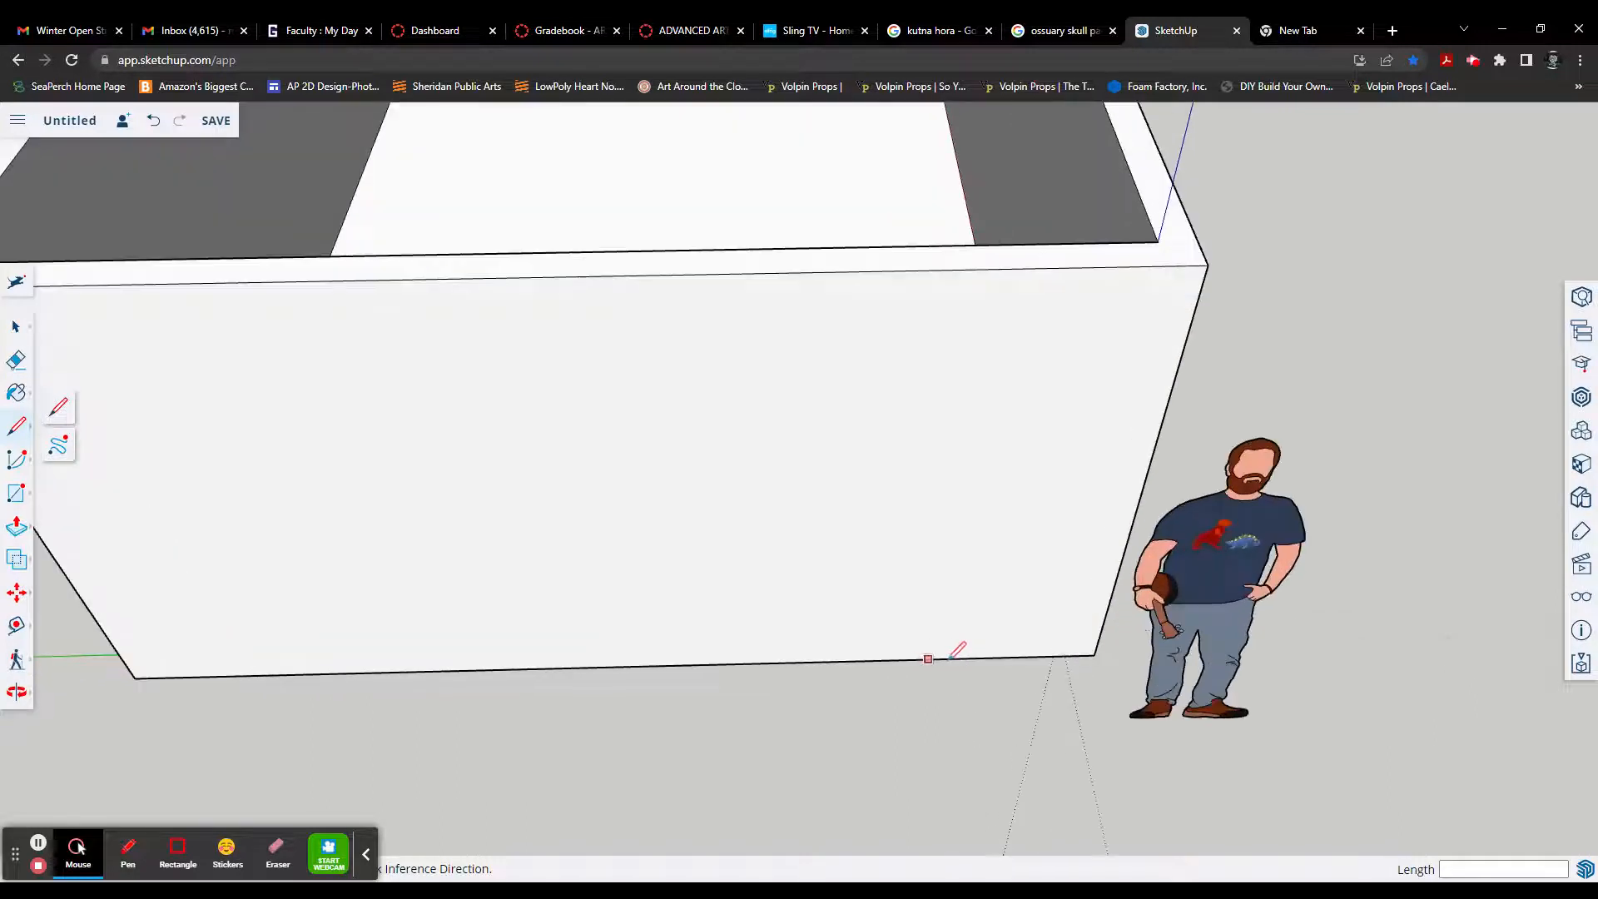
click(943, 659)
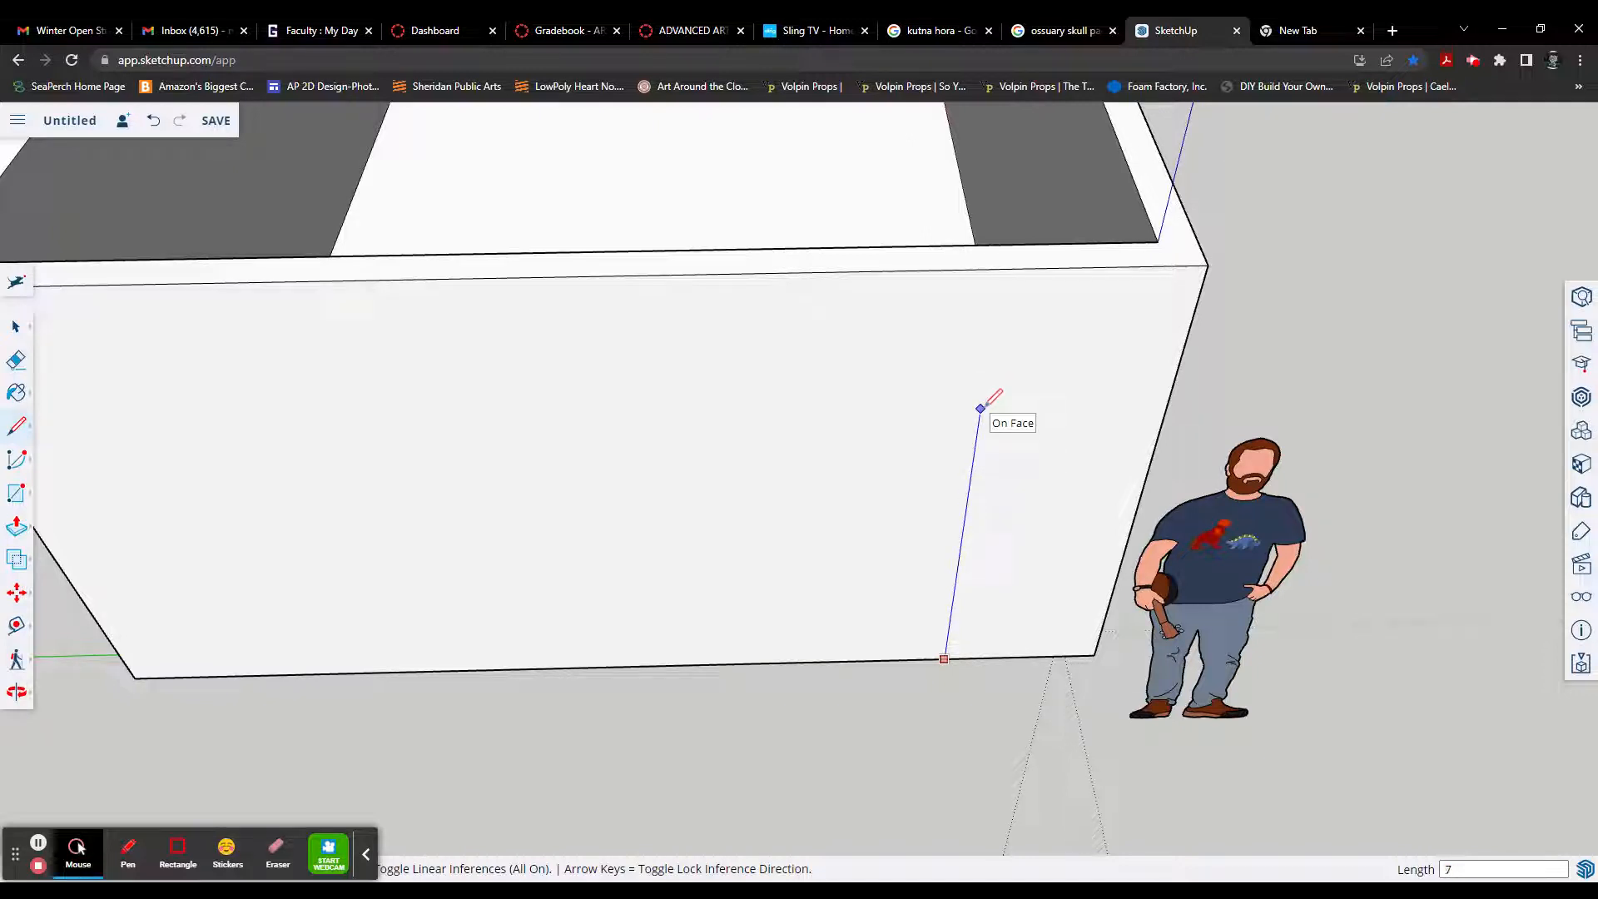
key(Return)
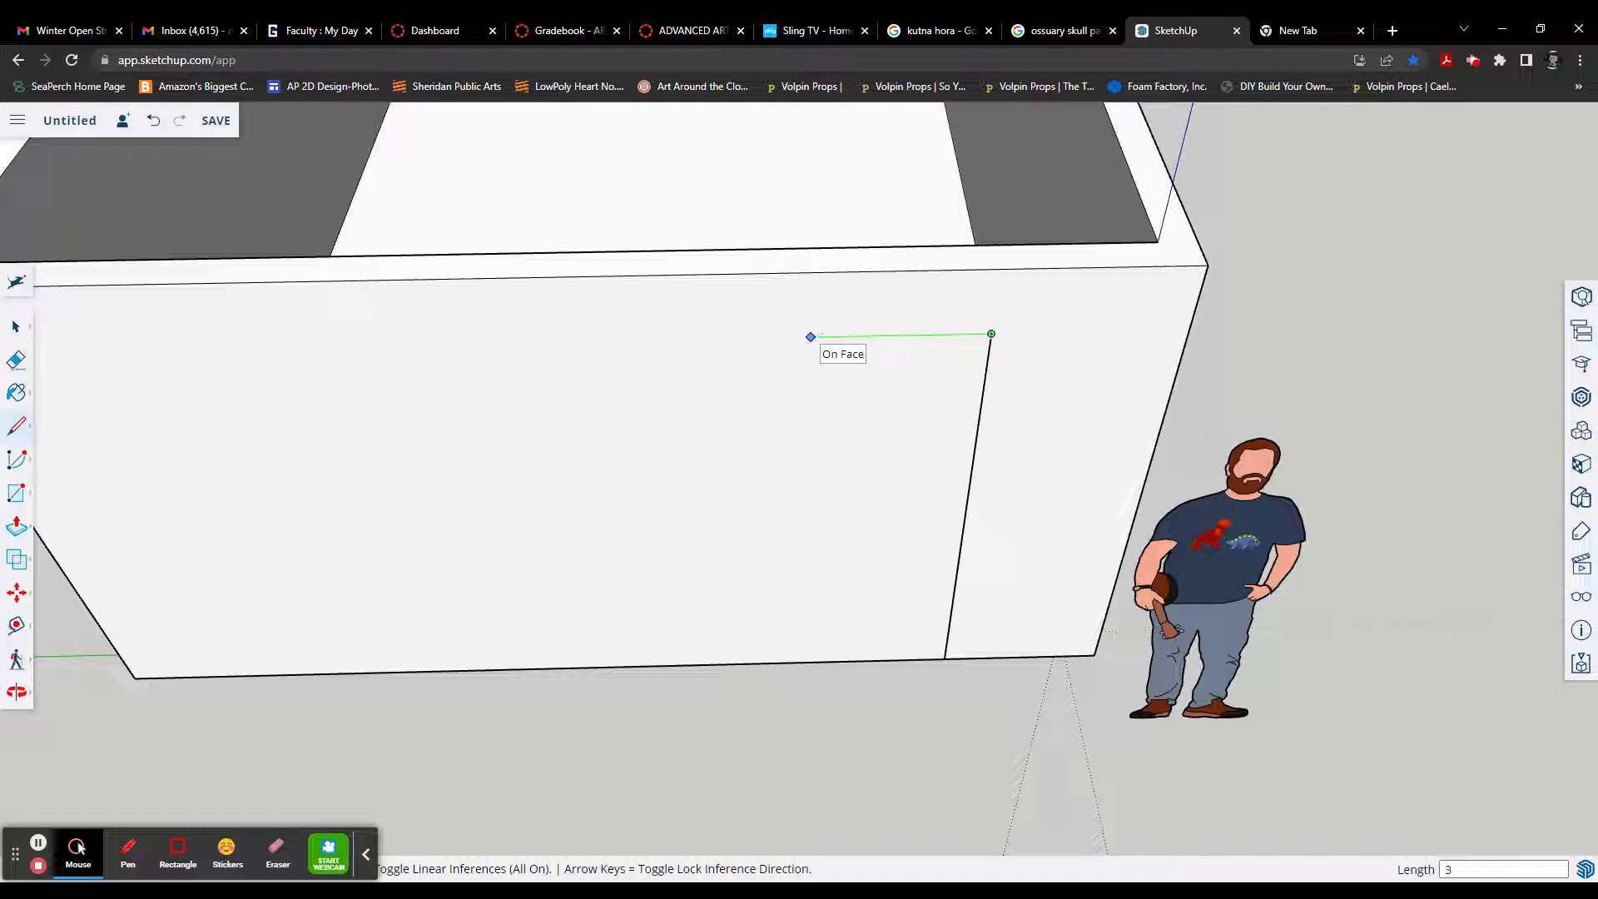
key(Return)
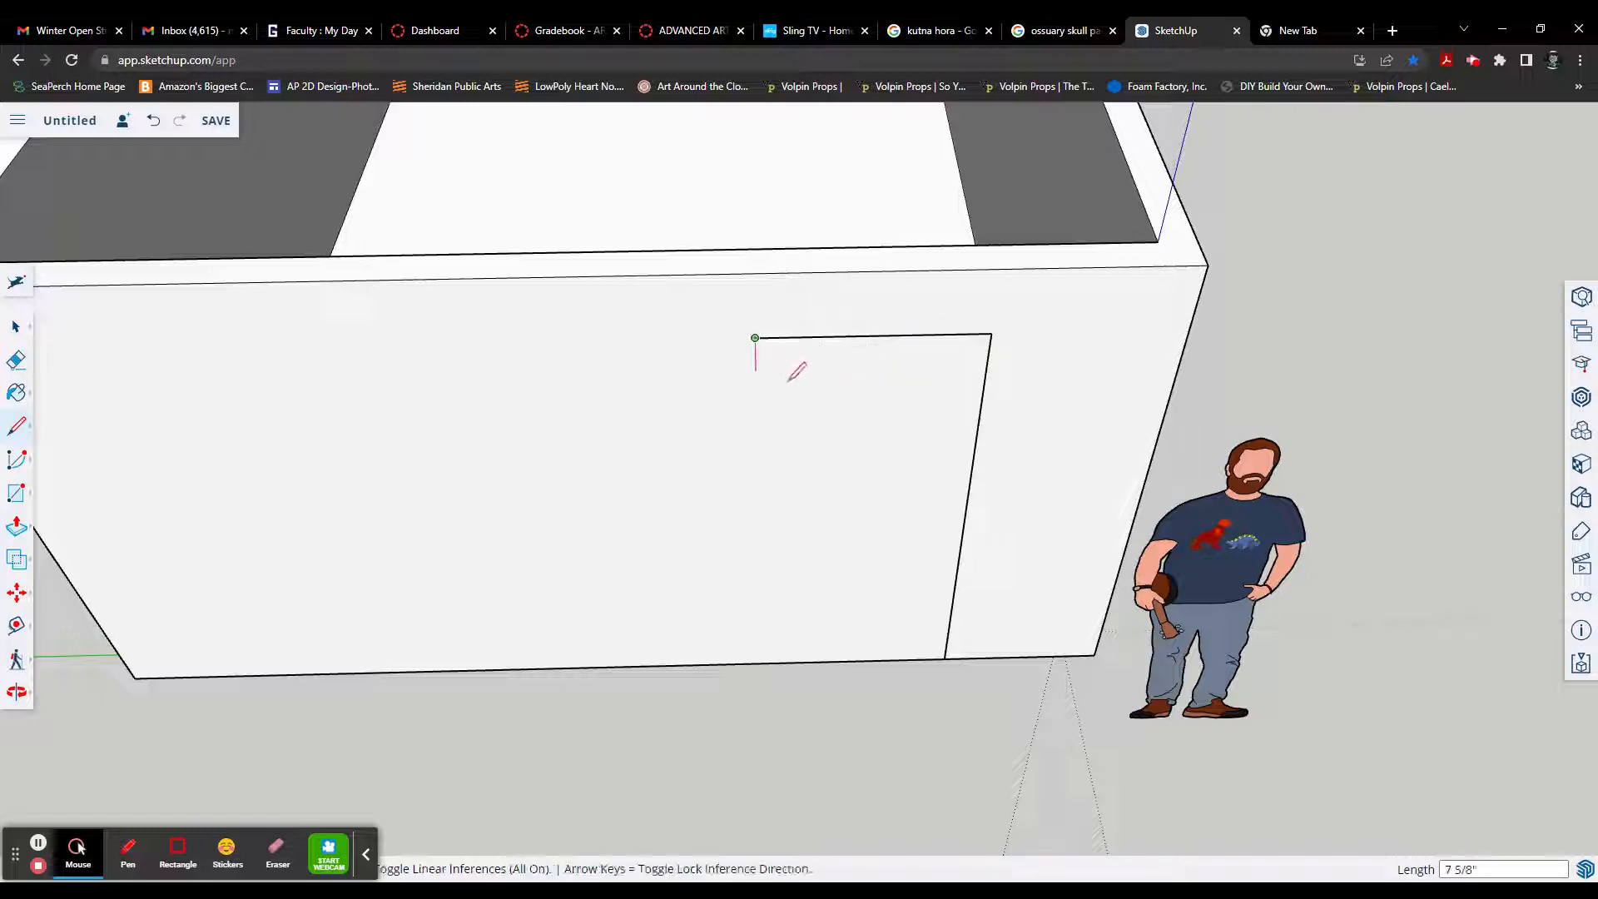
click(754, 338)
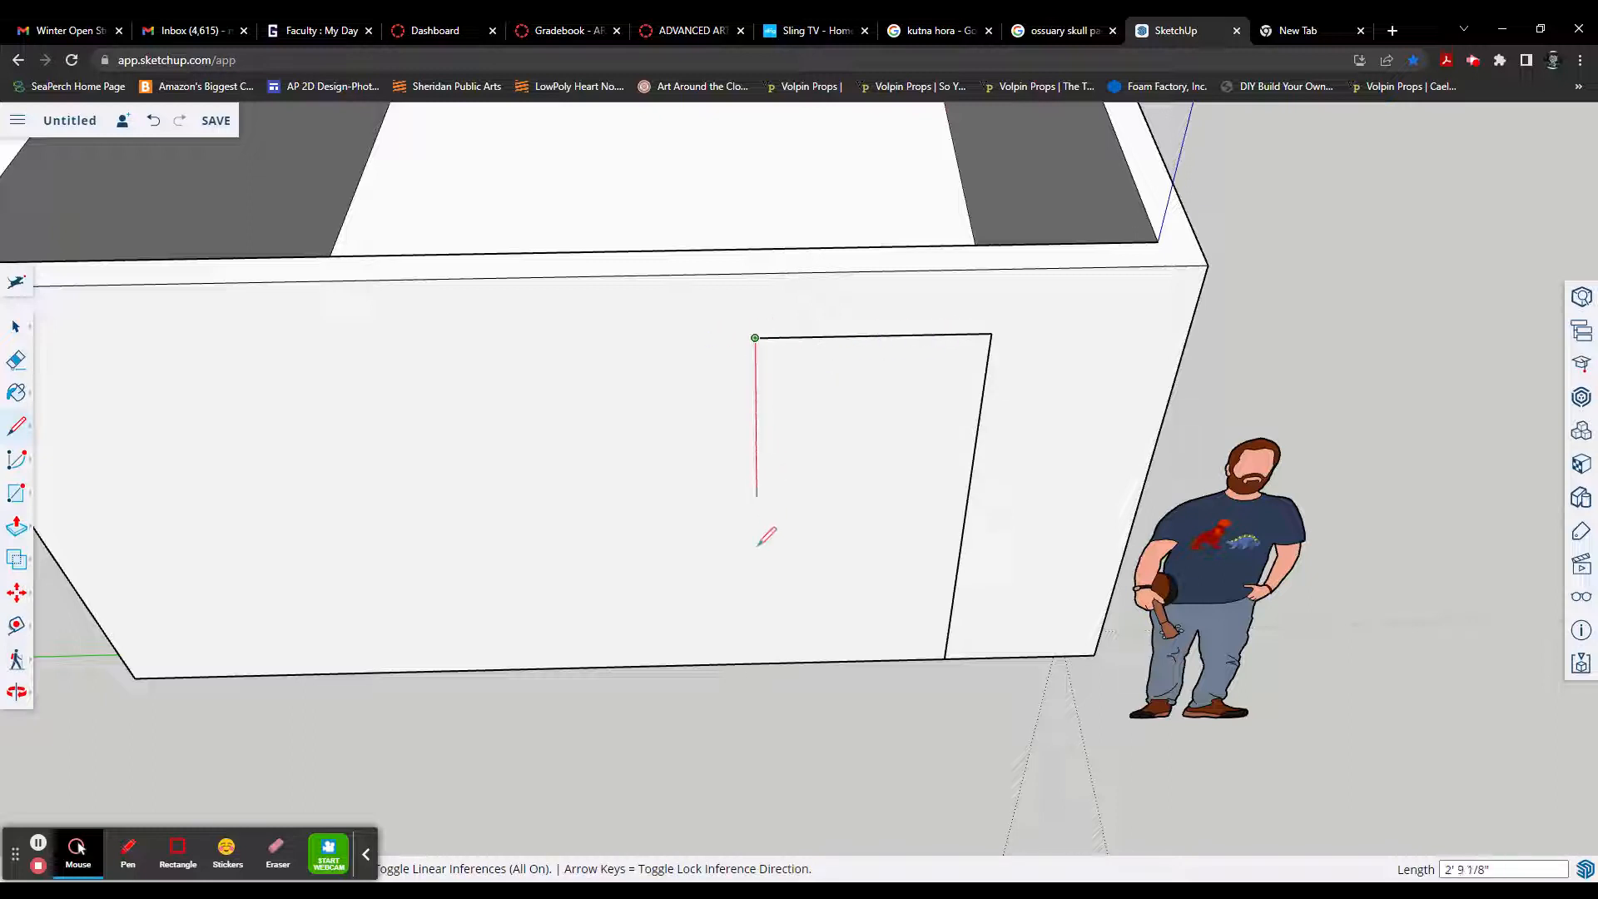
click(773, 662)
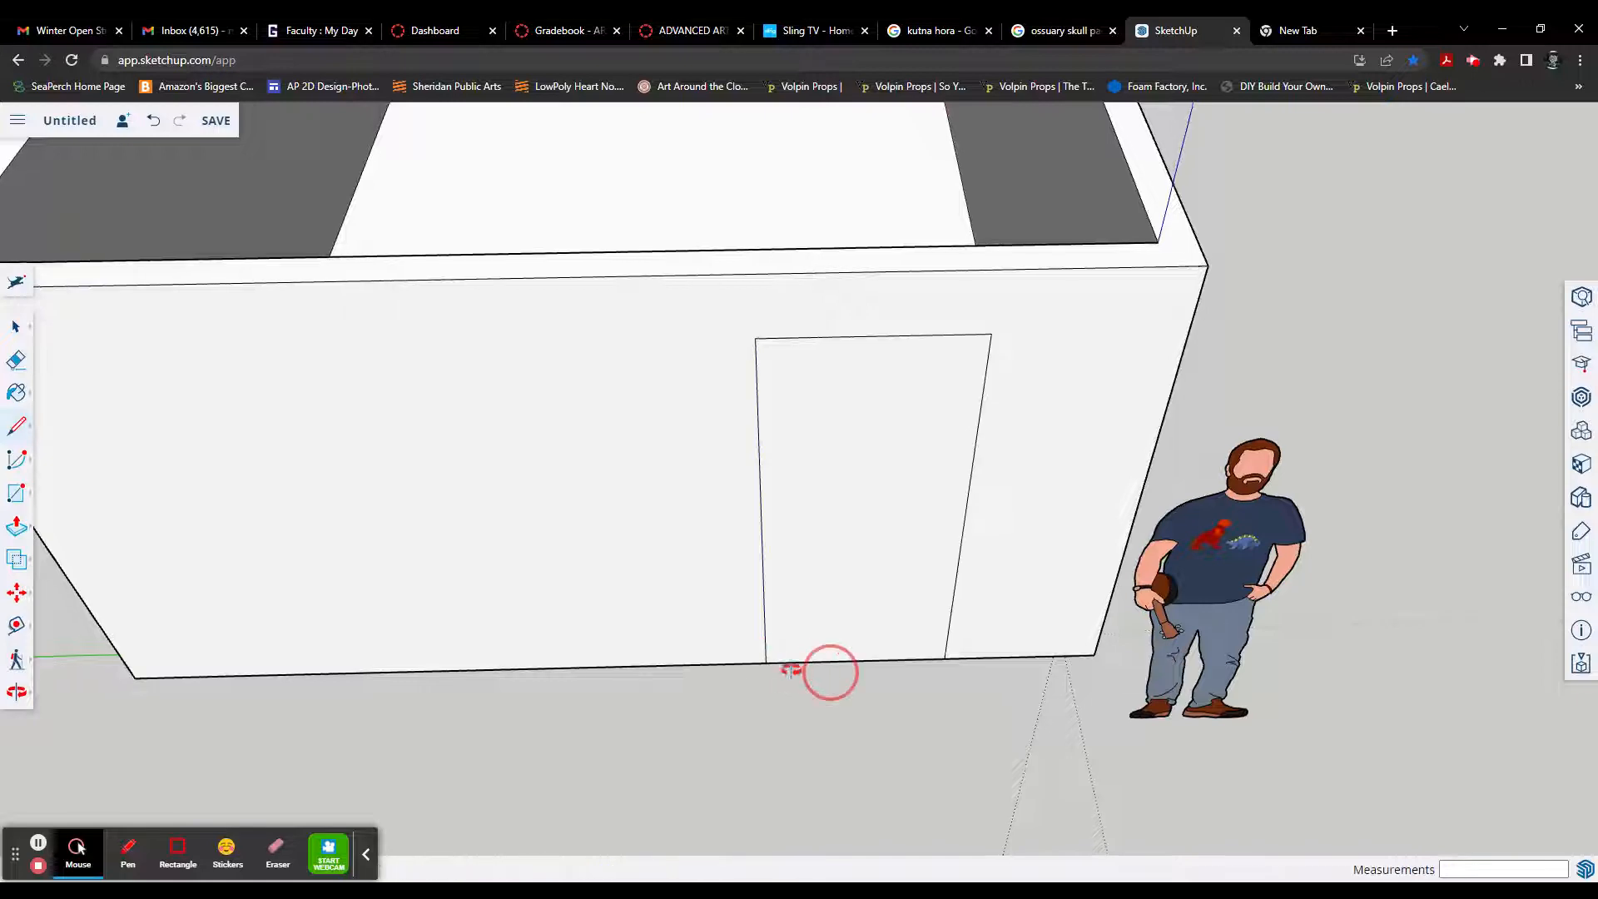
Step: Try cutting the door opening by pushing the door face 6" through the wall, and undo the cut
middle_drag(791, 670, 496, 642)
scroll(668, 602, down, 5)
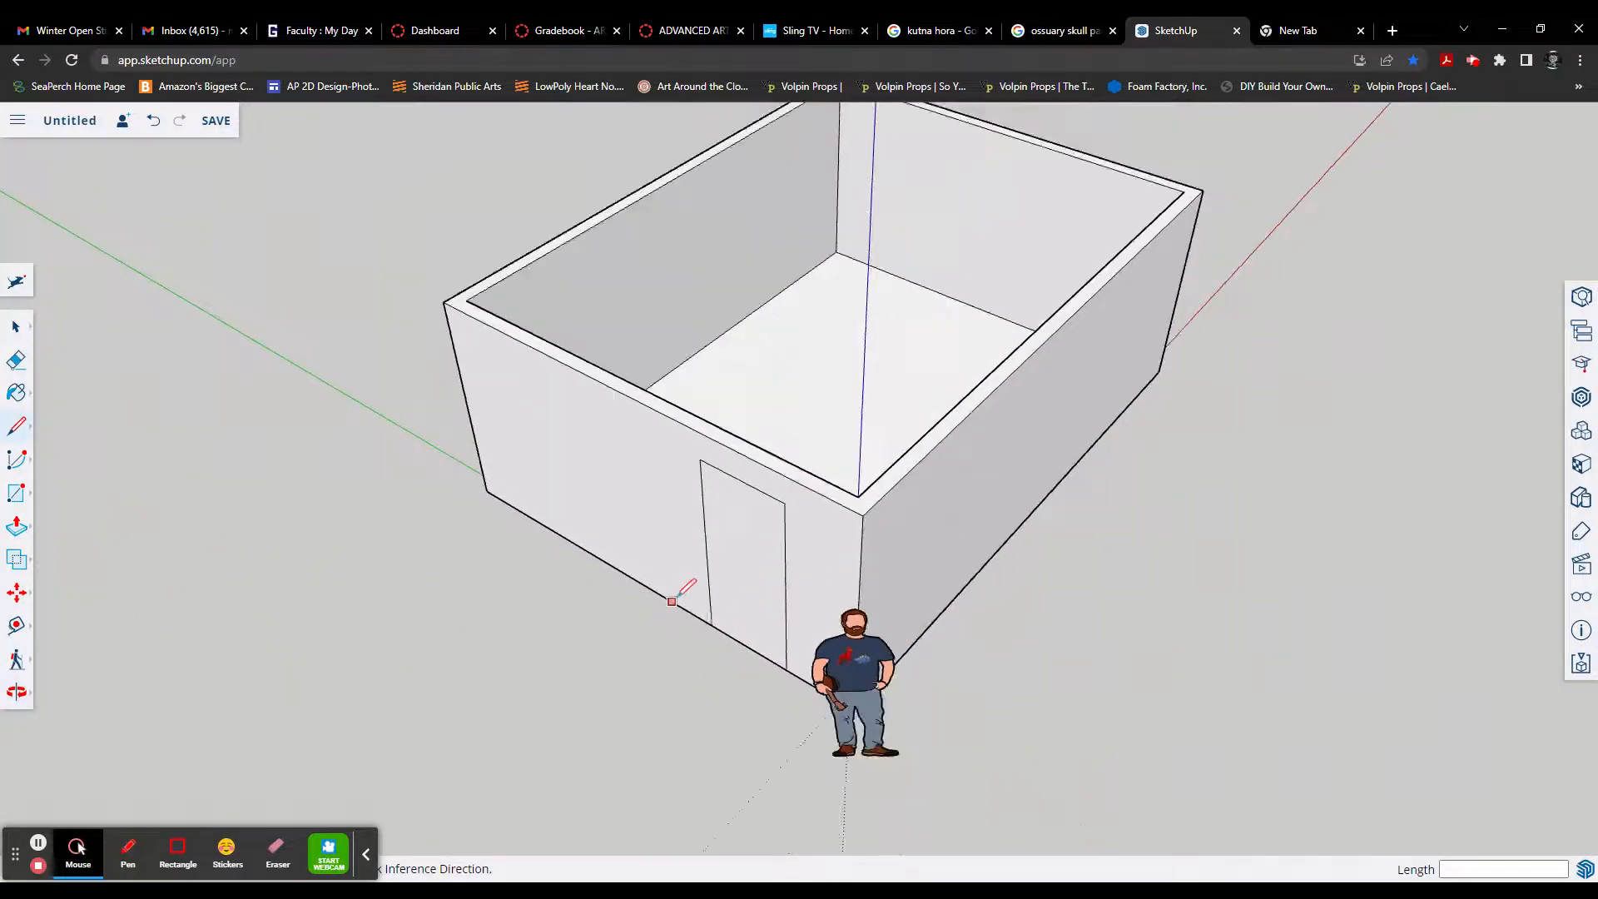
scroll(729, 598, up, 3)
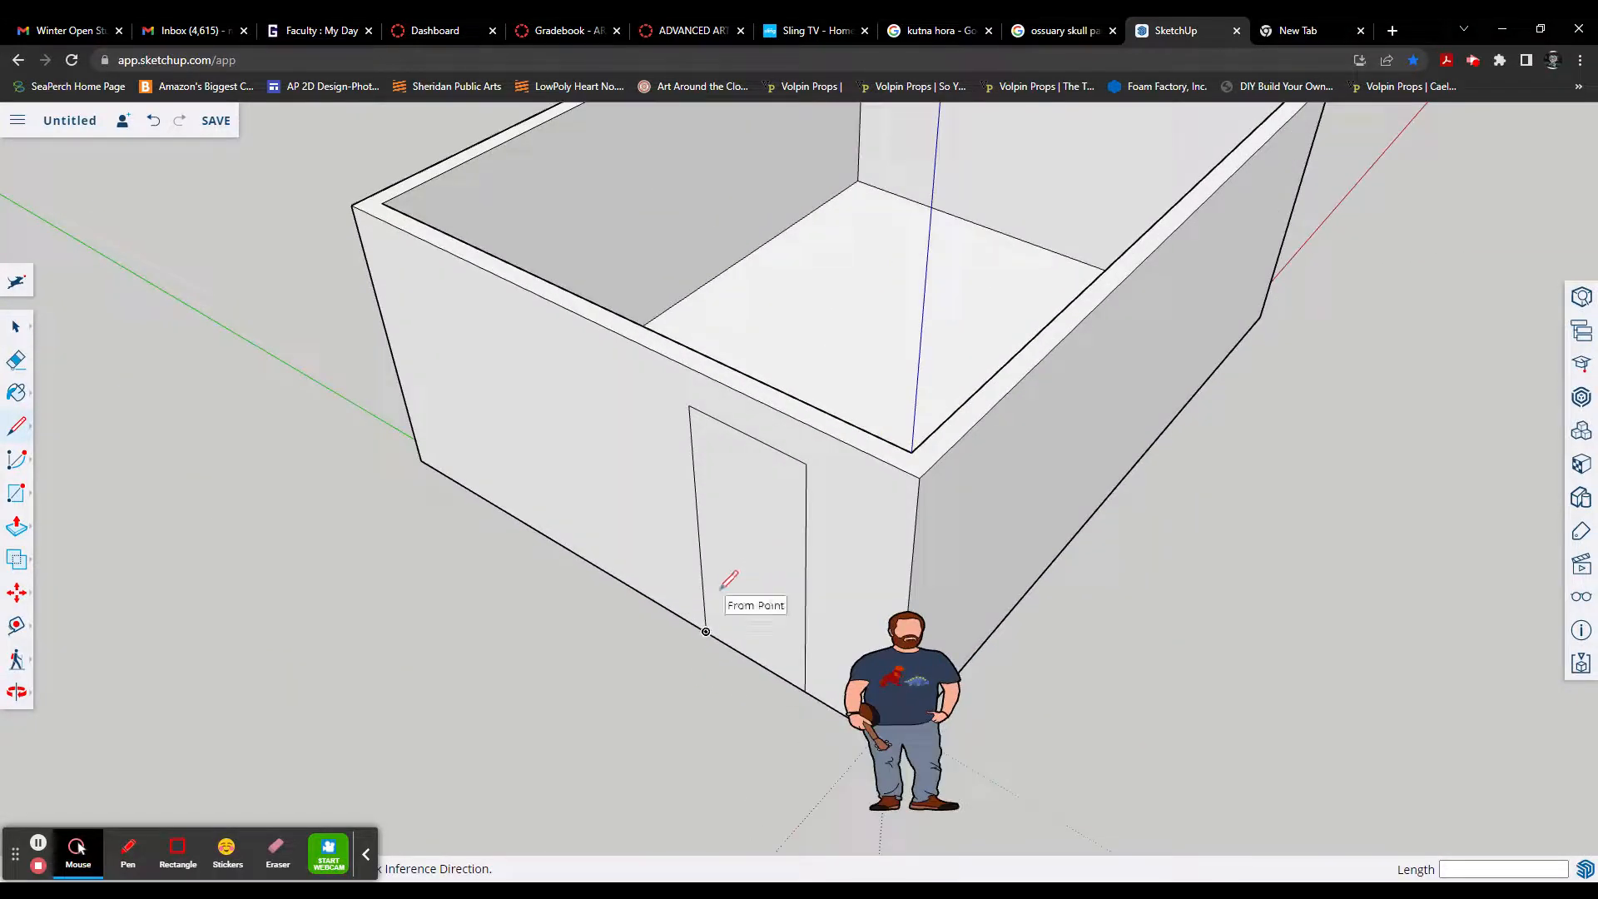
key(p)
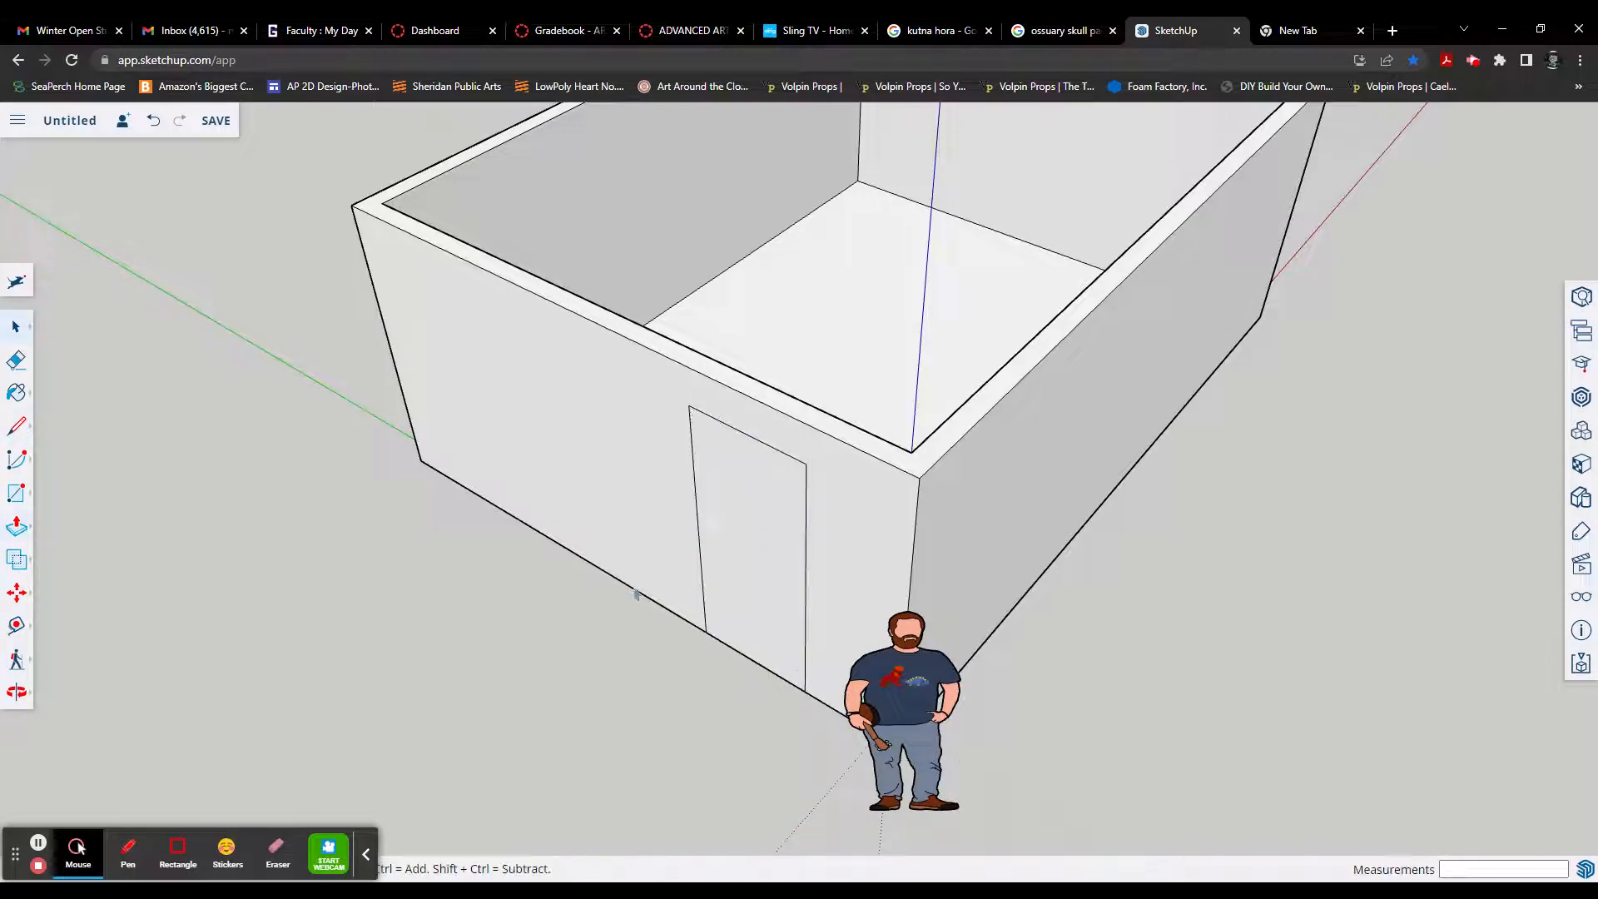
key(space)
click(769, 556)
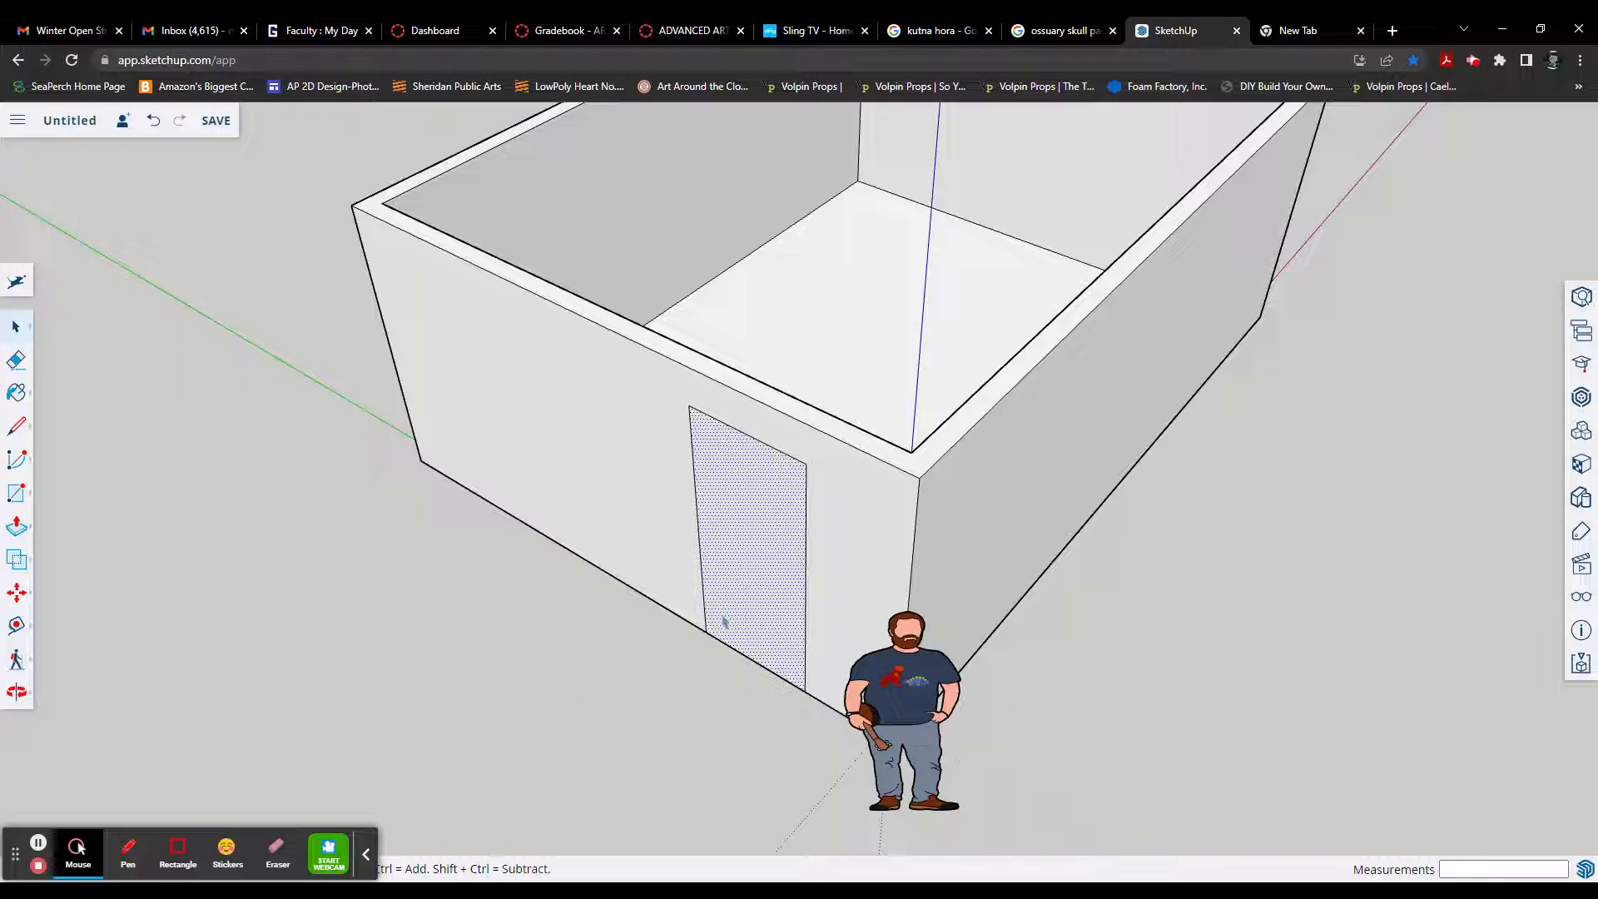
key(p)
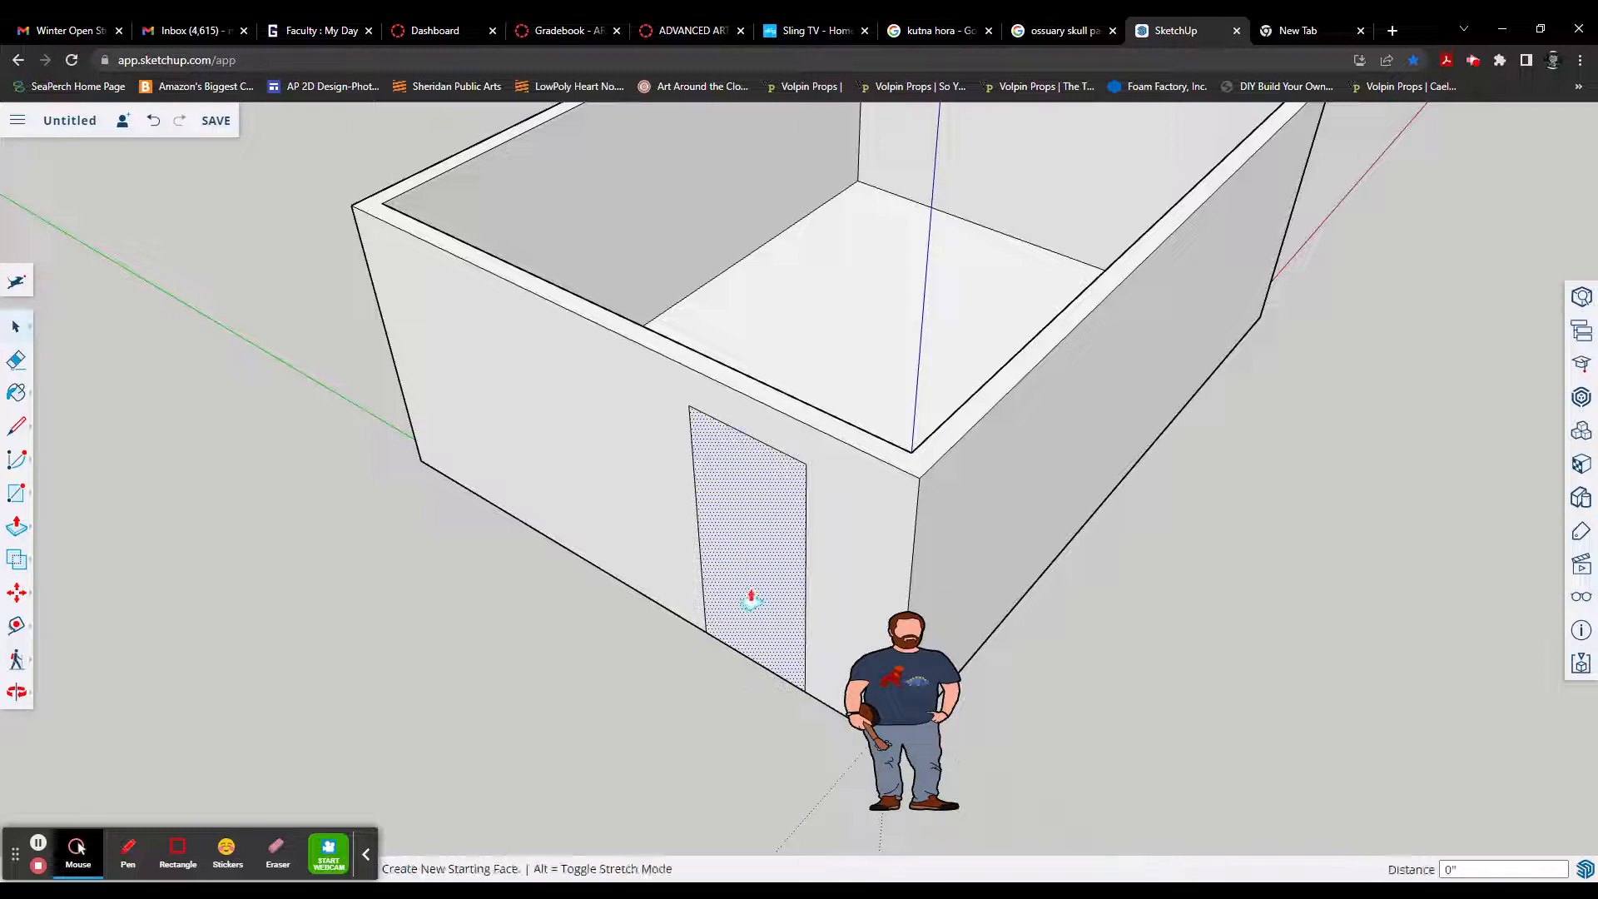
drag(750, 554, 804, 411)
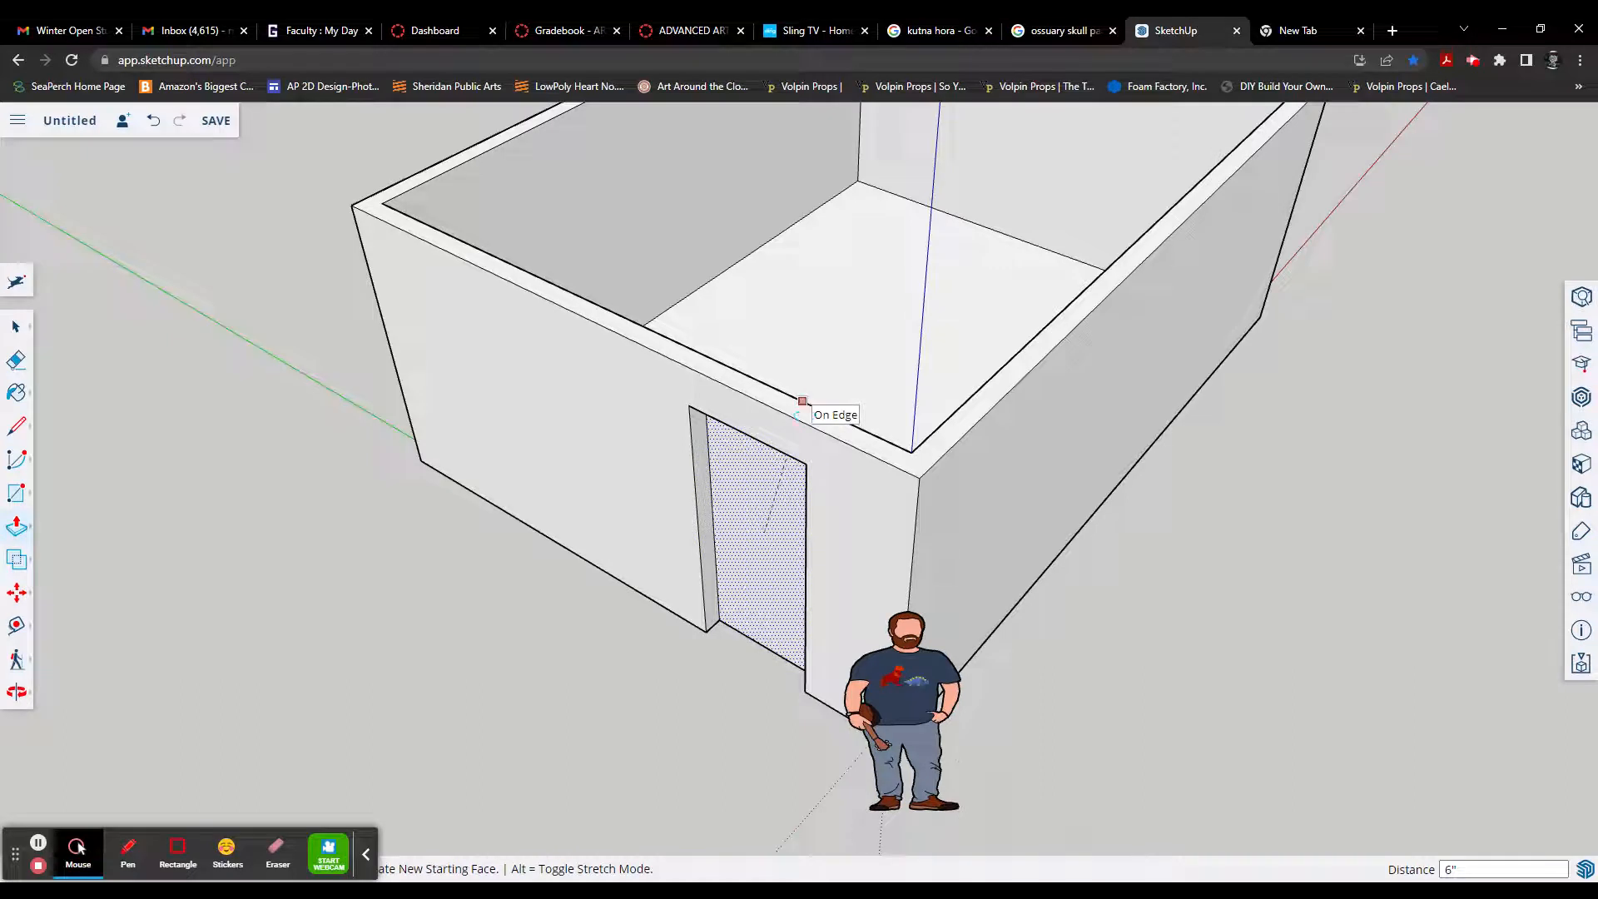
drag(803, 401, 789, 396)
middle_drag(763, 564, 818, 408)
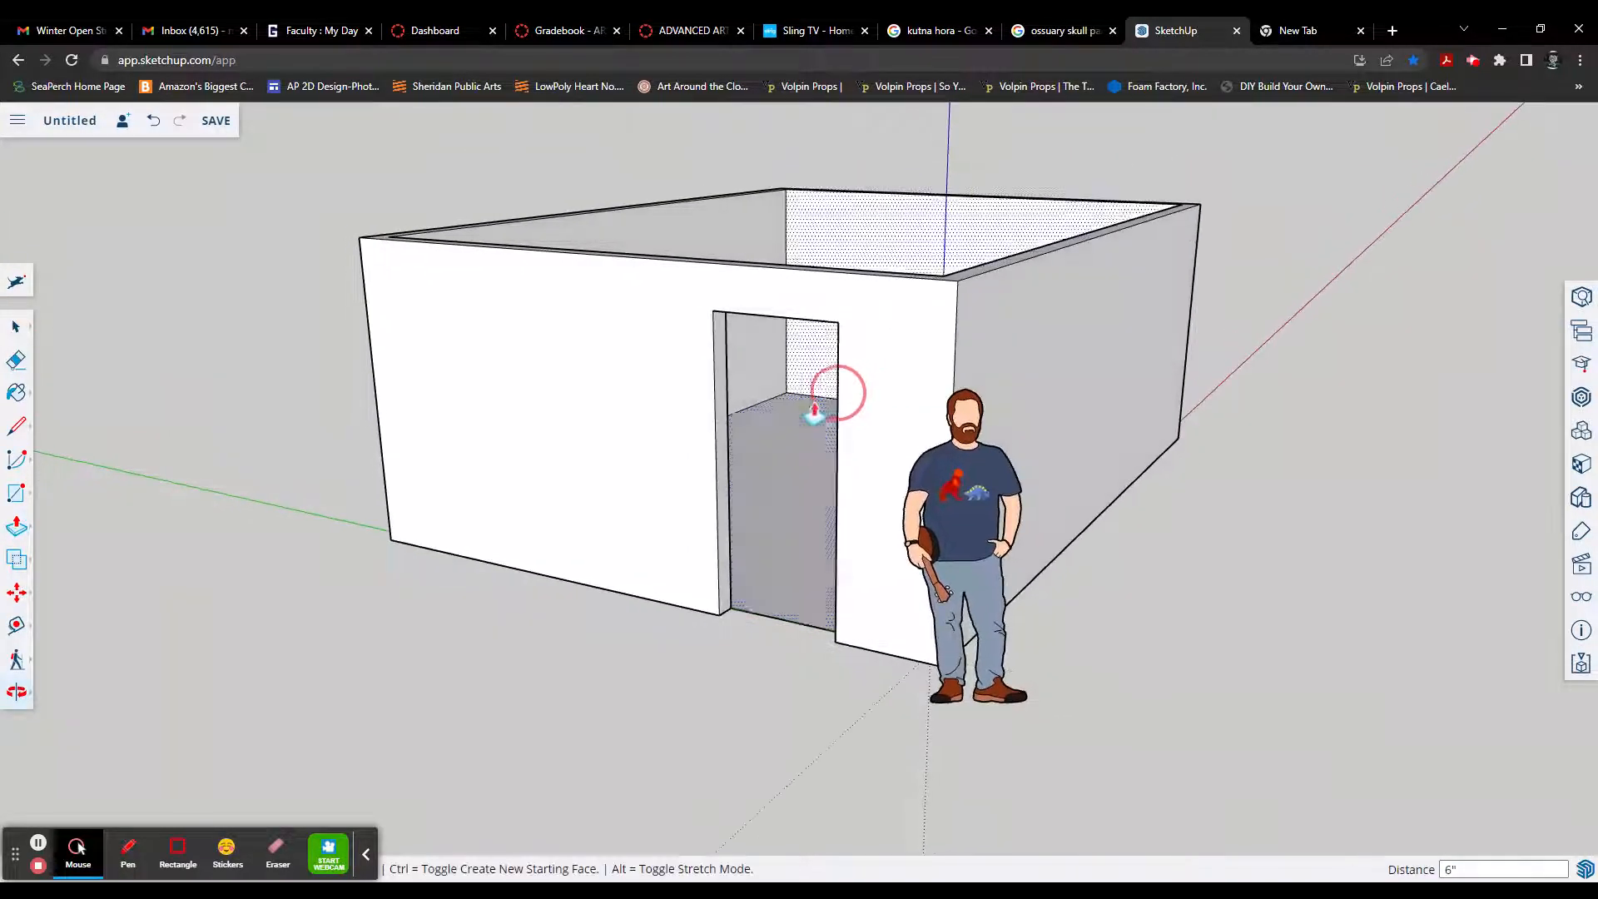
middle_drag(785, 533, 774, 582)
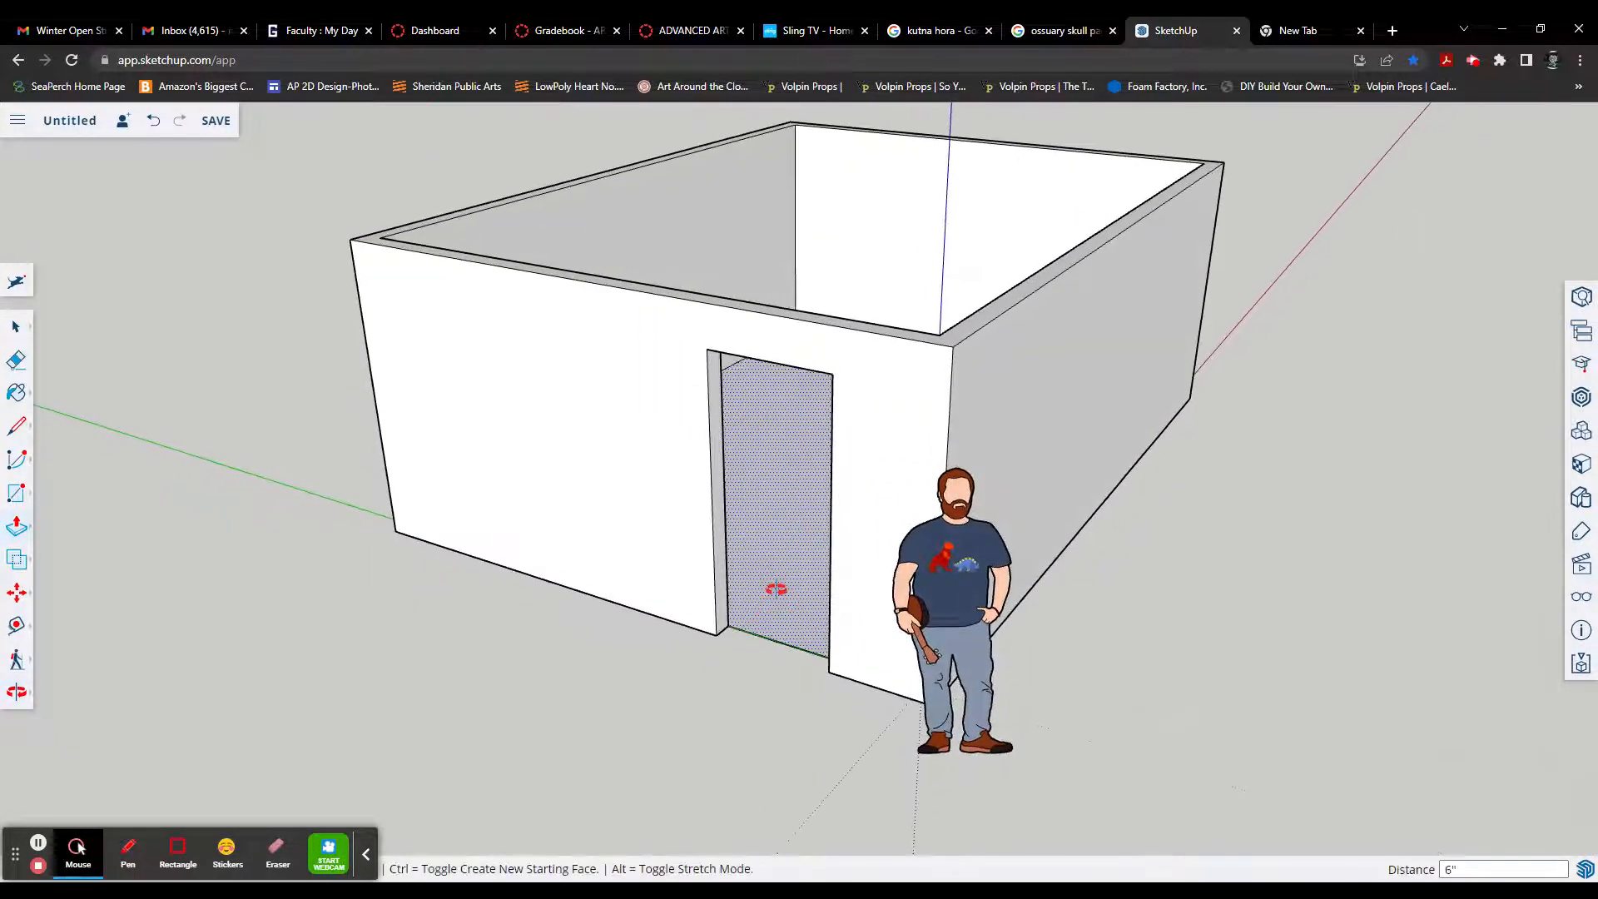
key(ctrl+z)
Step: Push the door face inward 6" with Push/Pull, matching the wall's inner edge, to cut the doorway
scroll(774, 580, down, 3)
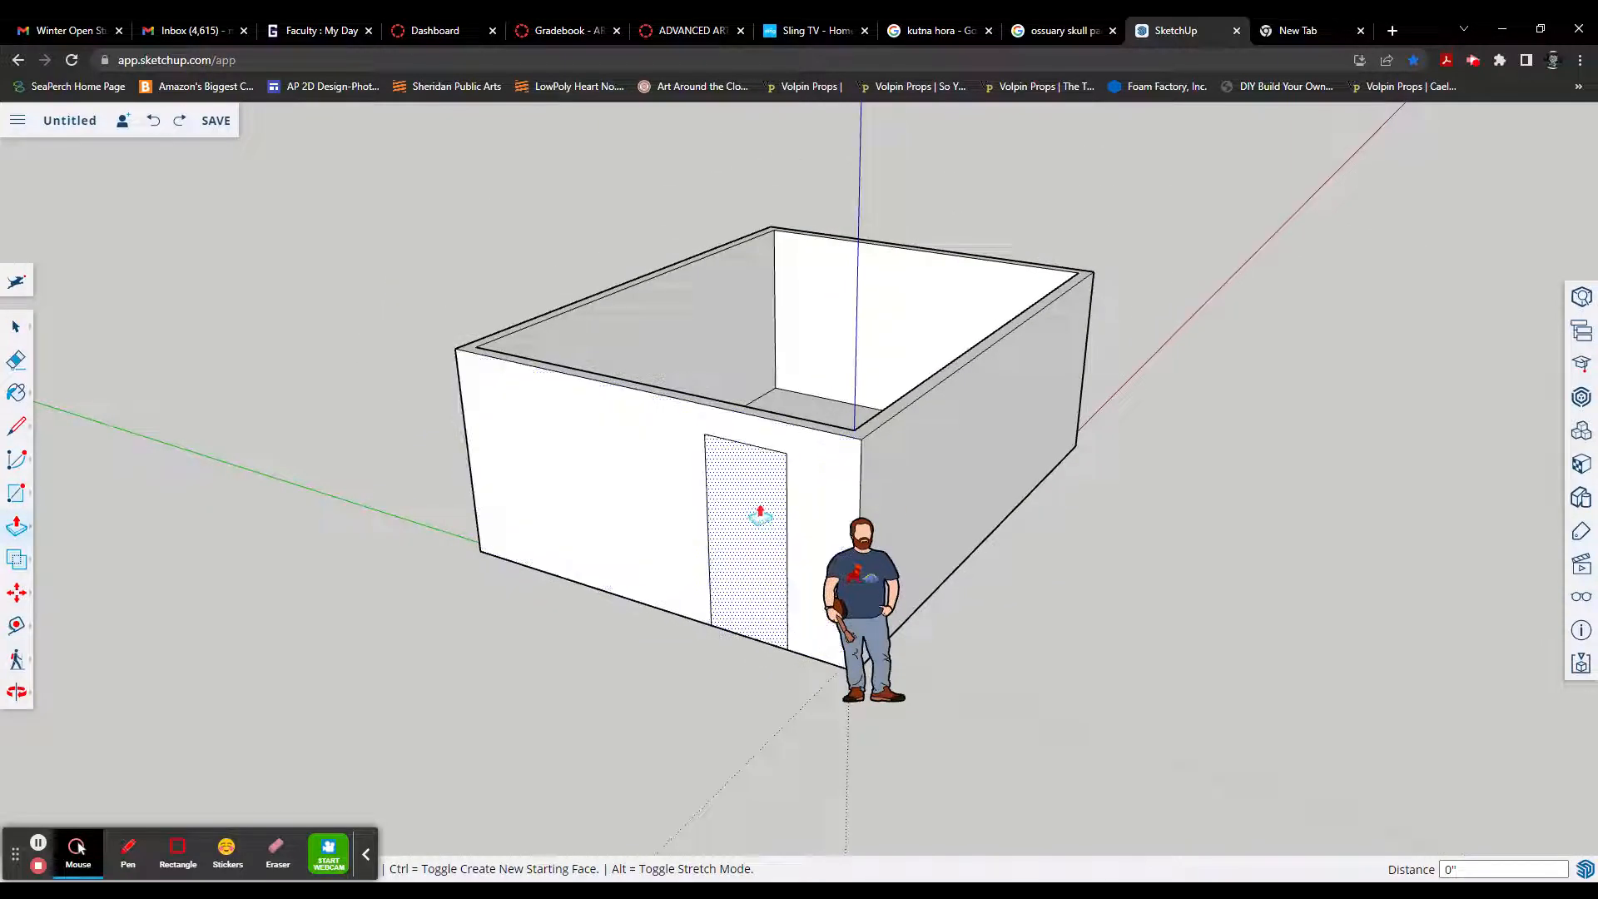
mouse_move(757, 510)
middle_down()
mouse_move(750, 546)
mouse_move(749, 520)
middle_up()
click(749, 521)
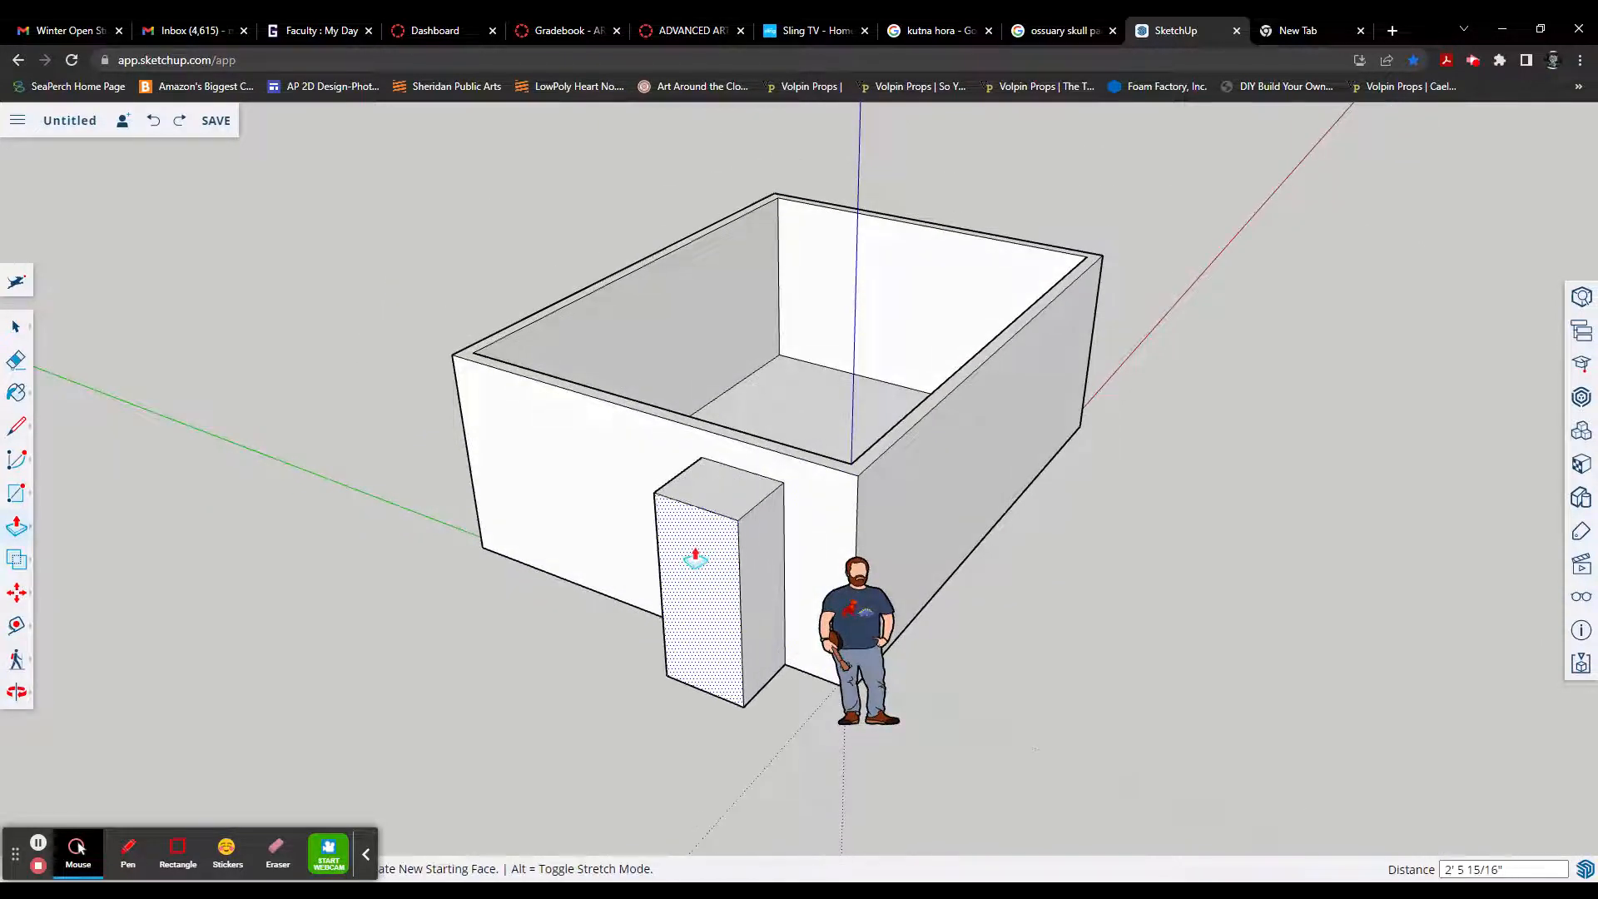
scroll(766, 455, up, 2)
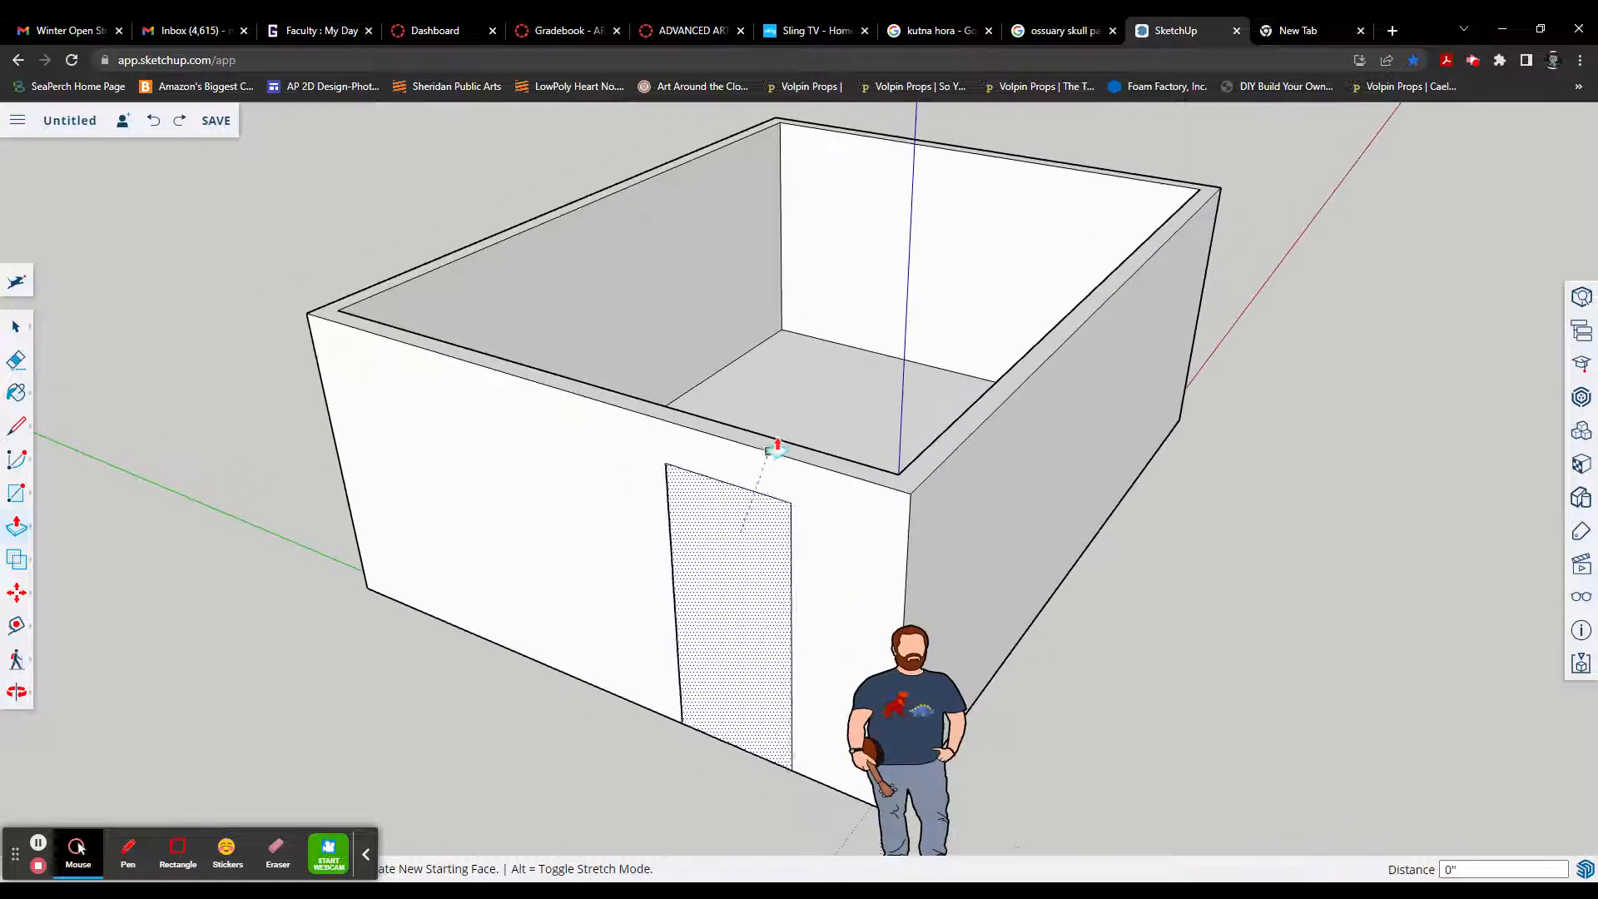
scroll(779, 445, up, 2)
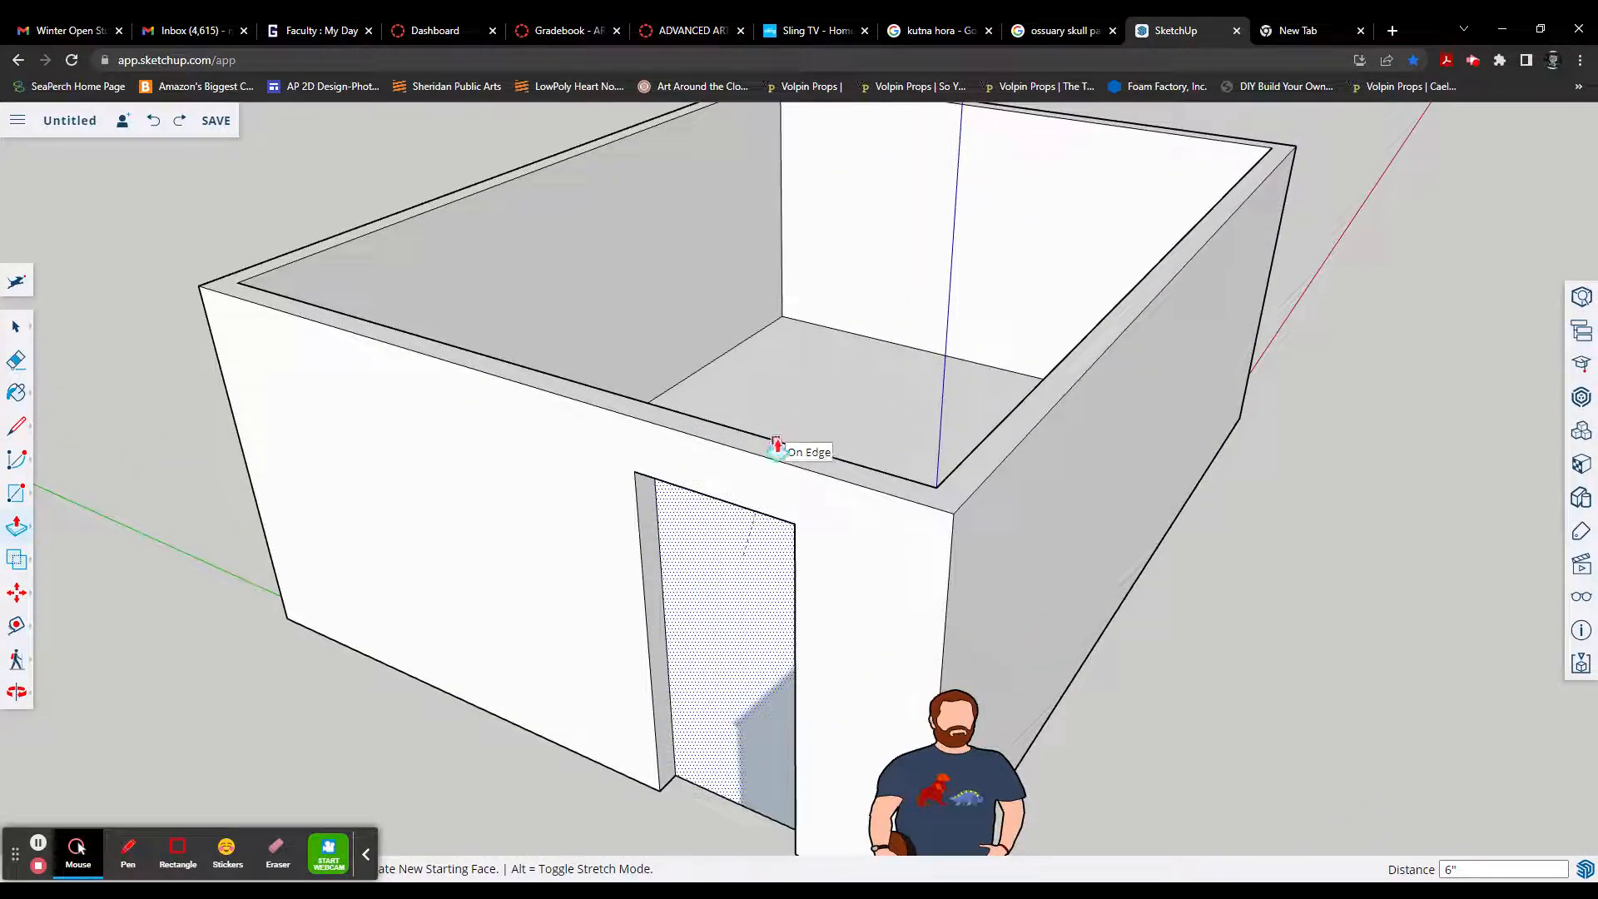
click(776, 449)
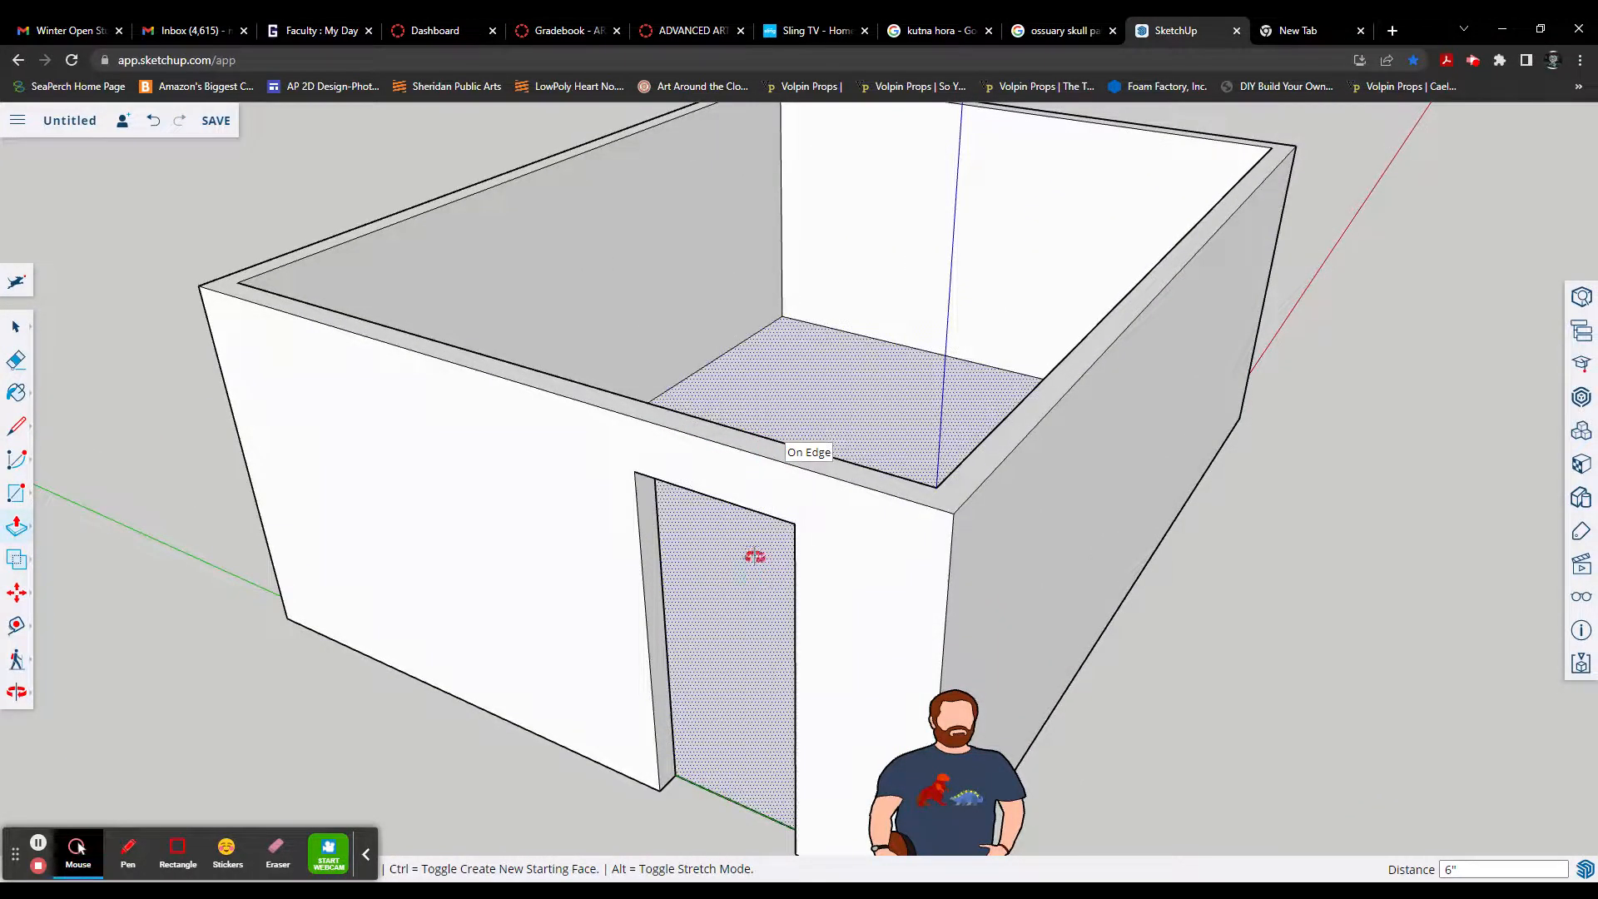
middle_drag(753, 553, 789, 403)
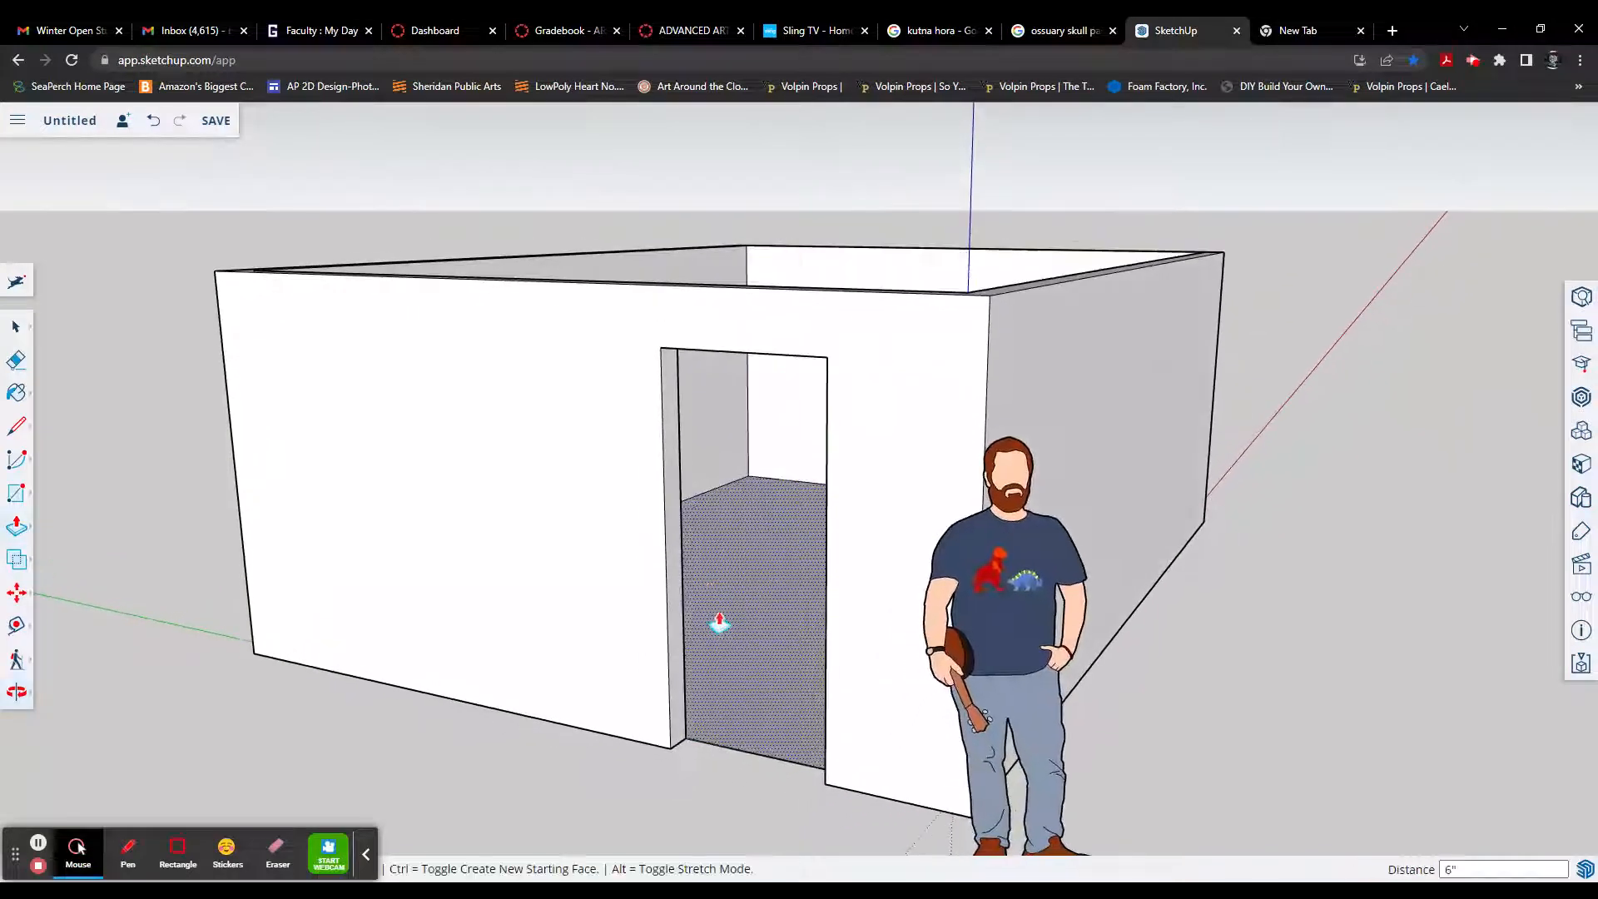
middle_drag(713, 631, 857, 274)
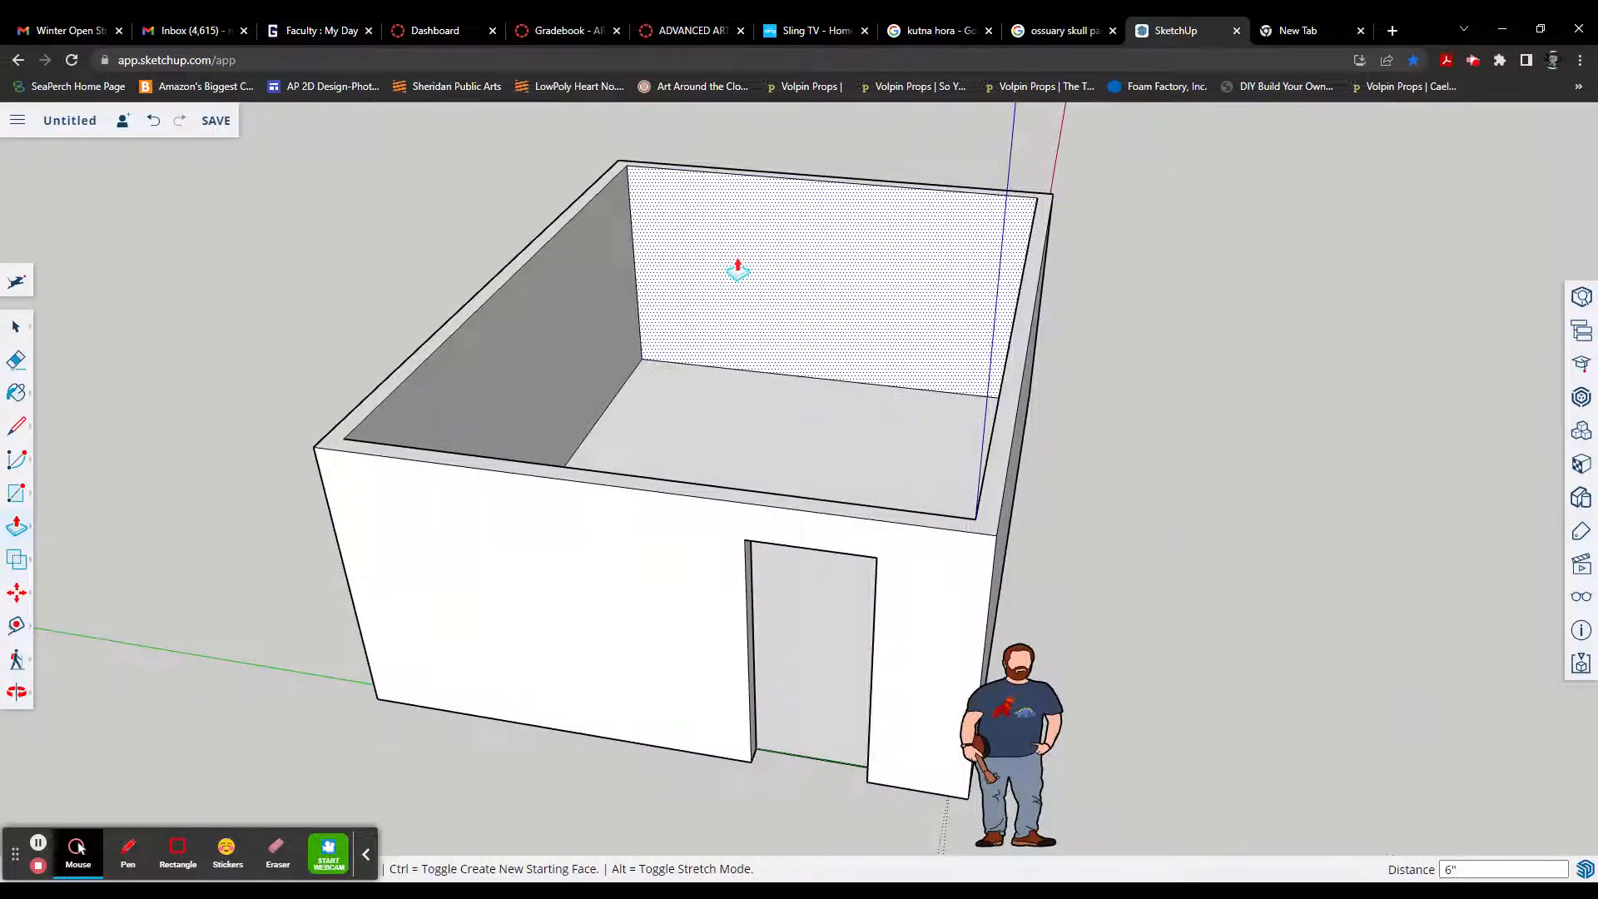
Step: Draw a long window rectangle about 10' 4" by 2' 6" on the inner face of the wall opposite the door
key(r)
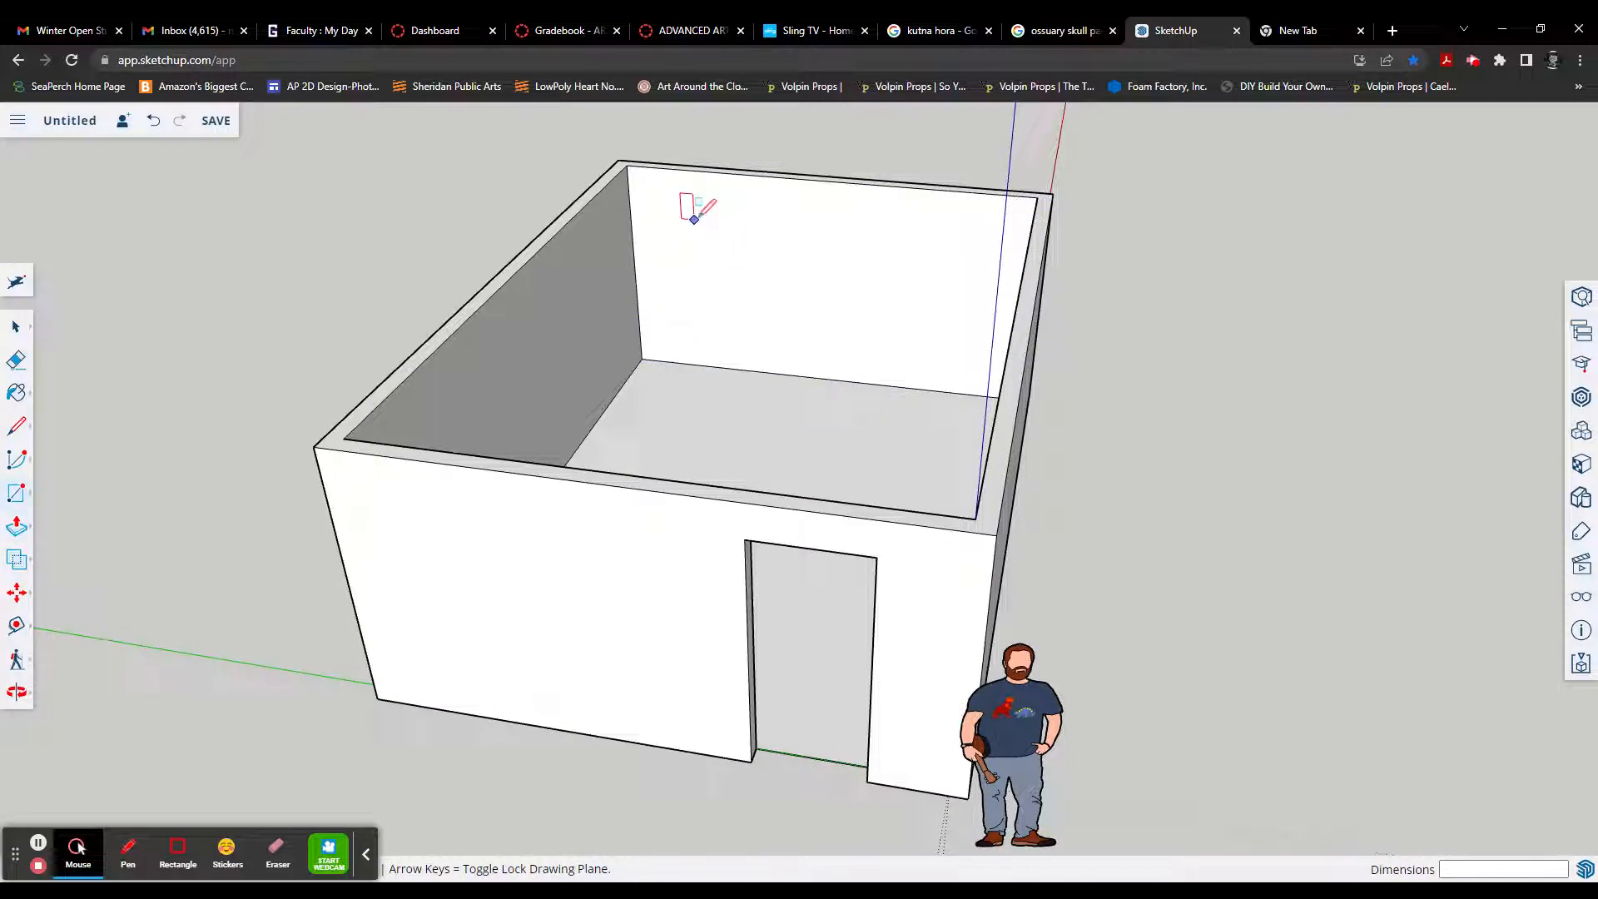
click(694, 218)
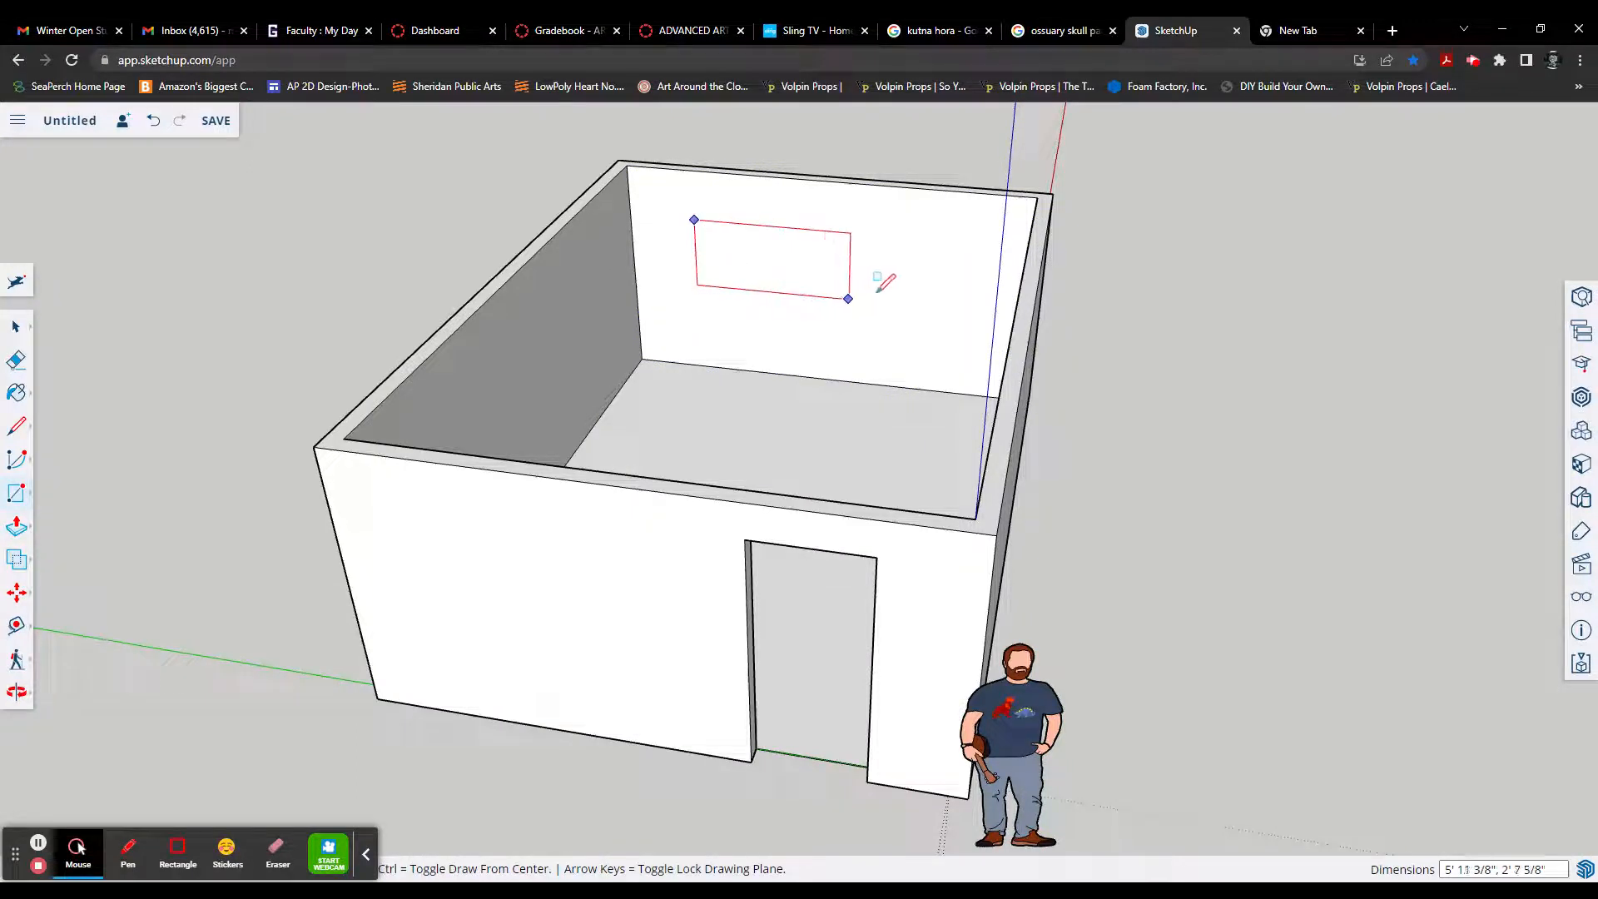
click(965, 306)
Step: Push the window rectangle 6" through to the wall's outer edge with Push/Pull to cut the window opening
middle_drag(842, 268, 883, 264)
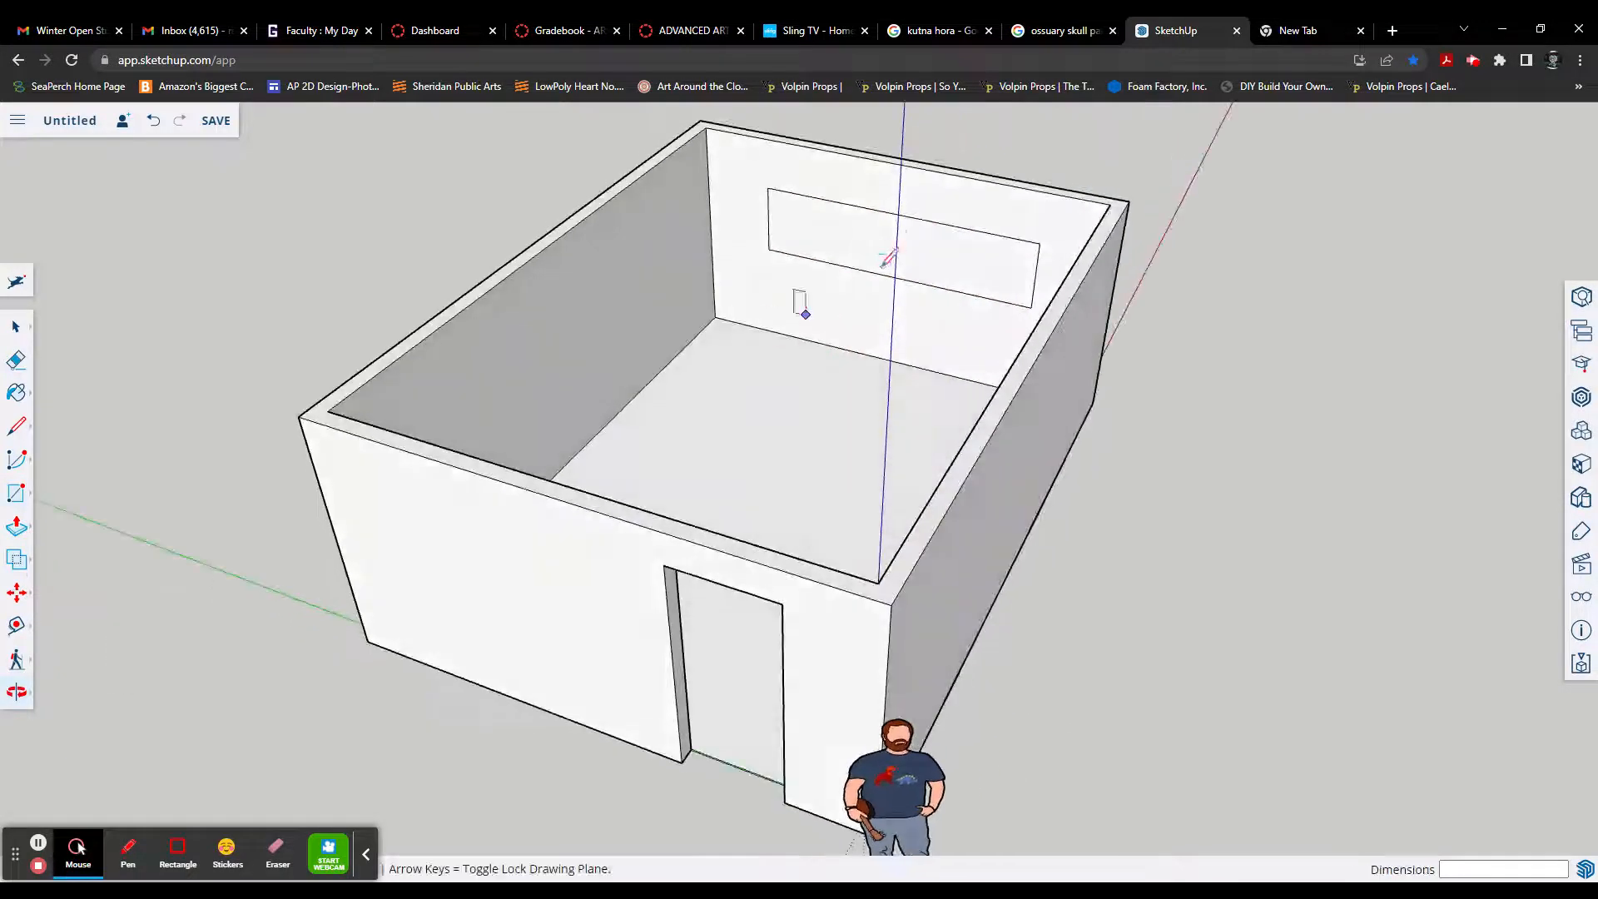
scroll(882, 249, up, 3)
scroll(732, 308, down, 4)
scroll(774, 258, up, 4)
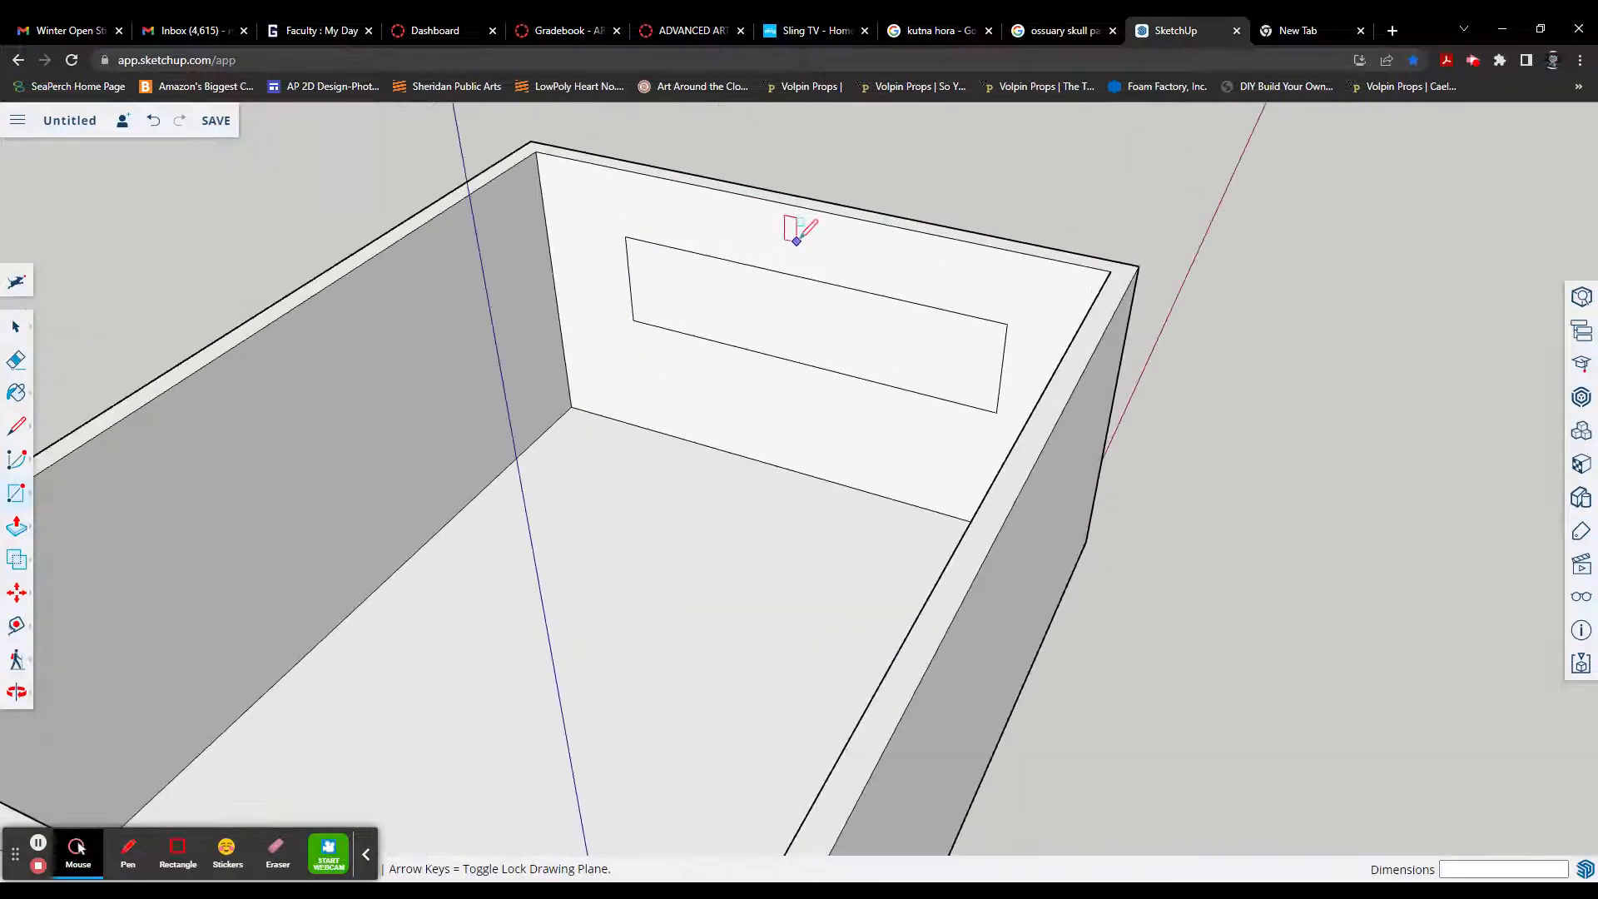
scroll(796, 242, up, 1)
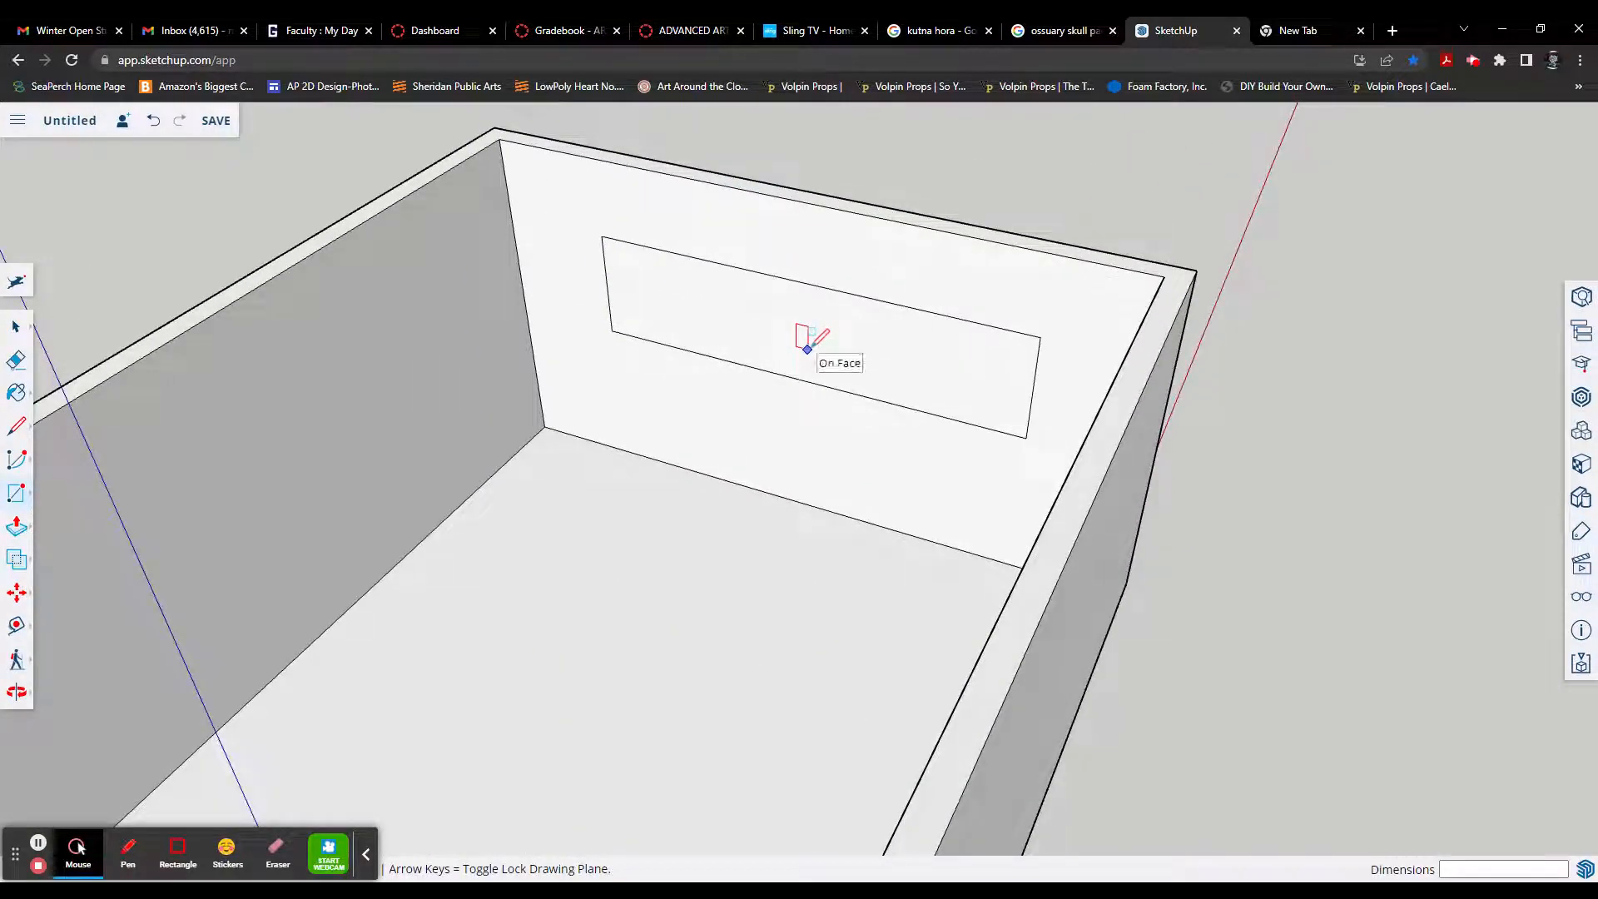
key(p)
click(842, 342)
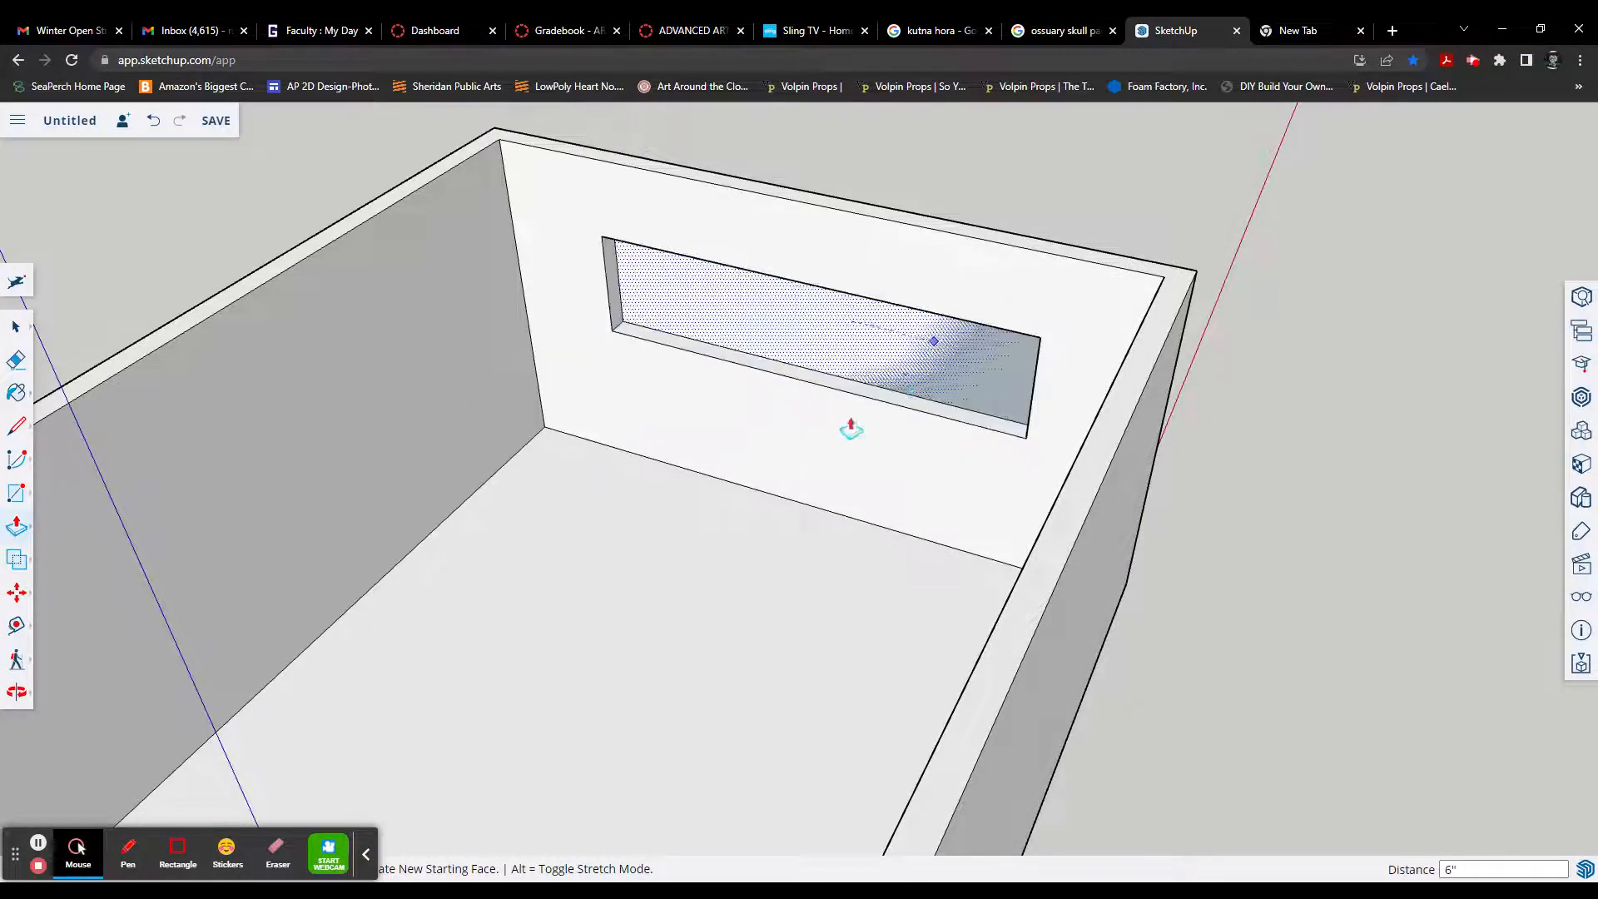
click(1018, 236)
Step: Draw a diagonal line between opposite outer corners of the window opening to fill it with a face
middle_drag(1034, 360, 780, 471)
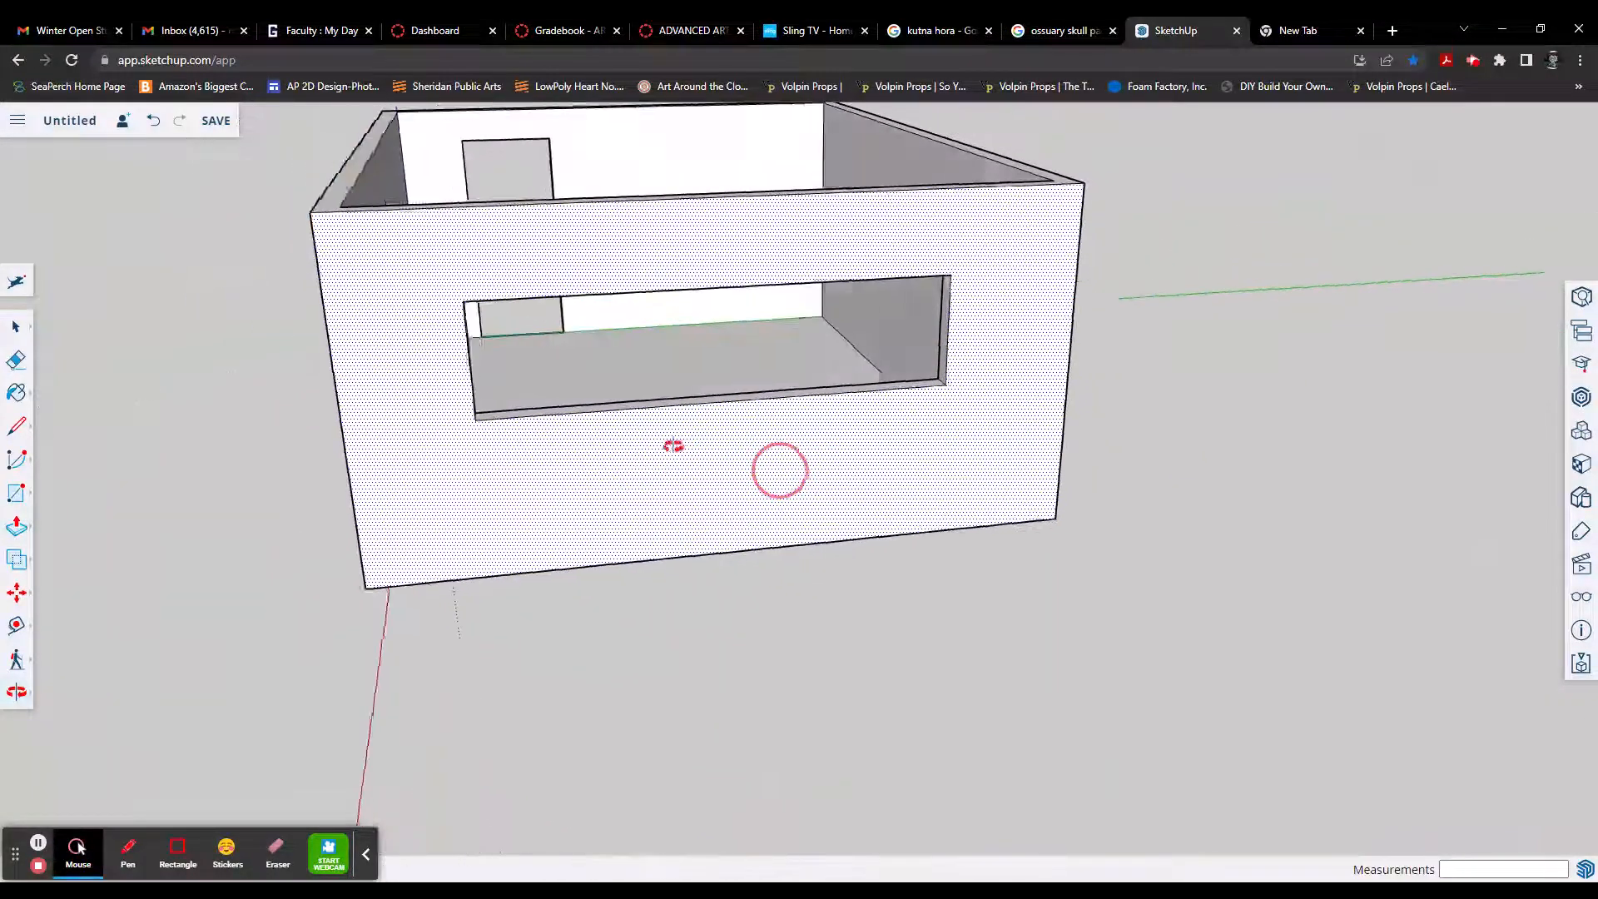
middle_drag(673, 446, 908, 500)
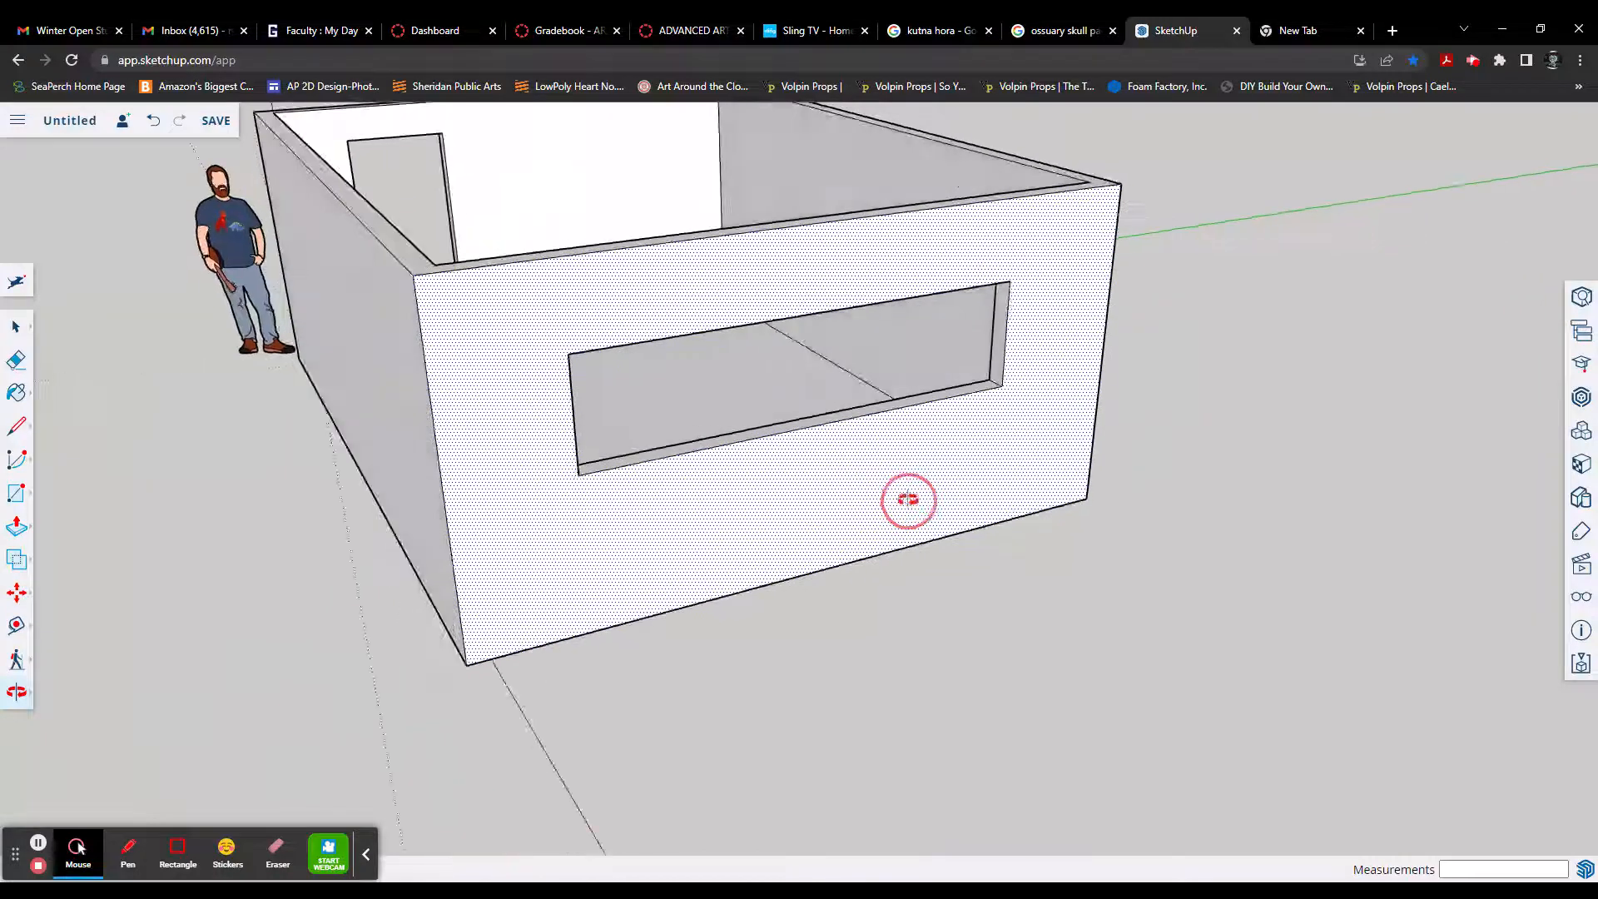
key(p)
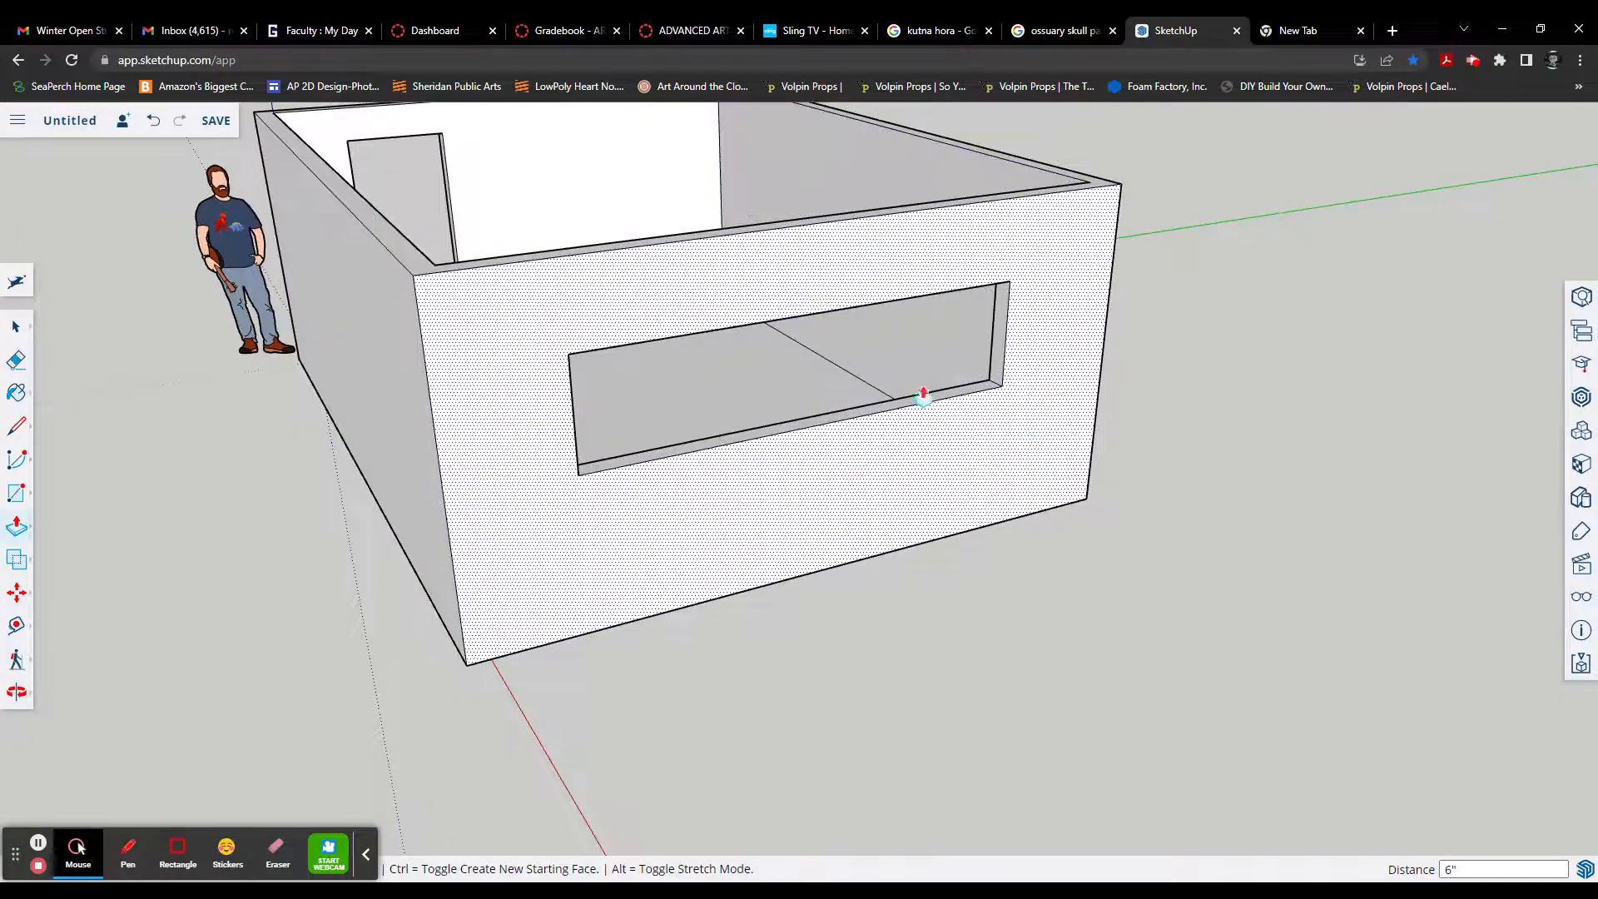
key(l)
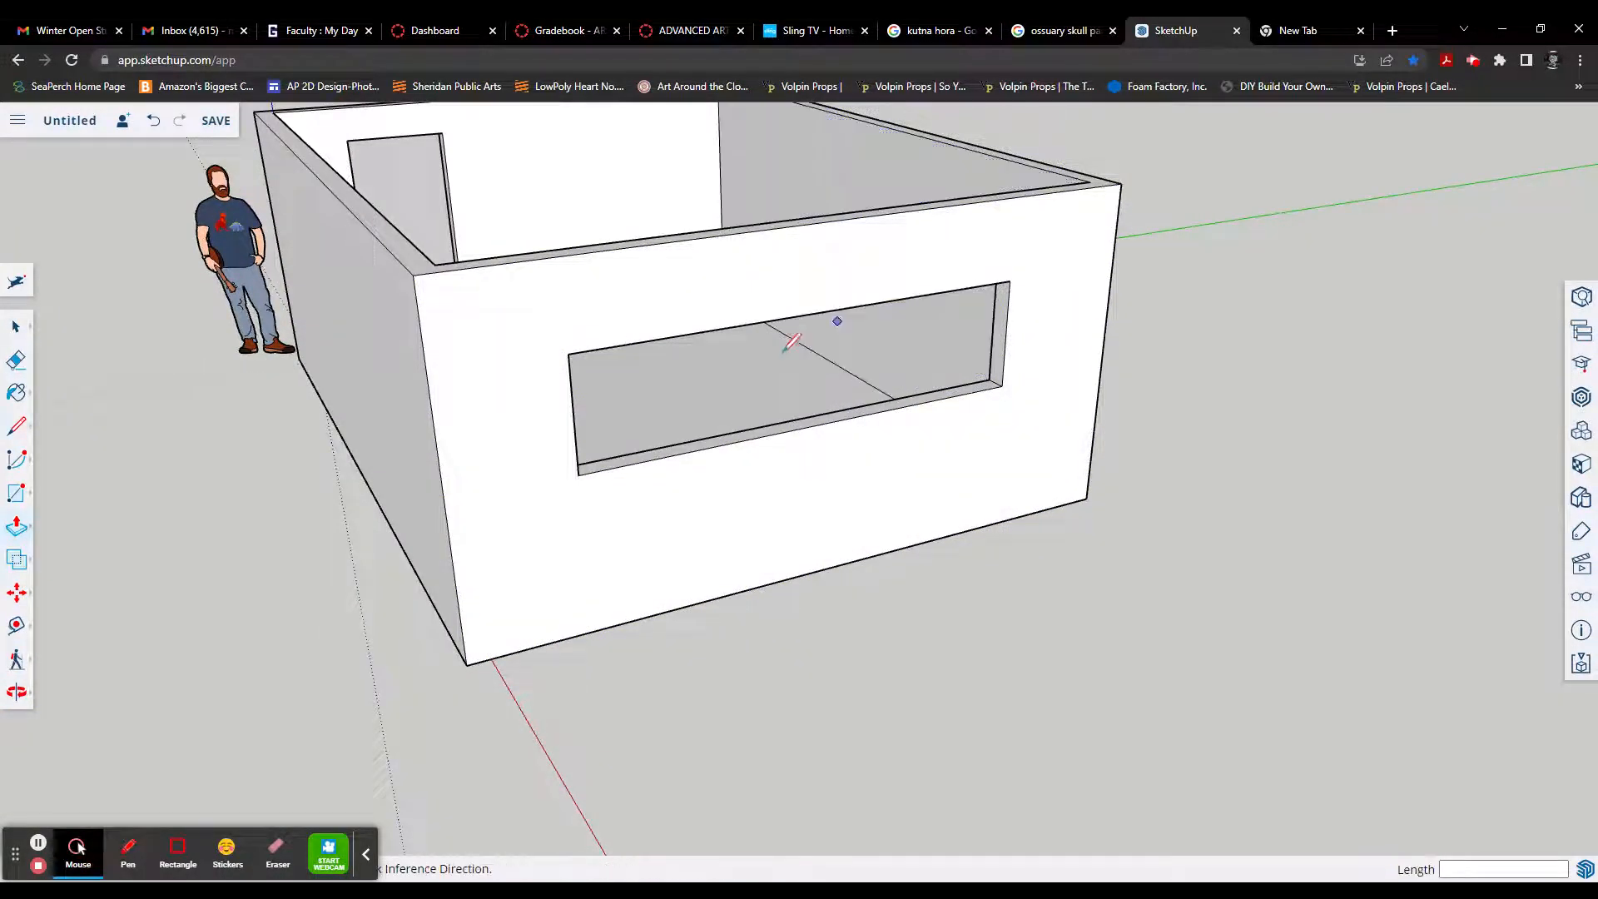
click(567, 354)
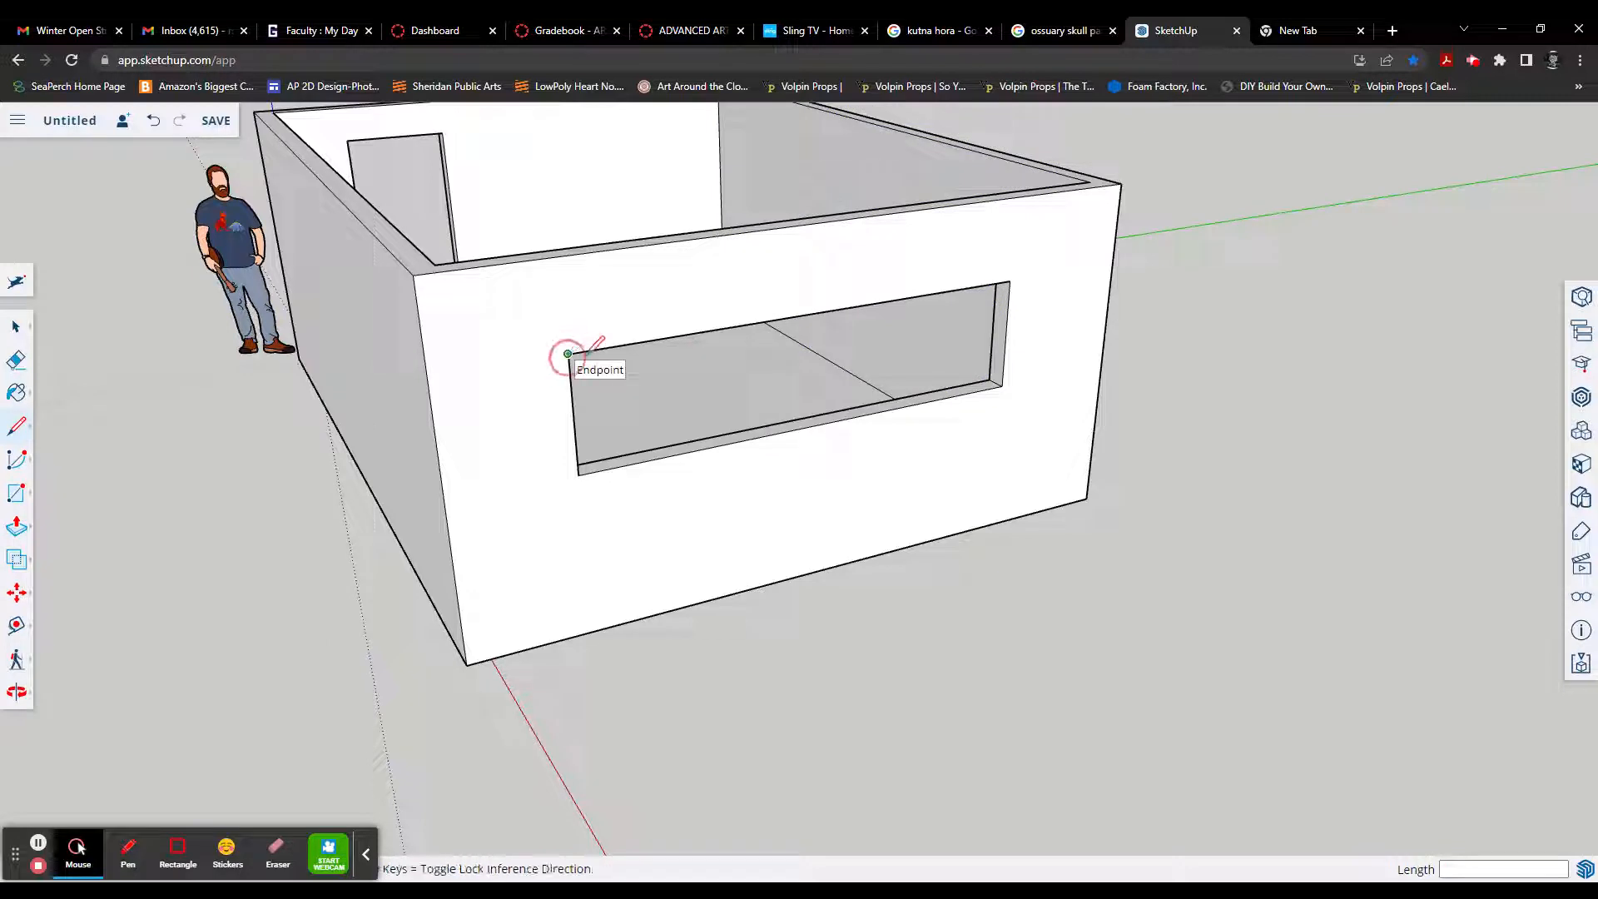
click(991, 381)
middle_drag(1020, 421, 782, 396)
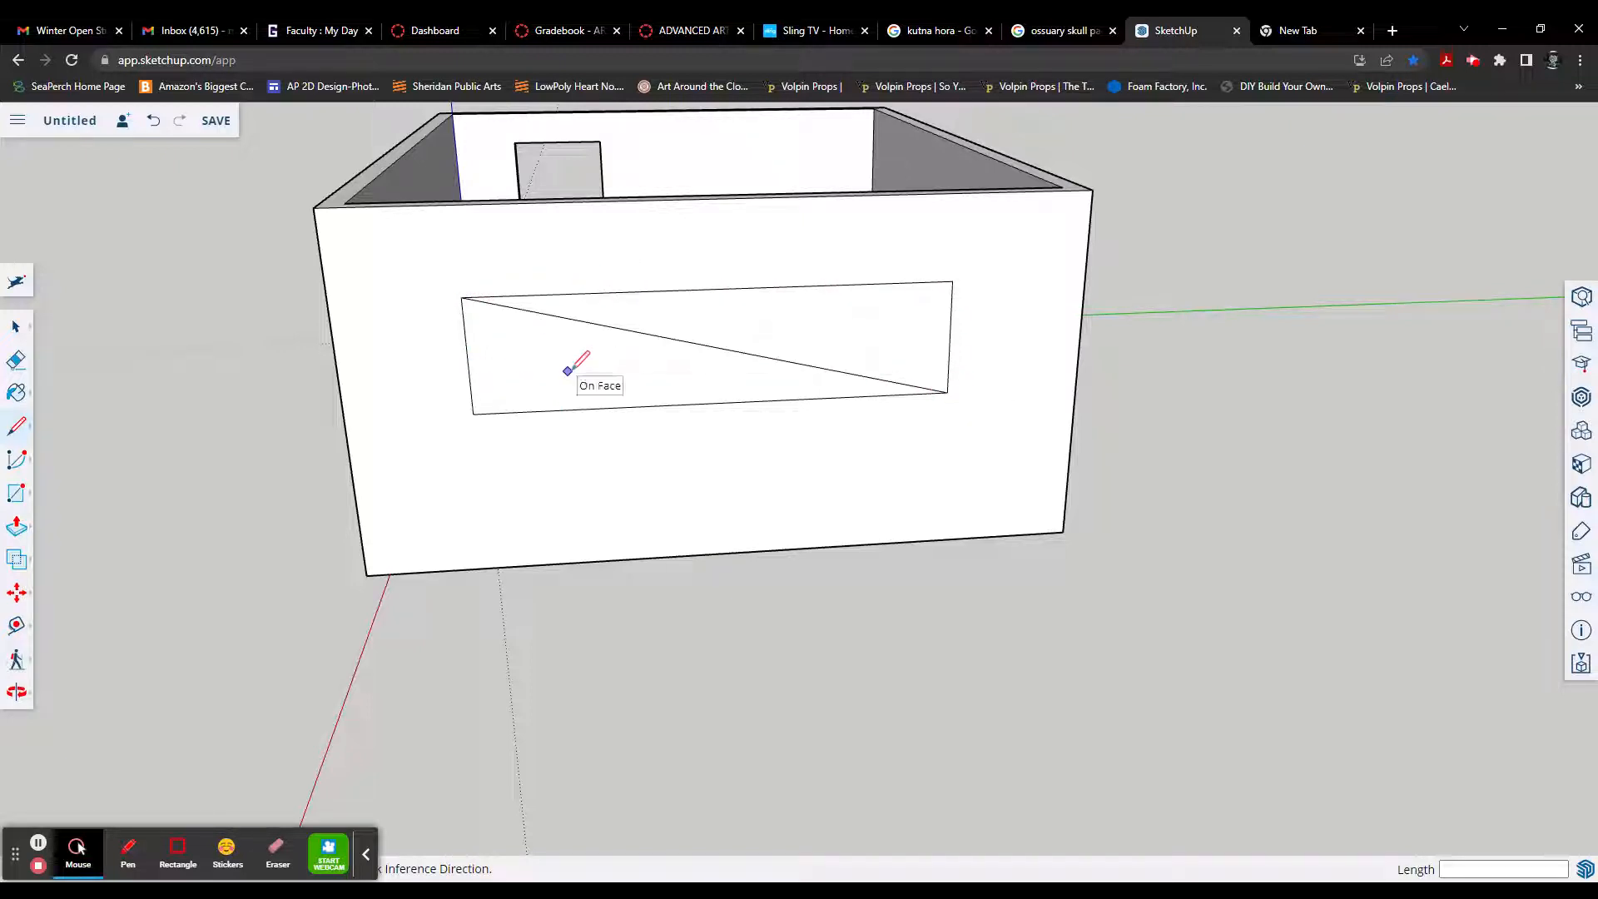
Step: Try erasing the diagonal line across the window with the Eraser, and undo the erasure
key(e)
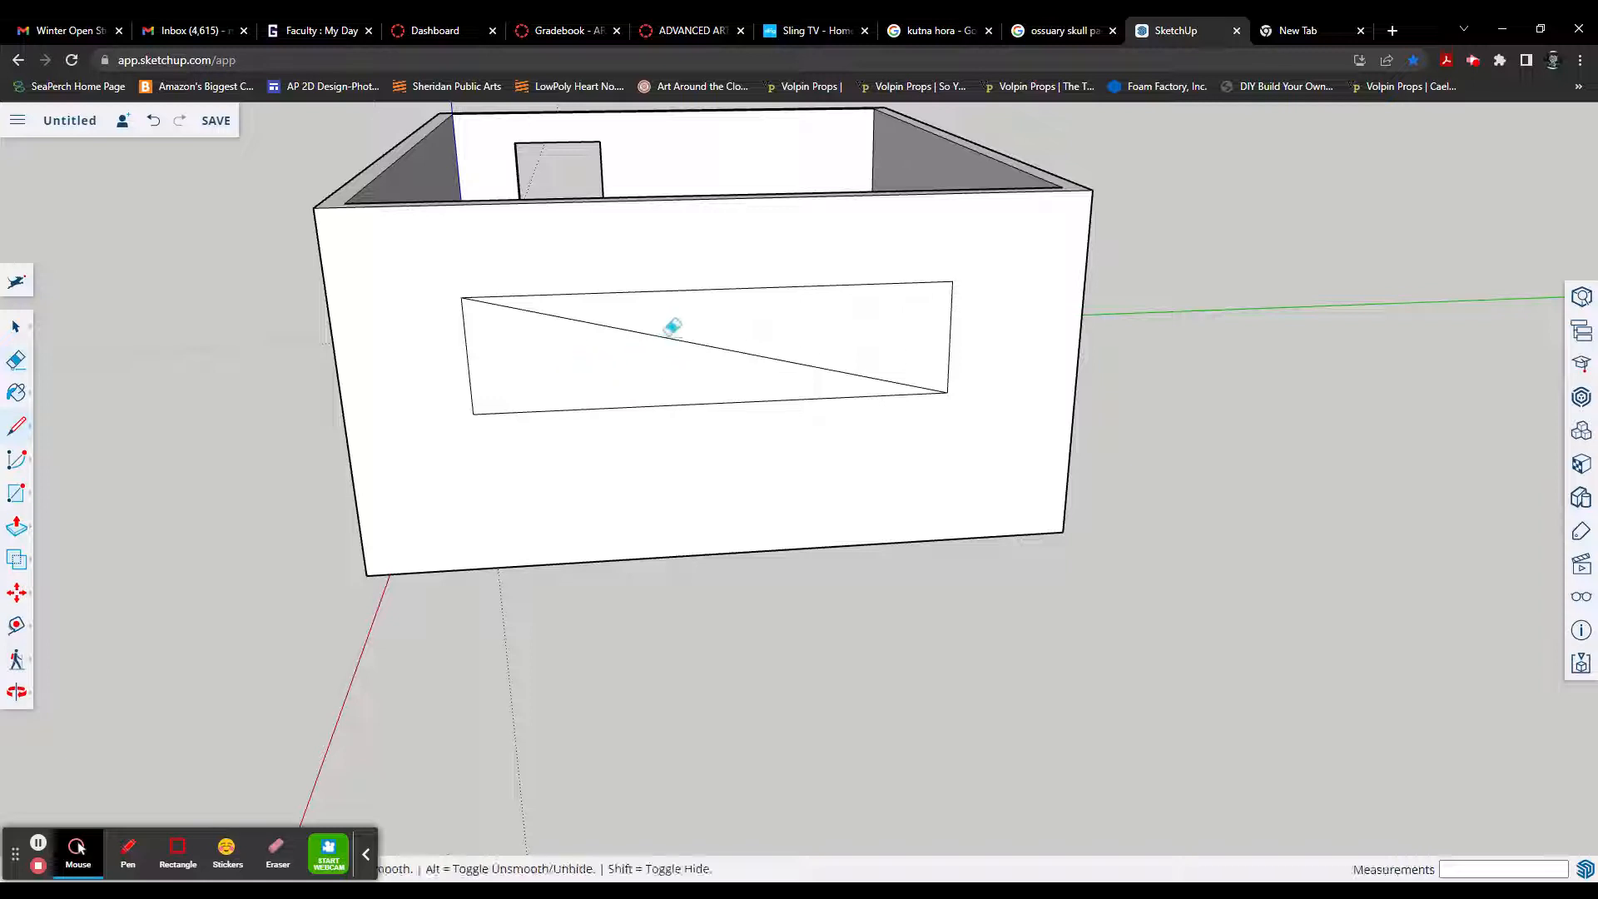
click(672, 328)
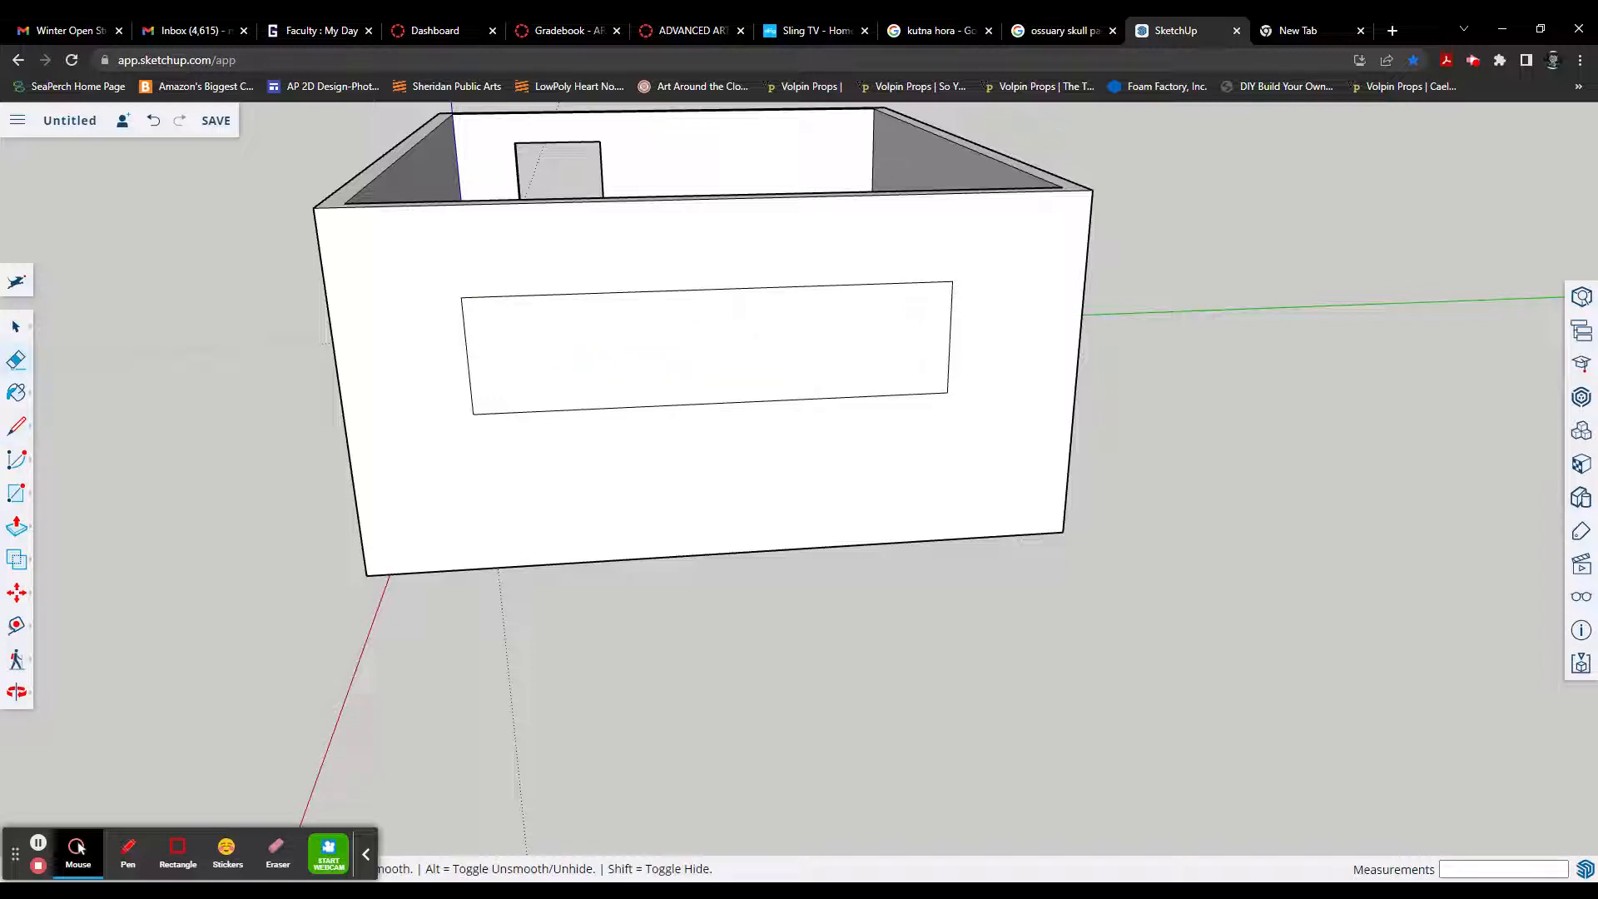
key(ctrl+z)
Step: Select the diagonal line across the window face and delete it
key(space)
click(674, 344)
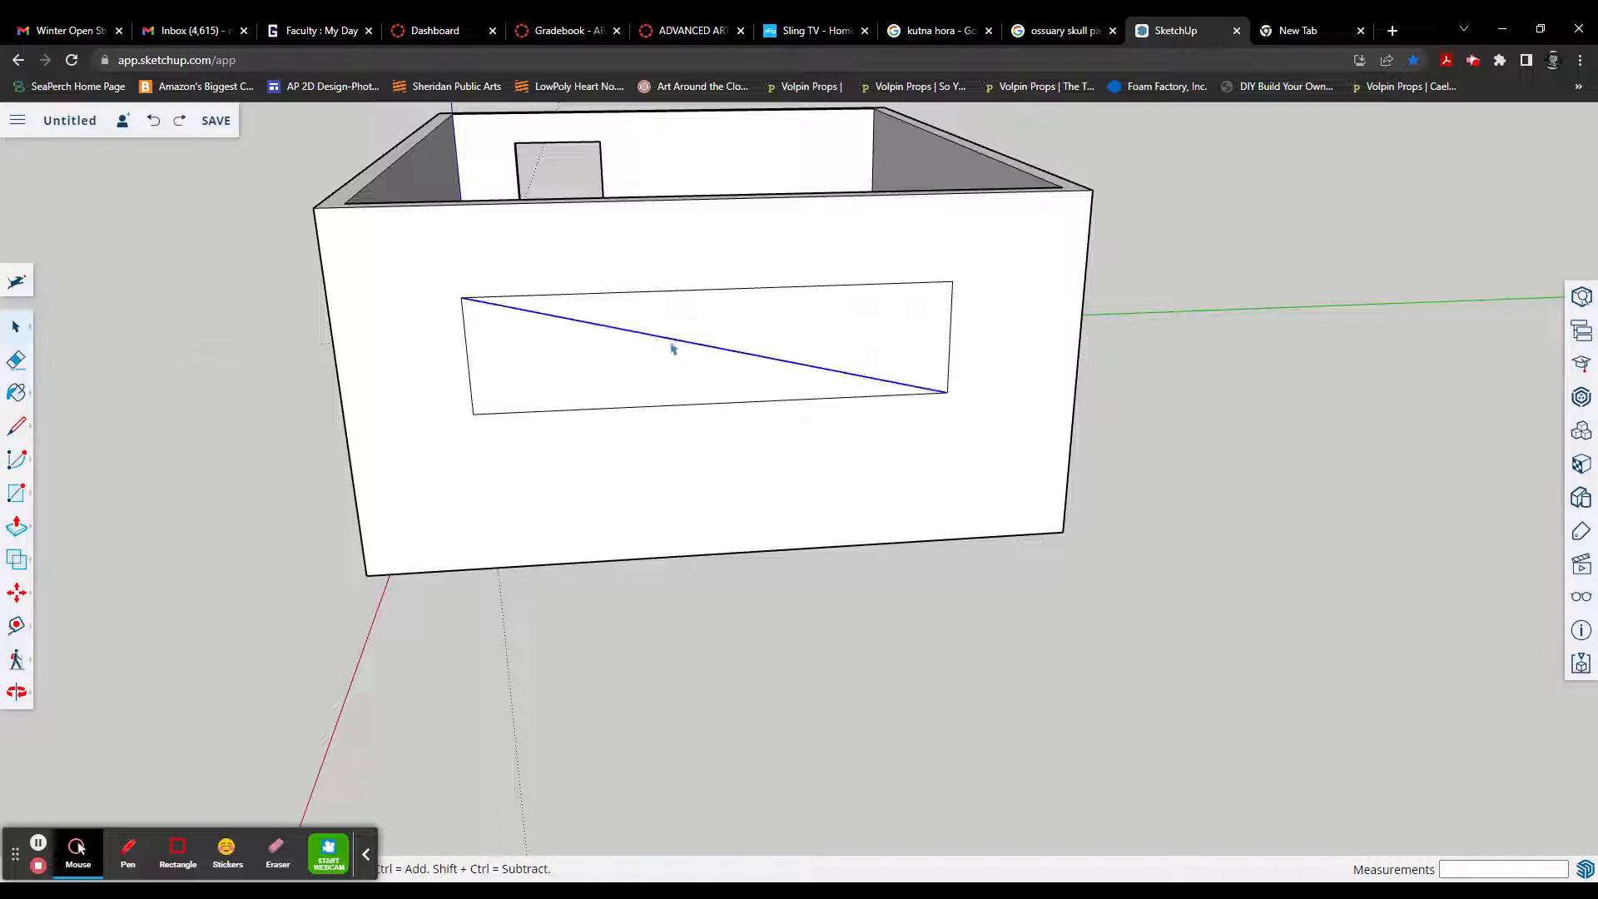
key(Delete)
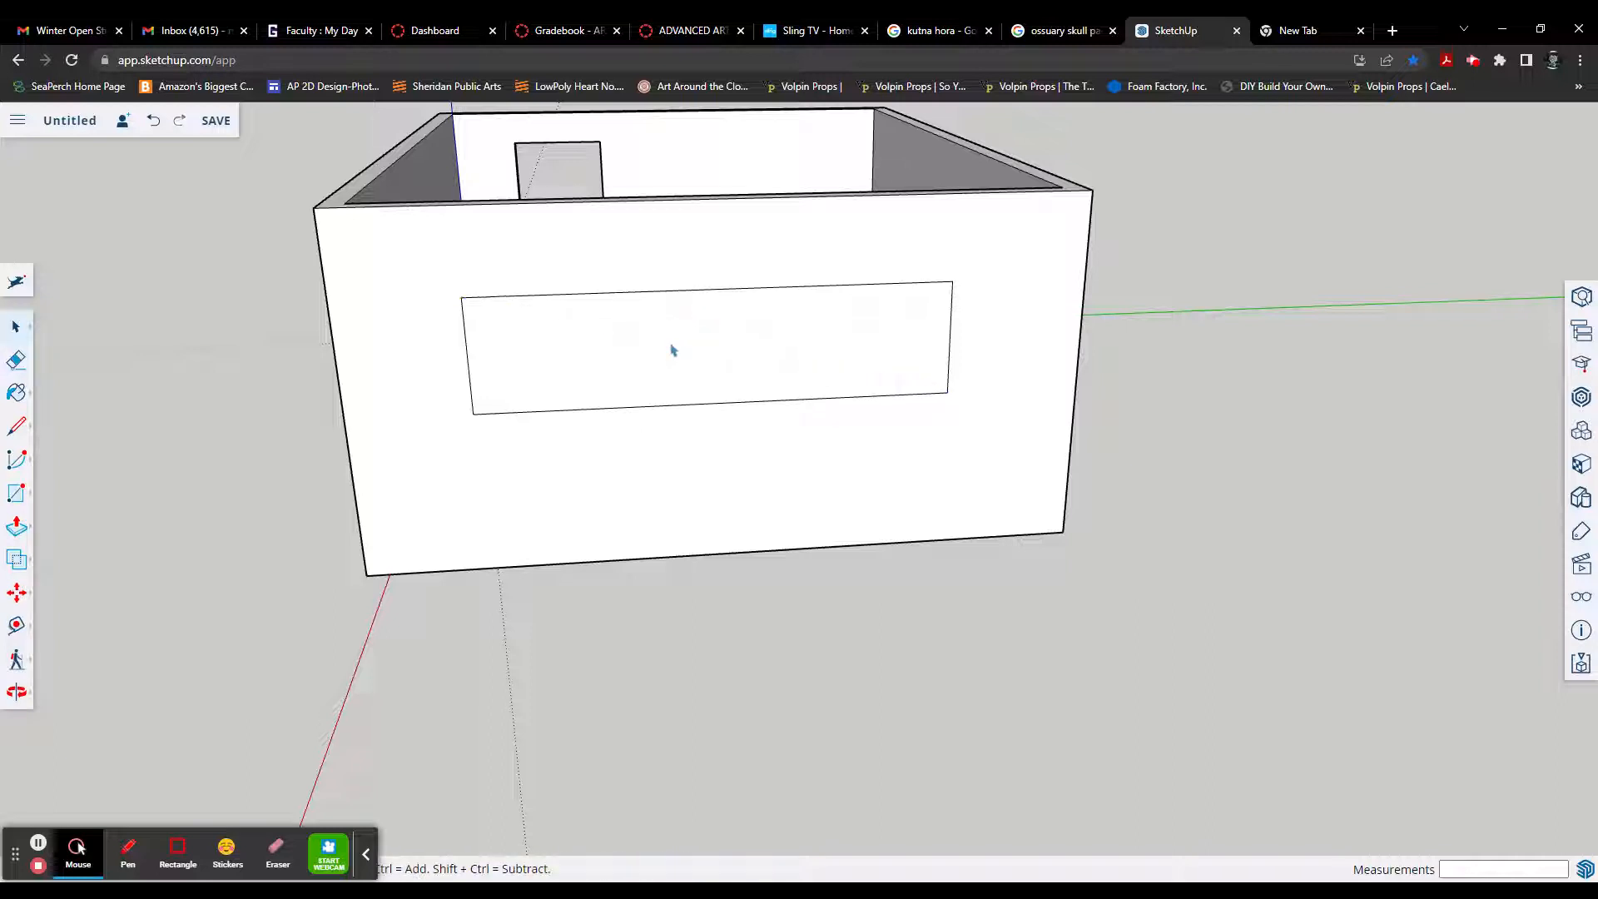
Step: Paint the window face with Translucent Glass Sky Reflection from the Glass and Mirrors materials
click(696, 351)
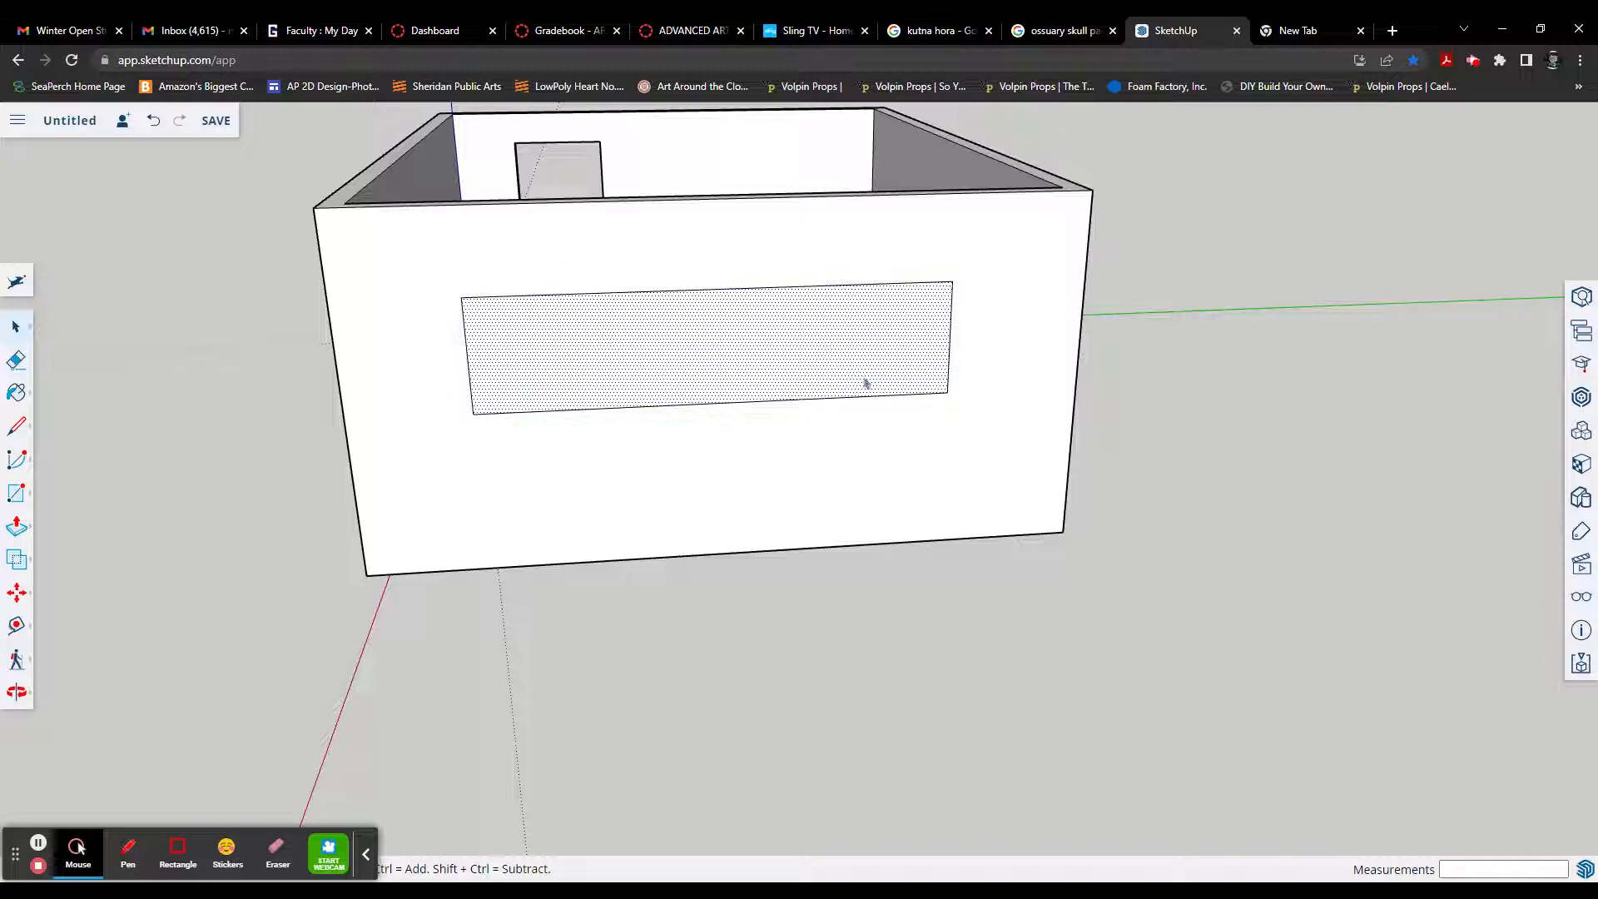
click(1577, 466)
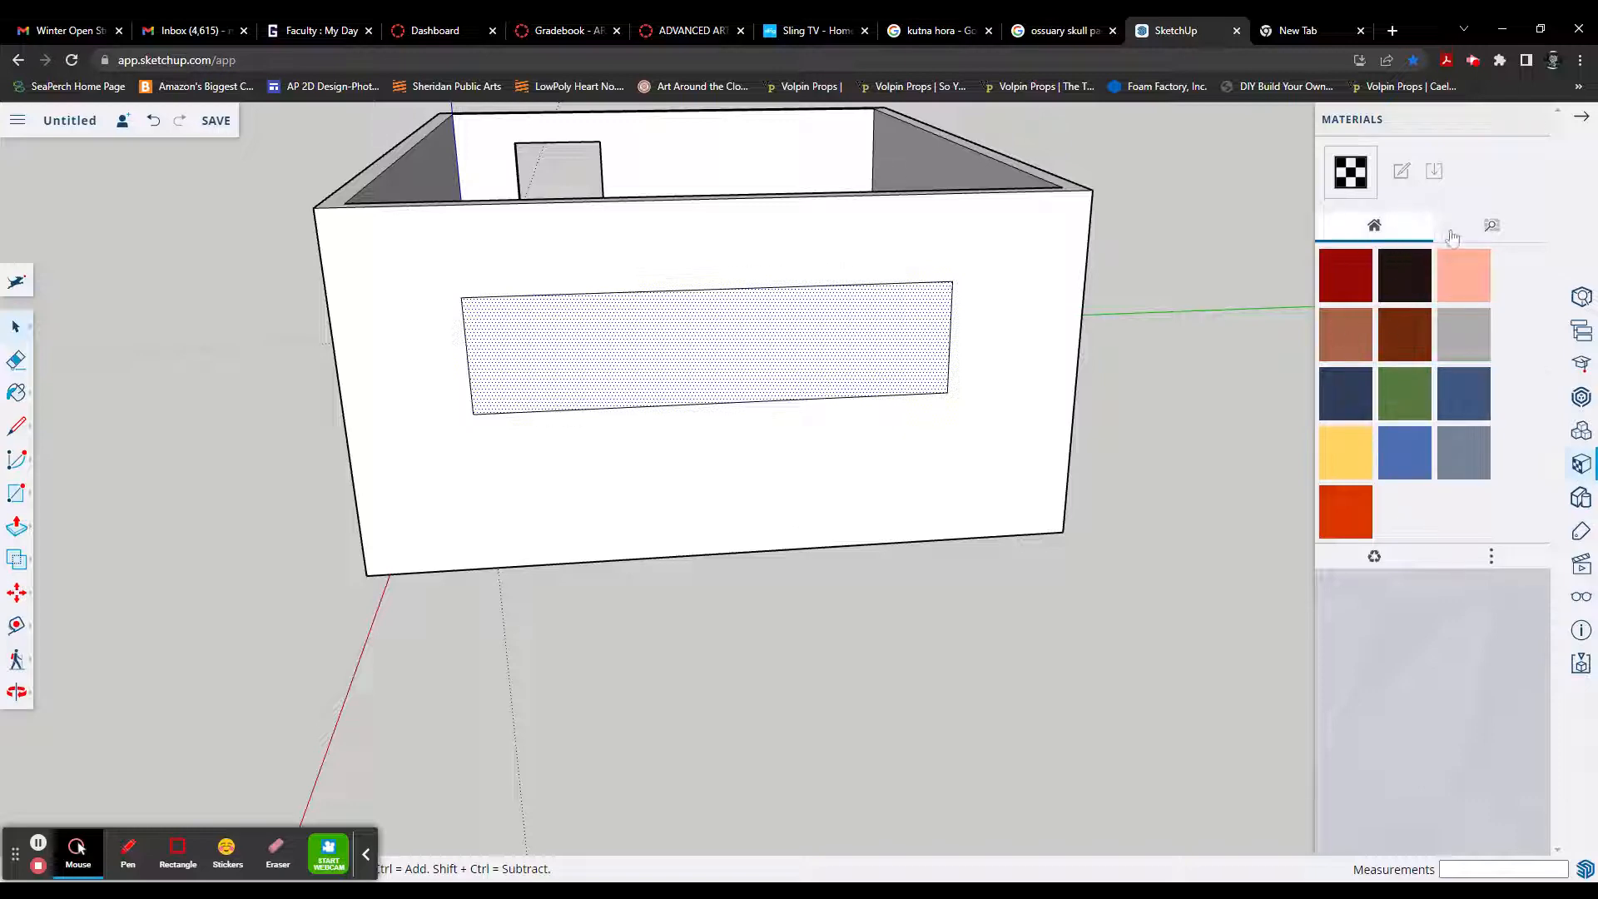
click(1486, 230)
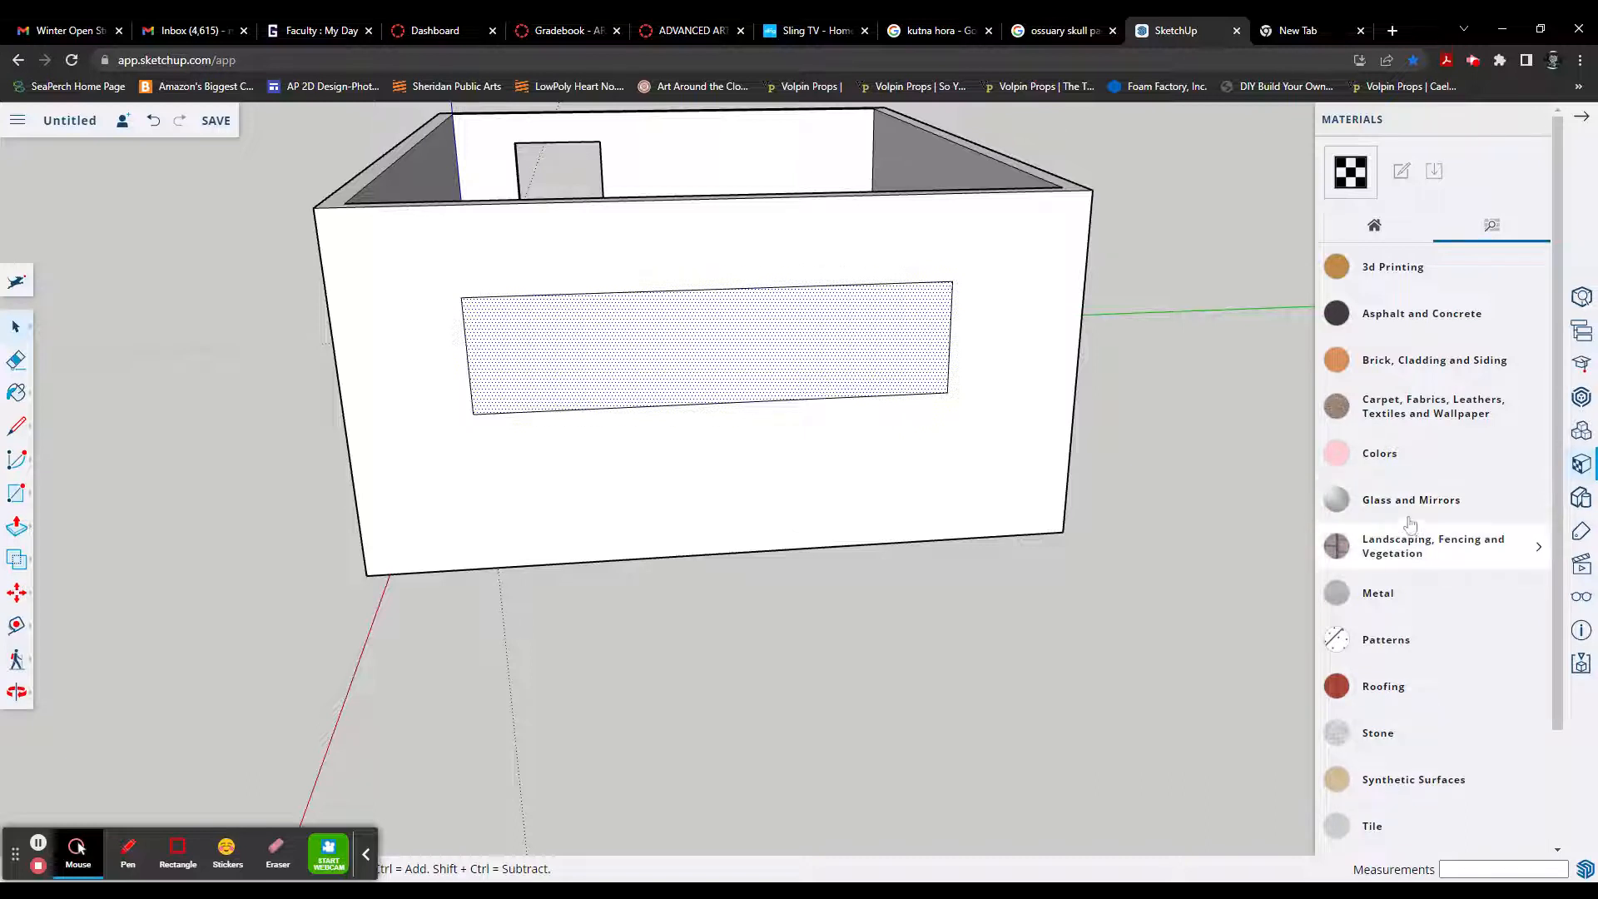
click(1409, 517)
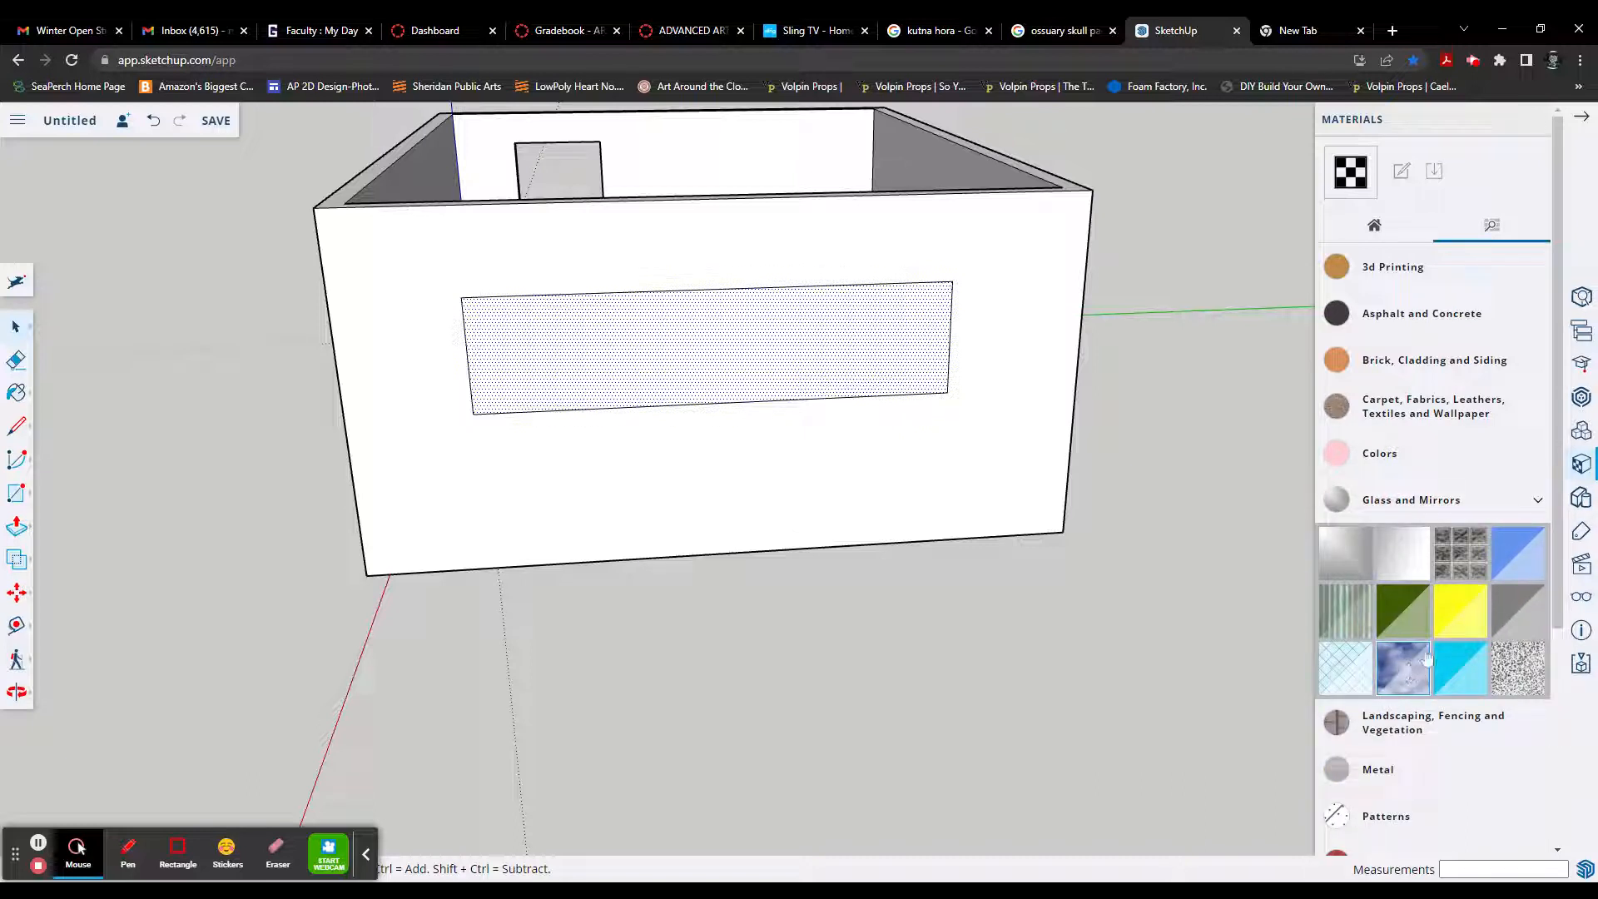
click(1412, 684)
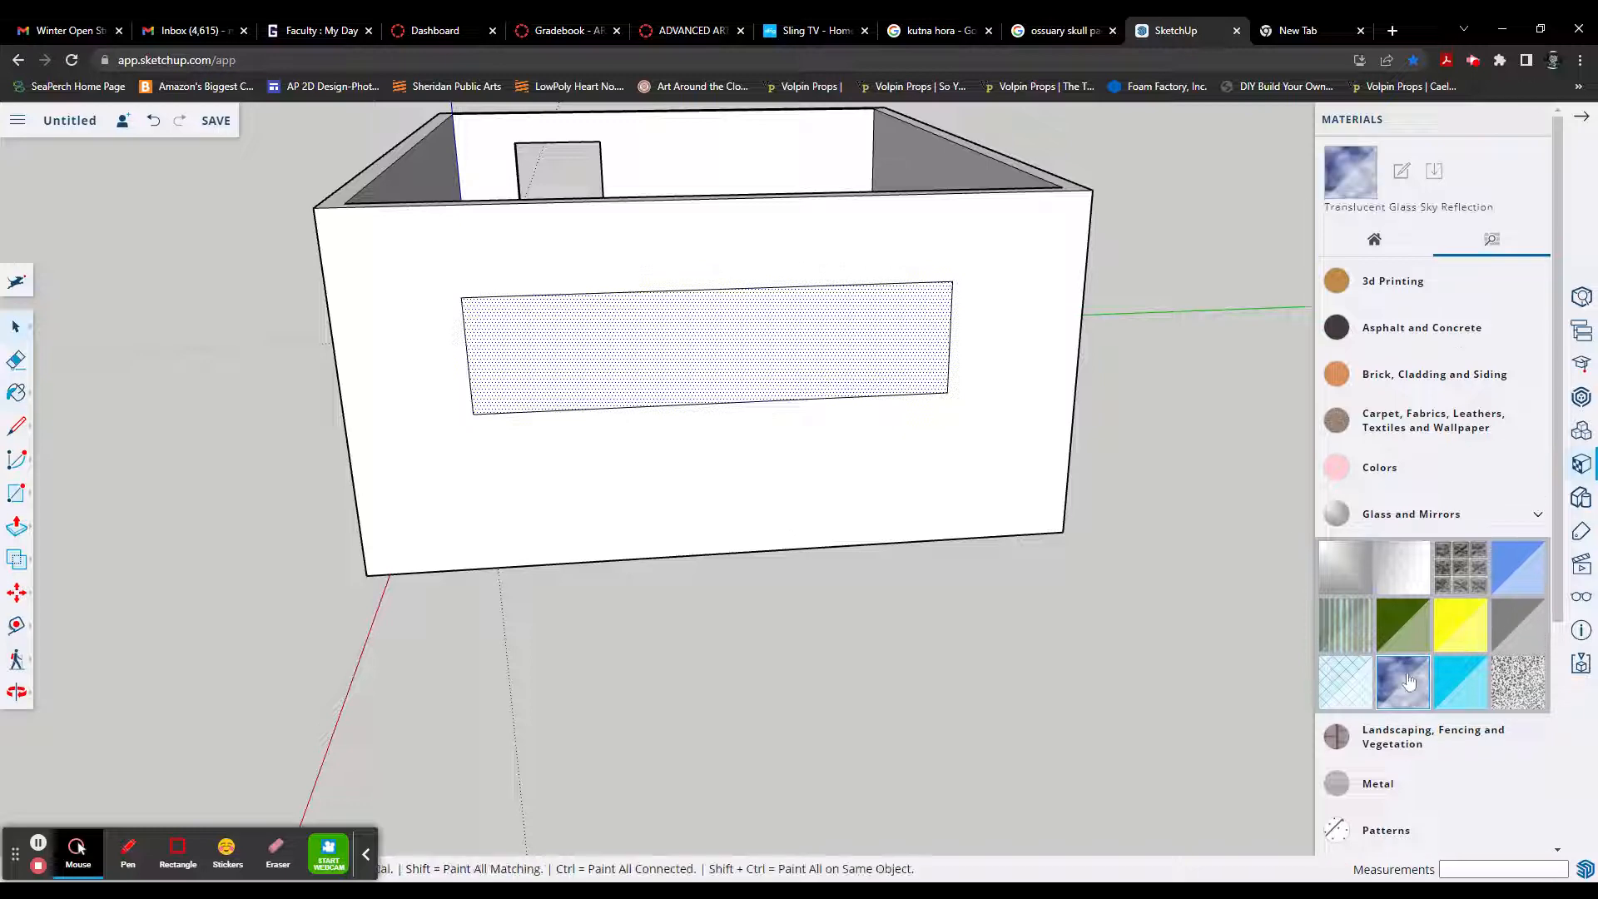
click(861, 358)
mouse_move(878, 455)
middle_down()
mouse_move(791, 410)
mouse_move(855, 472)
mouse_move(1060, 463)
mouse_move(1016, 502)
mouse_move(786, 465)
middle_up()
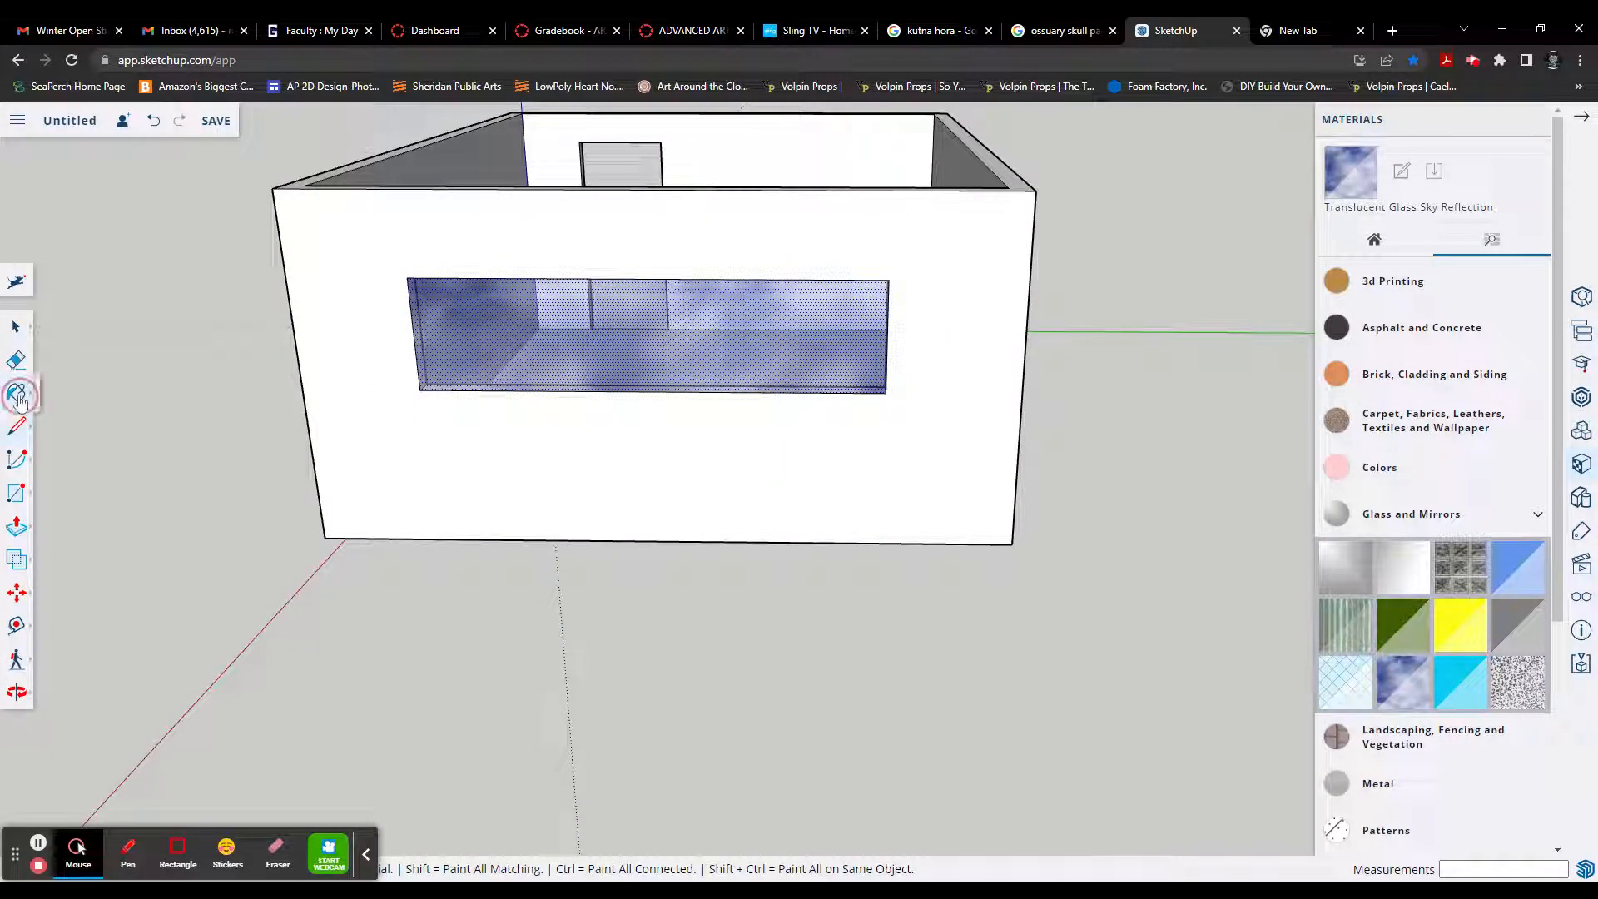
mouse_move(18, 398)
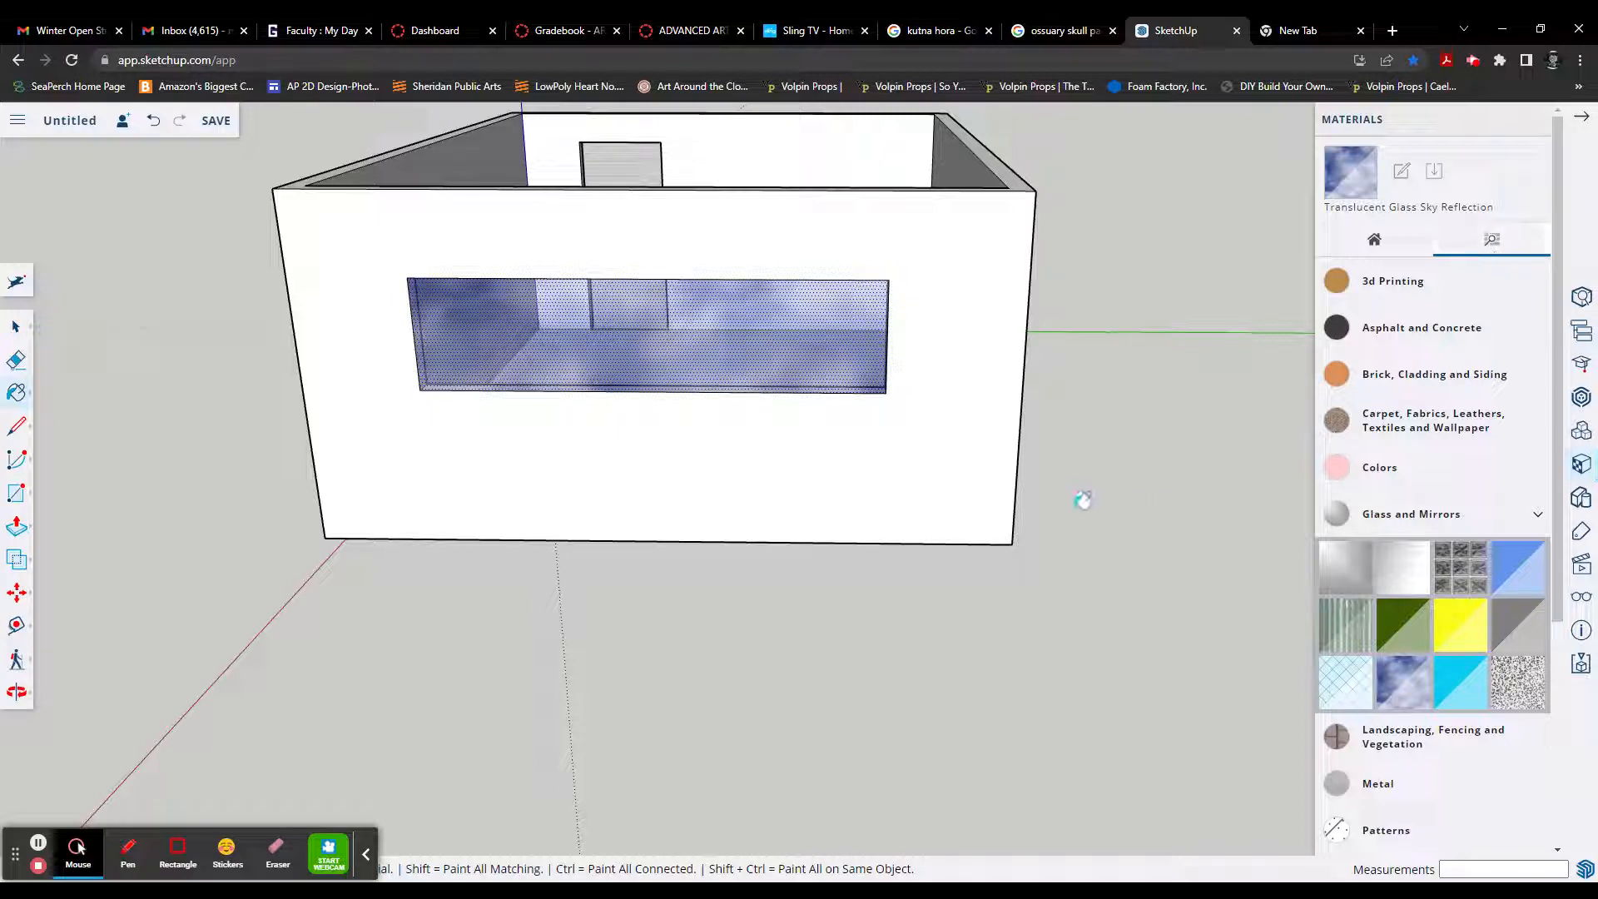
Step: Paint the room's floor with the grey diamond-patterned carpet from the Carpet, Fabrics, Leathers, Textiles and Wallpaper materials
mouse_move(1107, 549)
middle_down()
mouse_move(1134, 685)
mouse_move(1077, 652)
mouse_move(1206, 610)
mouse_move(1175, 621)
middle_up()
middle_drag(1000, 669, 1313, 499)
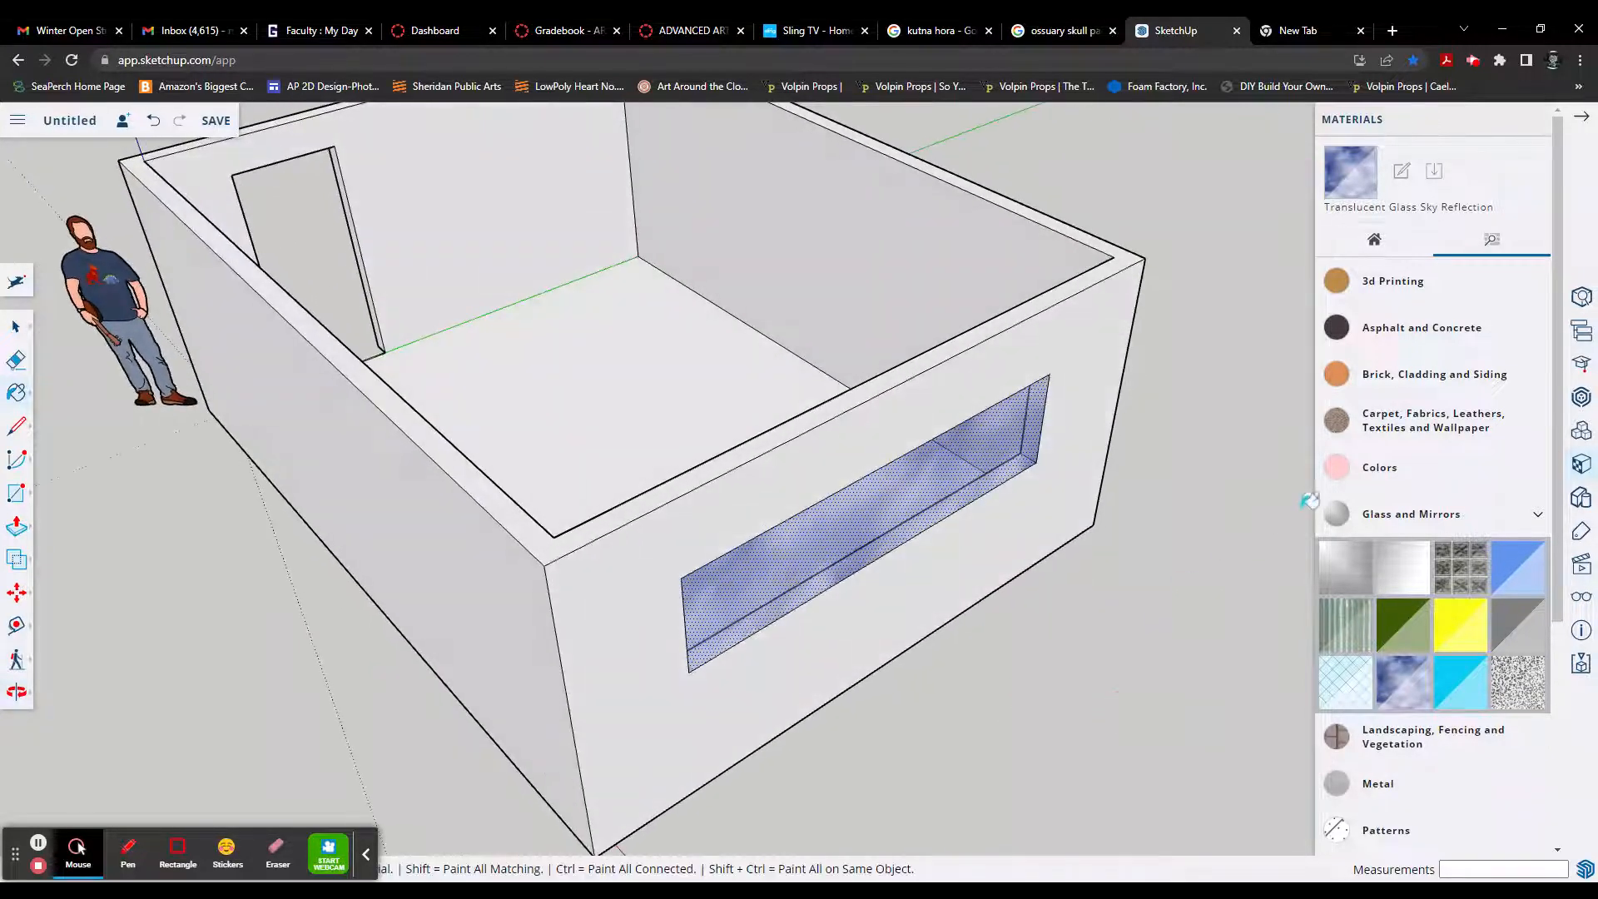
click(1415, 426)
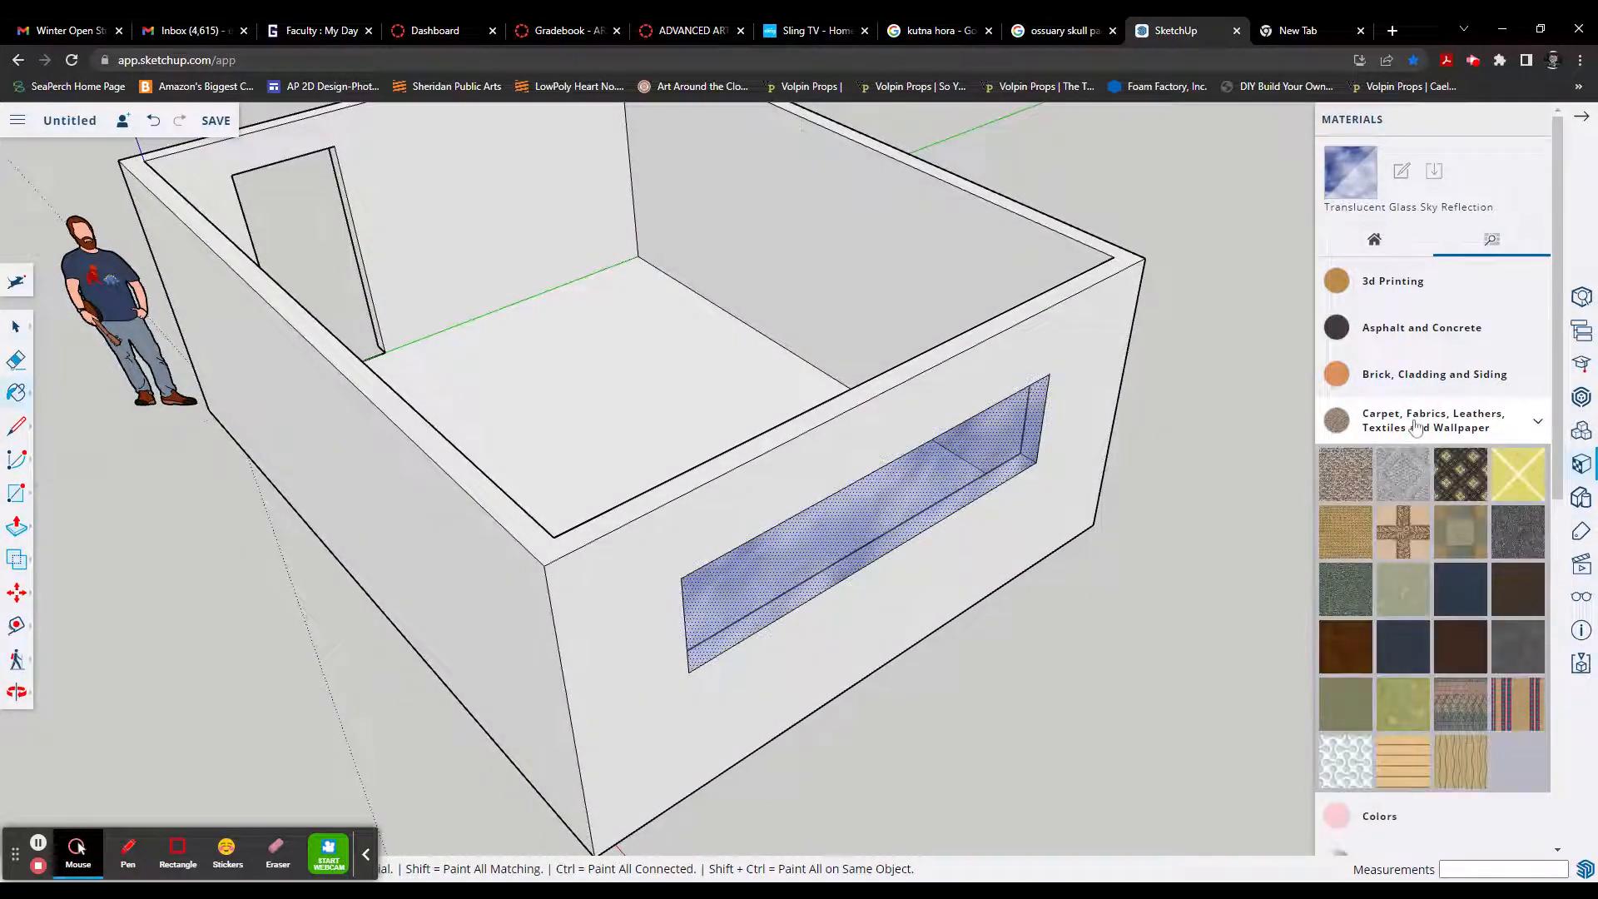
click(1412, 482)
click(610, 400)
mouse_move(610, 408)
middle_down()
mouse_move(727, 521)
mouse_move(820, 562)
mouse_move(891, 545)
middle_up()
Step: Try Carpet Diamond Yellow and Carpet Plush Forest on the room's floor
click(1517, 487)
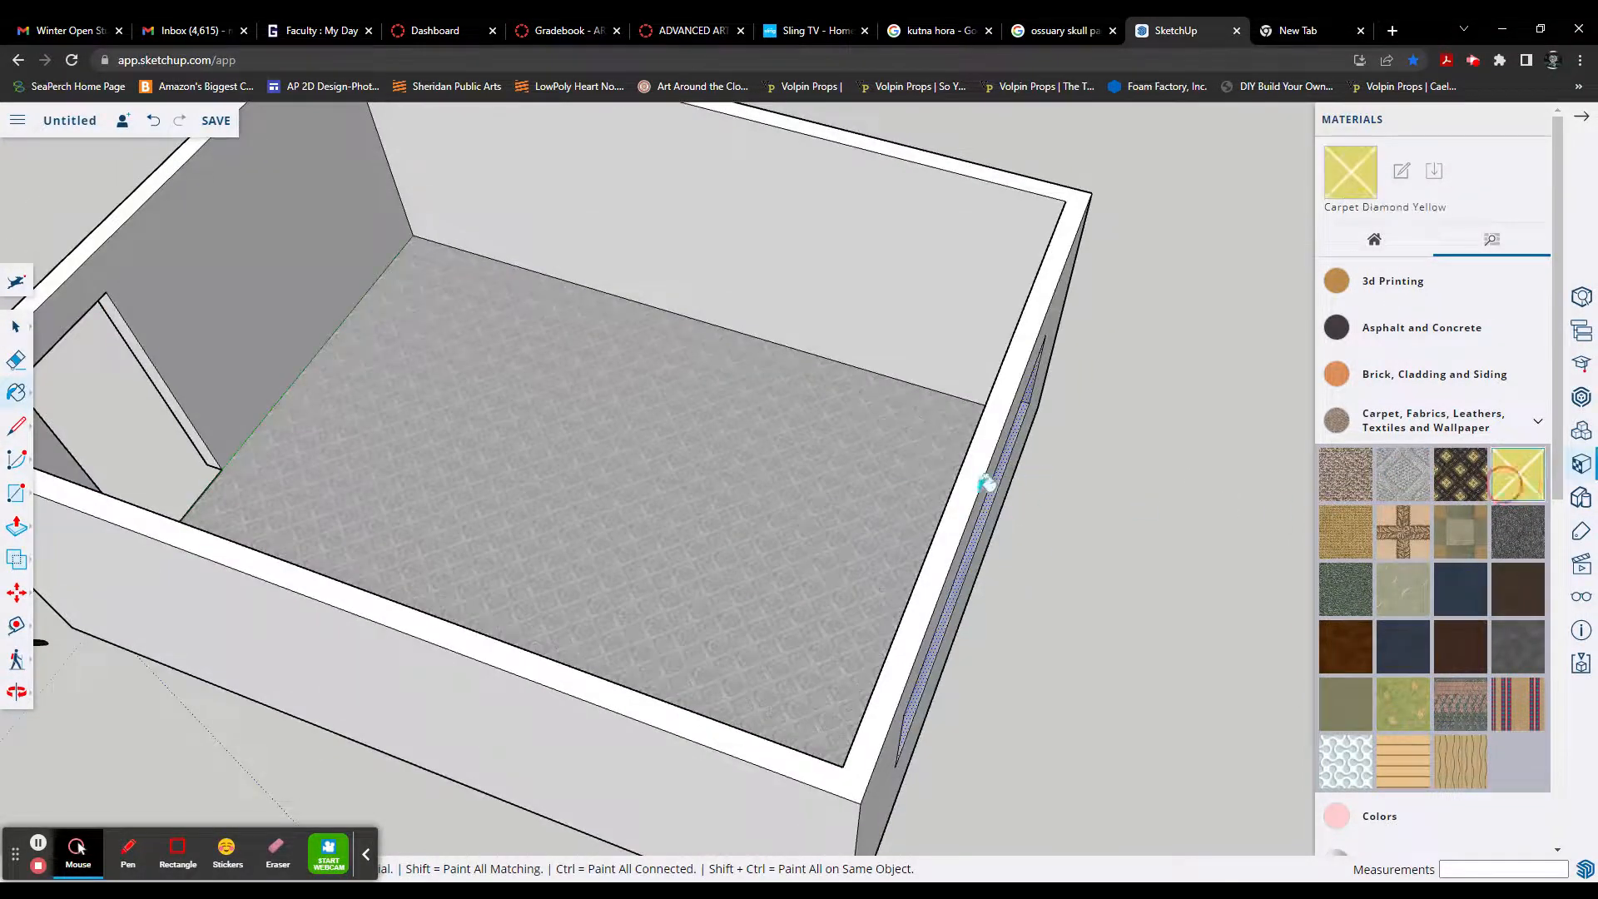
click(923, 479)
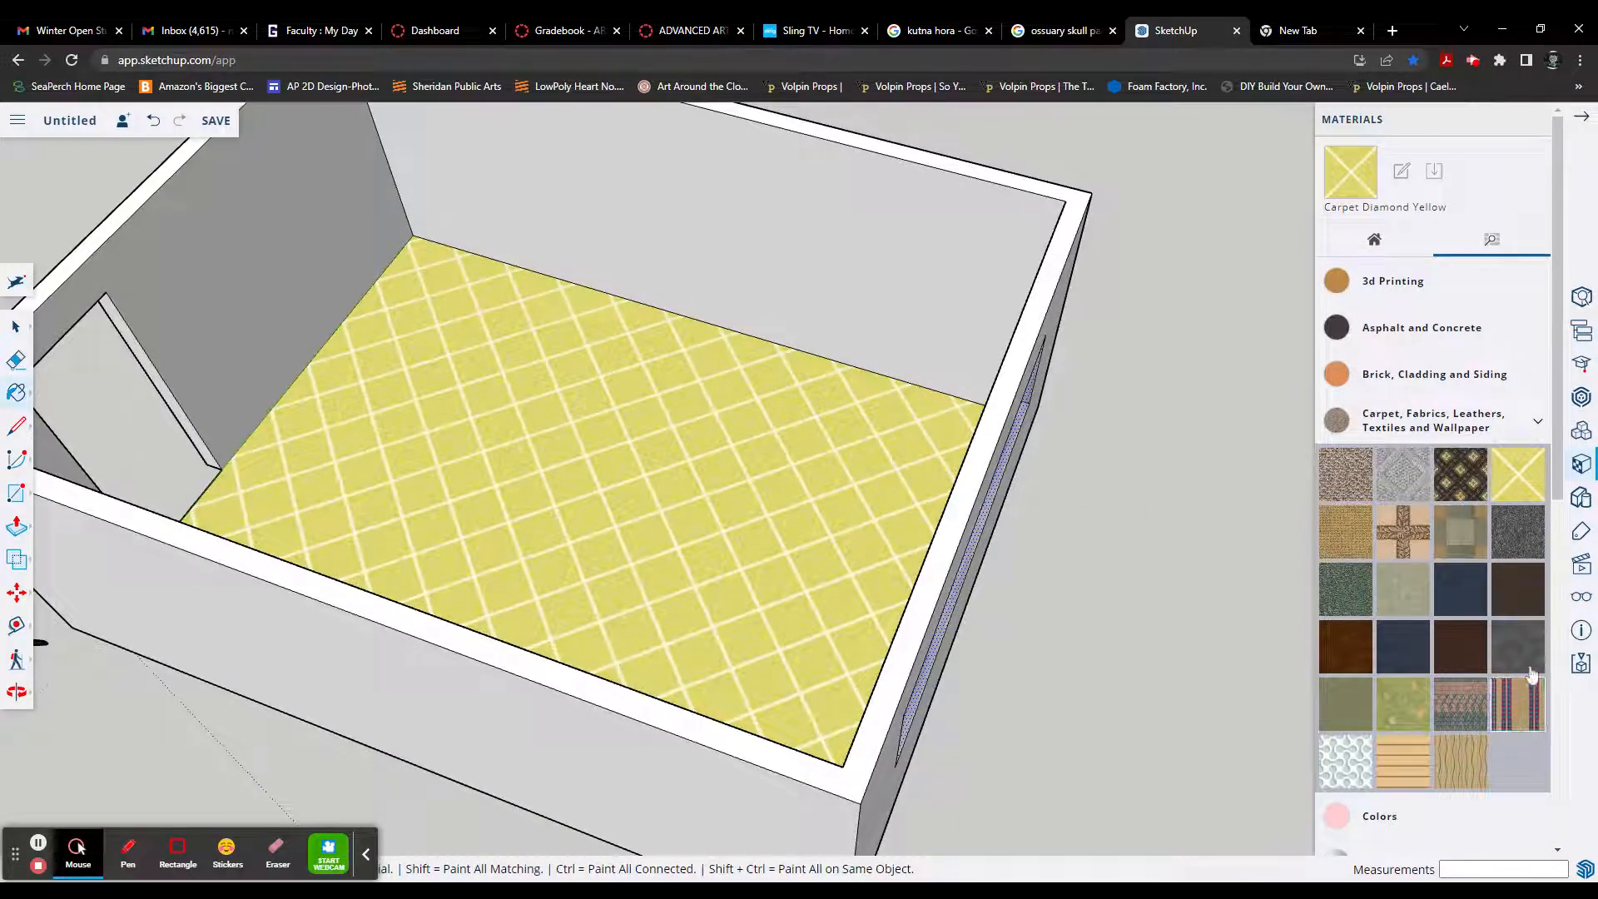
click(1346, 589)
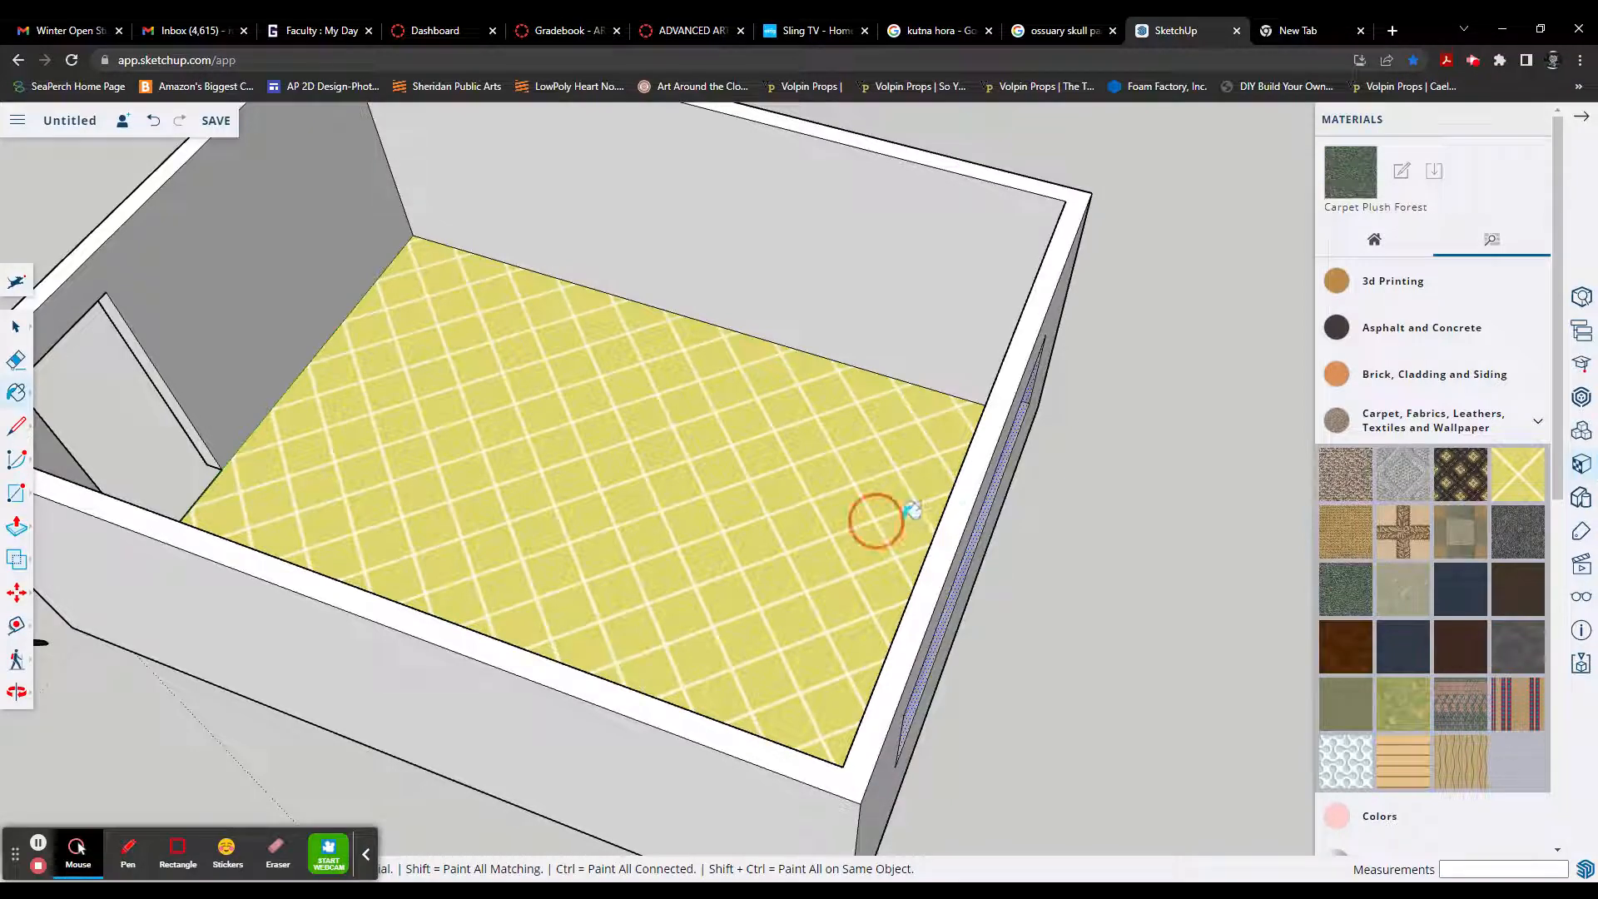
click(878, 515)
Step: Repaint the room's floor with Carpet Berber Multi
click(1346, 488)
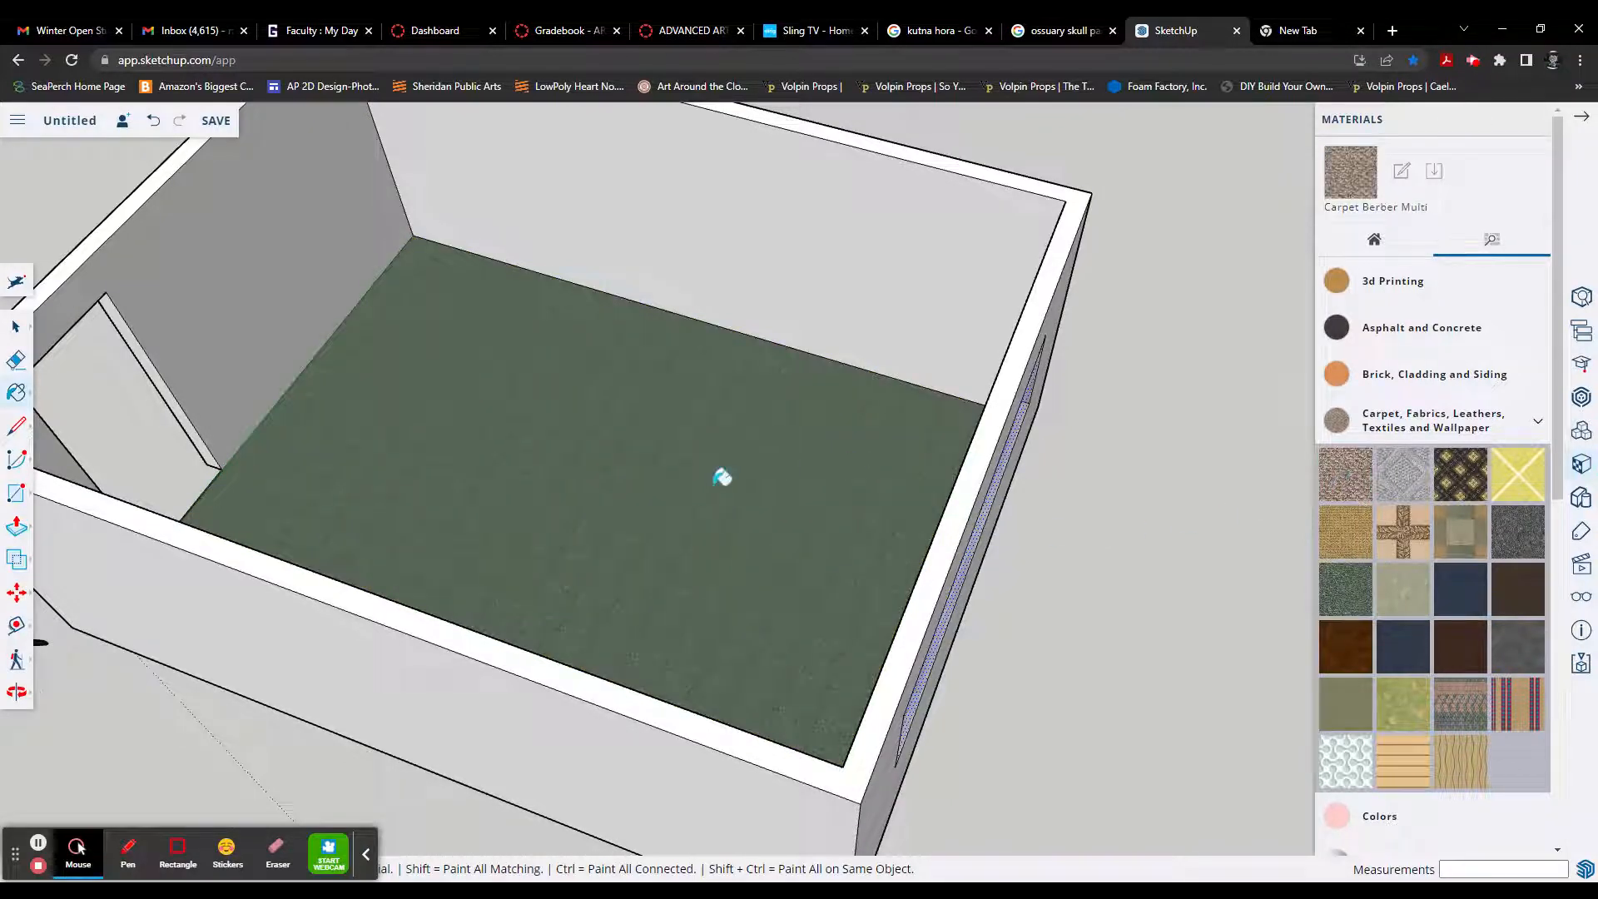
click(918, 497)
Step: Paint the inner faces of the door wall and the adjoining long wall with Brick Antique 01
middle_drag(1026, 546, 912, 491)
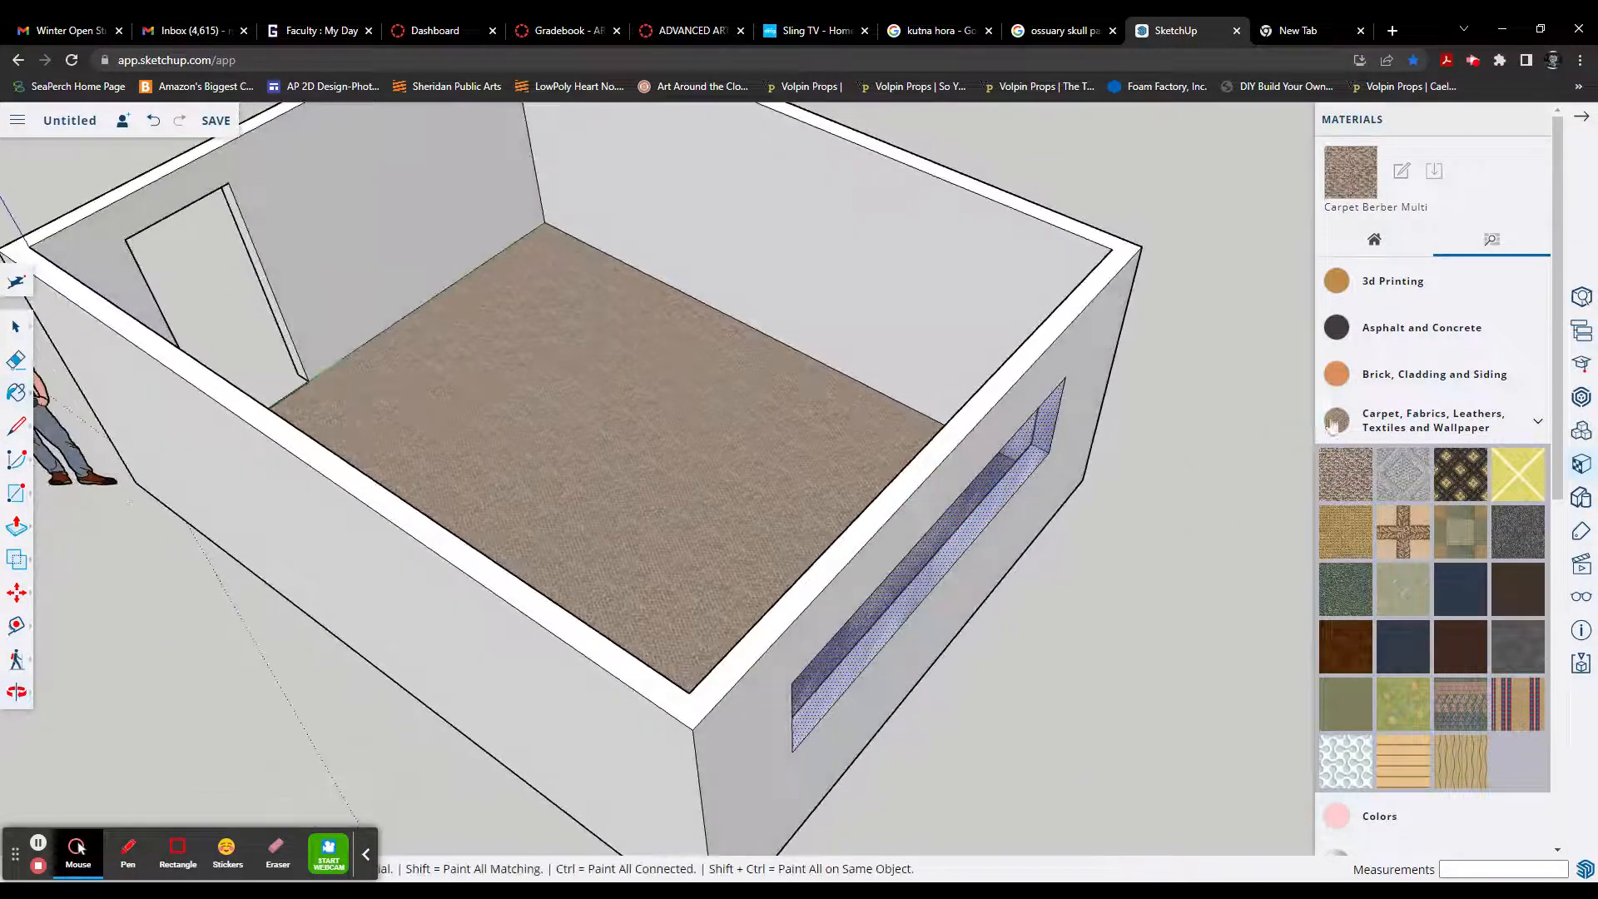
click(1381, 374)
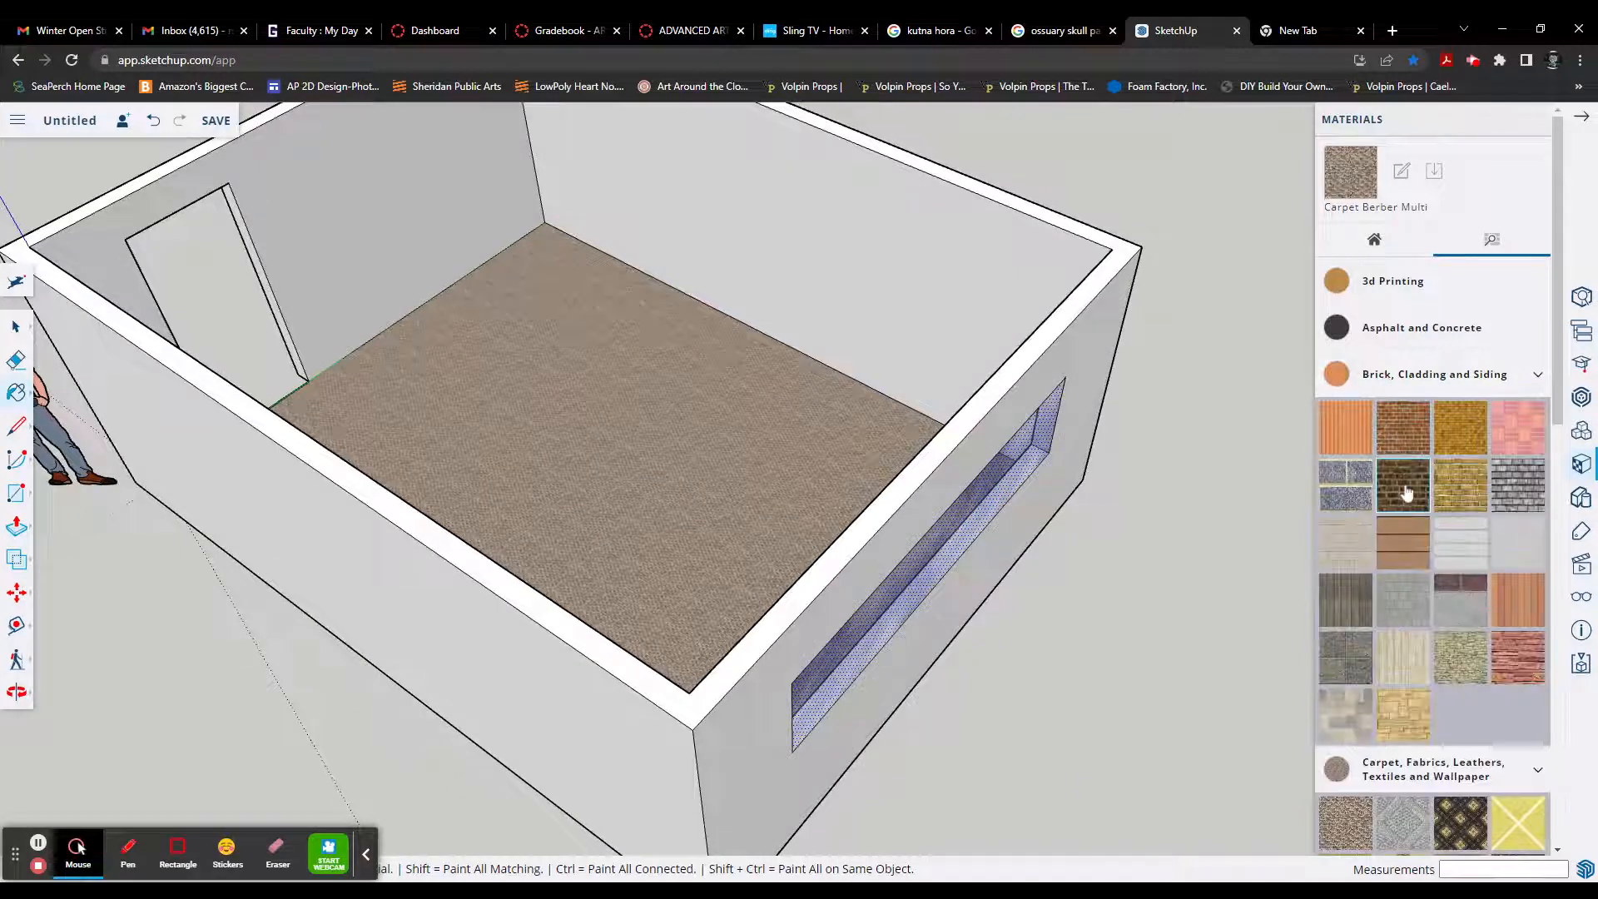
click(1404, 426)
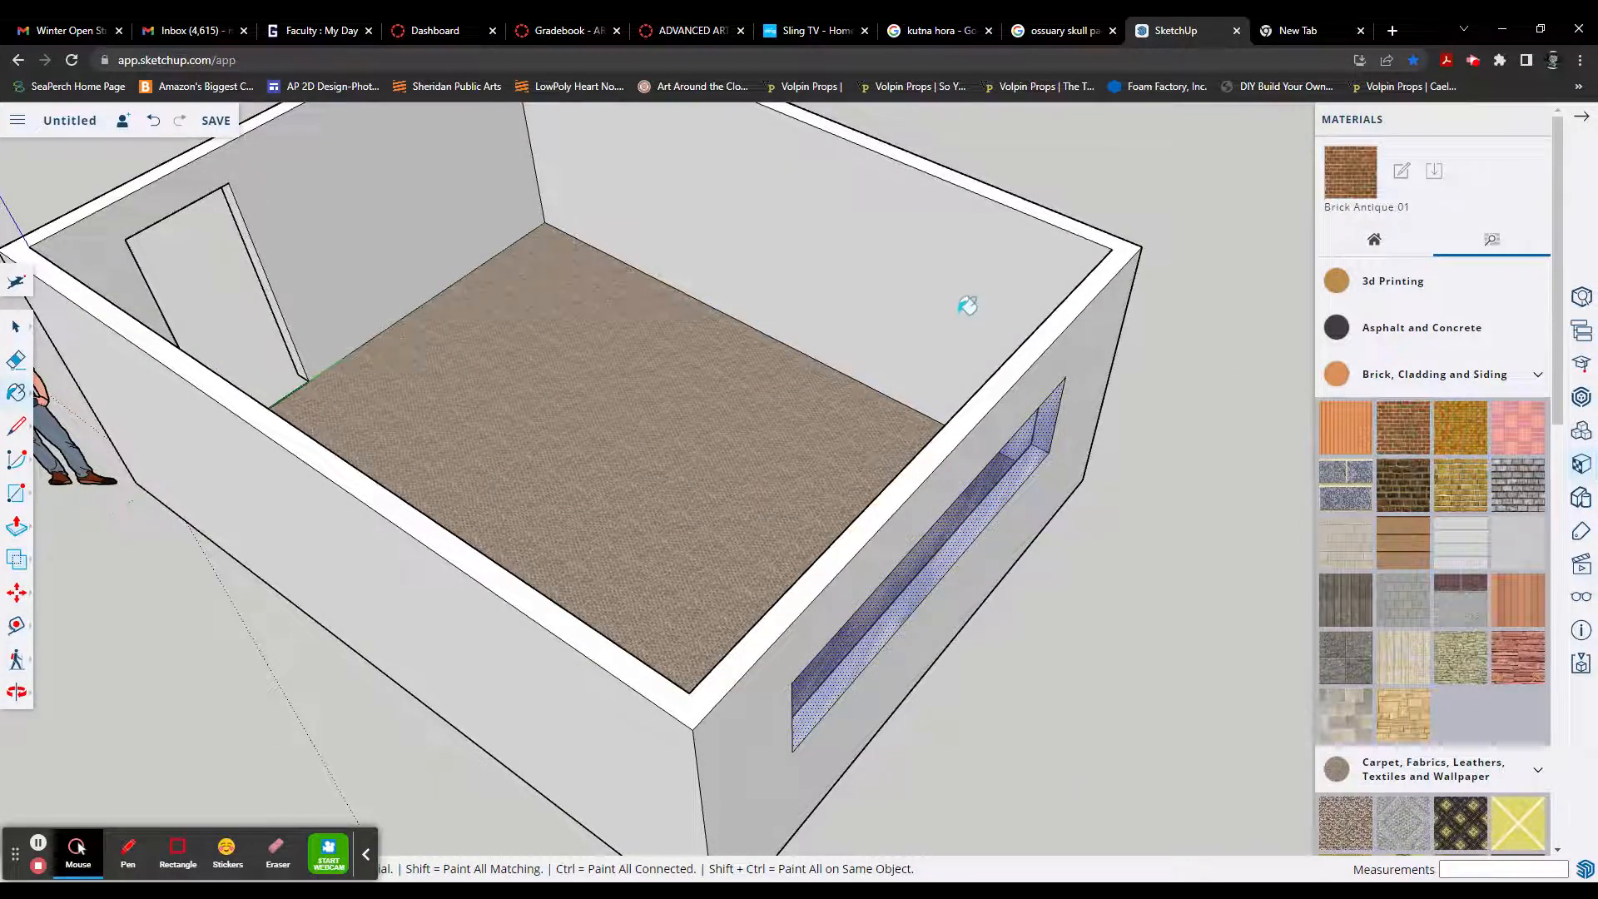
click(957, 315)
click(469, 234)
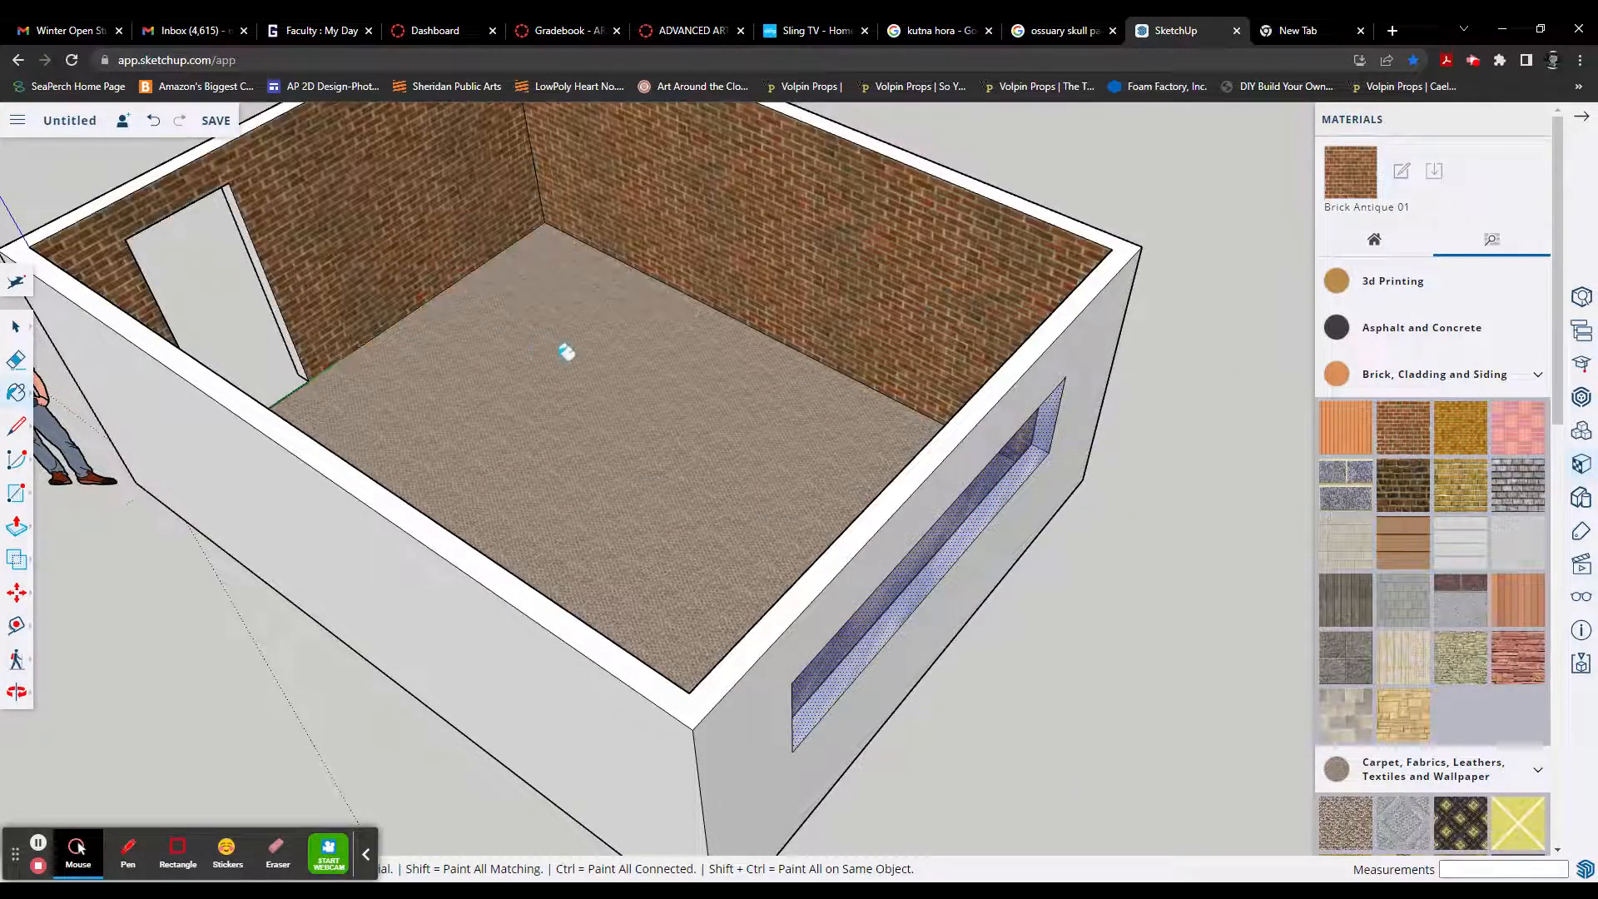
Step: Paint the inner faces of the window wall and the remaining long wall with Brick Antique 01
mouse_move(564, 349)
middle_down()
mouse_move(714, 360)
mouse_move(856, 400)
mouse_move(924, 383)
middle_up()
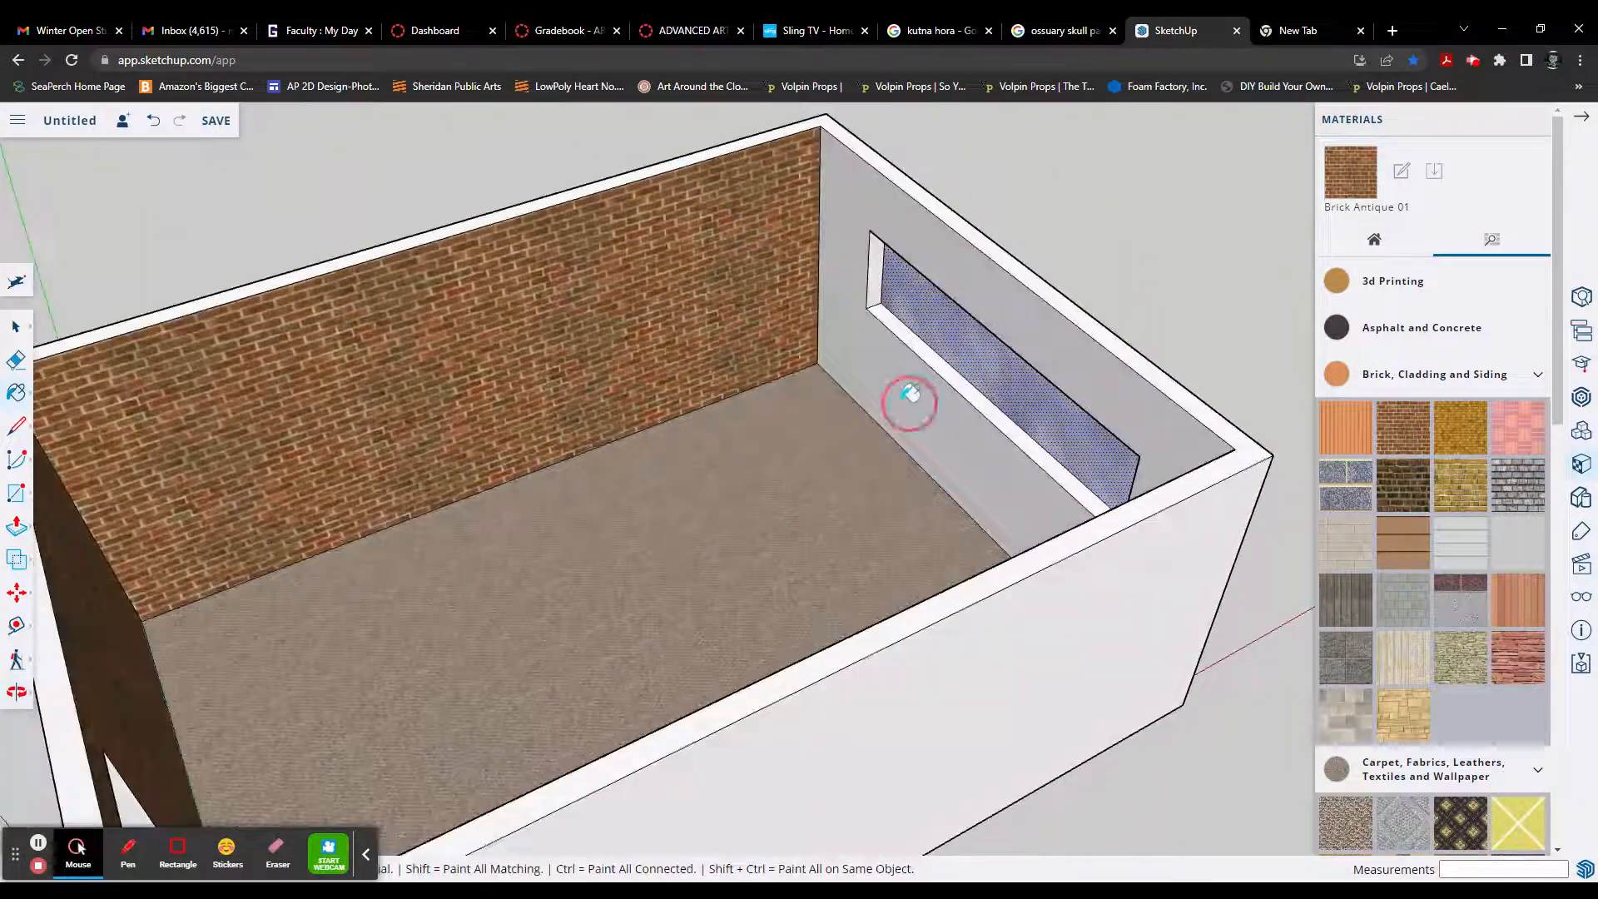
click(910, 399)
mouse_move(705, 408)
middle_down()
mouse_move(927, 413)
mouse_move(878, 495)
mouse_move(1059, 457)
middle_up()
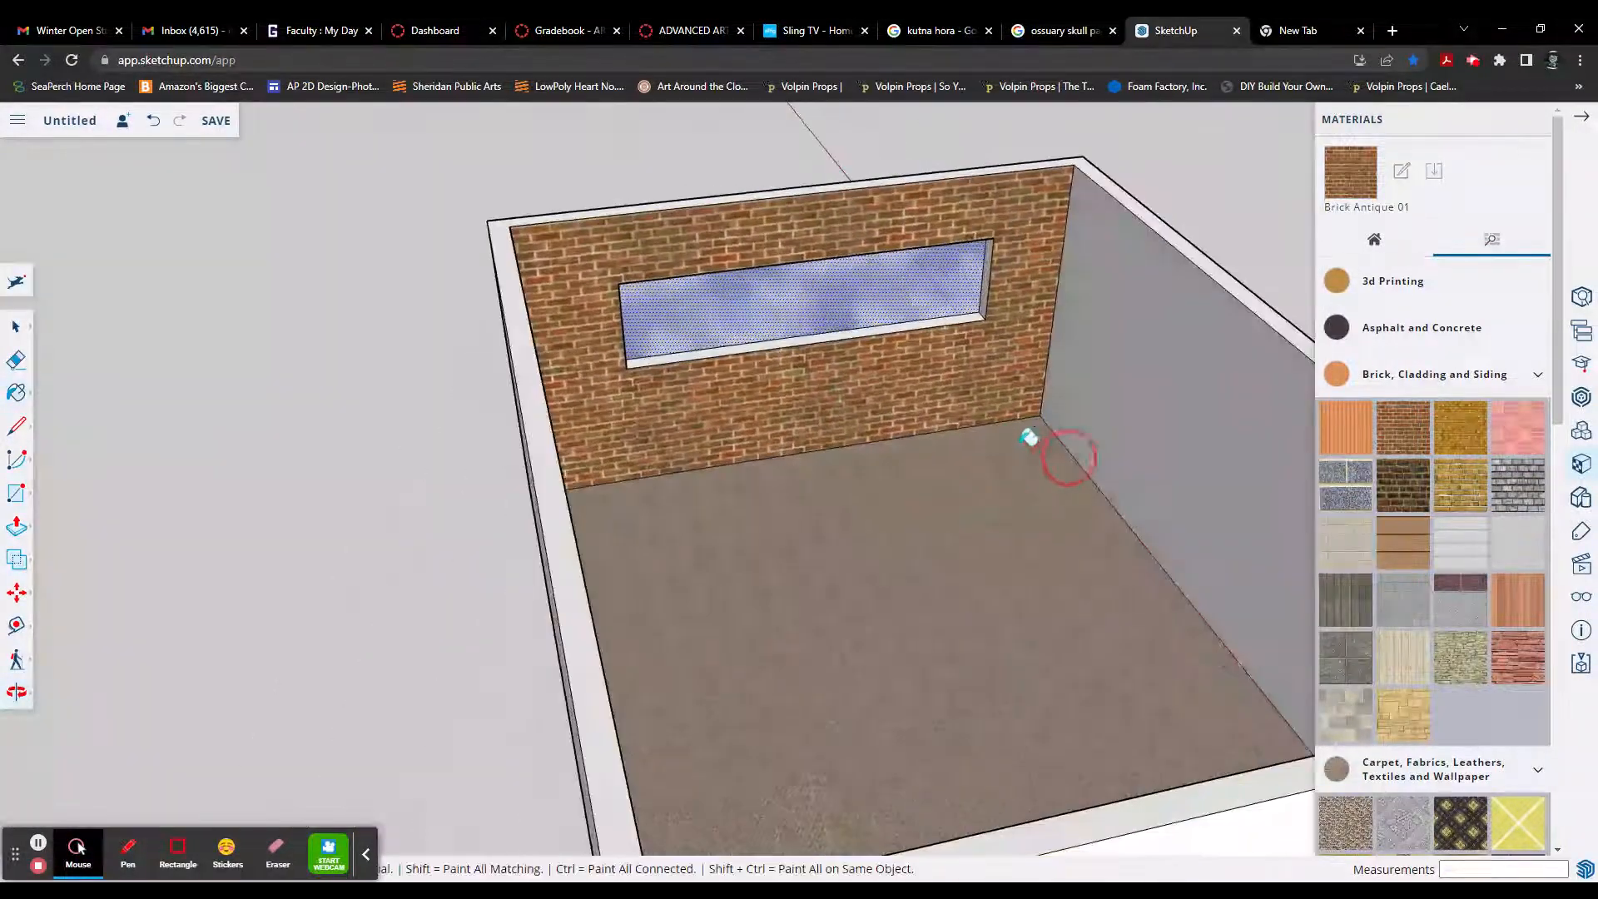
click(1134, 416)
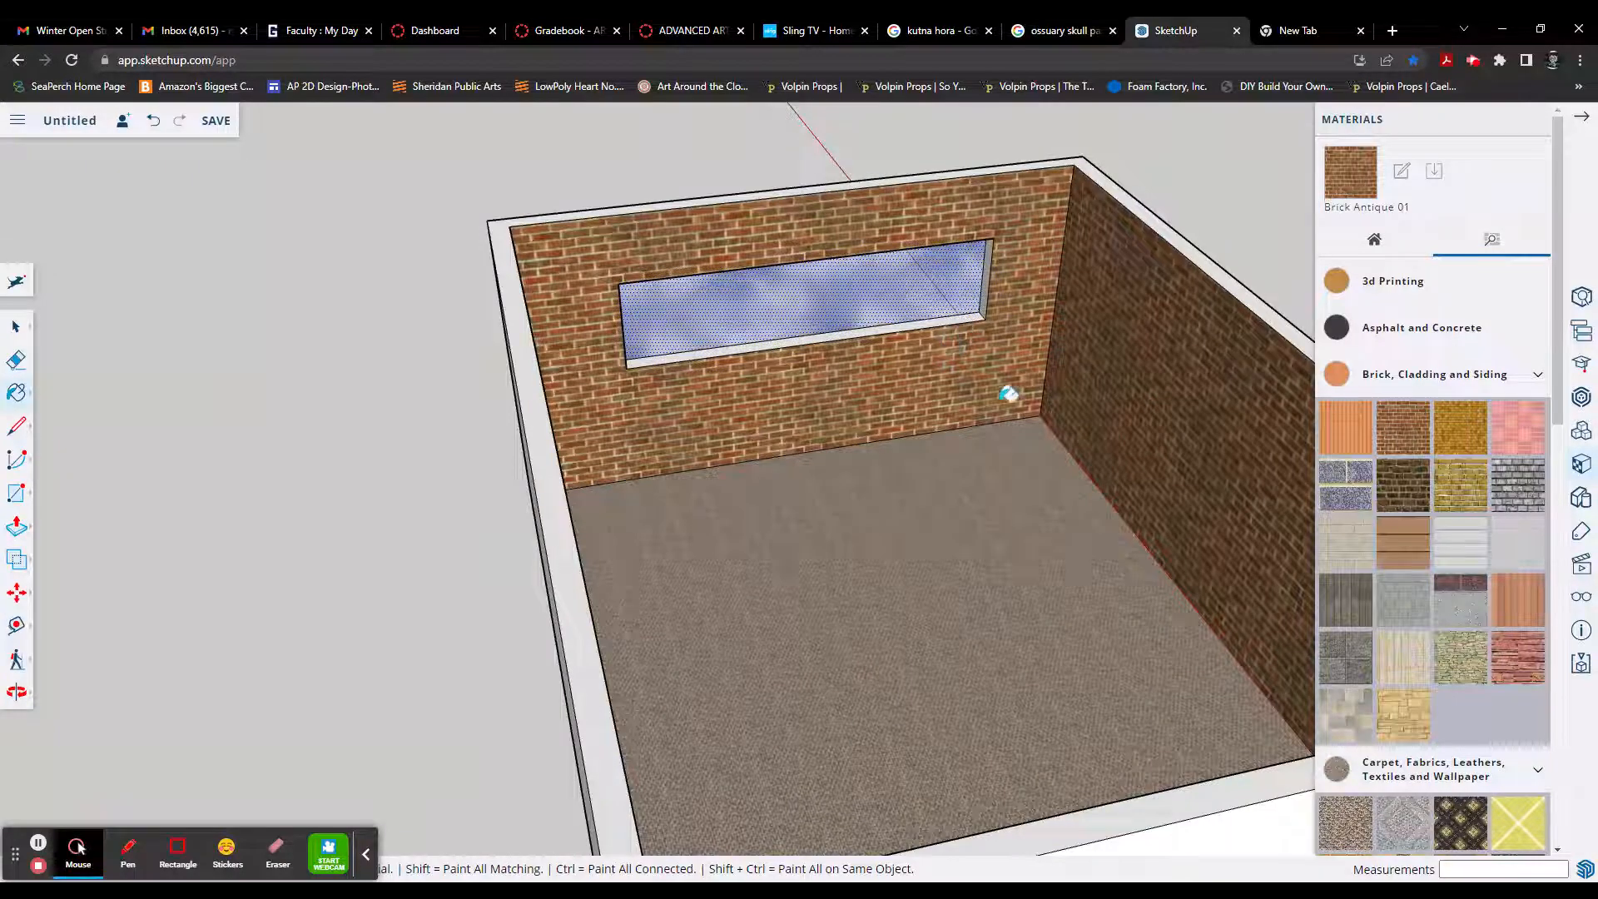
Step: Try the dark grey carpet on the room's floor
scroll(1056, 488, down, 8)
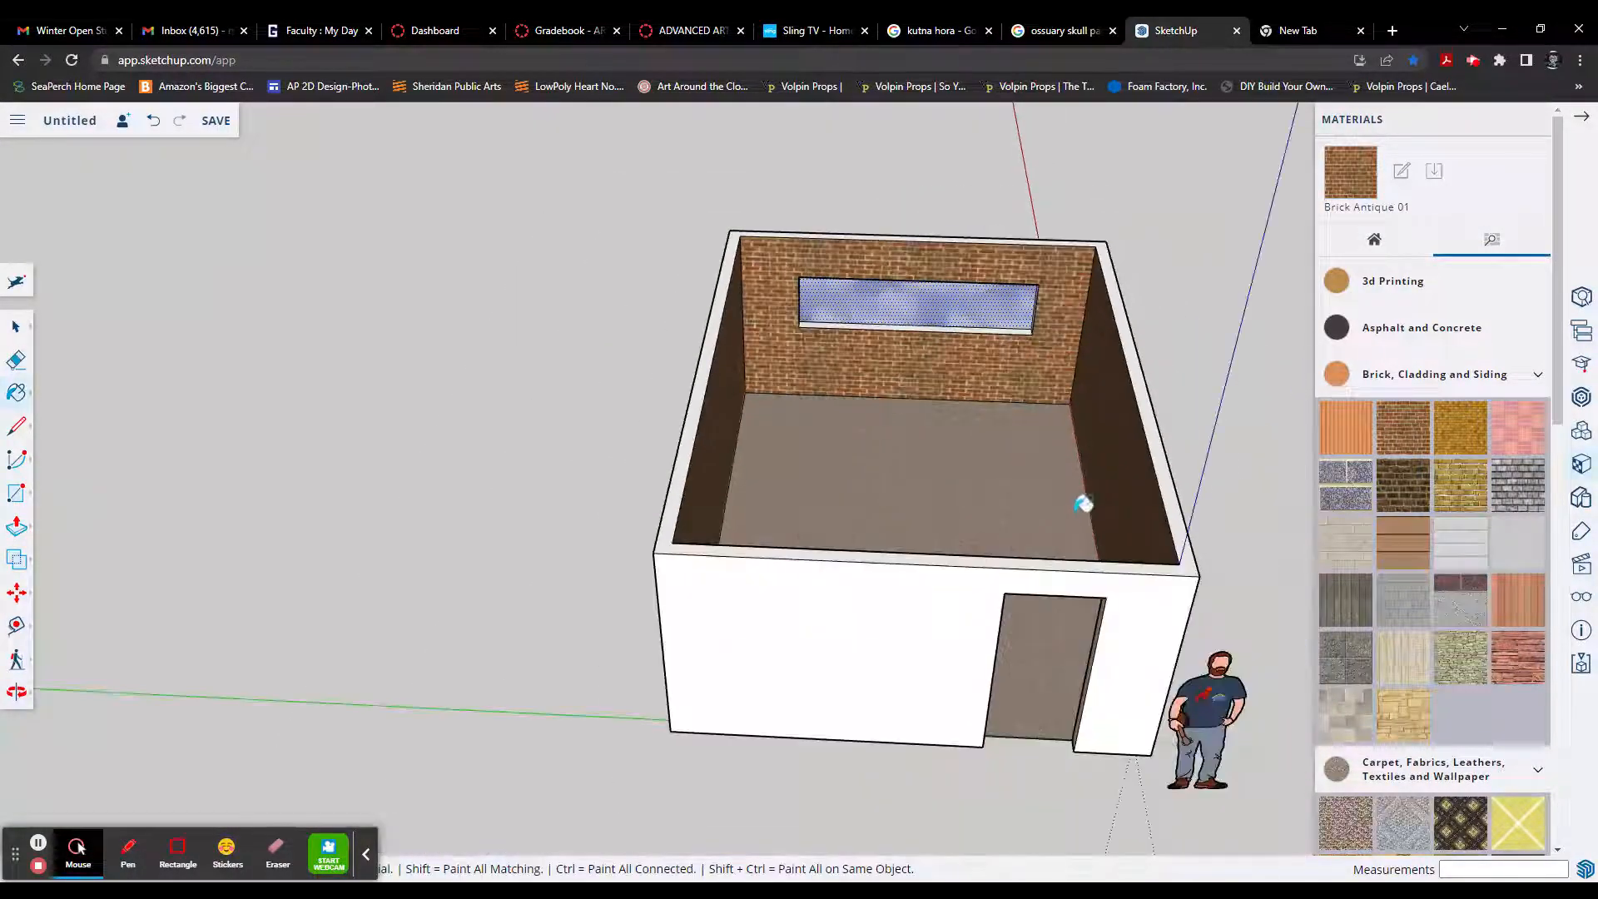
middle_drag(1083, 502, 928, 468)
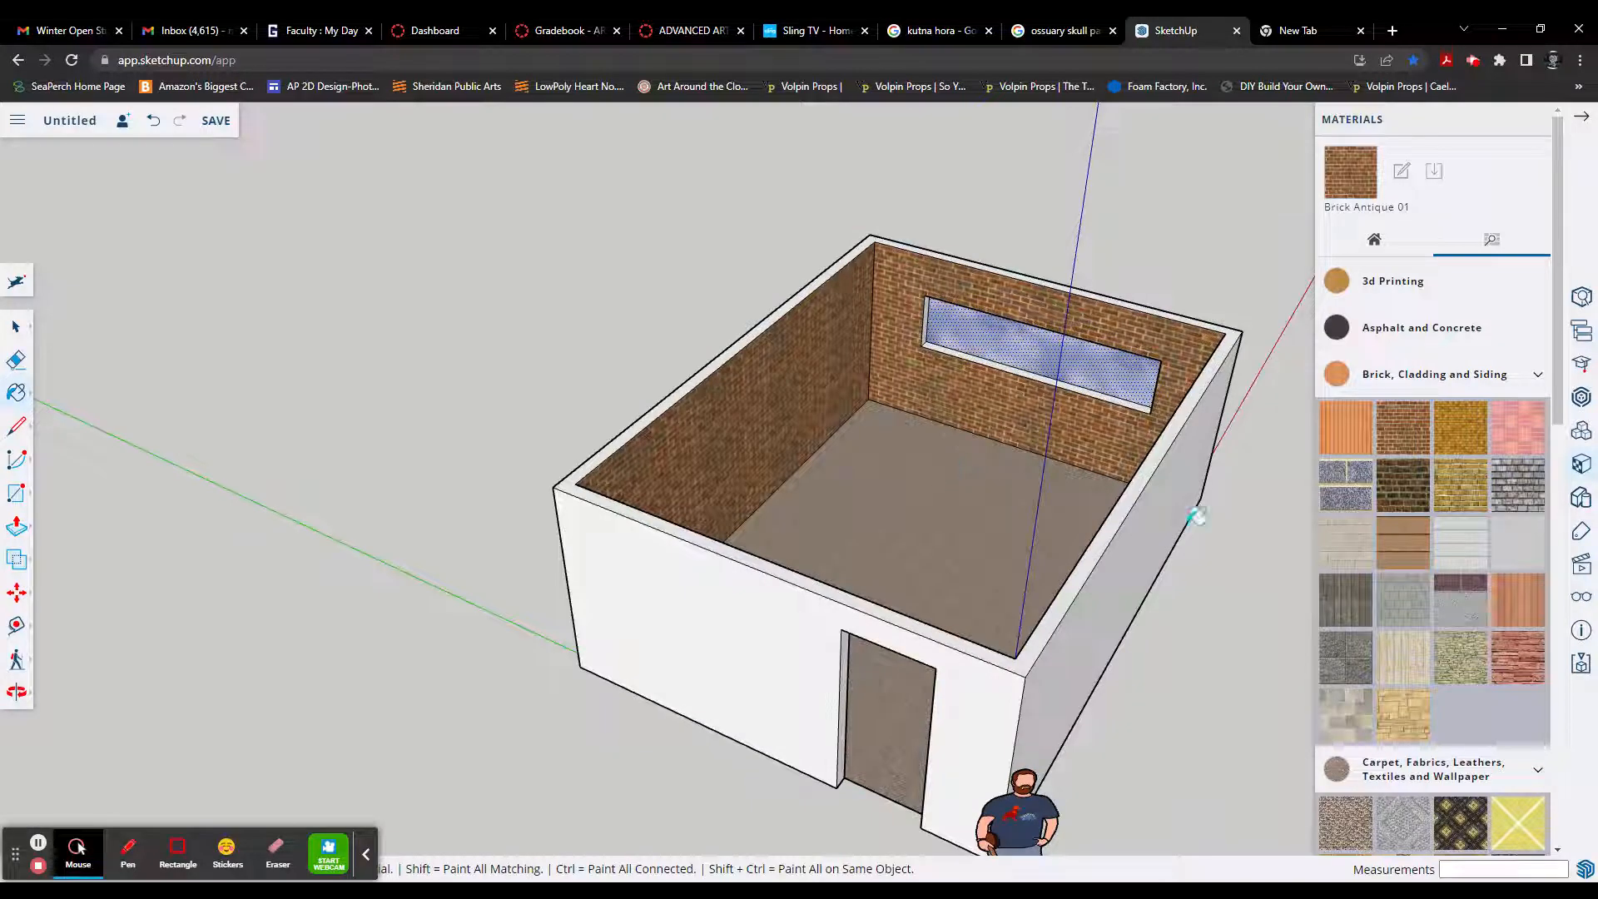
scroll(1509, 787, down, 2)
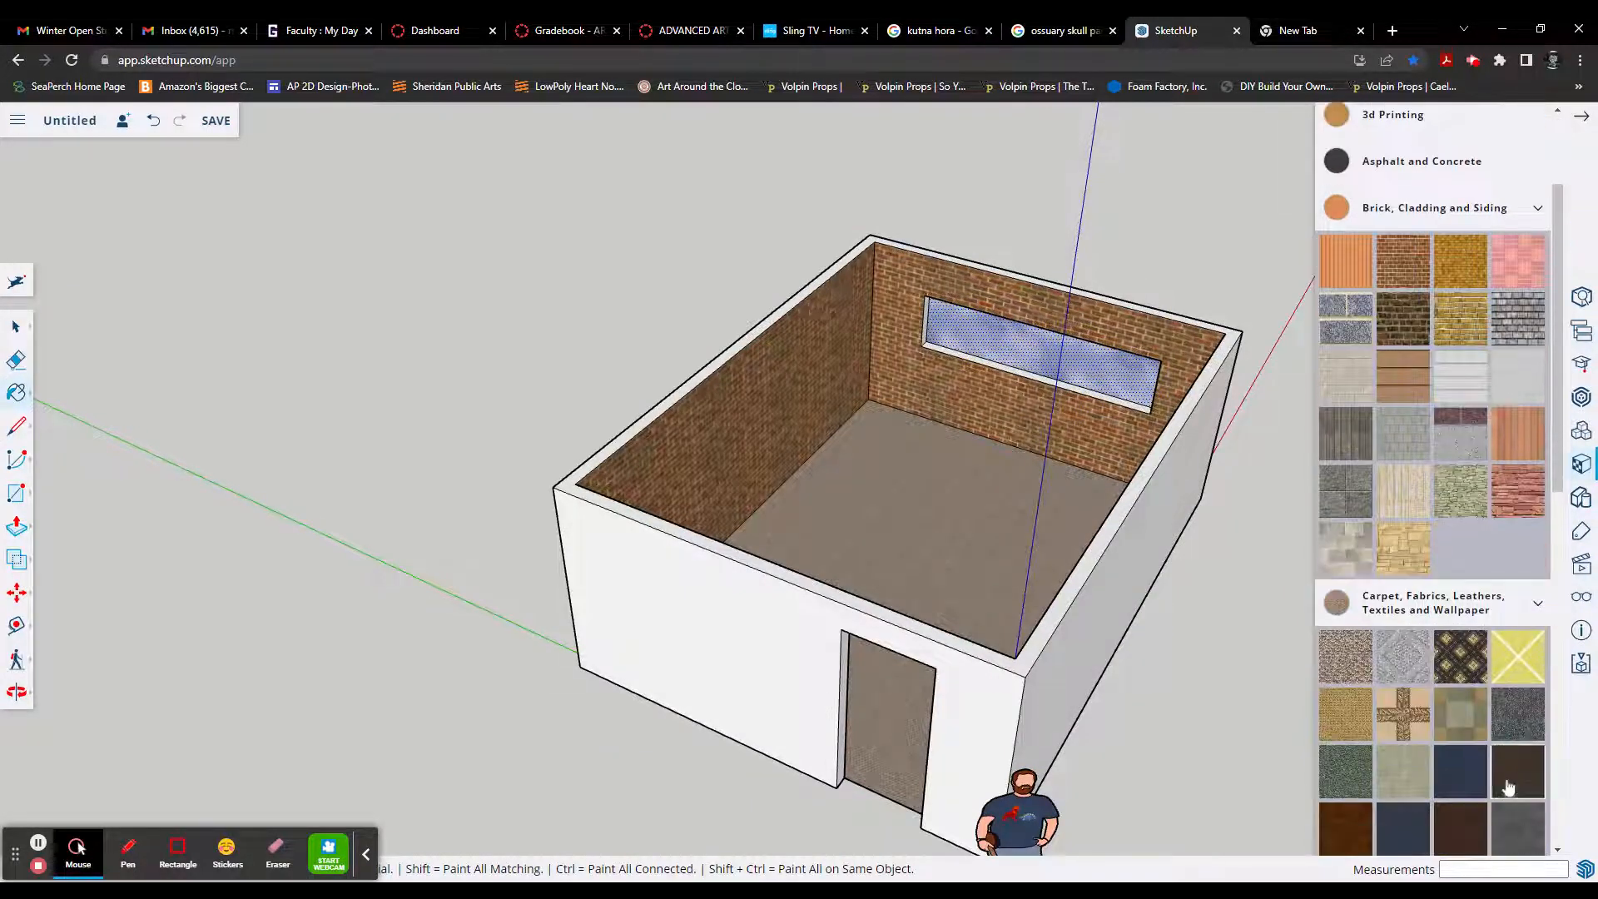
click(1502, 709)
shift+click(1026, 591)
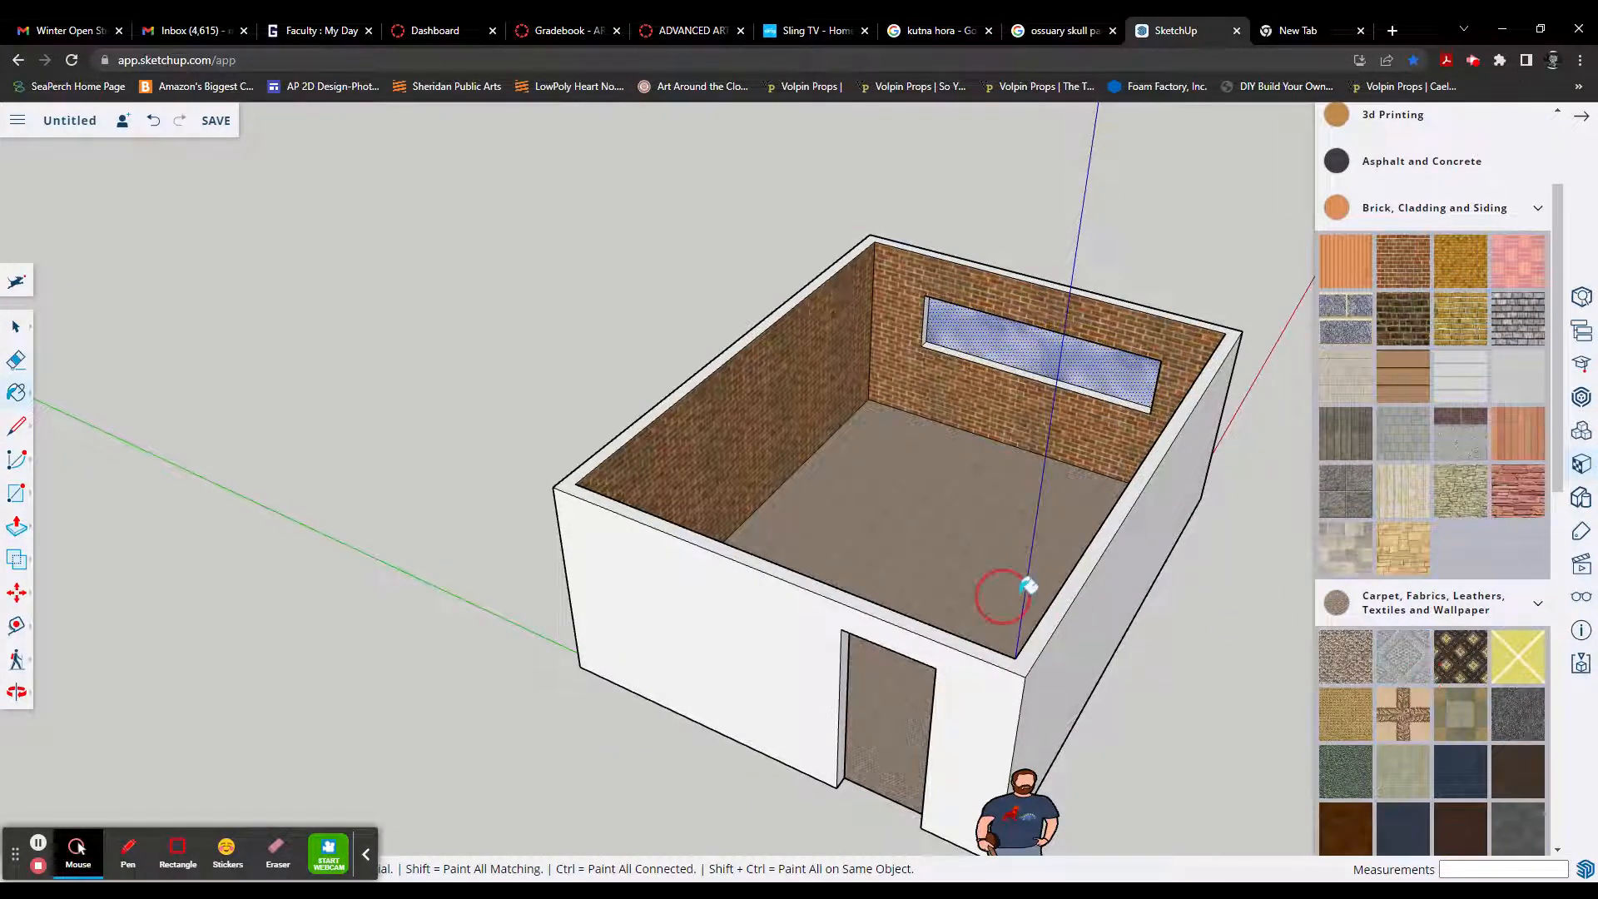
Step: Repaint the room's floor with Carpet Diamond Yellow
click(1509, 649)
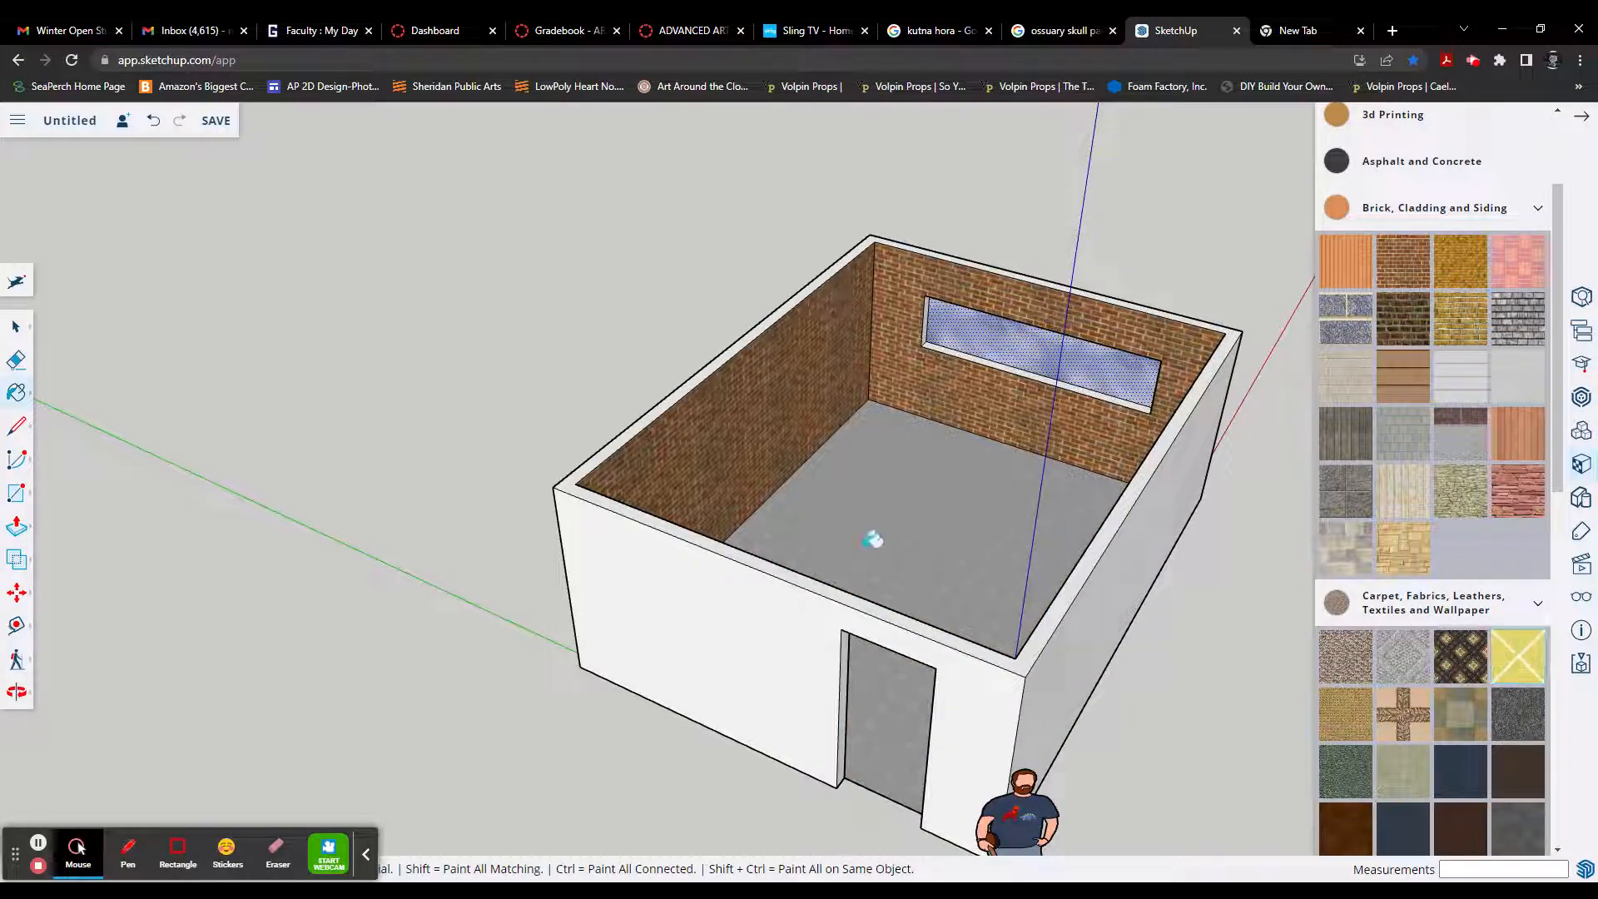
shift+click(871, 537)
mouse_move(870, 537)
middle_down()
mouse_move(1003, 614)
mouse_move(989, 601)
mouse_move(938, 599)
mouse_move(1024, 641)
mouse_move(714, 682)
mouse_move(609, 672)
middle_up()
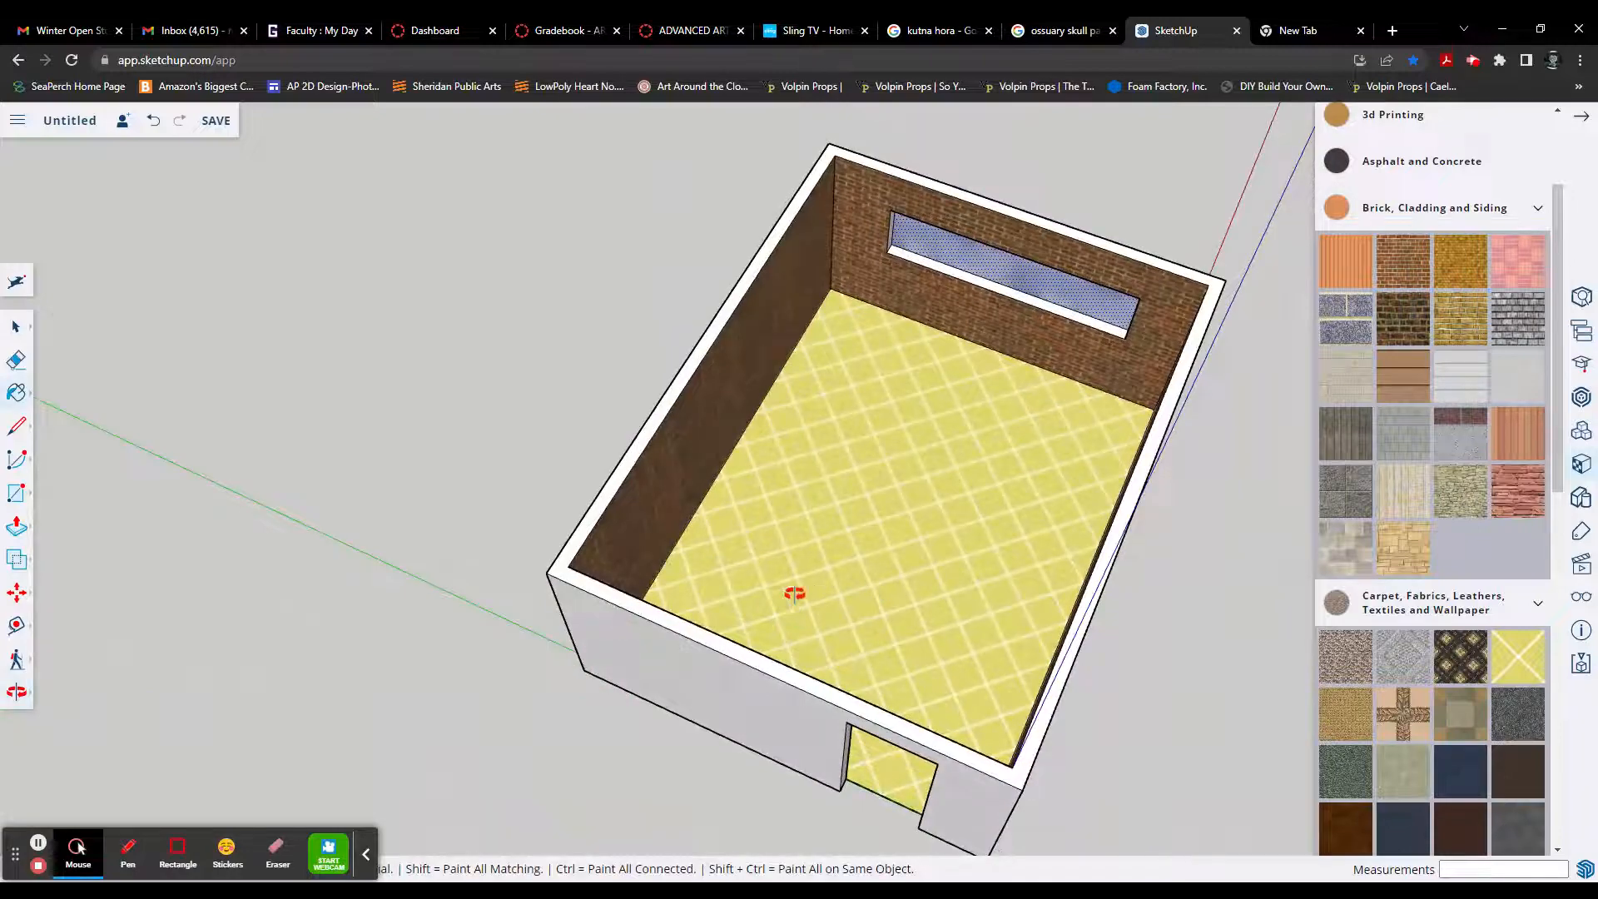
middle_drag(792, 588, 549, 575)
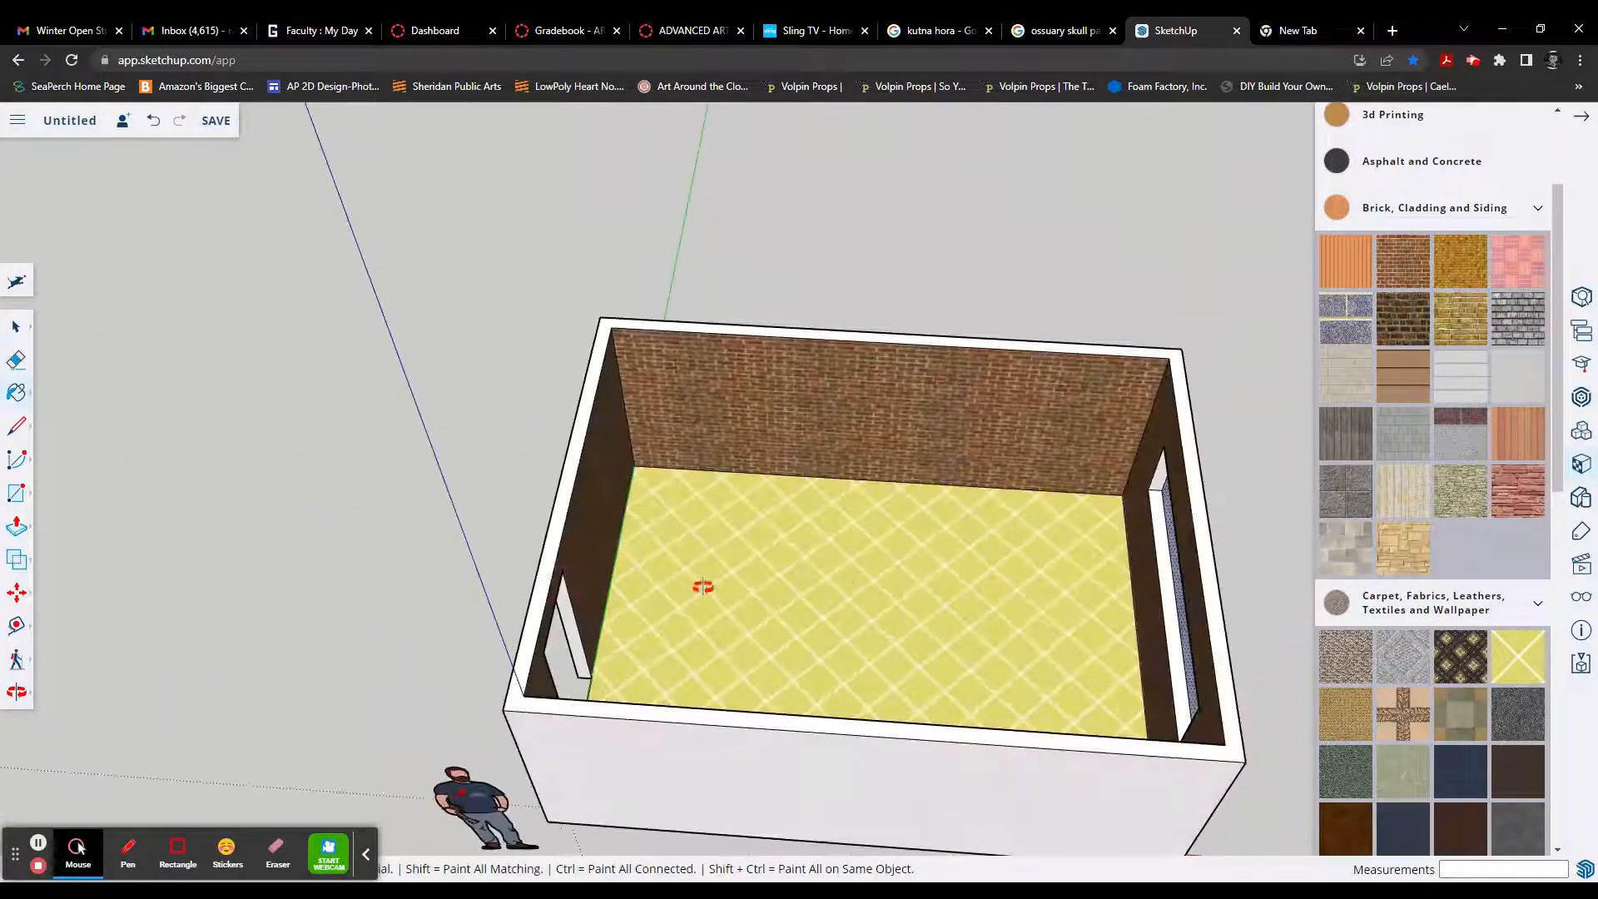
middle_drag(704, 583, 579, 583)
scroll(891, 617, down, 2)
mouse_move(890, 617)
middle_down()
mouse_move(741, 617)
mouse_move(821, 613)
mouse_move(685, 636)
mouse_move(781, 578)
mouse_move(749, 589)
mouse_move(792, 541)
mouse_move(757, 557)
mouse_move(772, 537)
mouse_move(703, 546)
mouse_move(553, 525)
mouse_move(553, 499)
middle_up()
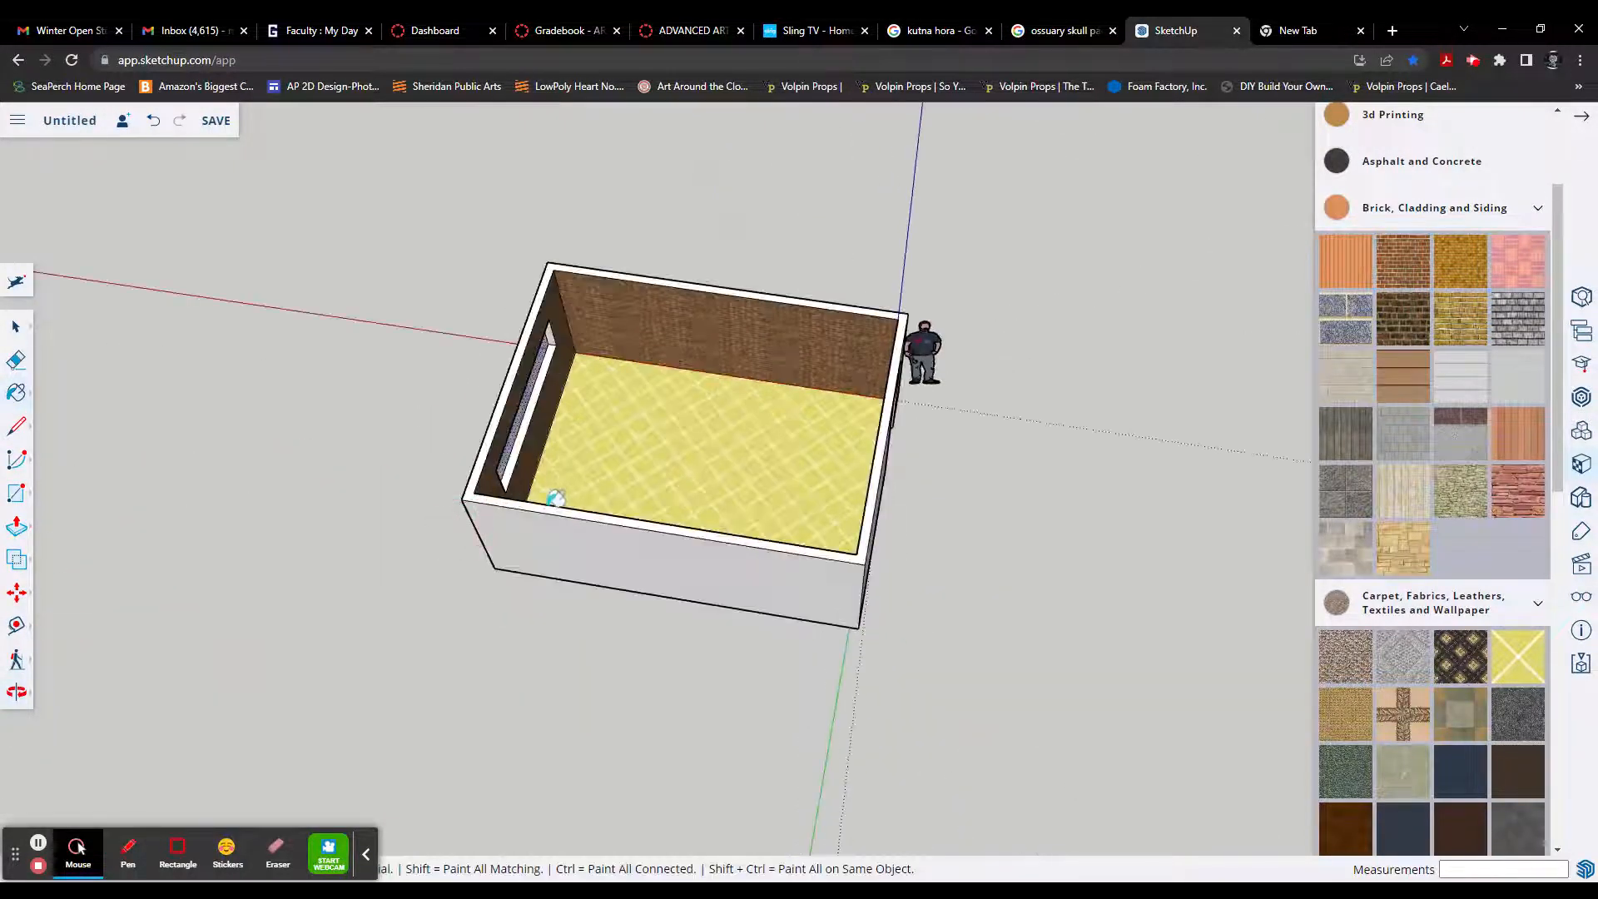
middle_drag(756, 454, 830, 328)
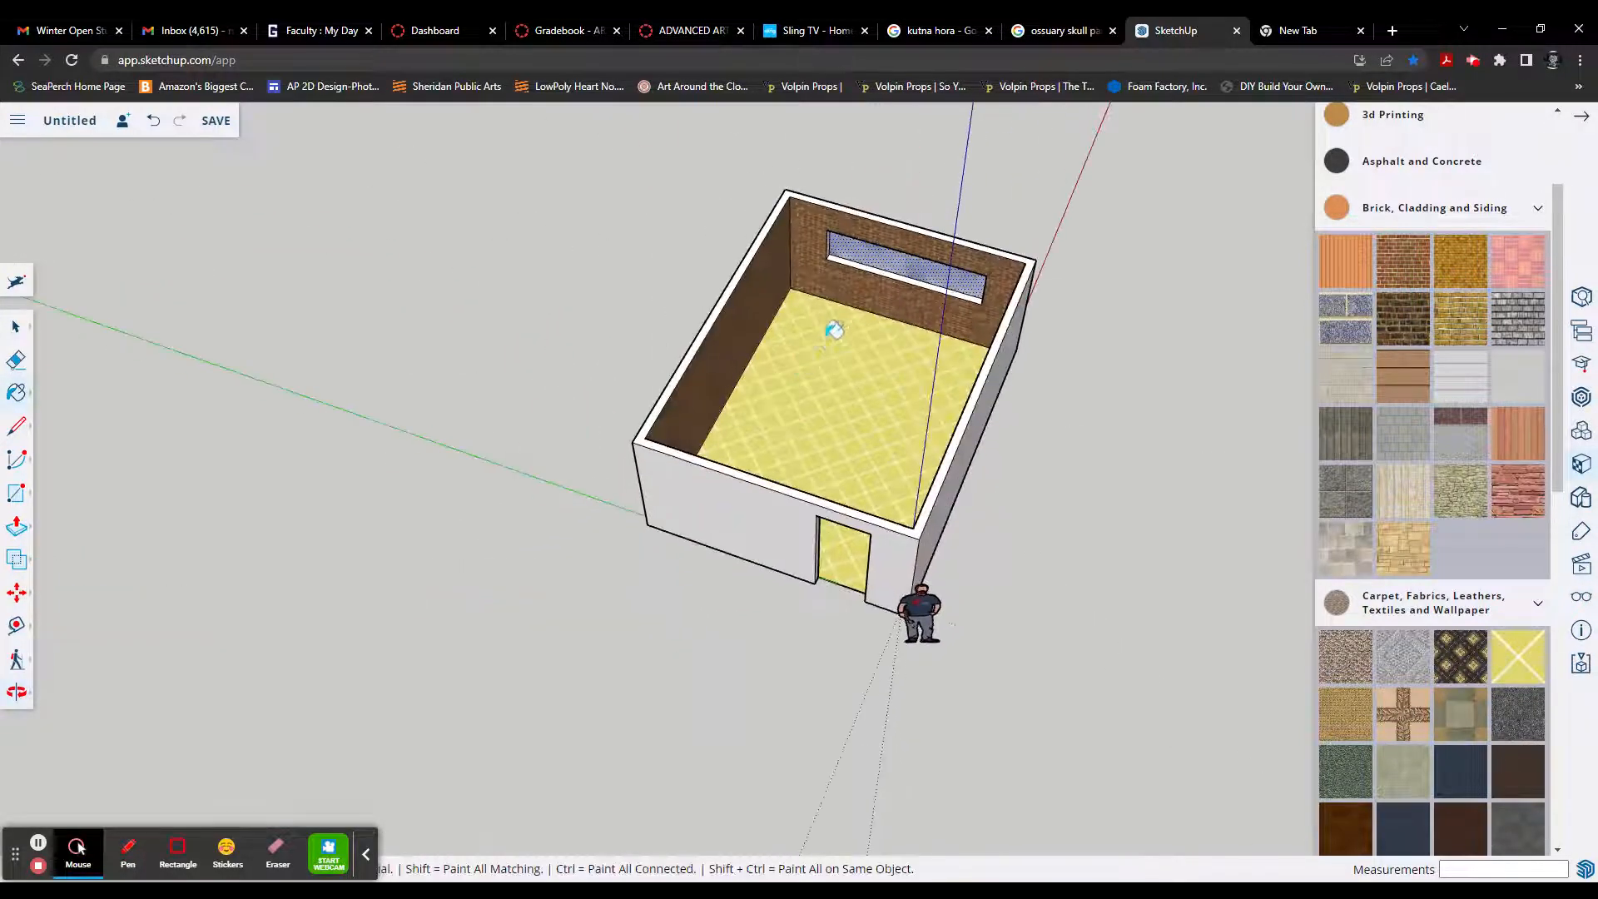
Step: Draw a 6' by 4' rectangle on the floor, starting from the corner between the window wall and the long wall opposite the origin side
scroll(836, 326, up, 5)
scroll(848, 381, down, 3)
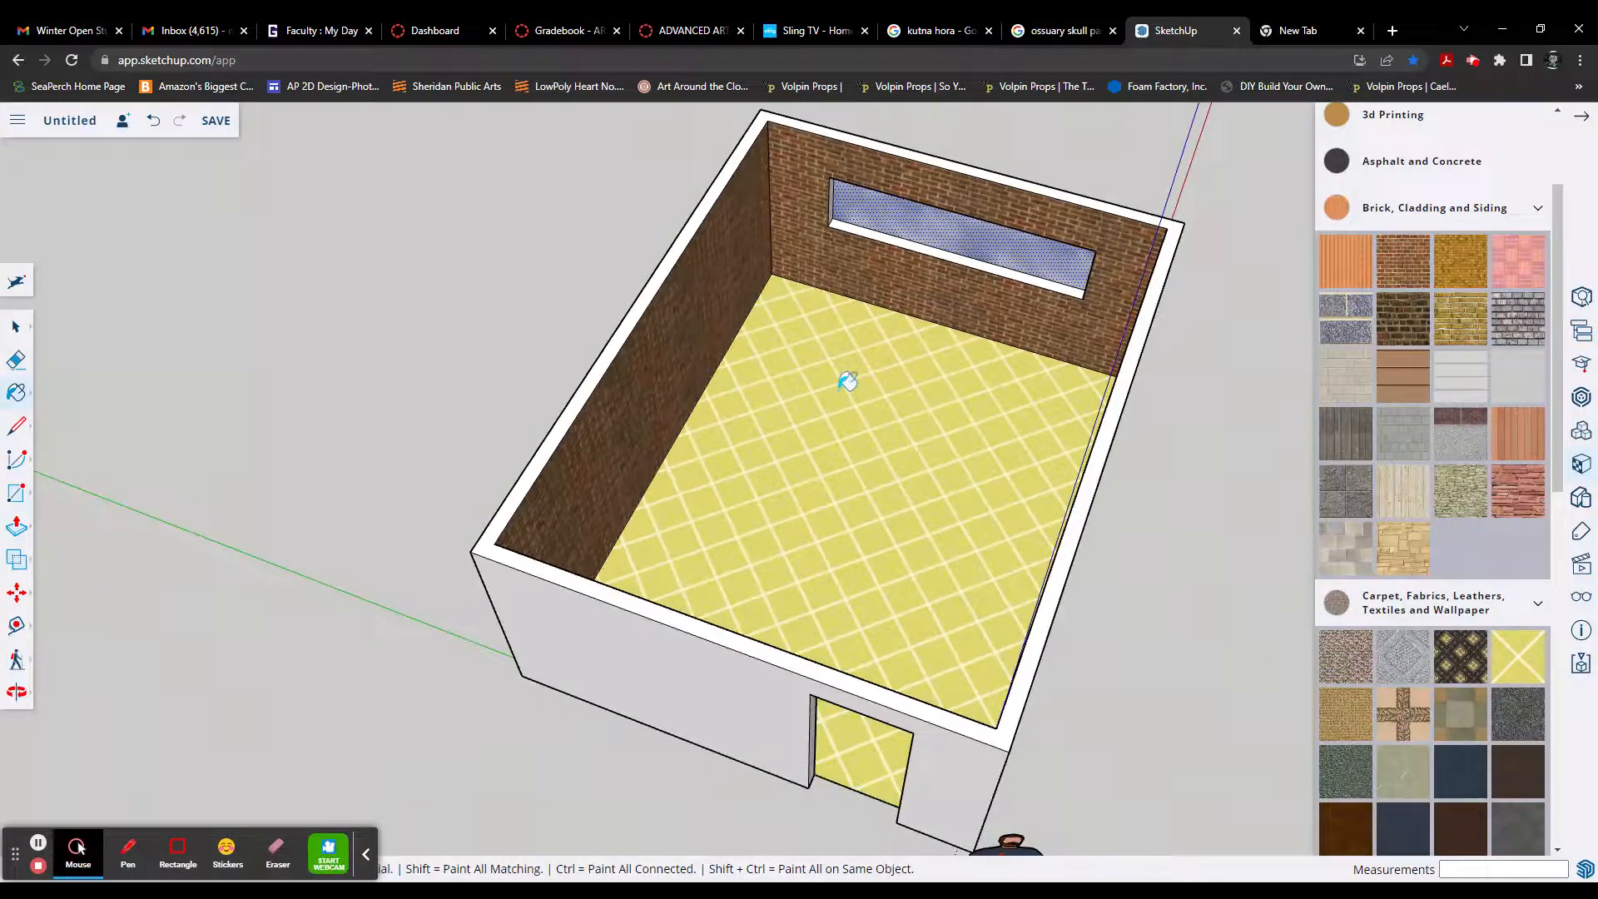
key(r)
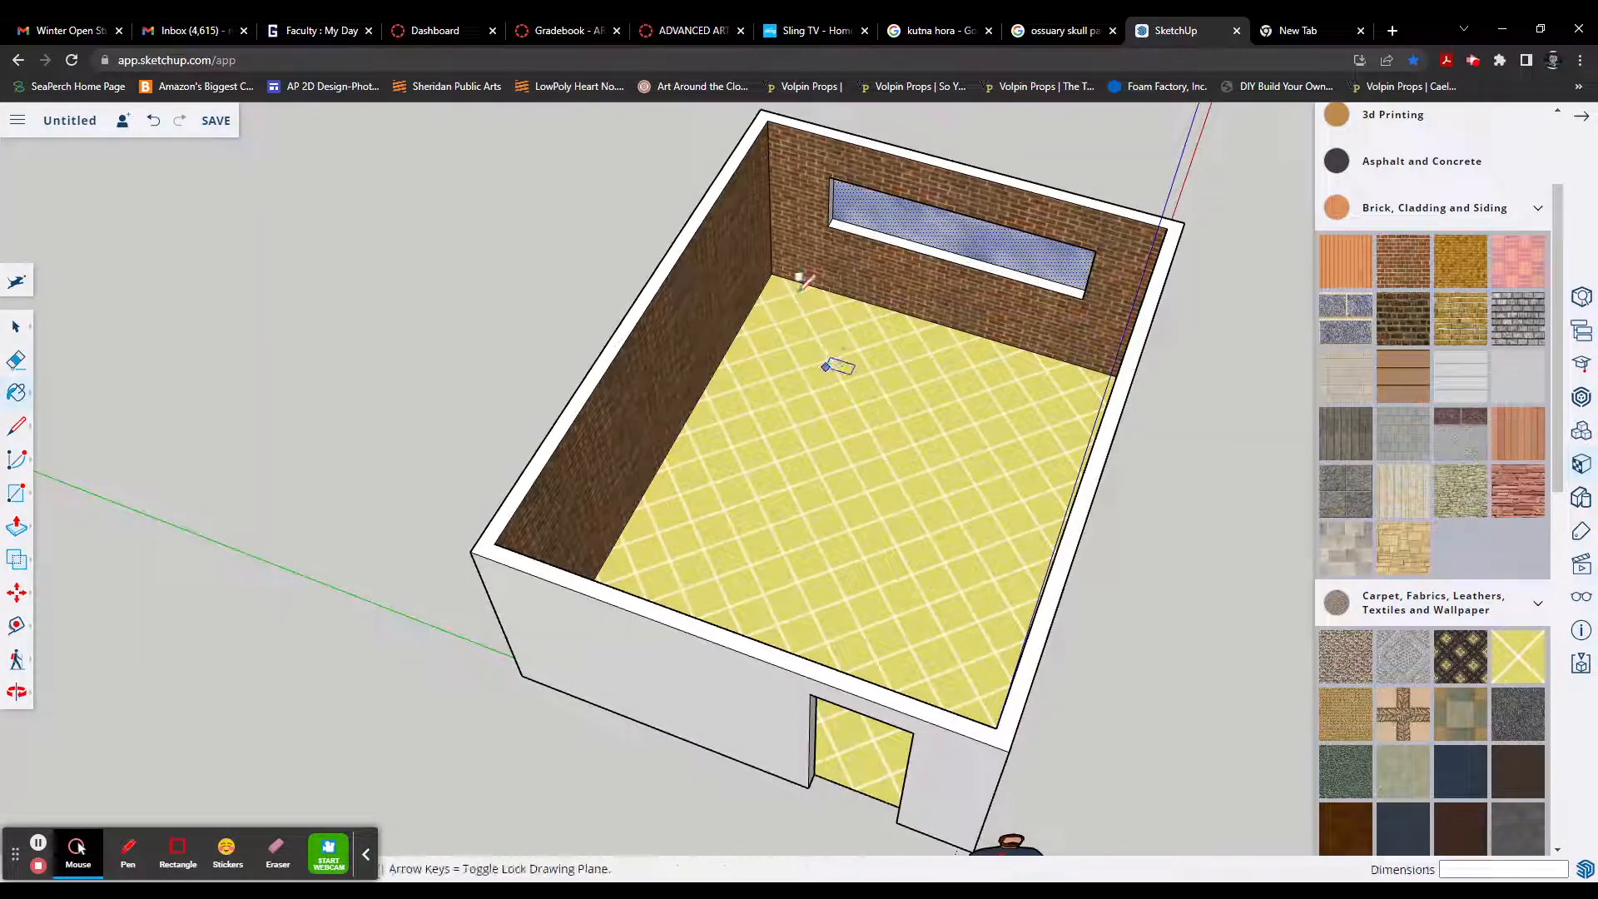
click(772, 273)
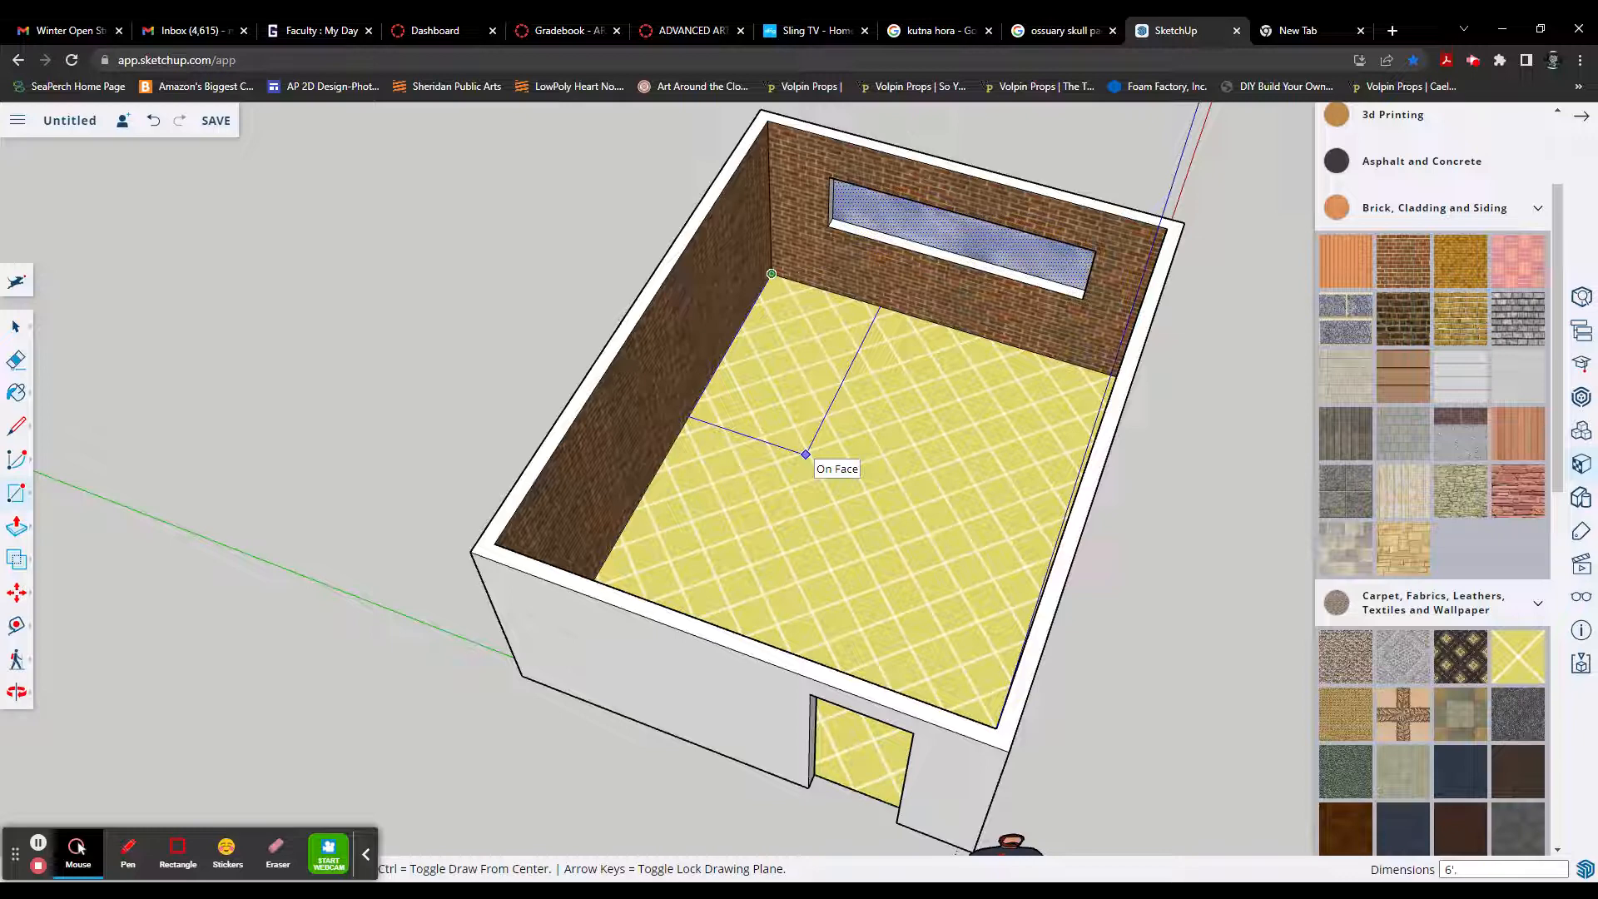
click(806, 404)
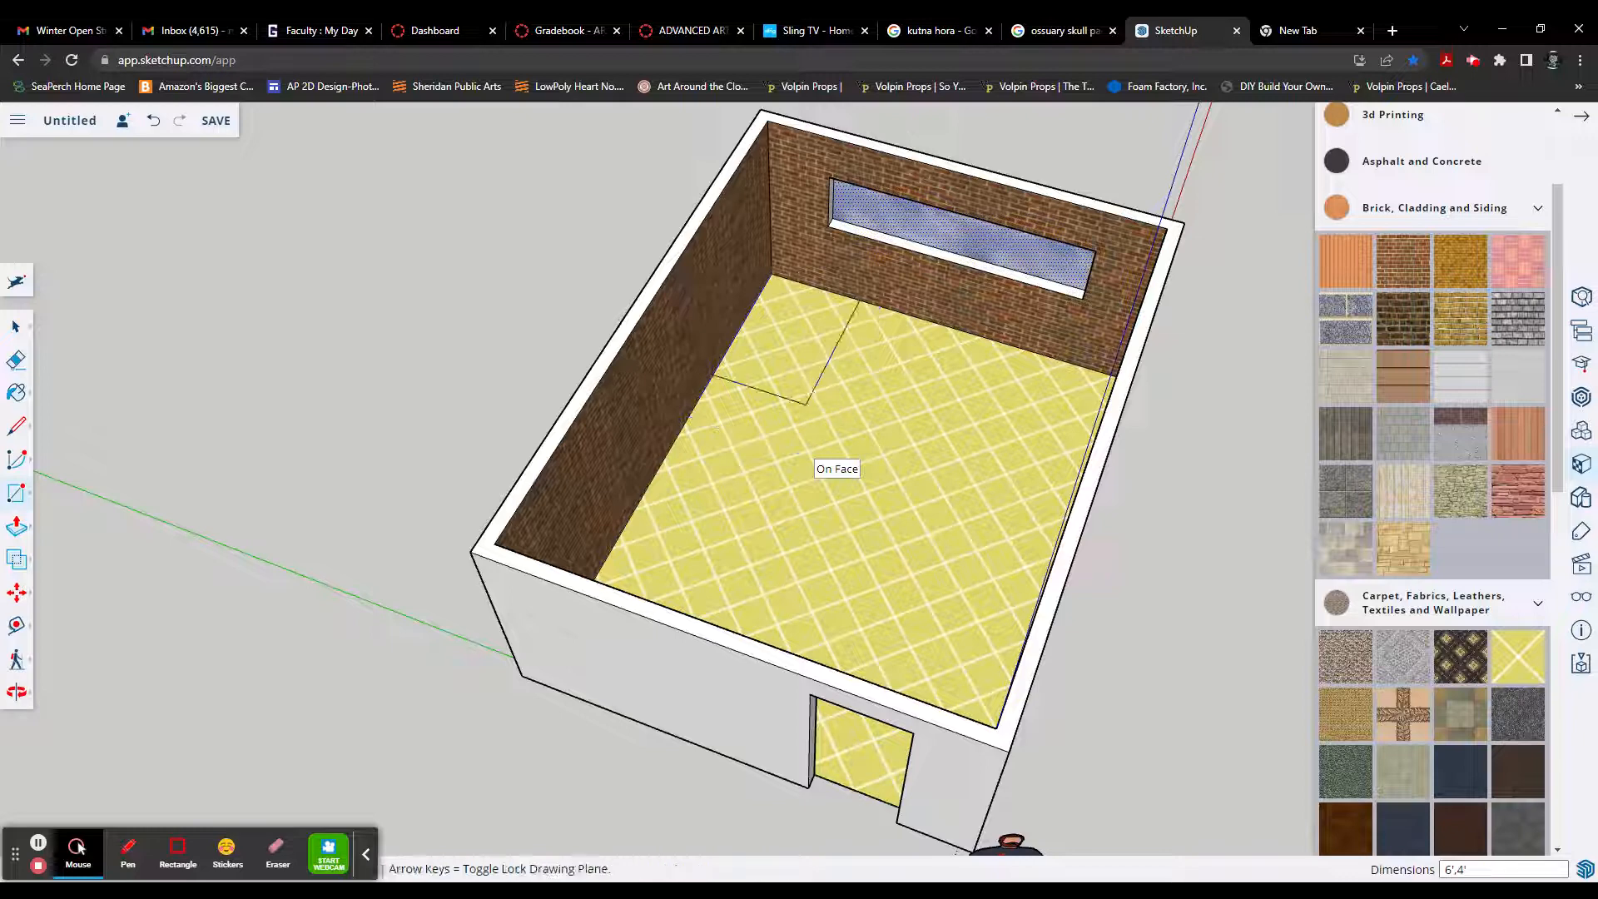
Step: Push/Pull the corner rectangle up 24" from the floor to form a bed-sized box
scroll(791, 328, up, 3)
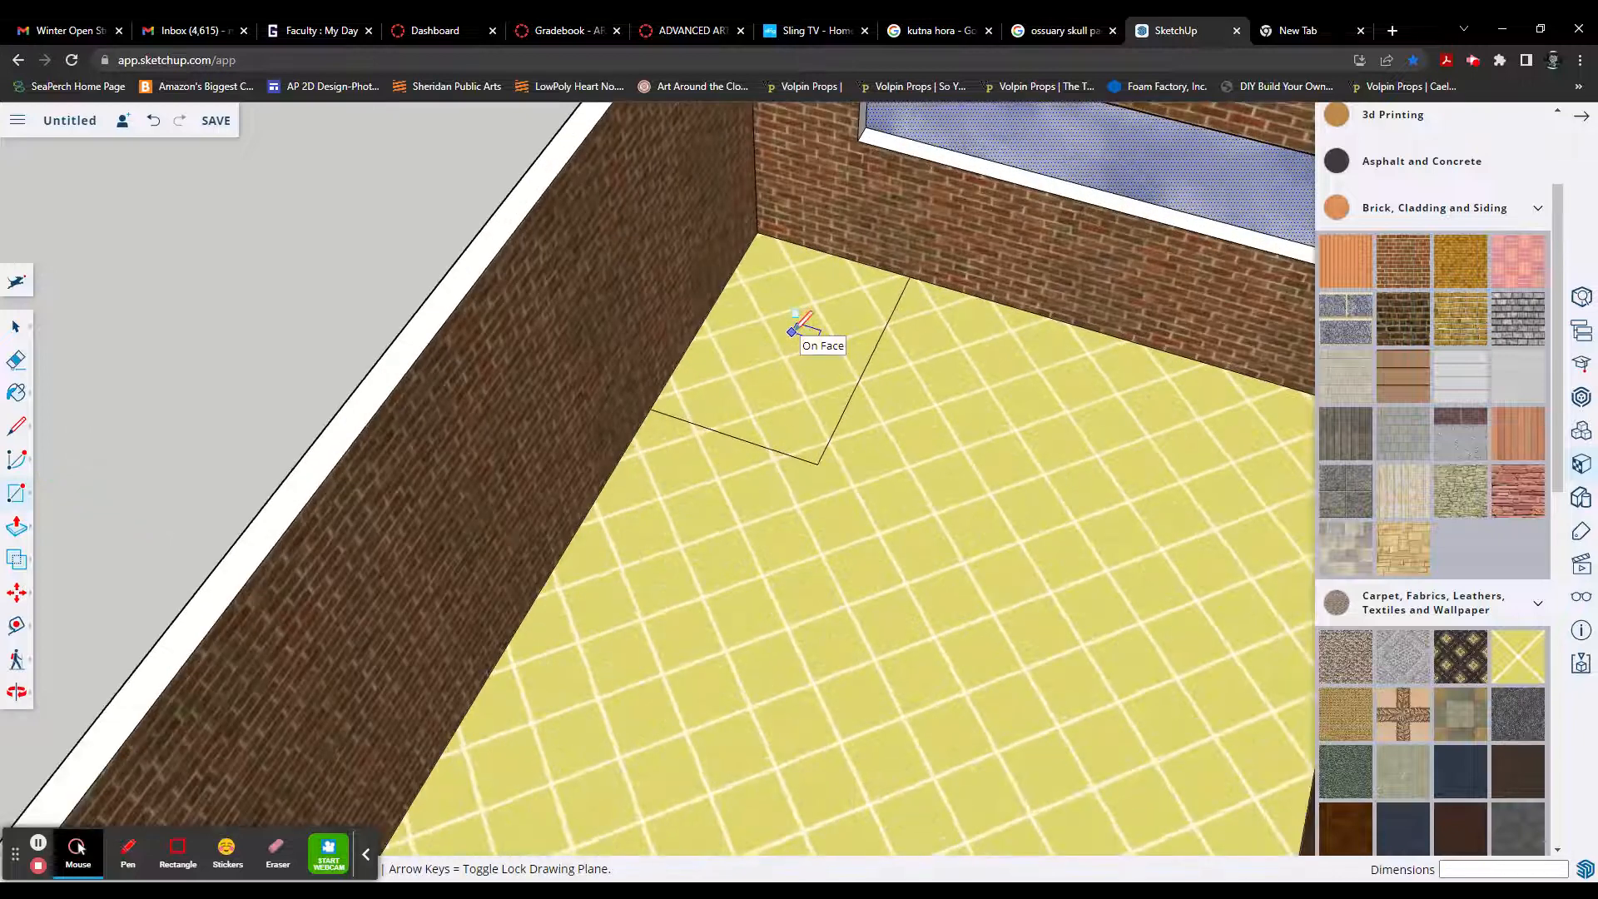
key(p)
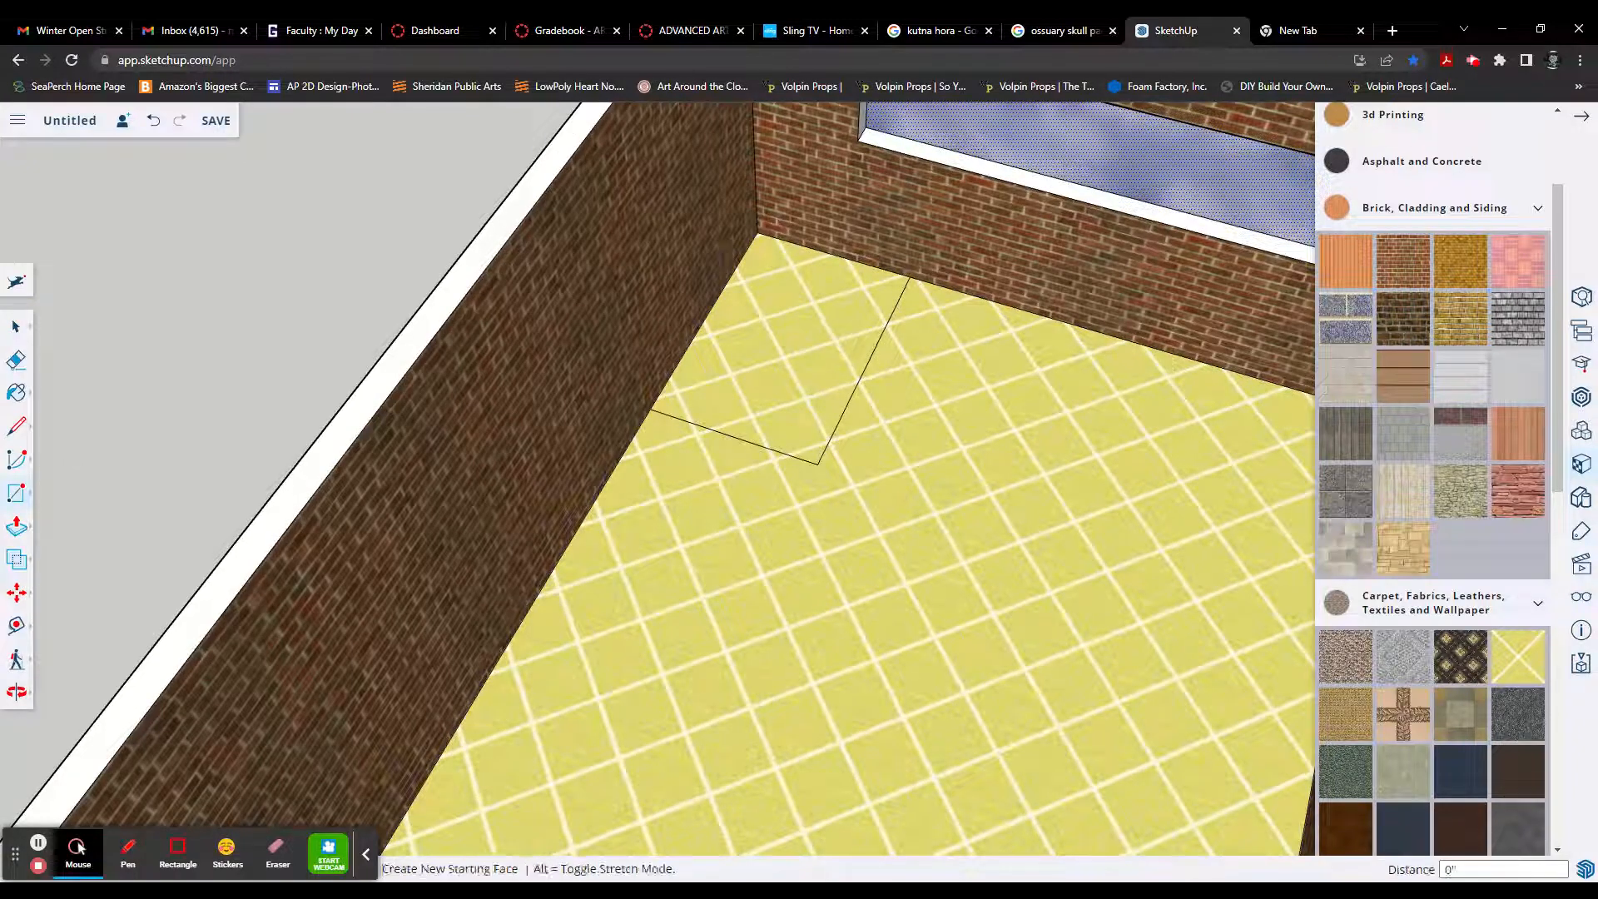
key(space)
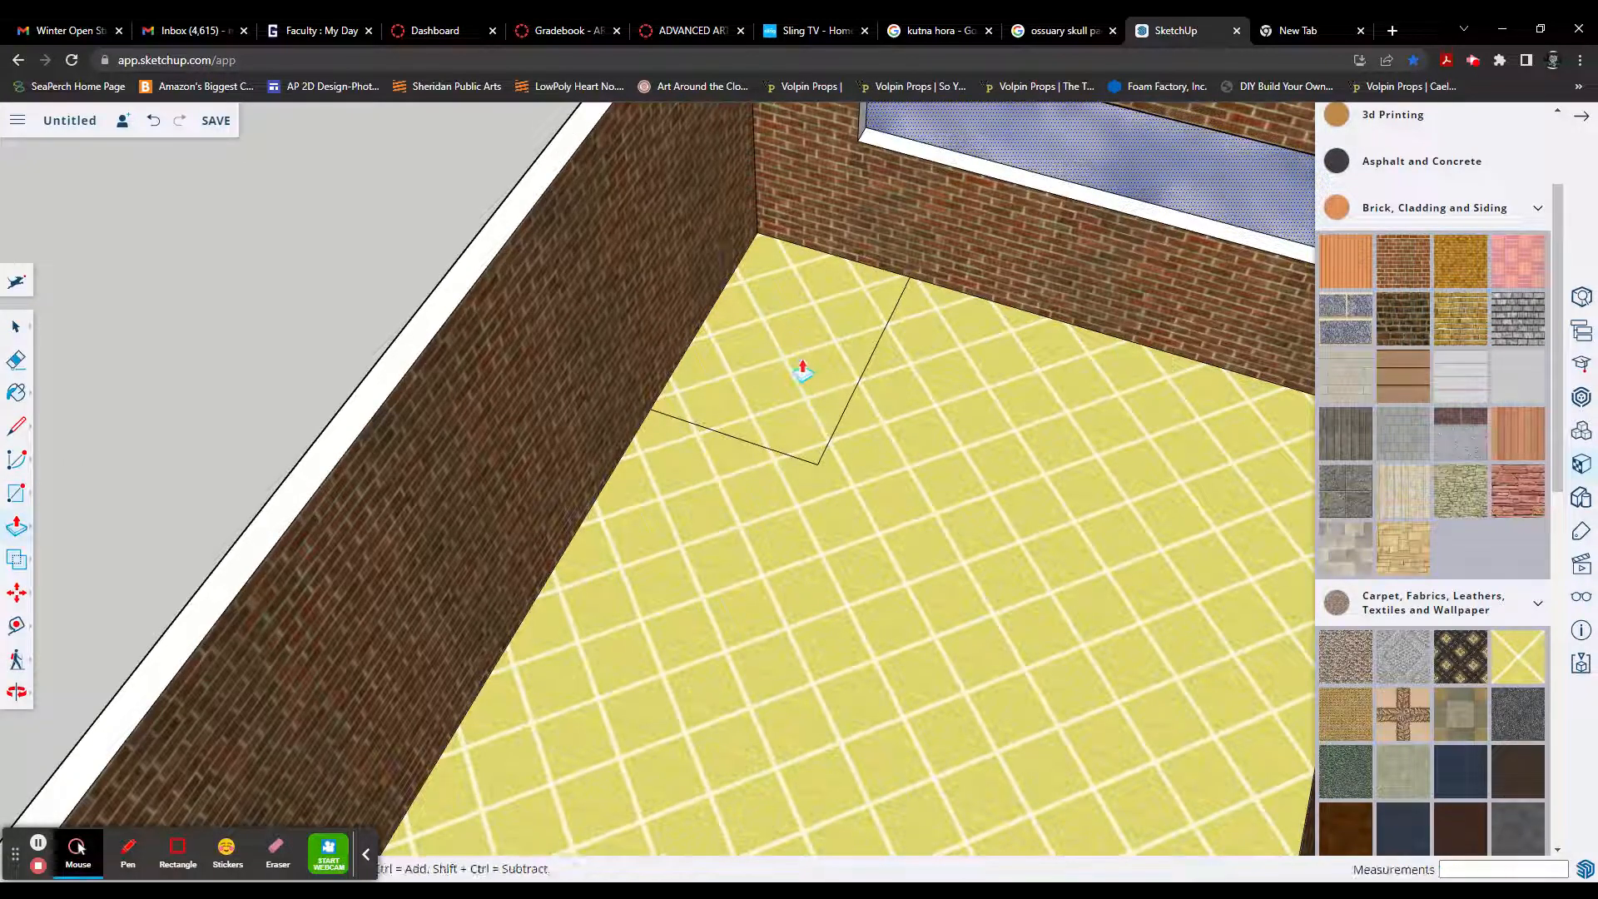
click(805, 367)
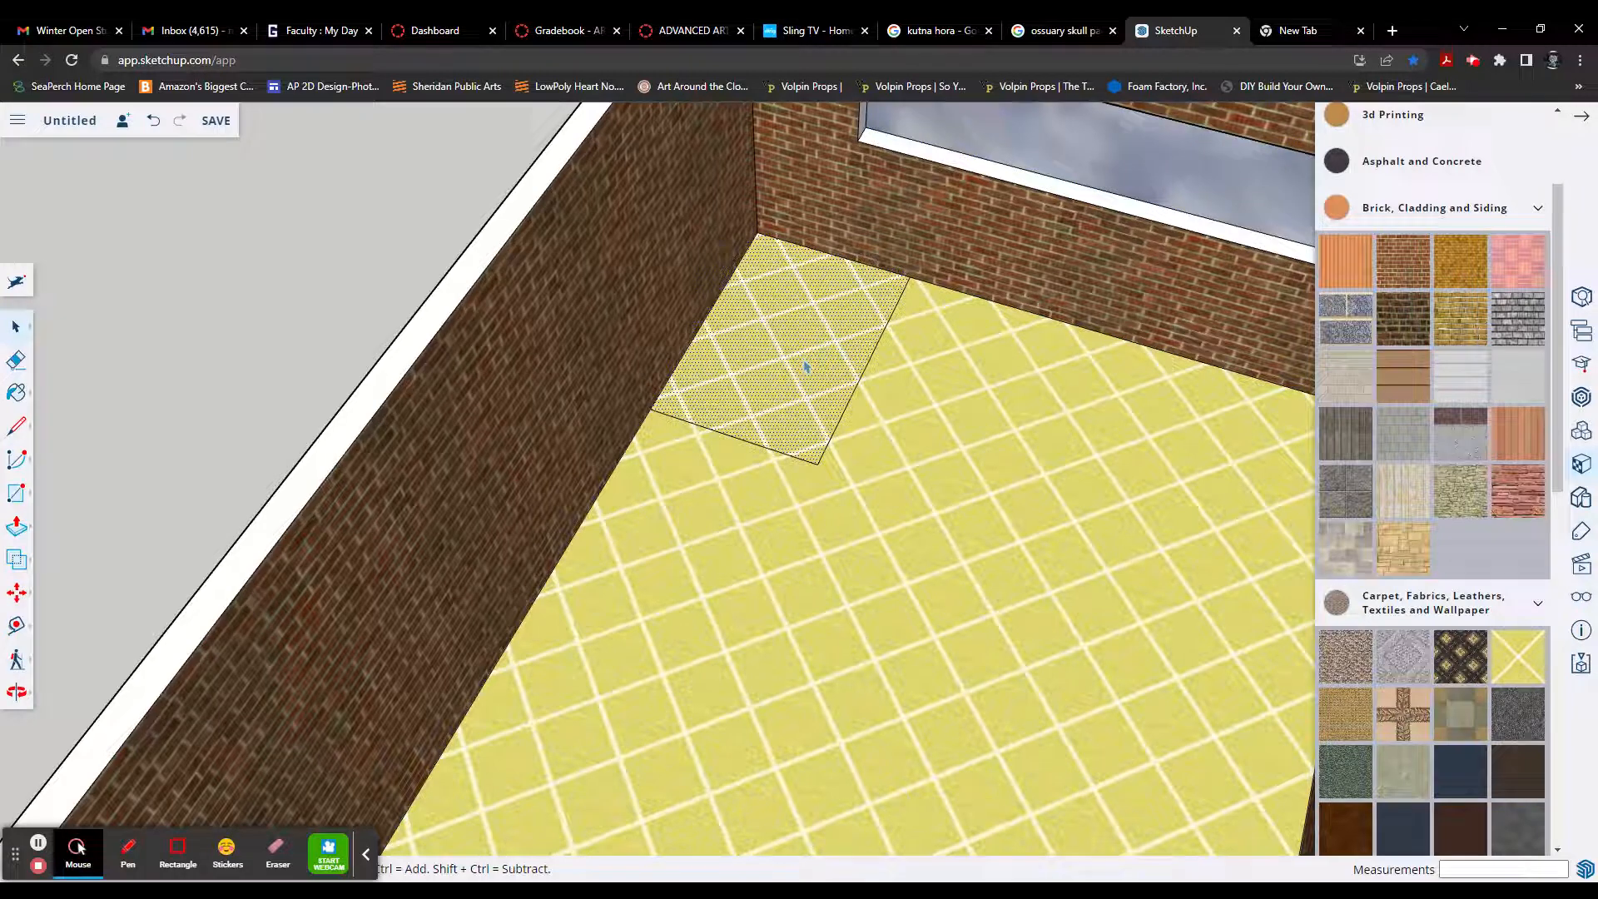
key(p)
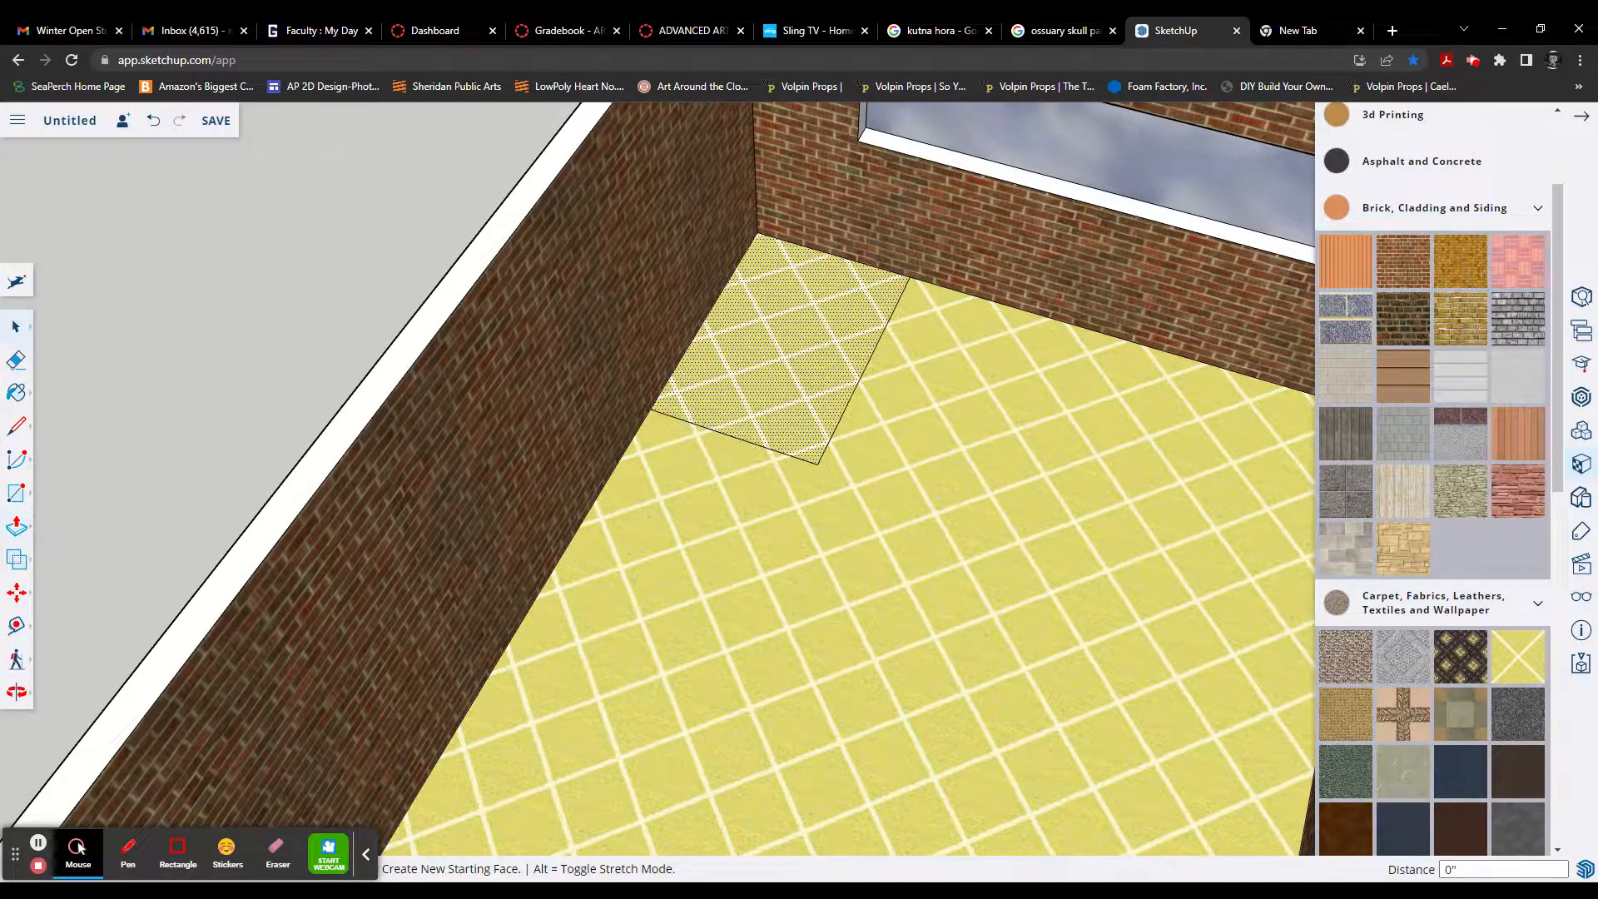
click(801, 349)
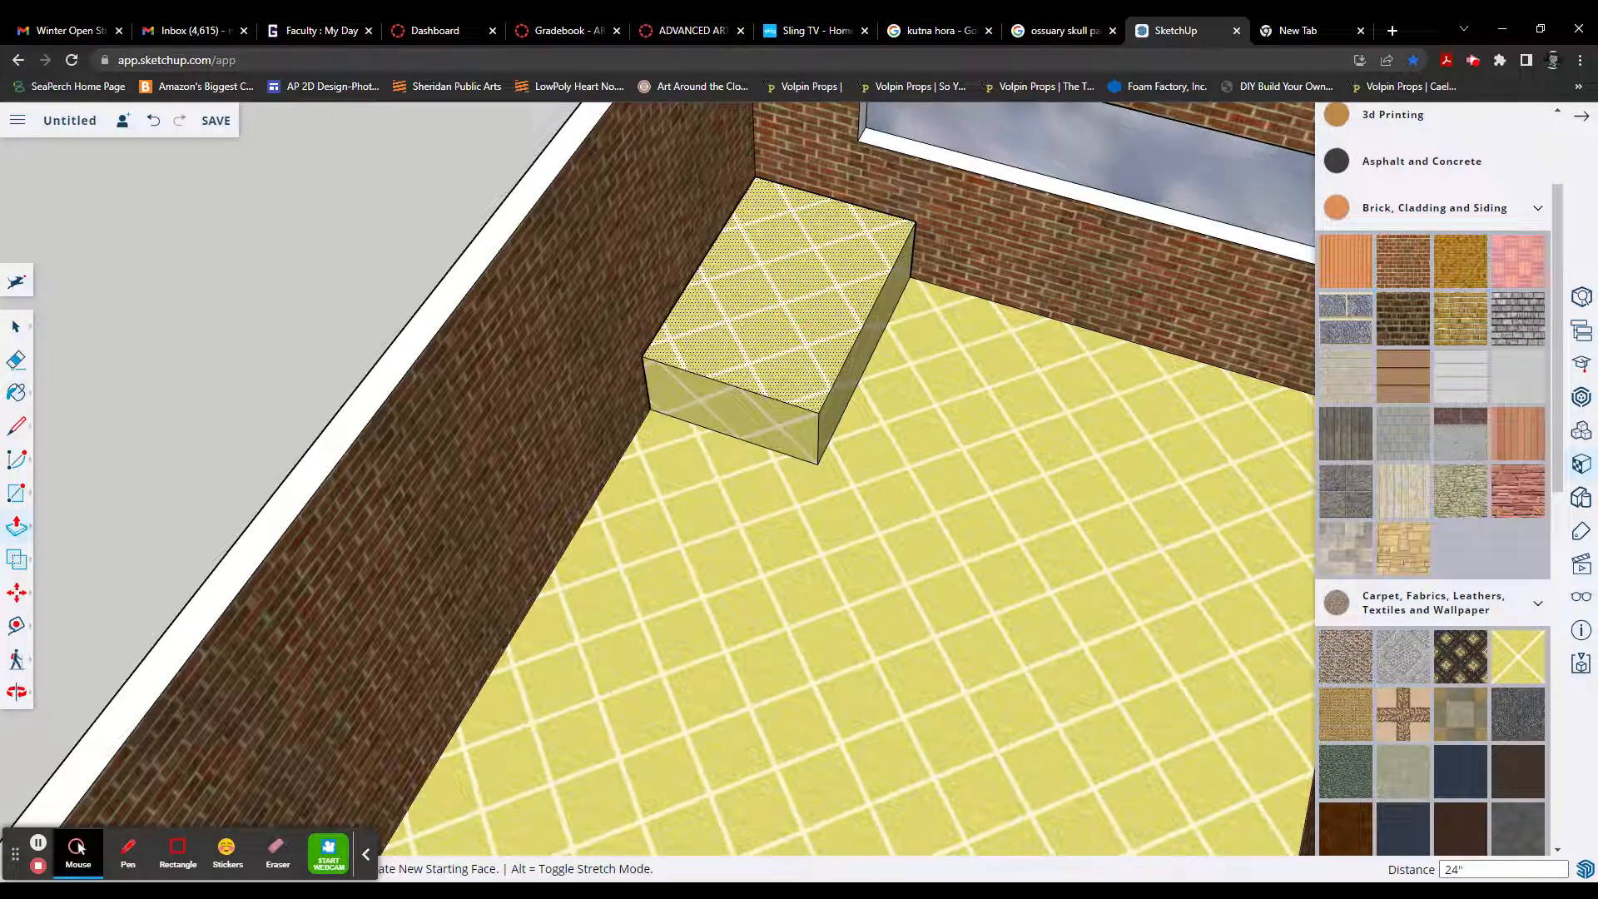
key(Return)
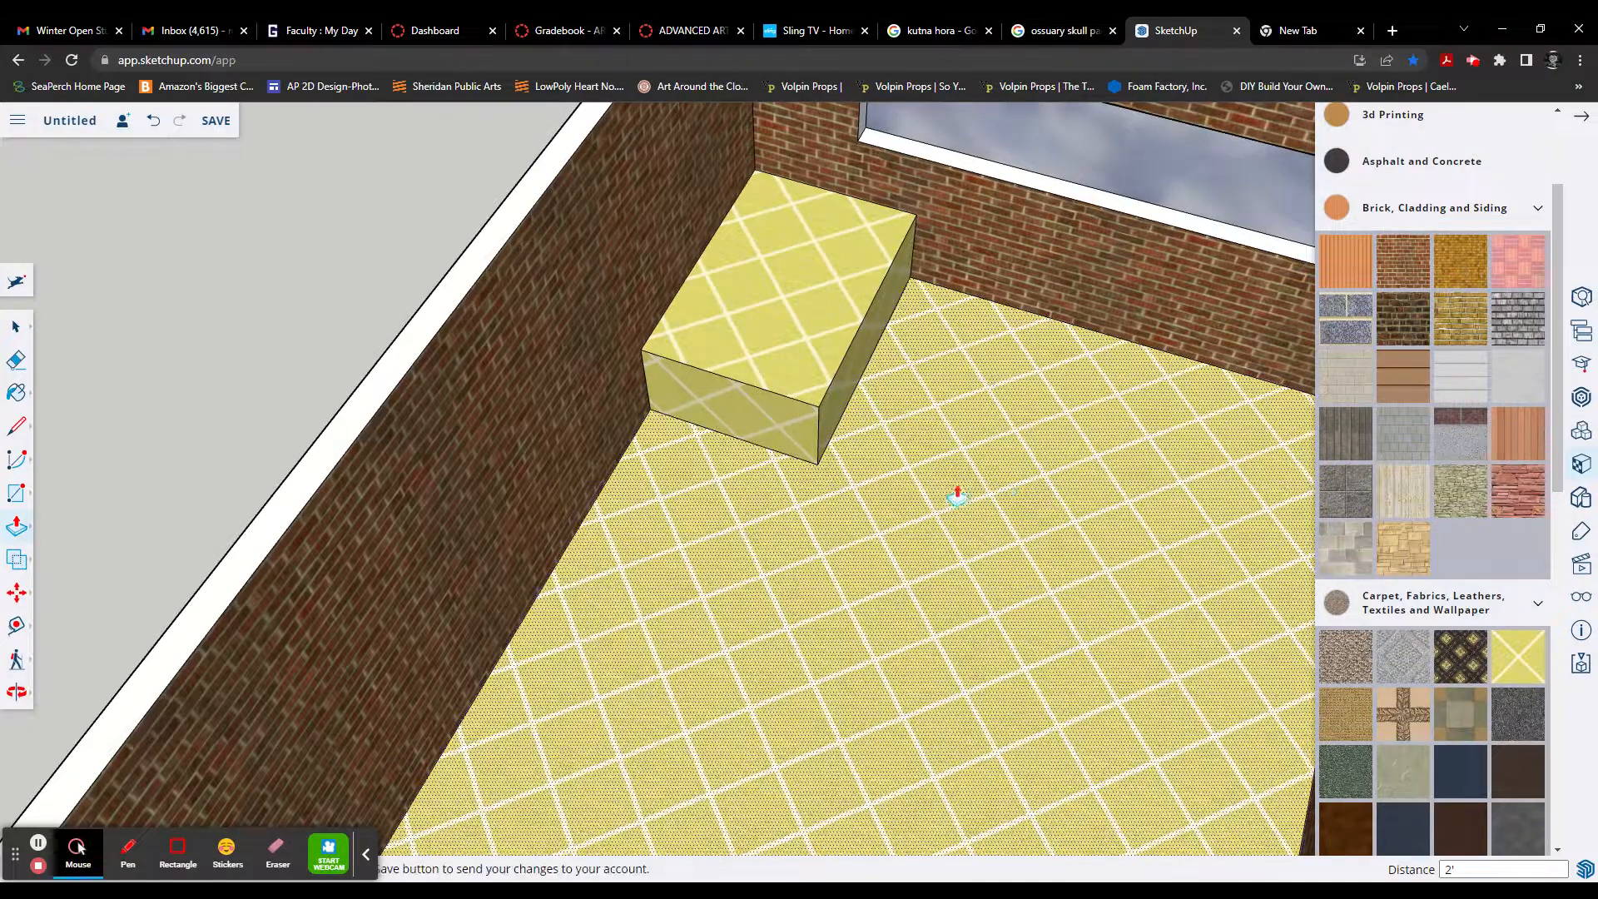
Step: Paint the top and both exposed side faces of the corner box with the light grey diamond-patterned carpet
middle_drag(957, 492, 598, 448)
scroll(822, 490, down, 3)
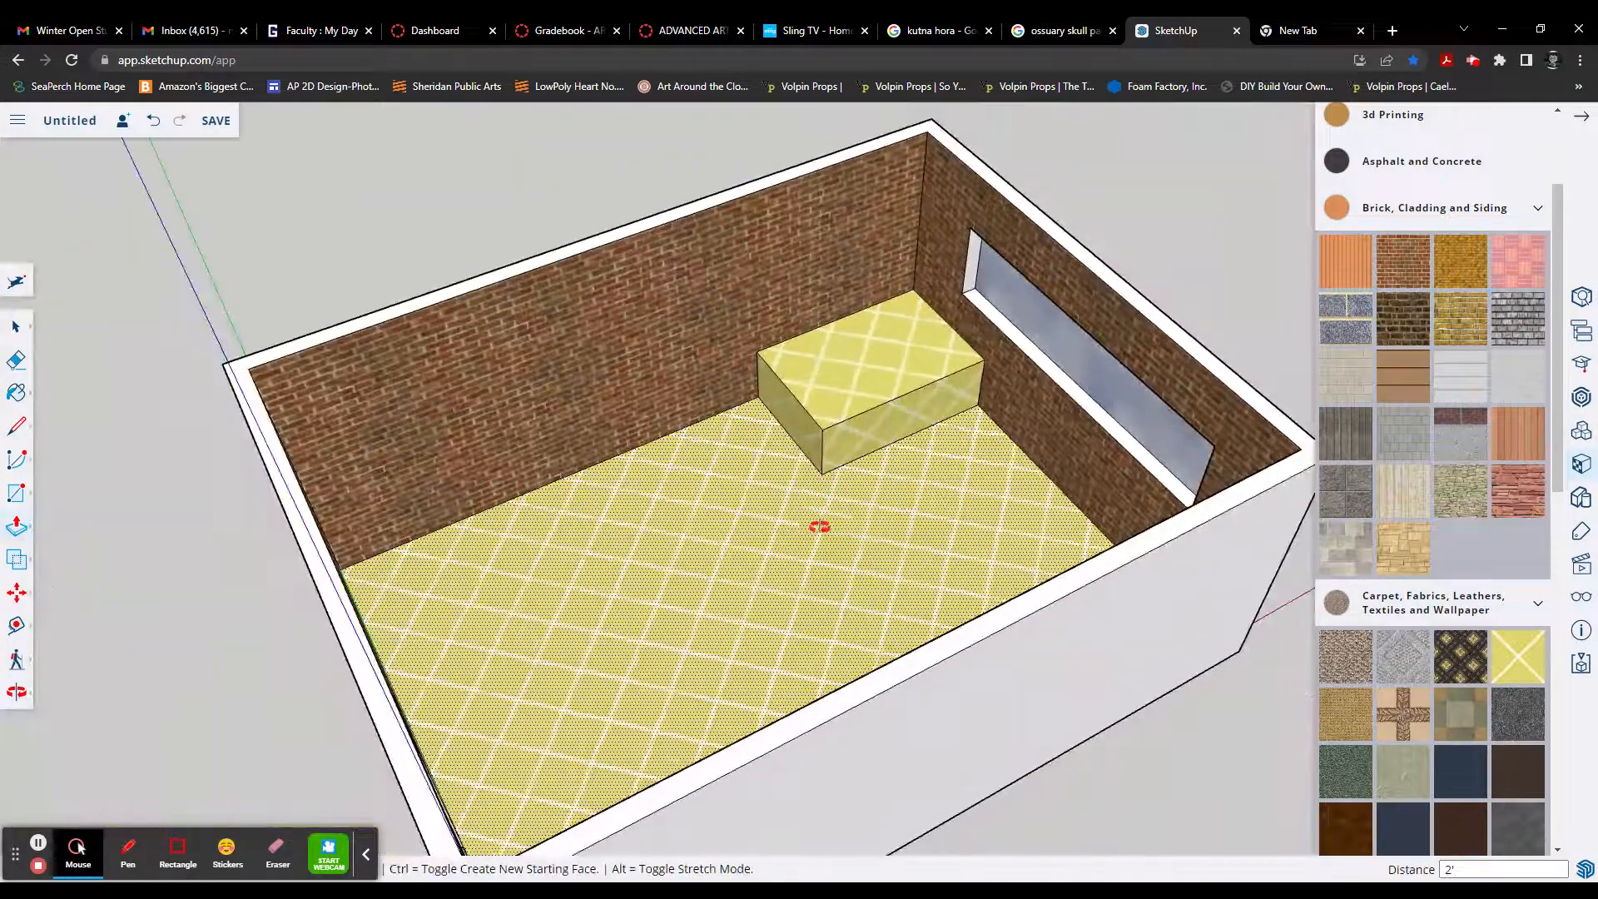
middle_drag(819, 526, 731, 527)
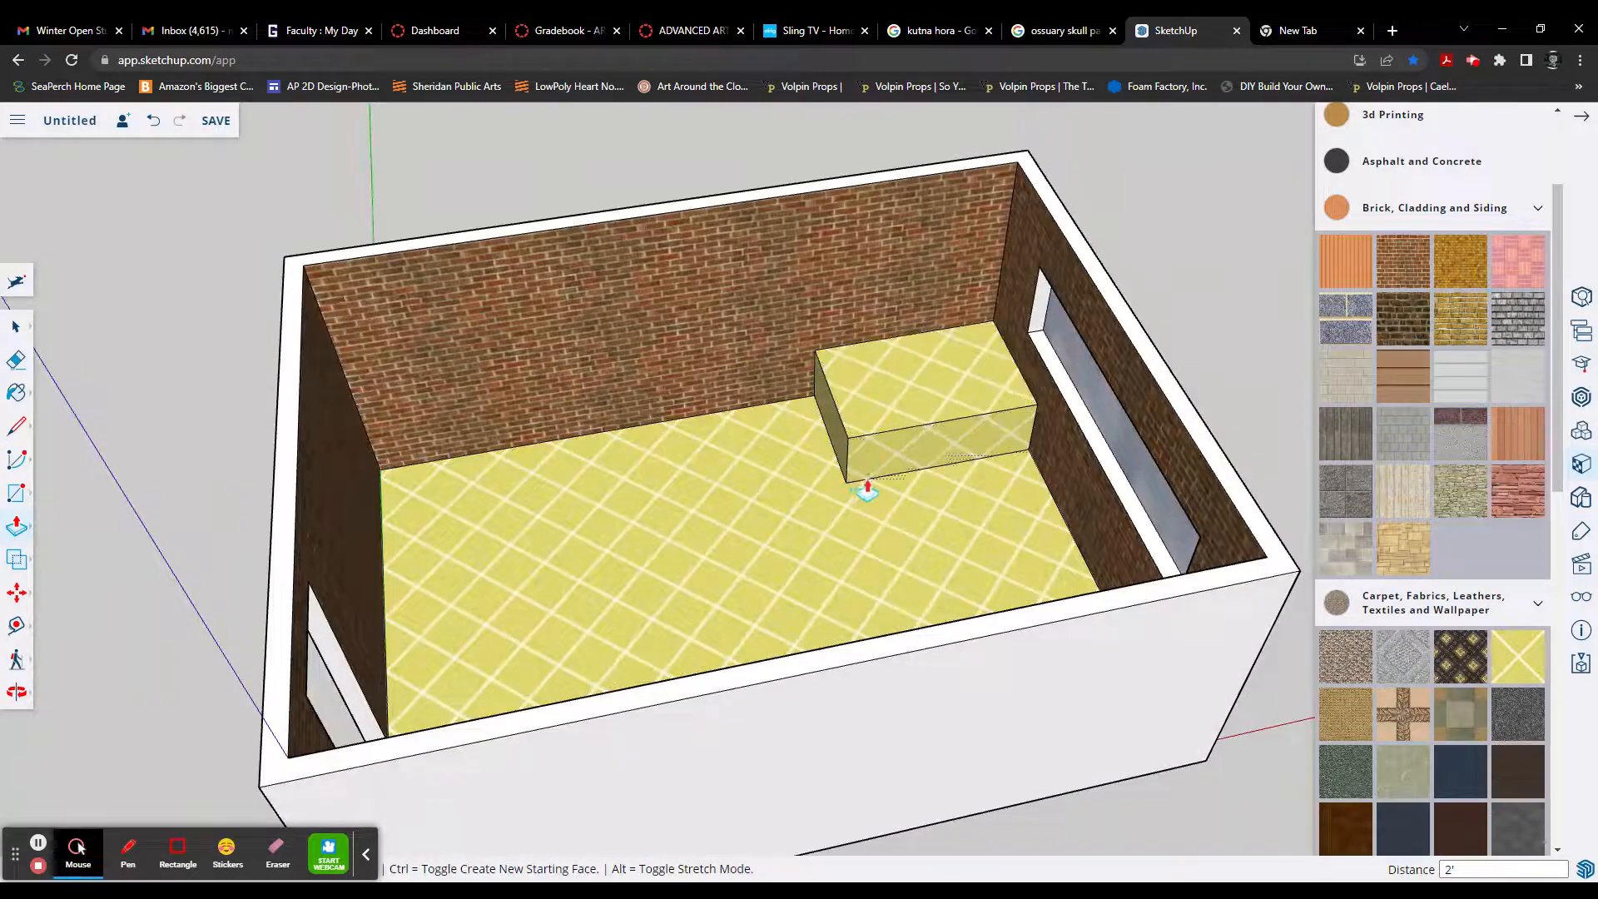
scroll(868, 491, up, 8)
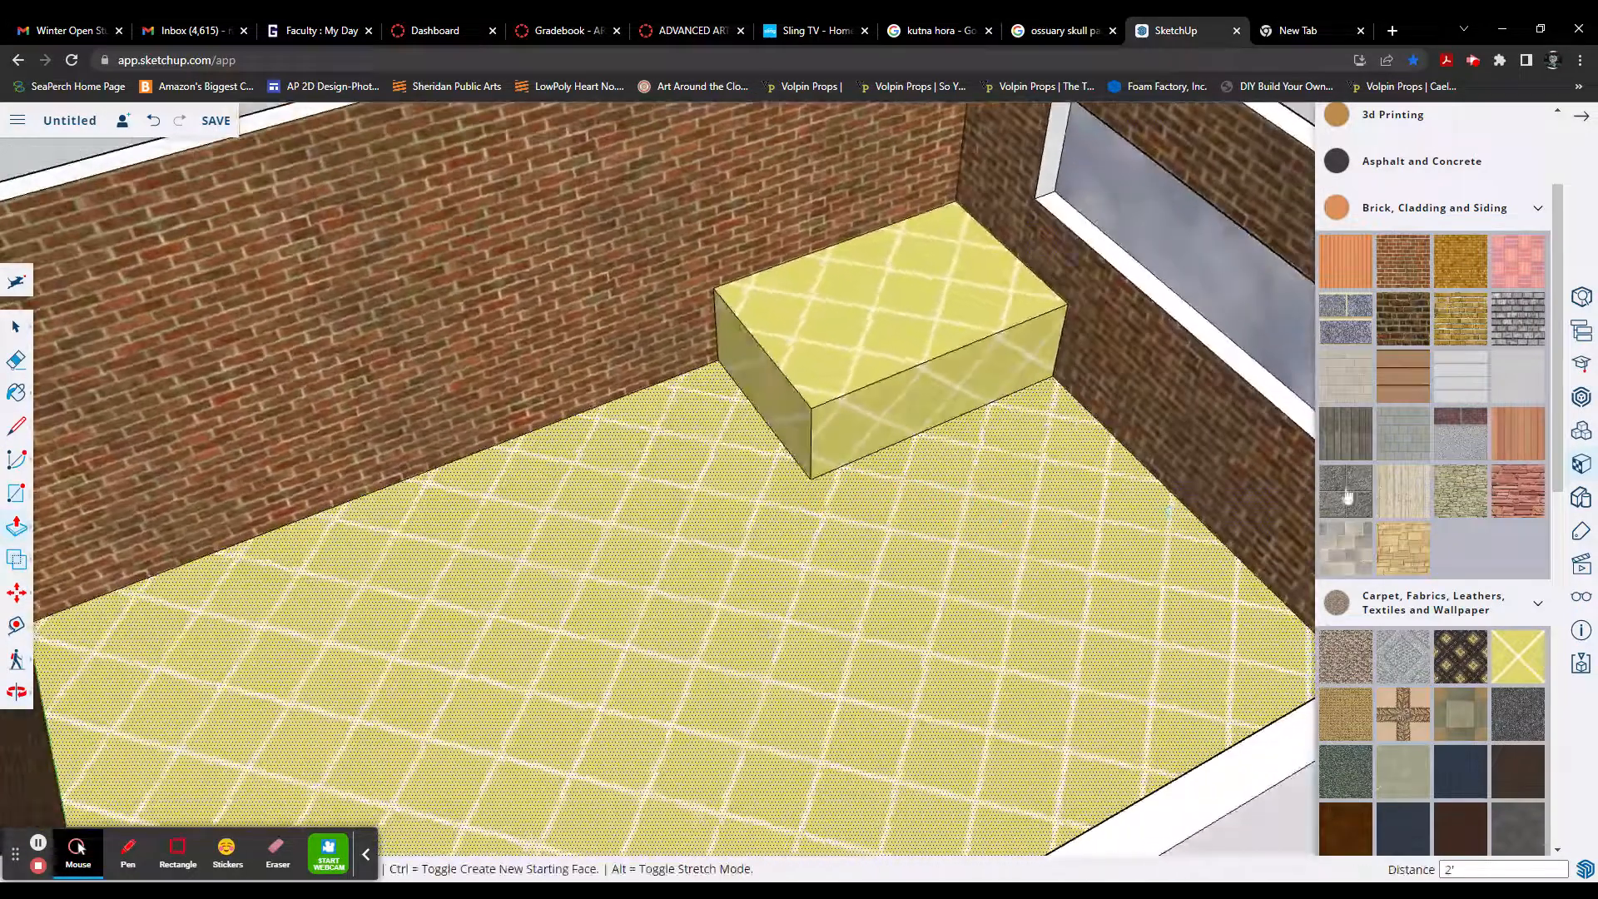
click(1418, 653)
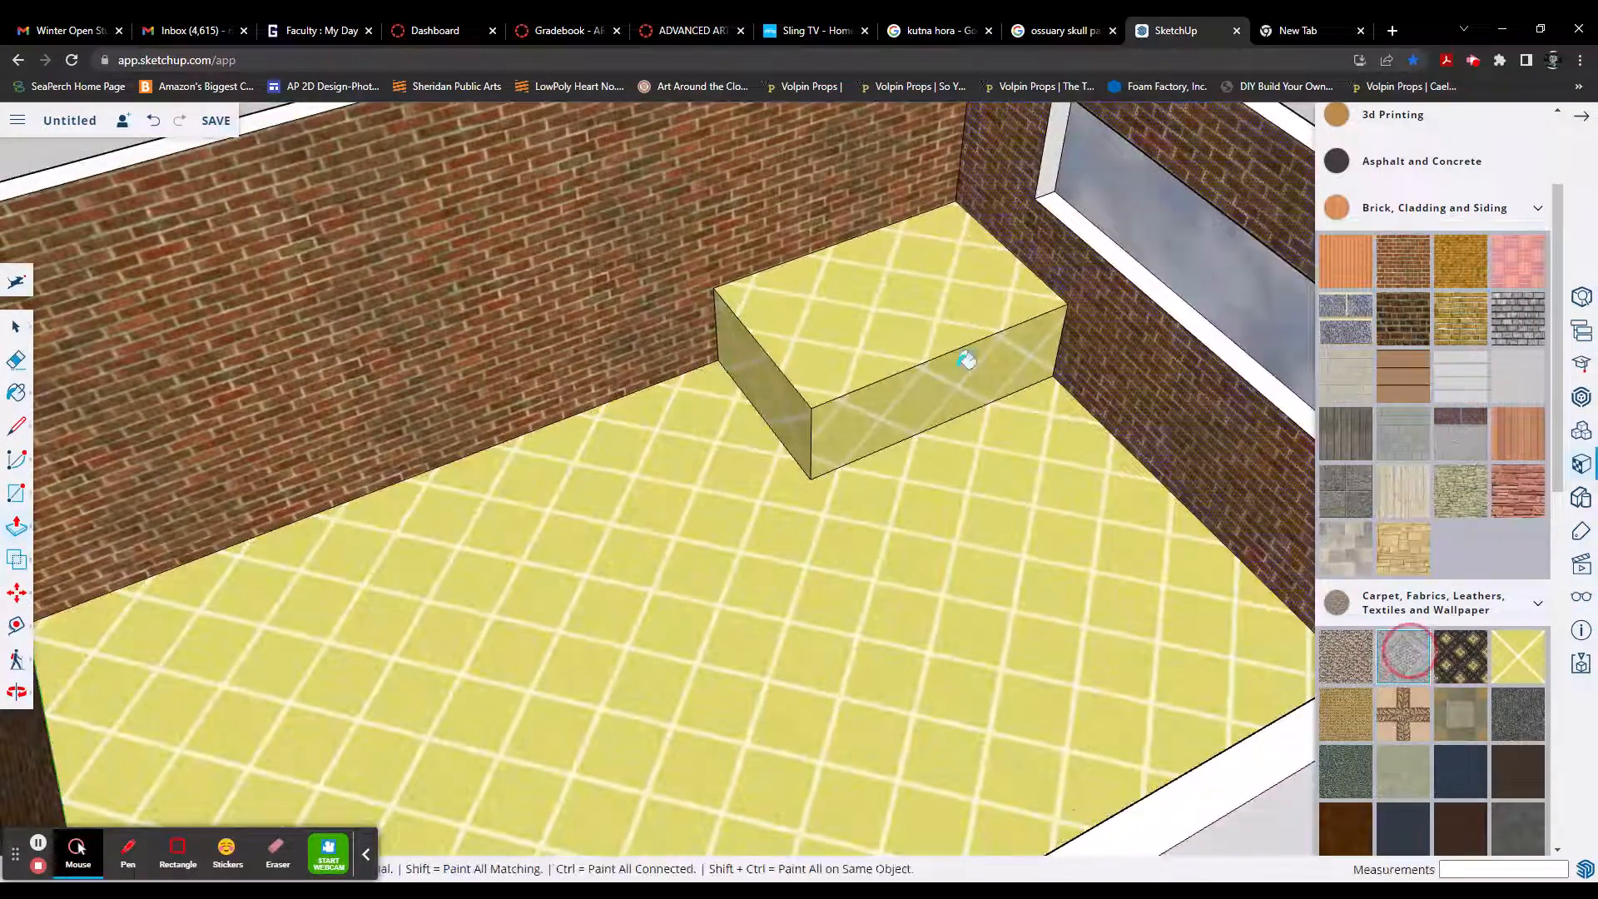
click(912, 326)
click(927, 383)
click(777, 387)
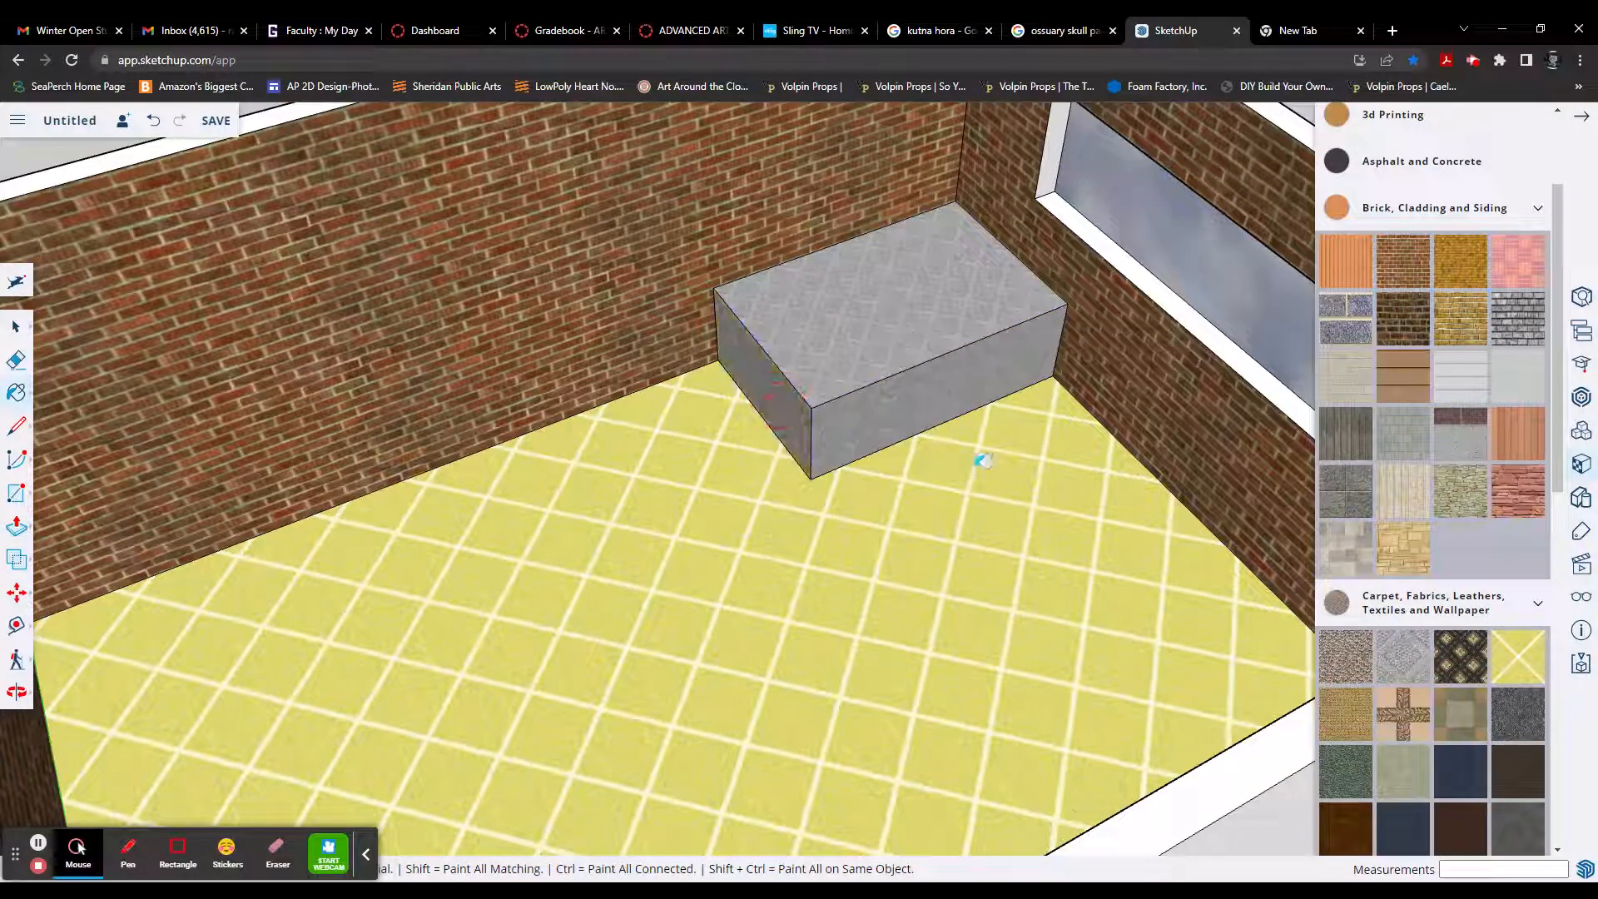
Step: Mark 18" along the box's front top edge from the window wall and draw a 4' line from there across the top
middle_drag(1013, 467, 923, 446)
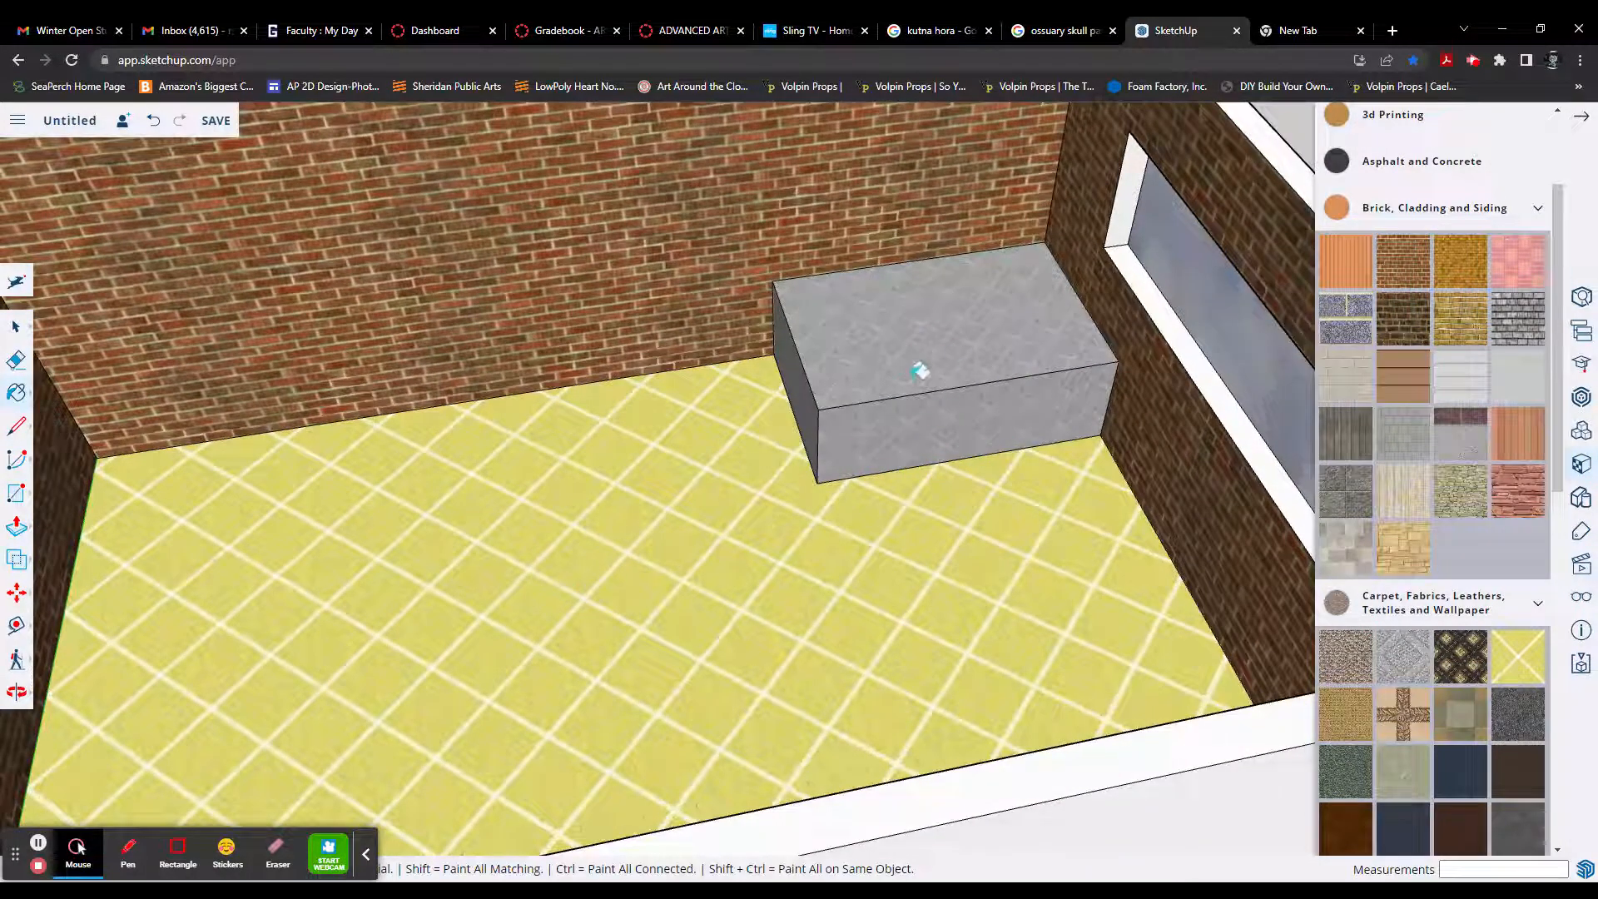
scroll(1028, 326, up, 2)
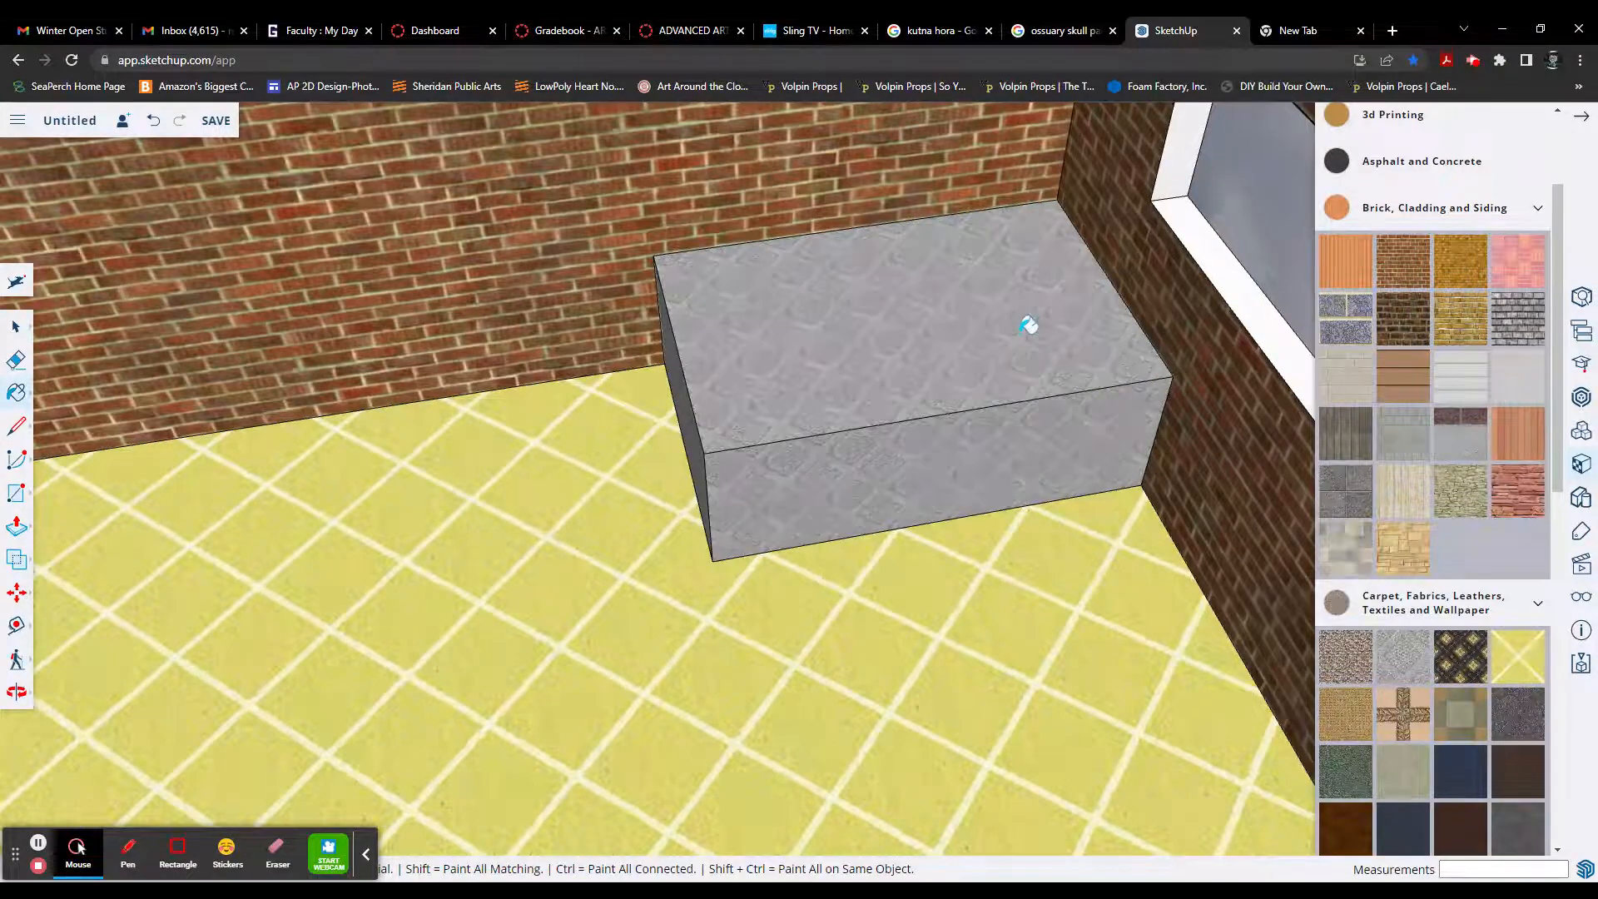
key(l)
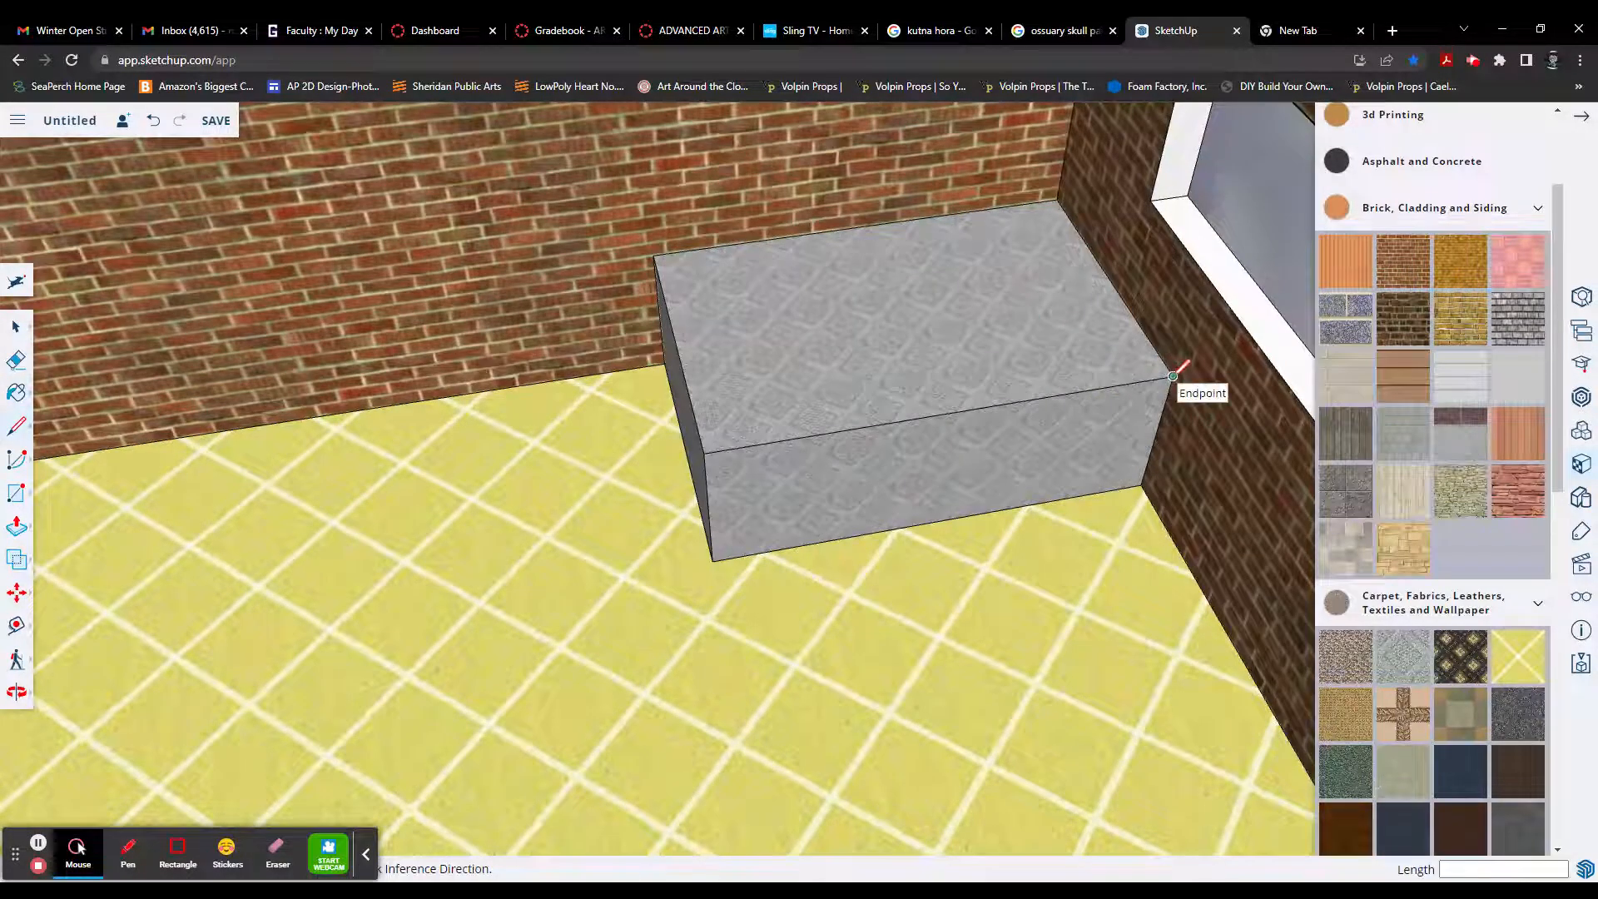
click(1172, 376)
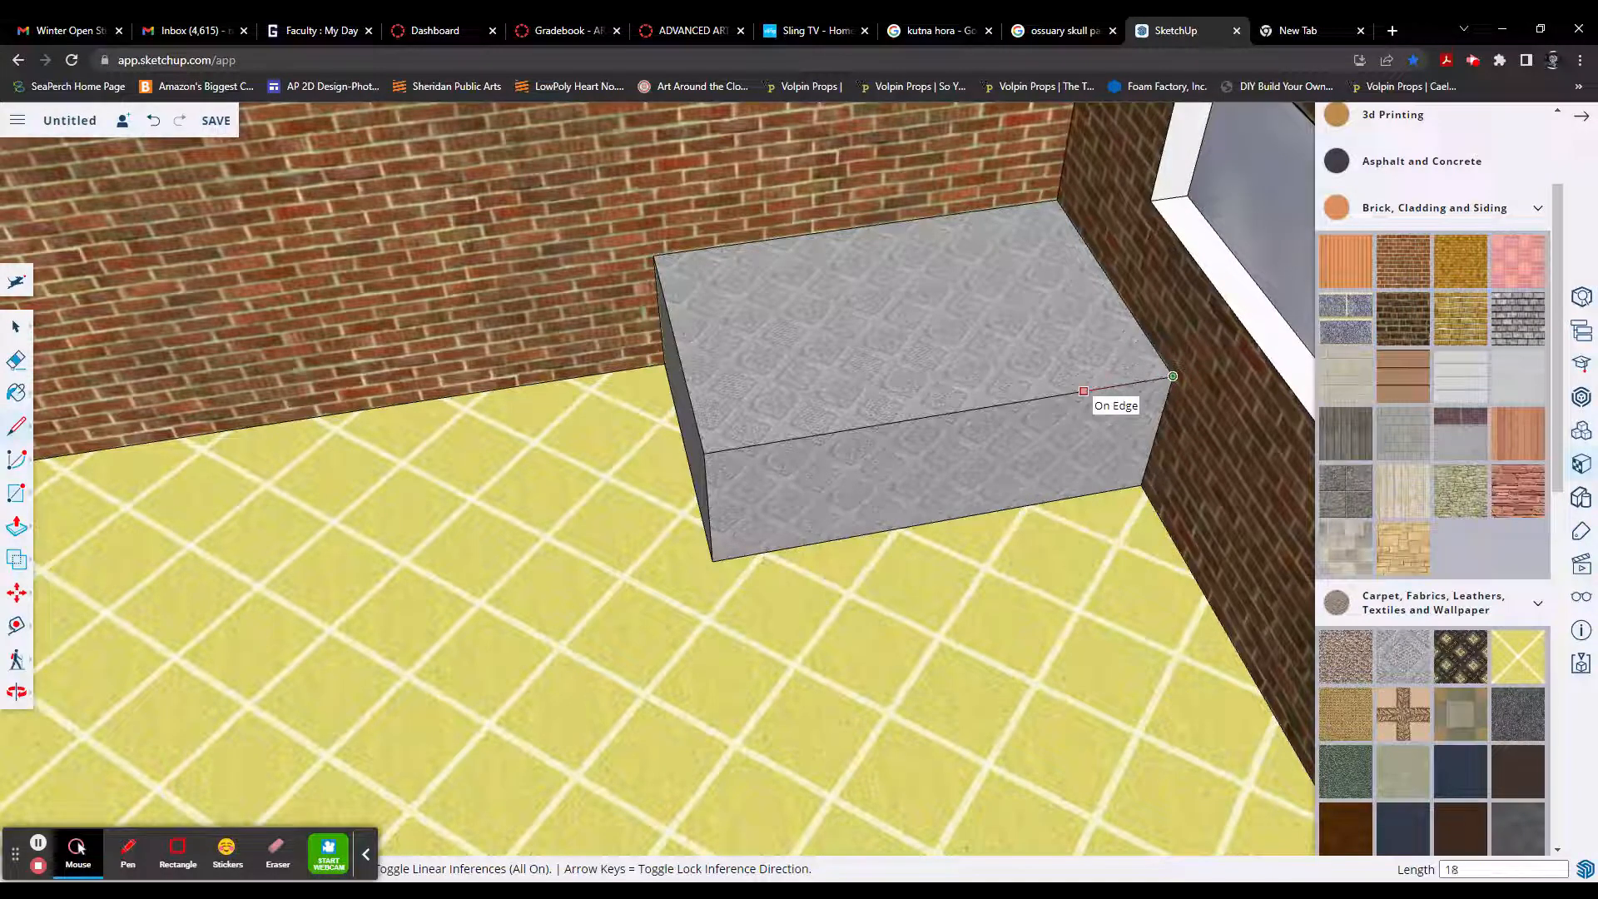
key(Return)
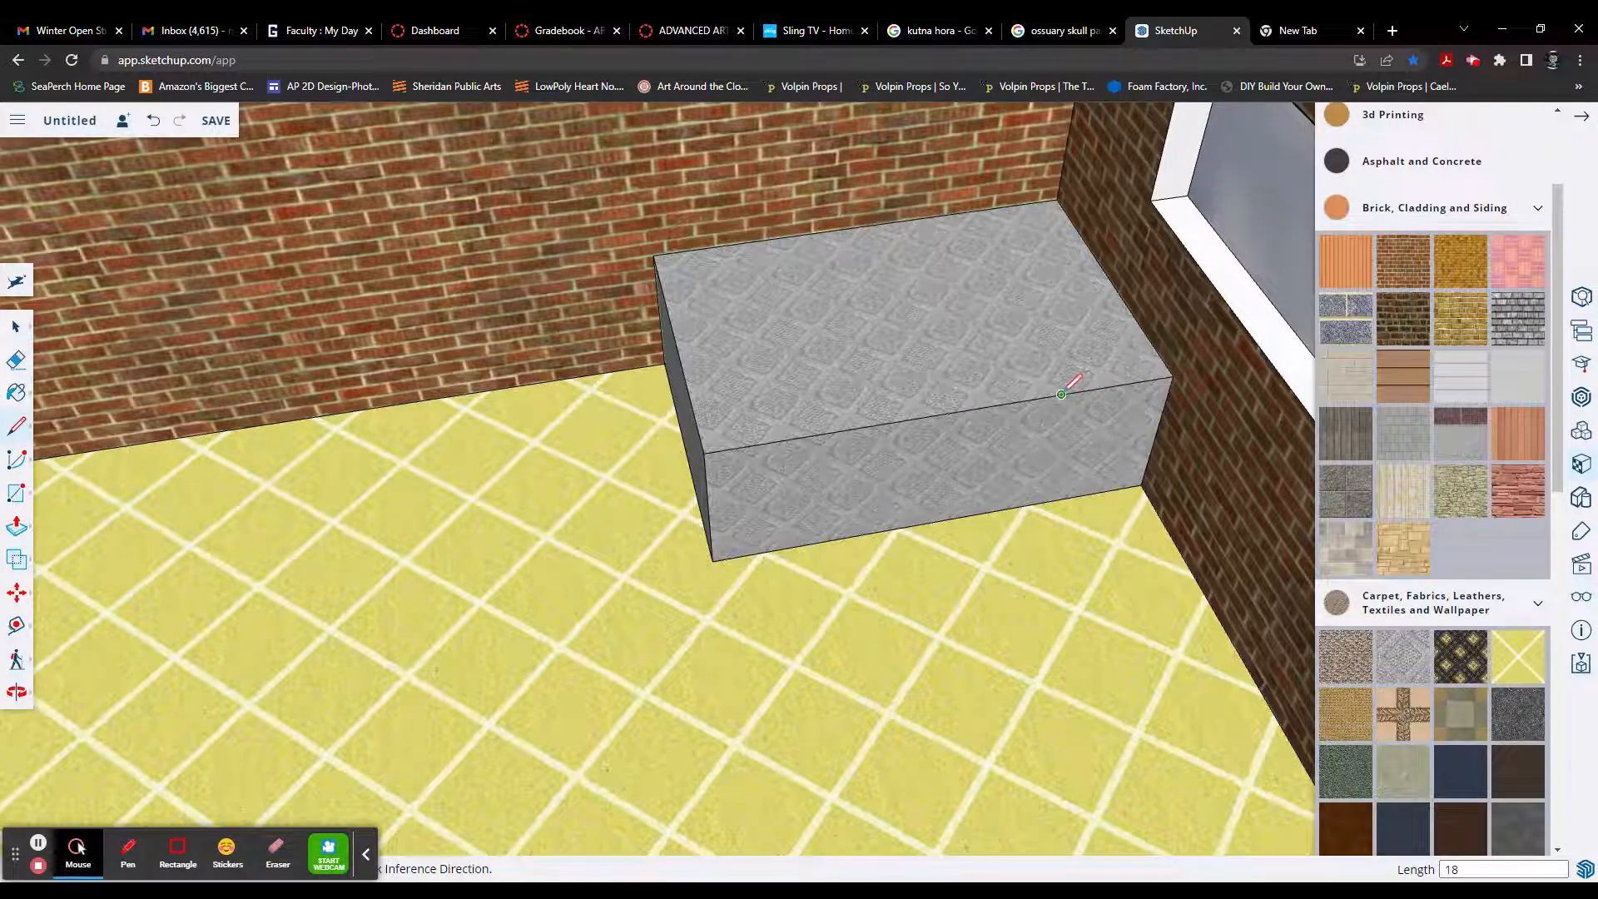
click(1061, 393)
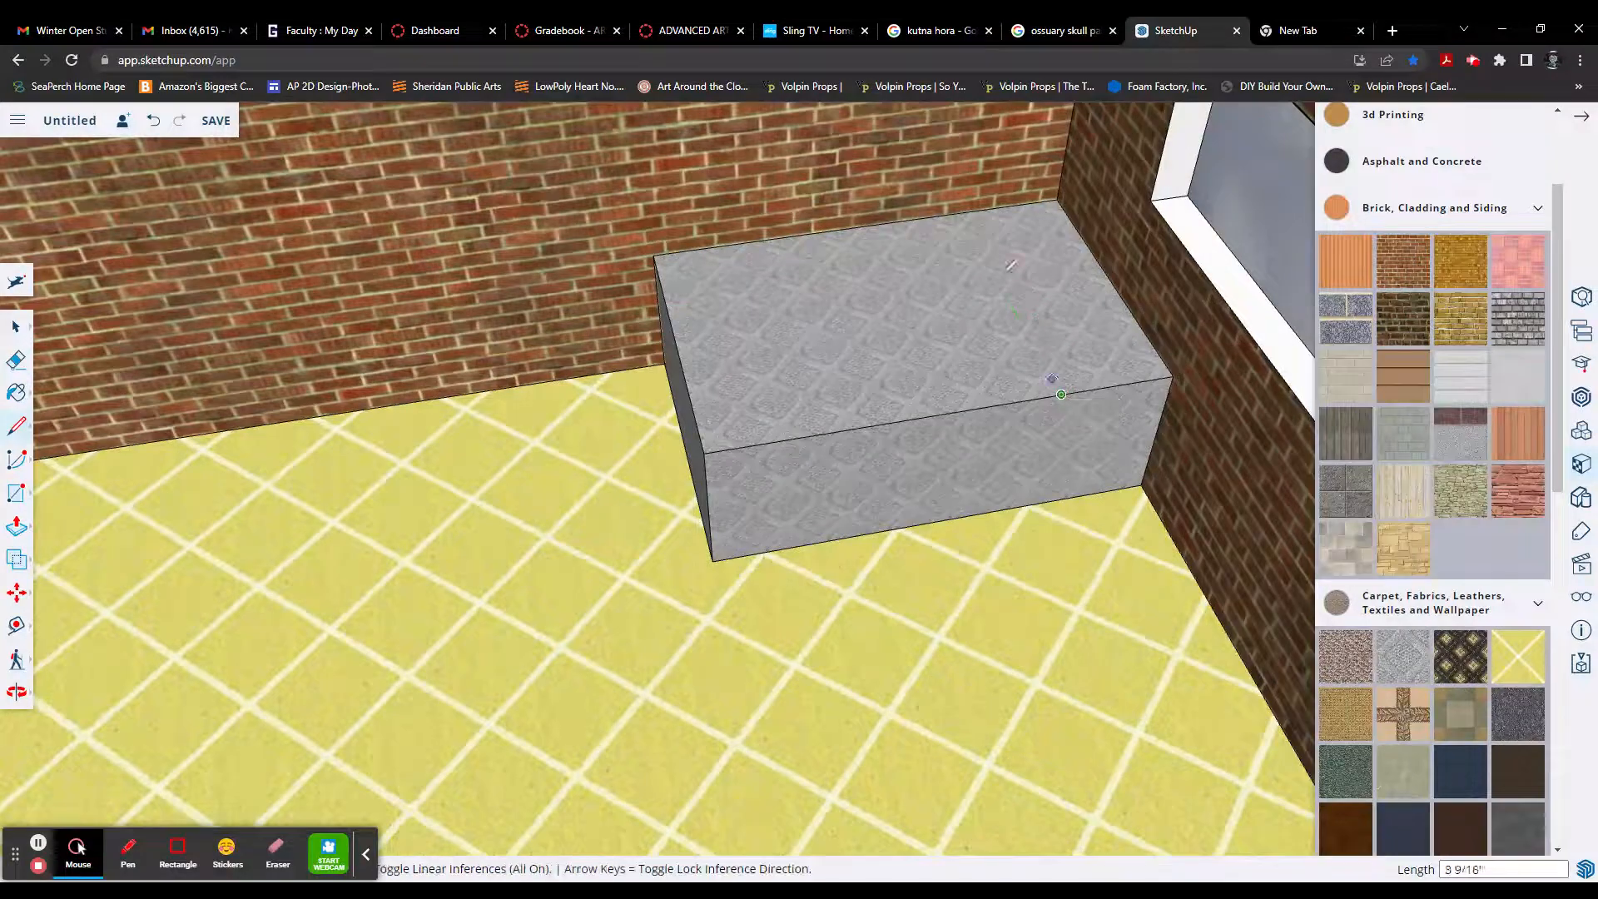
click(960, 212)
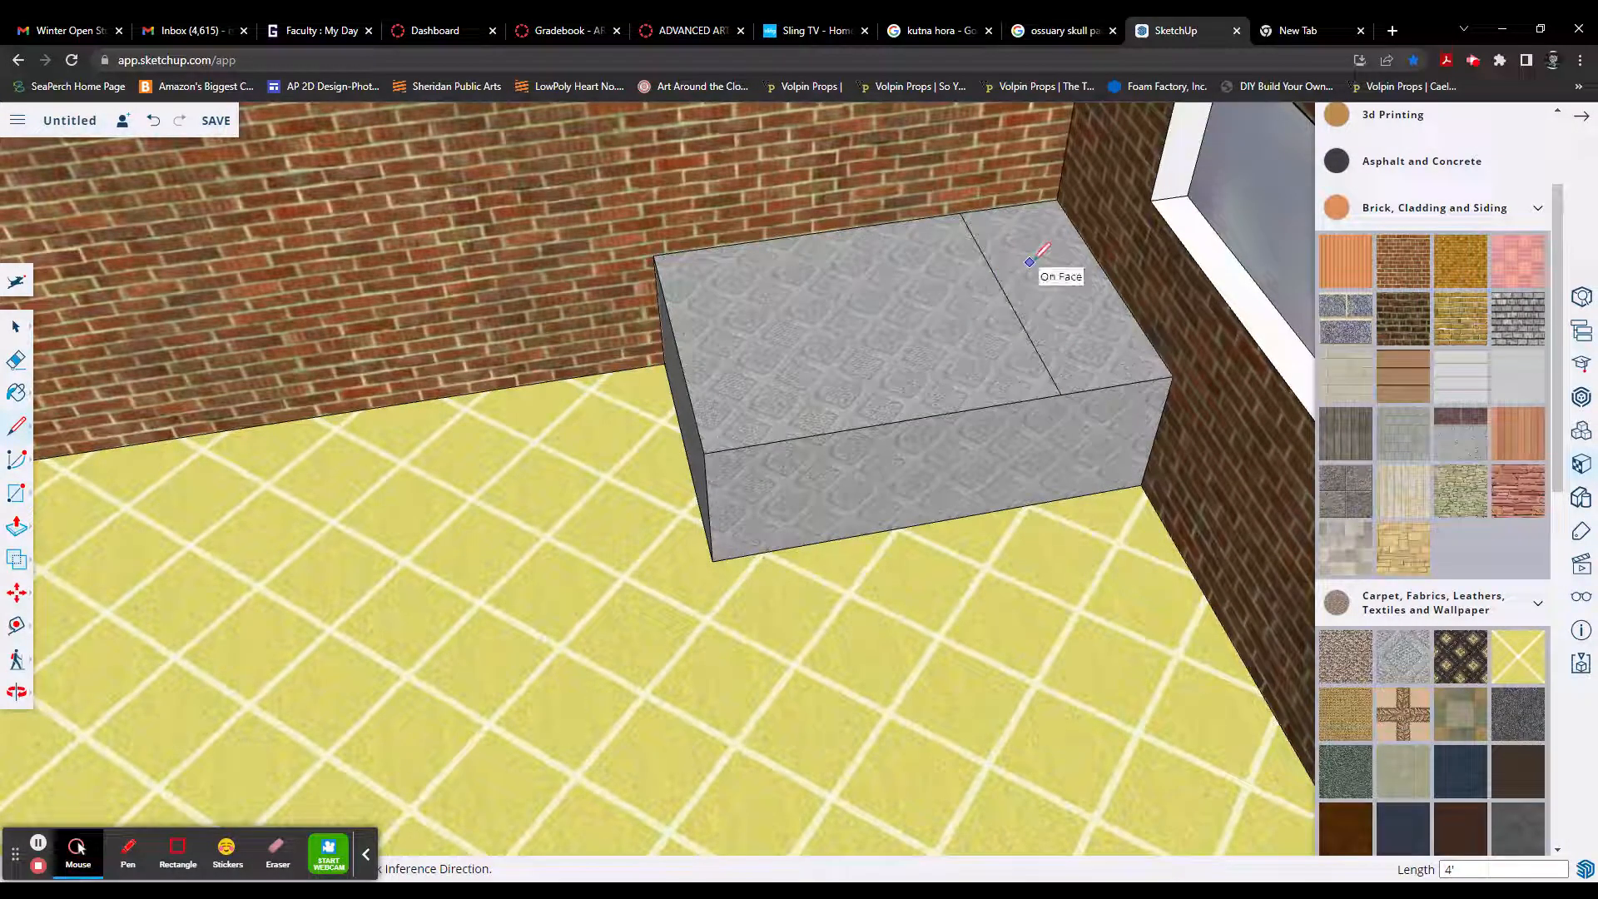
Step: Split the 18" strip on the box's top in half with a 1' 6" line from the dividing line's midpoint to the window wall
key(p)
key(l)
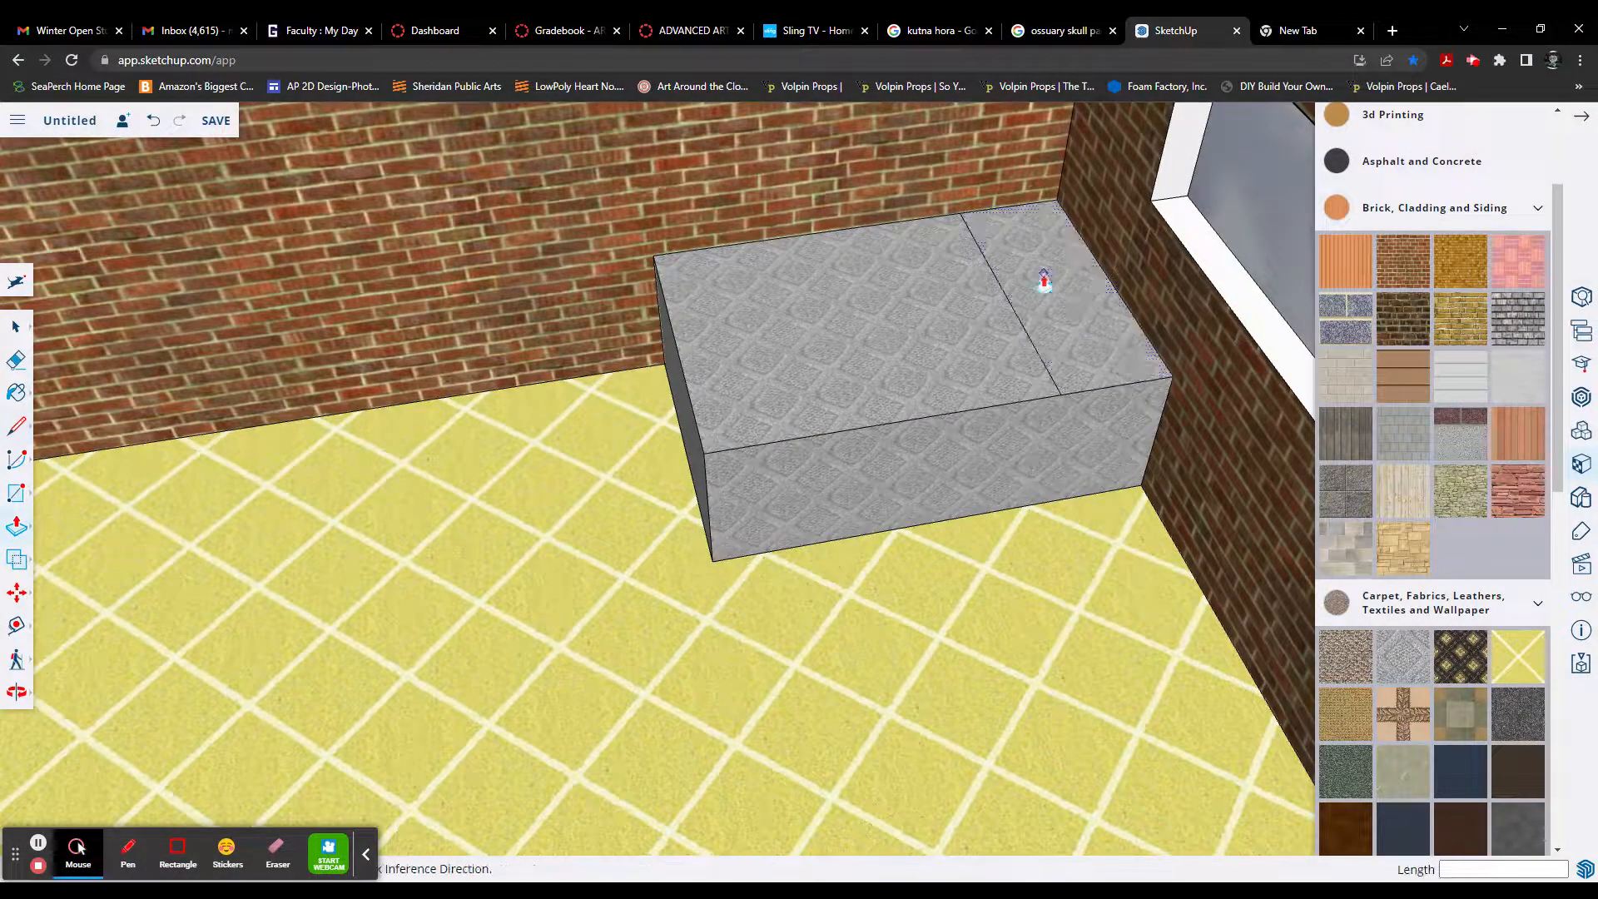
click(1006, 296)
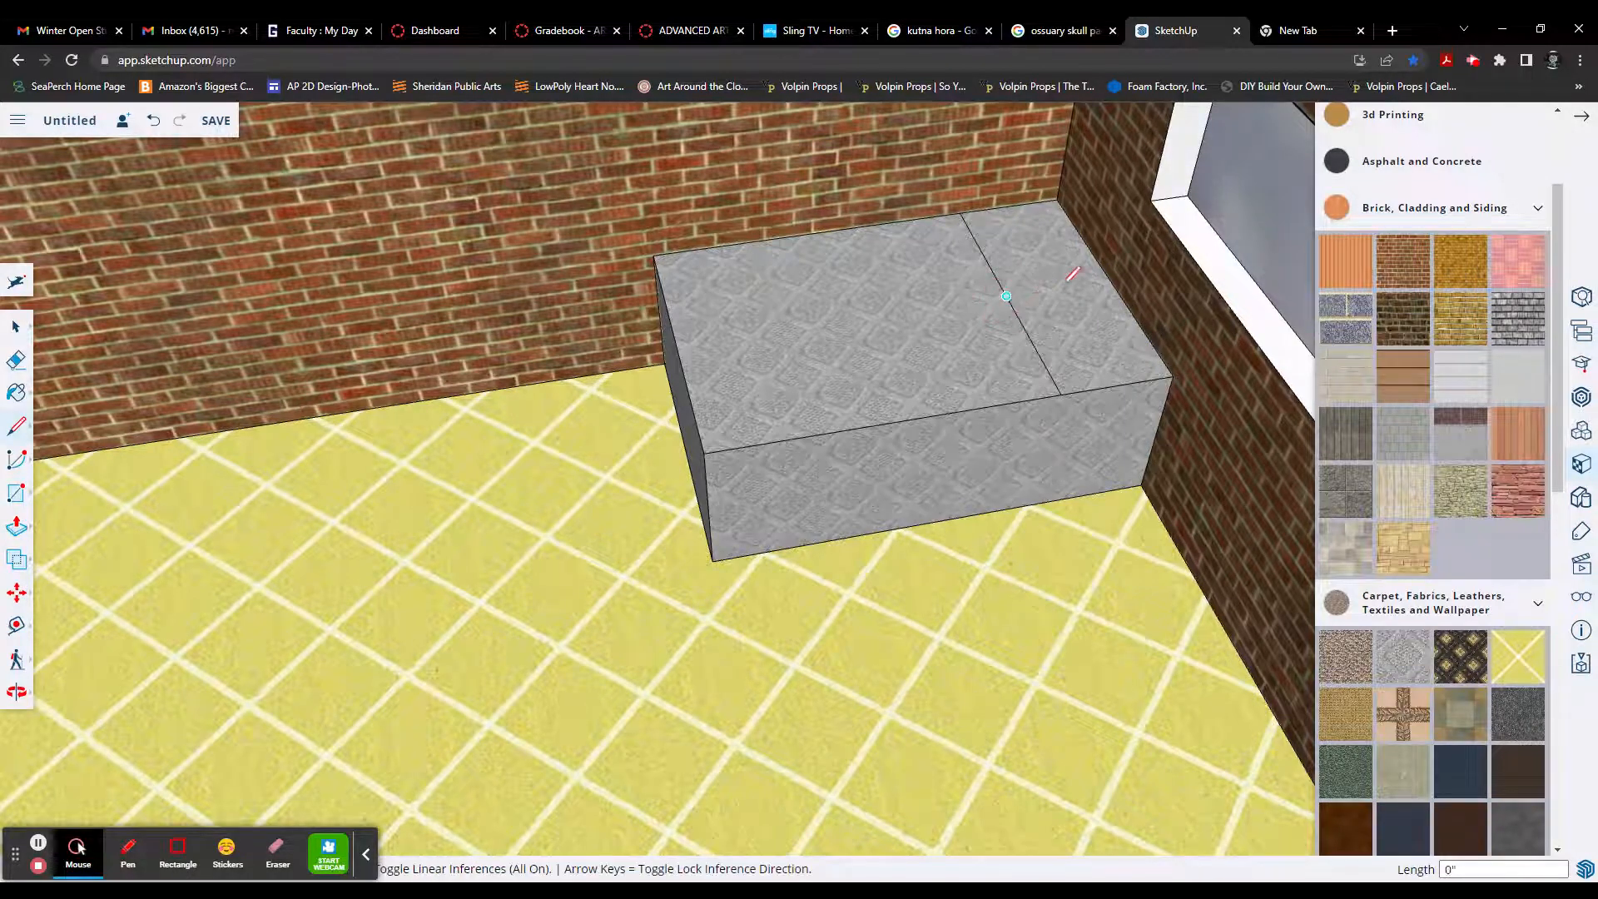
click(1111, 281)
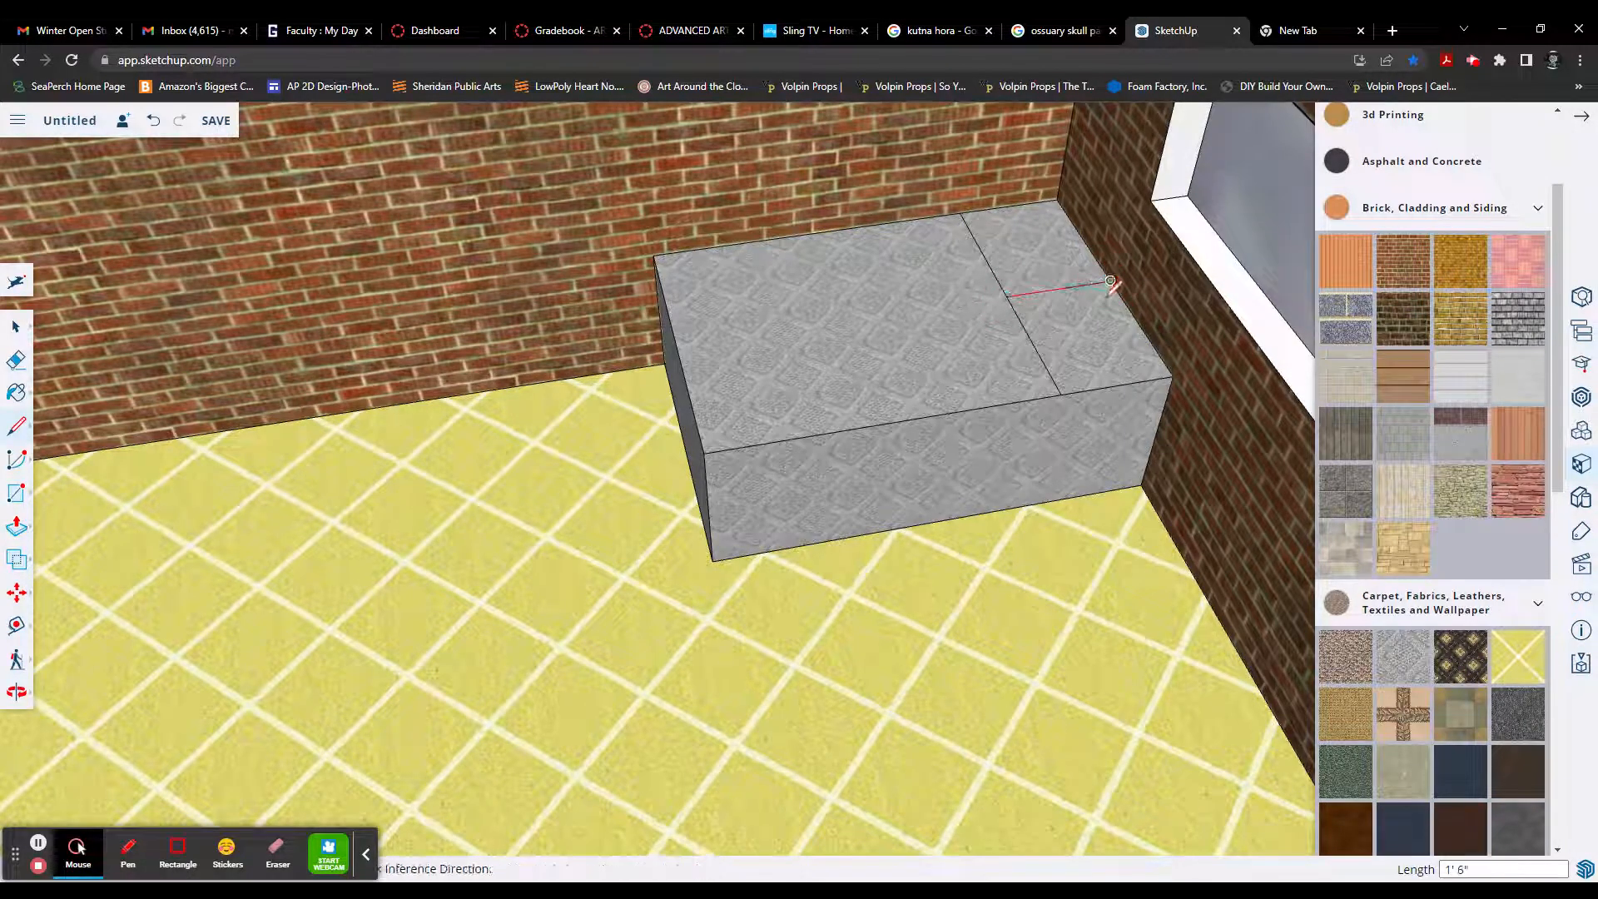
Step: Push/Pull both halves of the strip at the window end of the box's top up 6" to form two pillows
key(p)
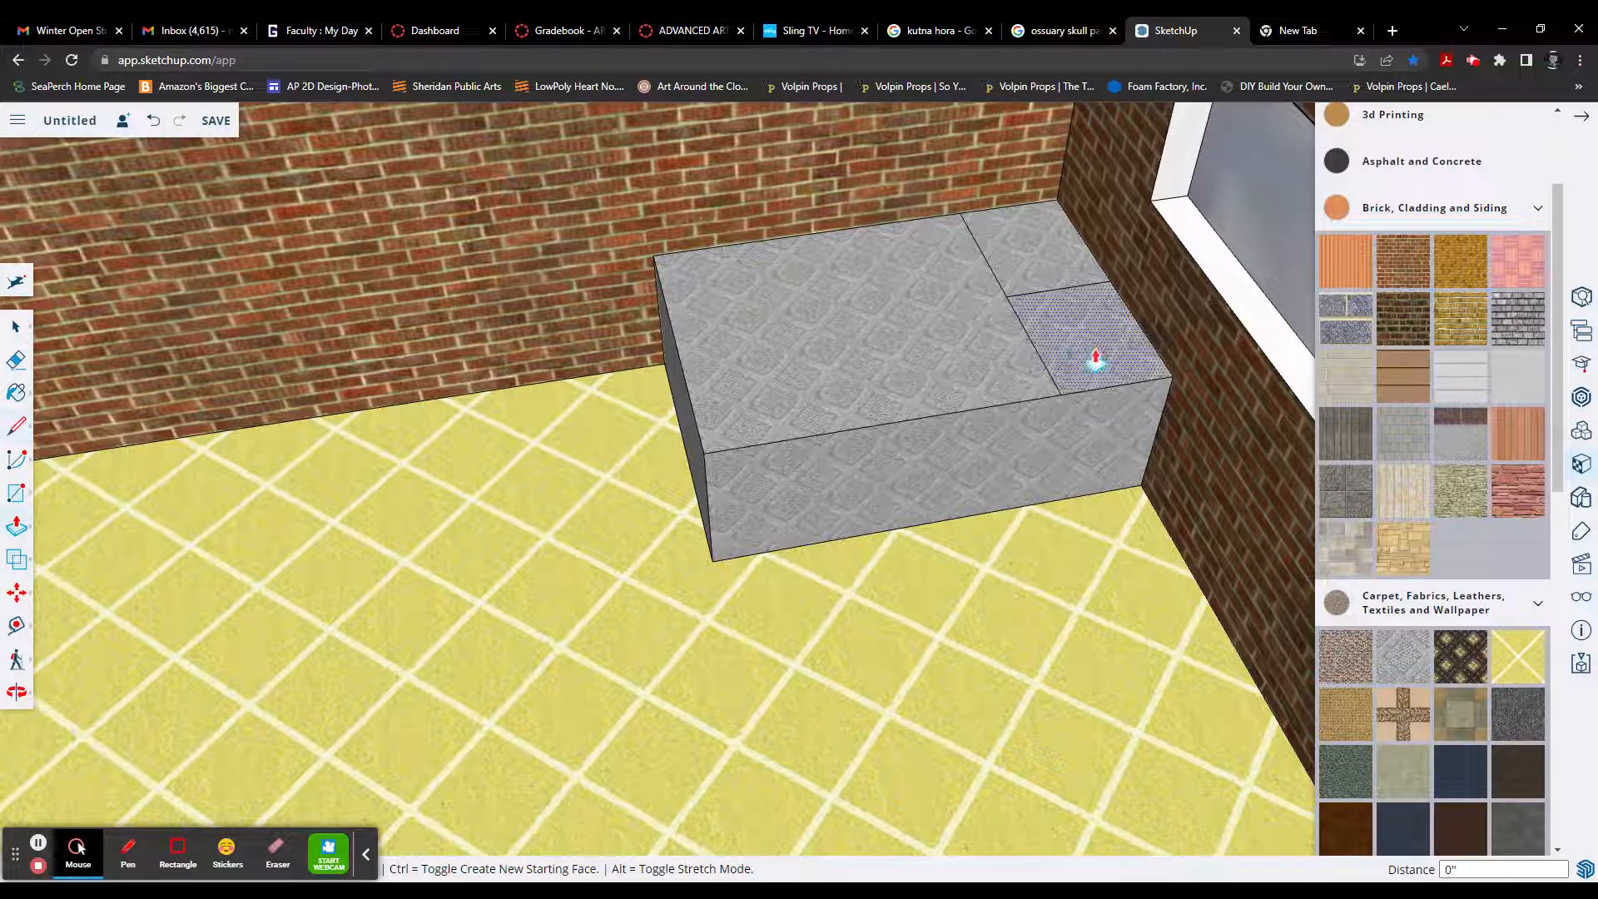
click(1099, 346)
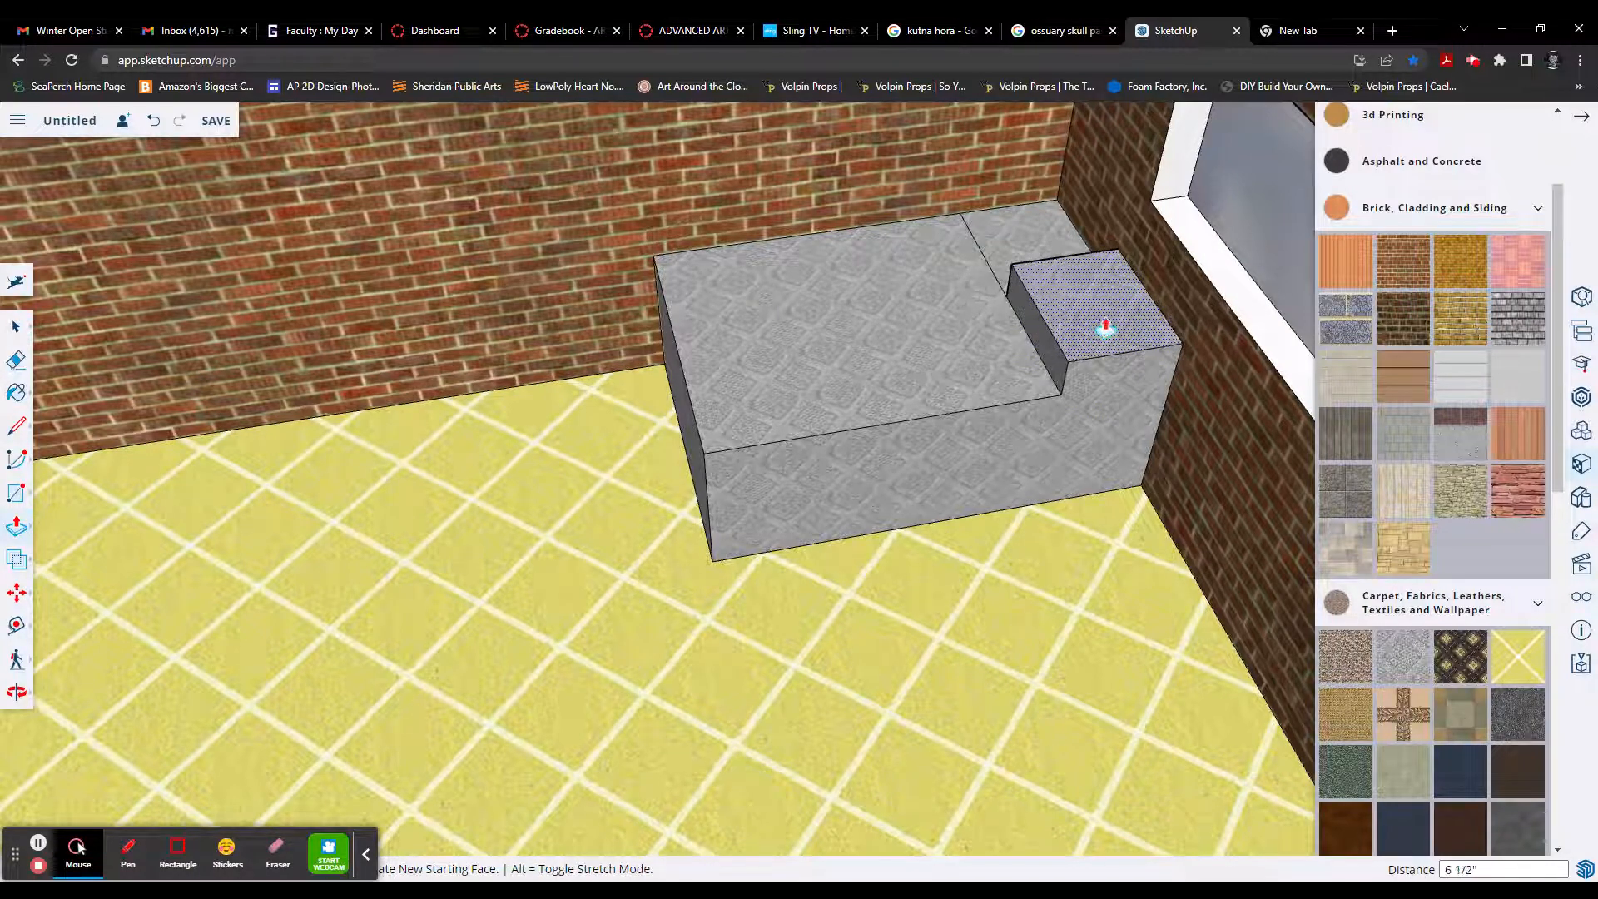
key(Return)
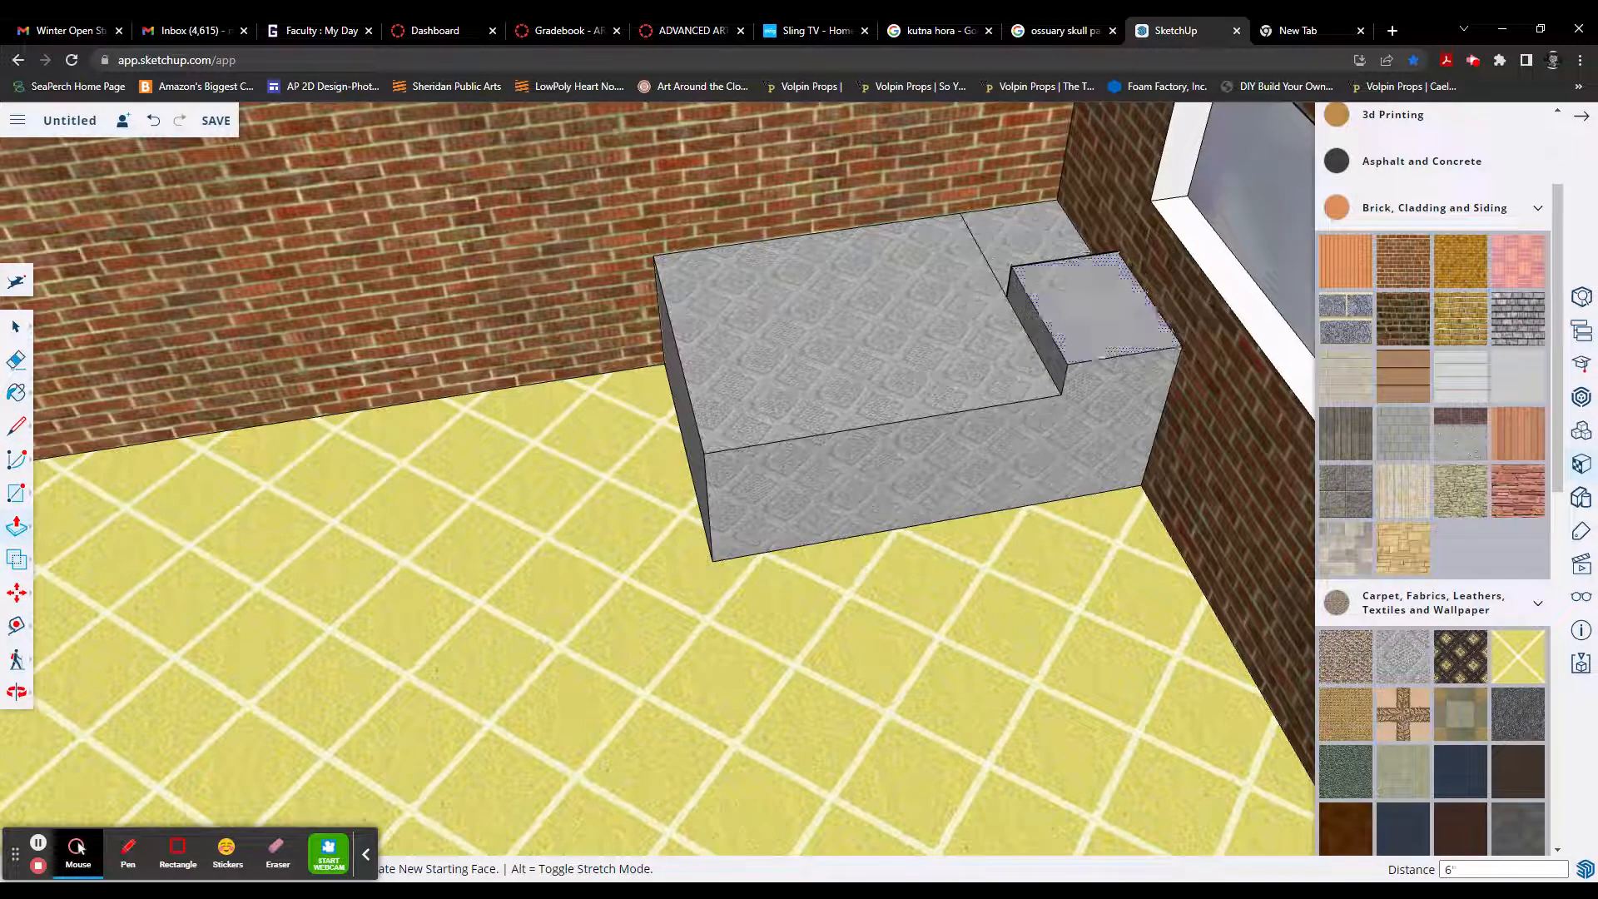
double_click(1052, 275)
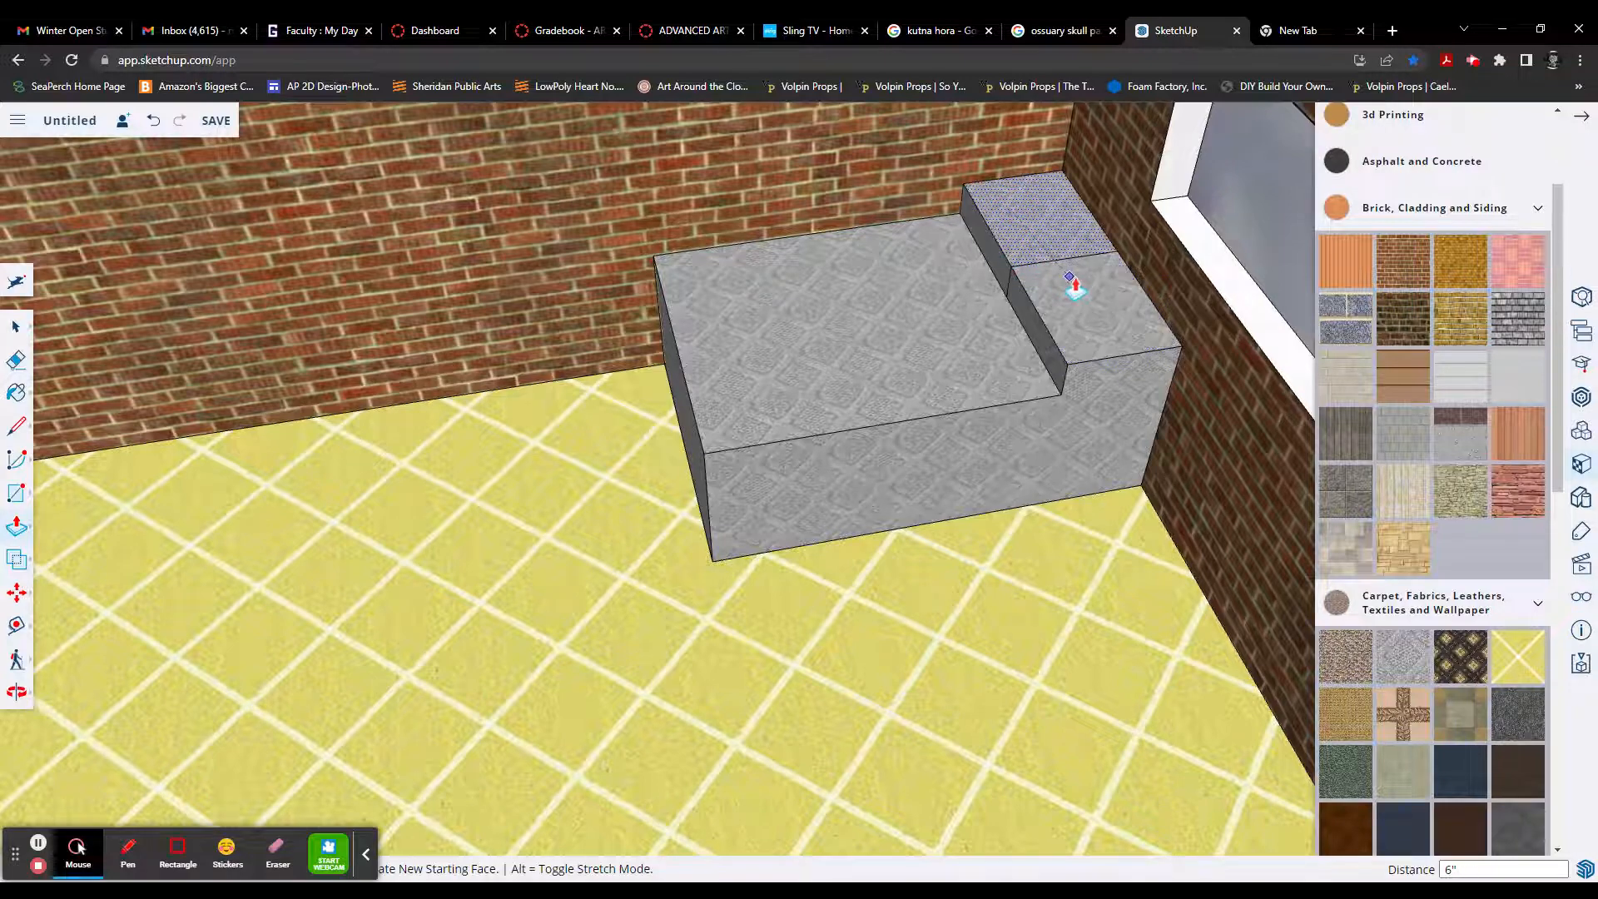
Step: Draw a 1' 6" line across the bed's long side at the base of the front pillow, separating it from the bed
key(l)
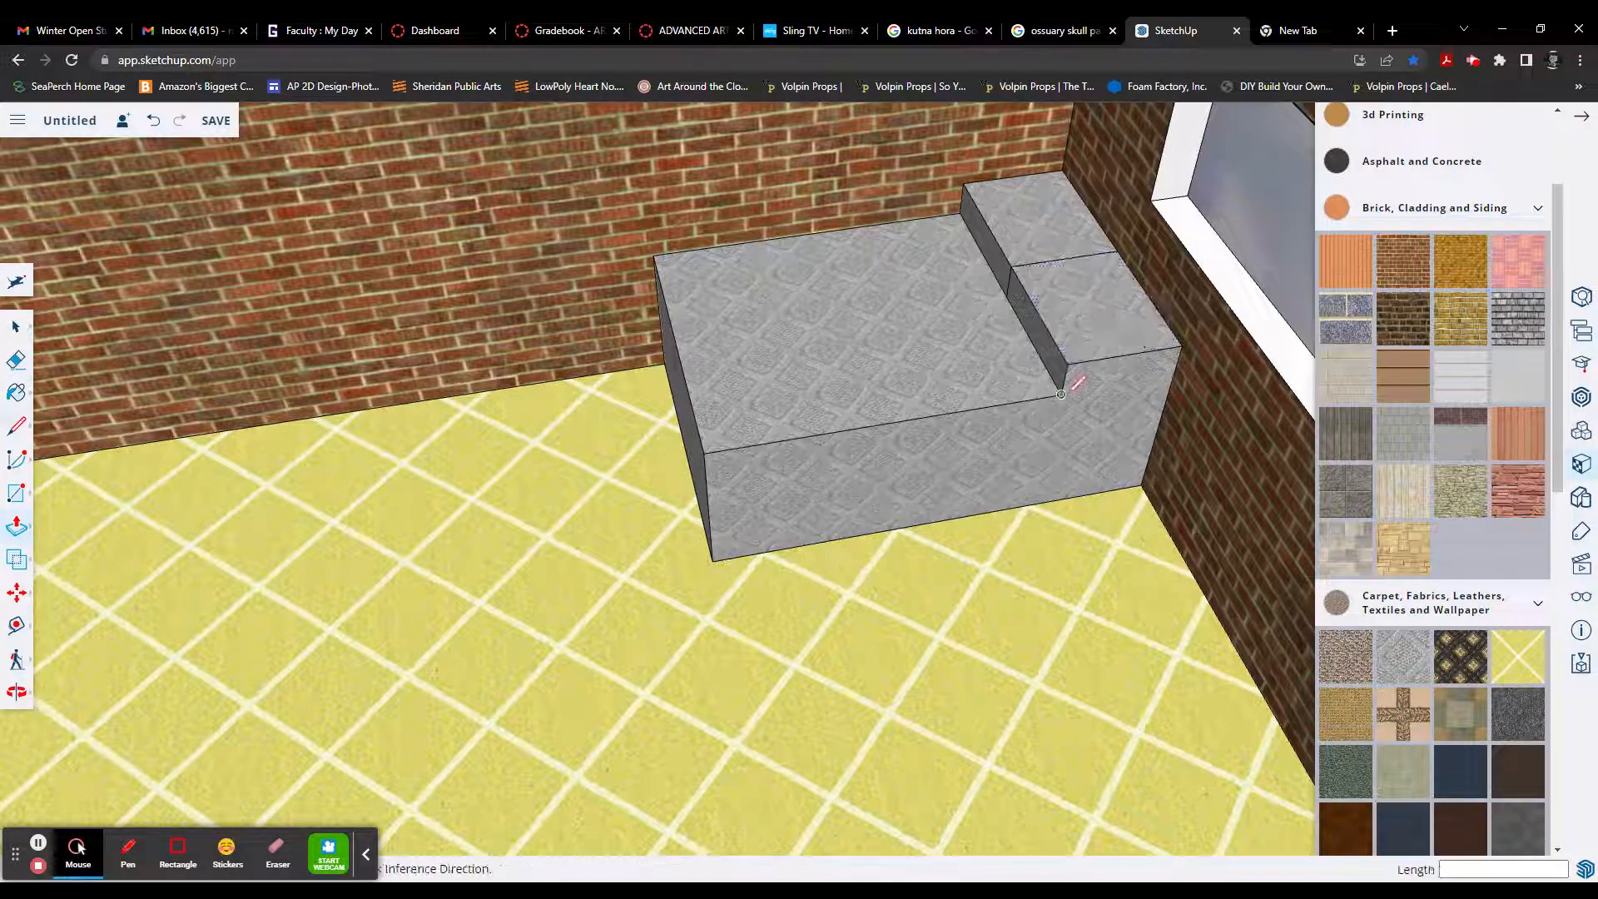
click(1062, 393)
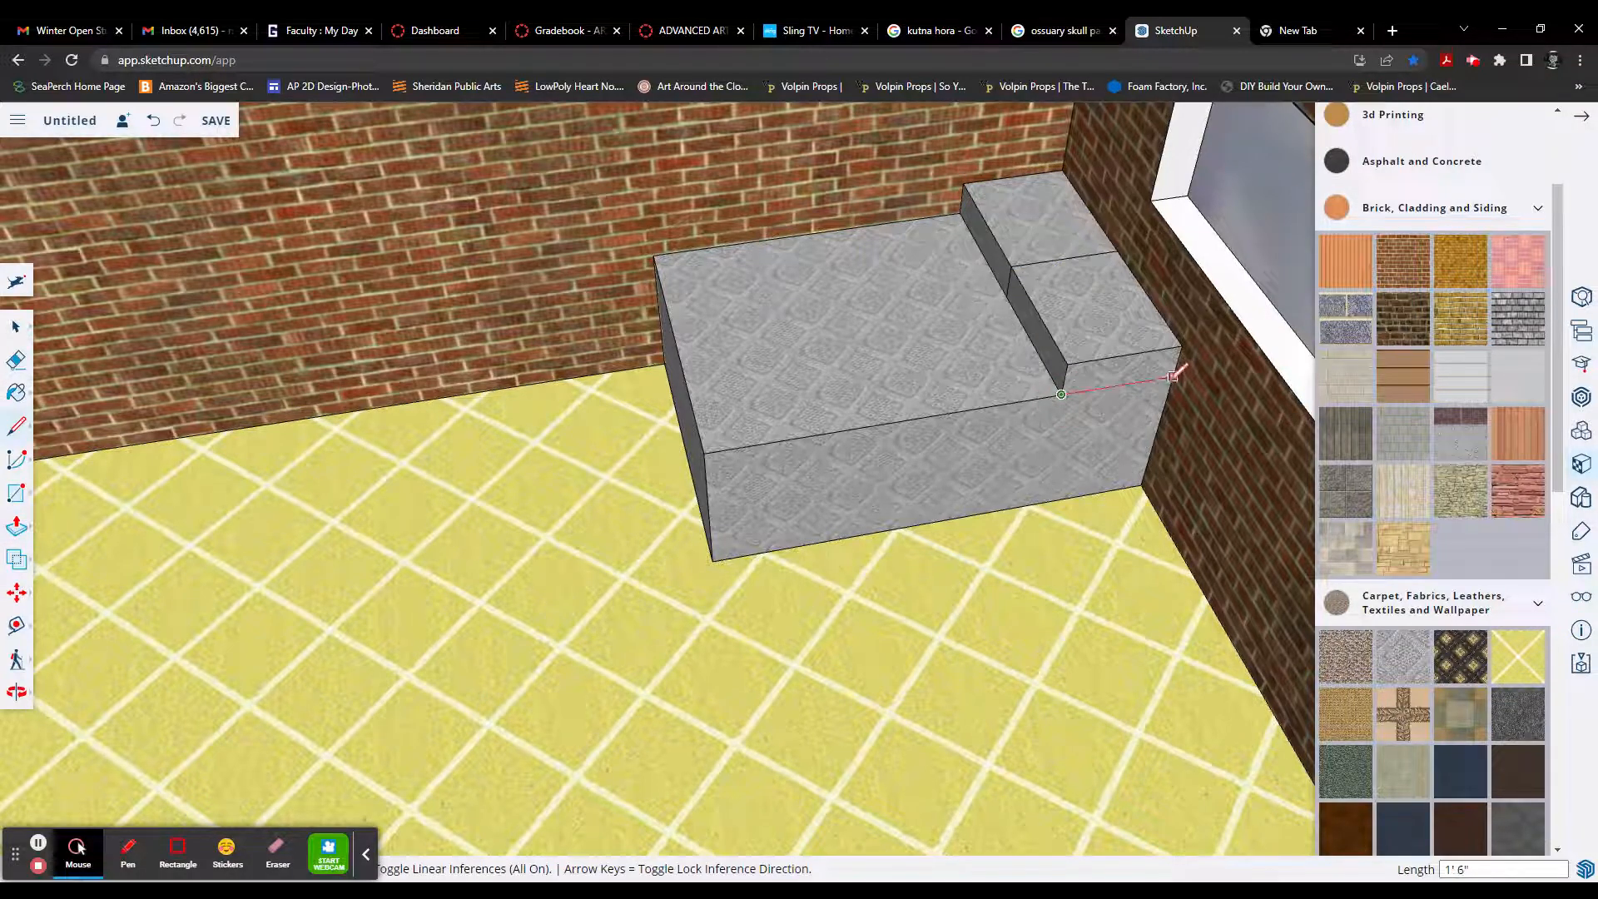
click(1173, 377)
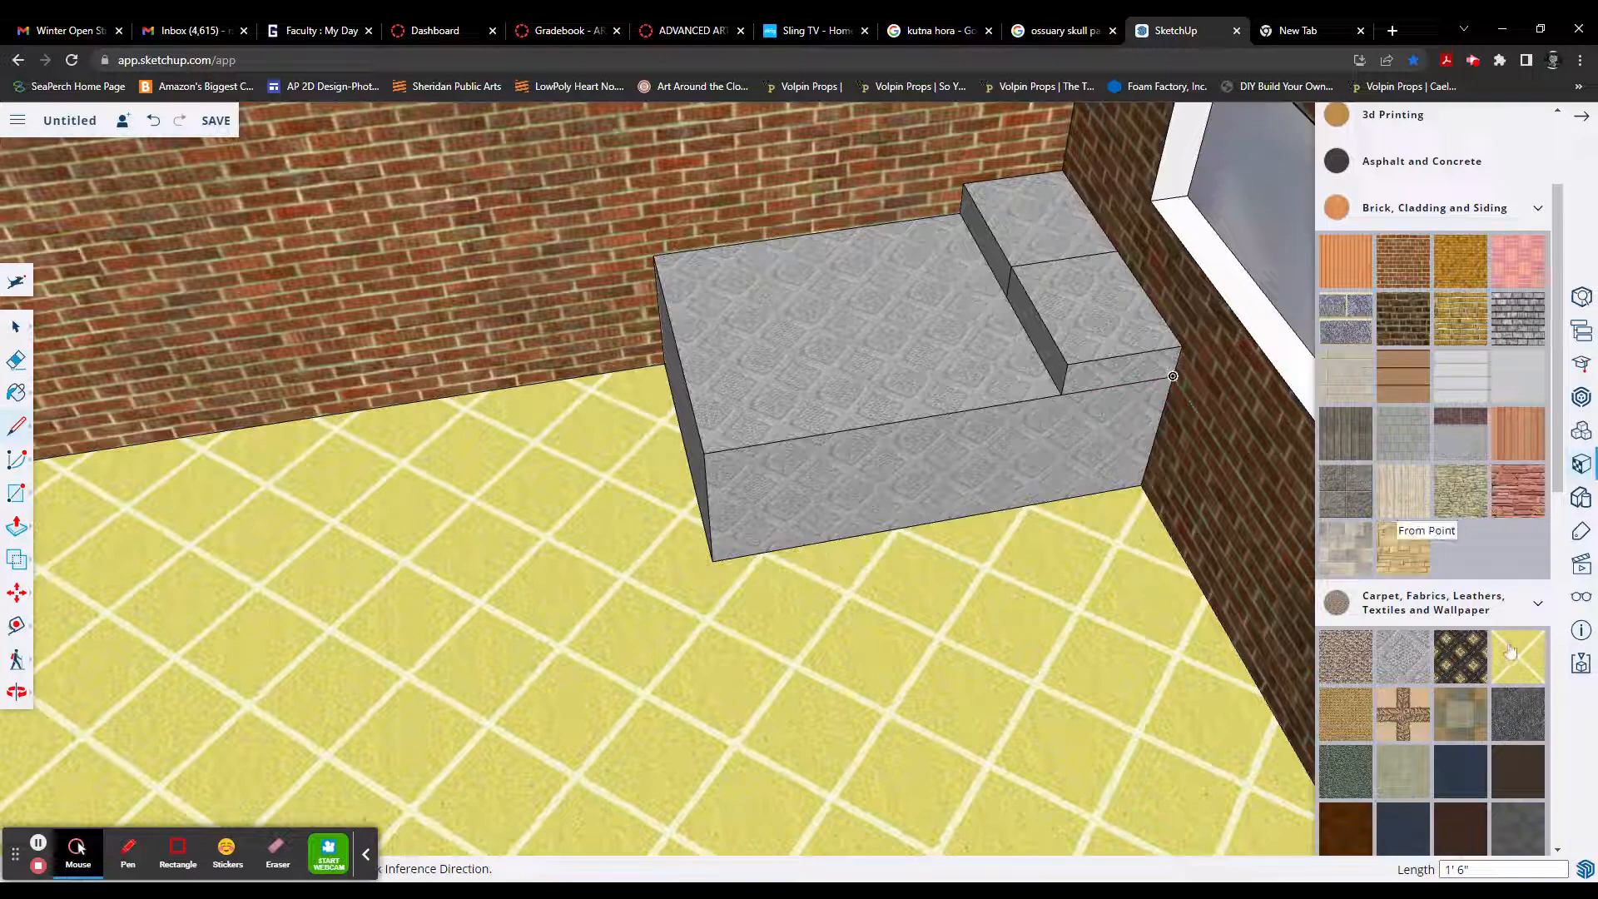
Step: Paint the tops and exposed sides of both pillows with the plain light grey material from Brick, Cladding and Siding
scroll(1509, 643, down, 1)
click(1527, 303)
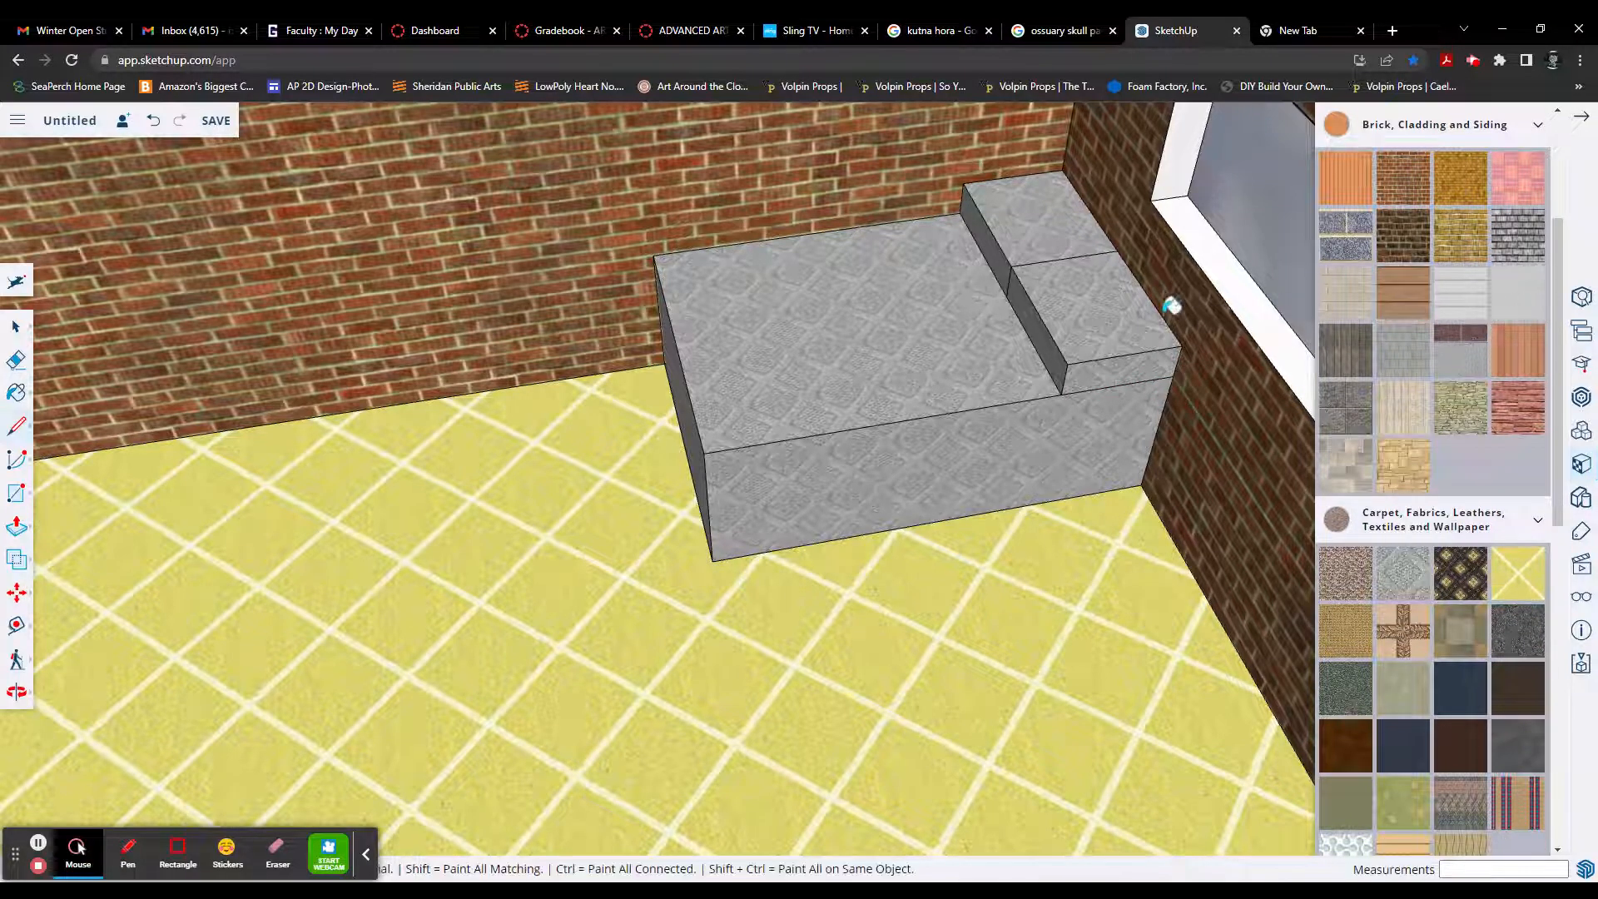
click(1123, 321)
click(1041, 218)
click(1012, 257)
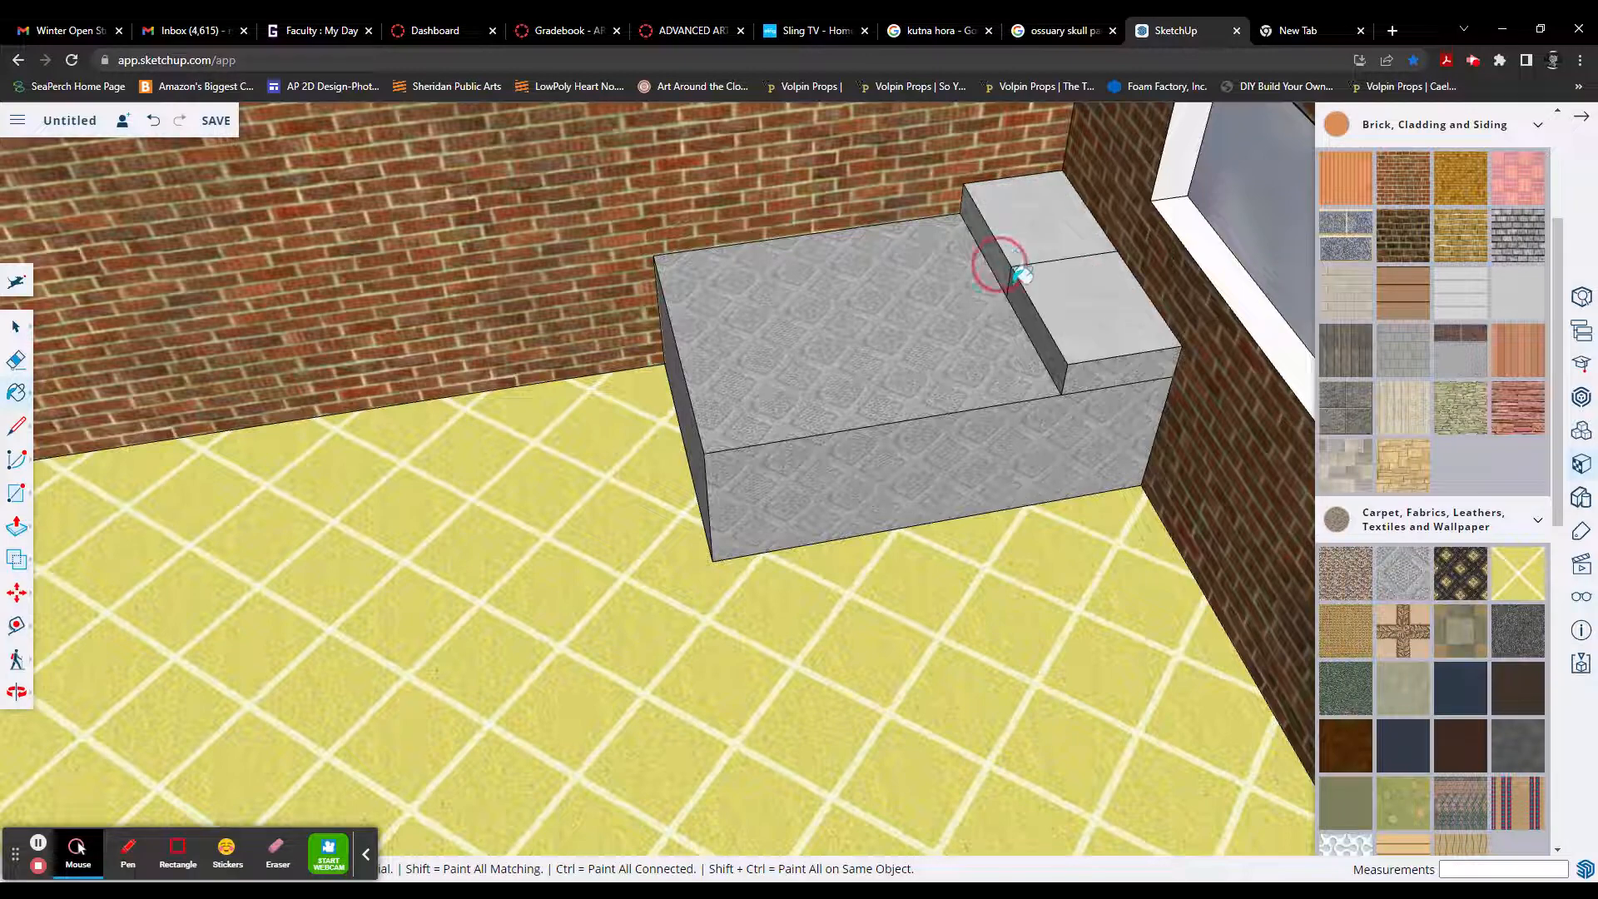
click(1024, 292)
click(1107, 375)
Step: Draw a rectangle about 7' 3" by 3' on the floor along the window wall, starting from the corner opposite the bed
scroll(1055, 453, down, 2)
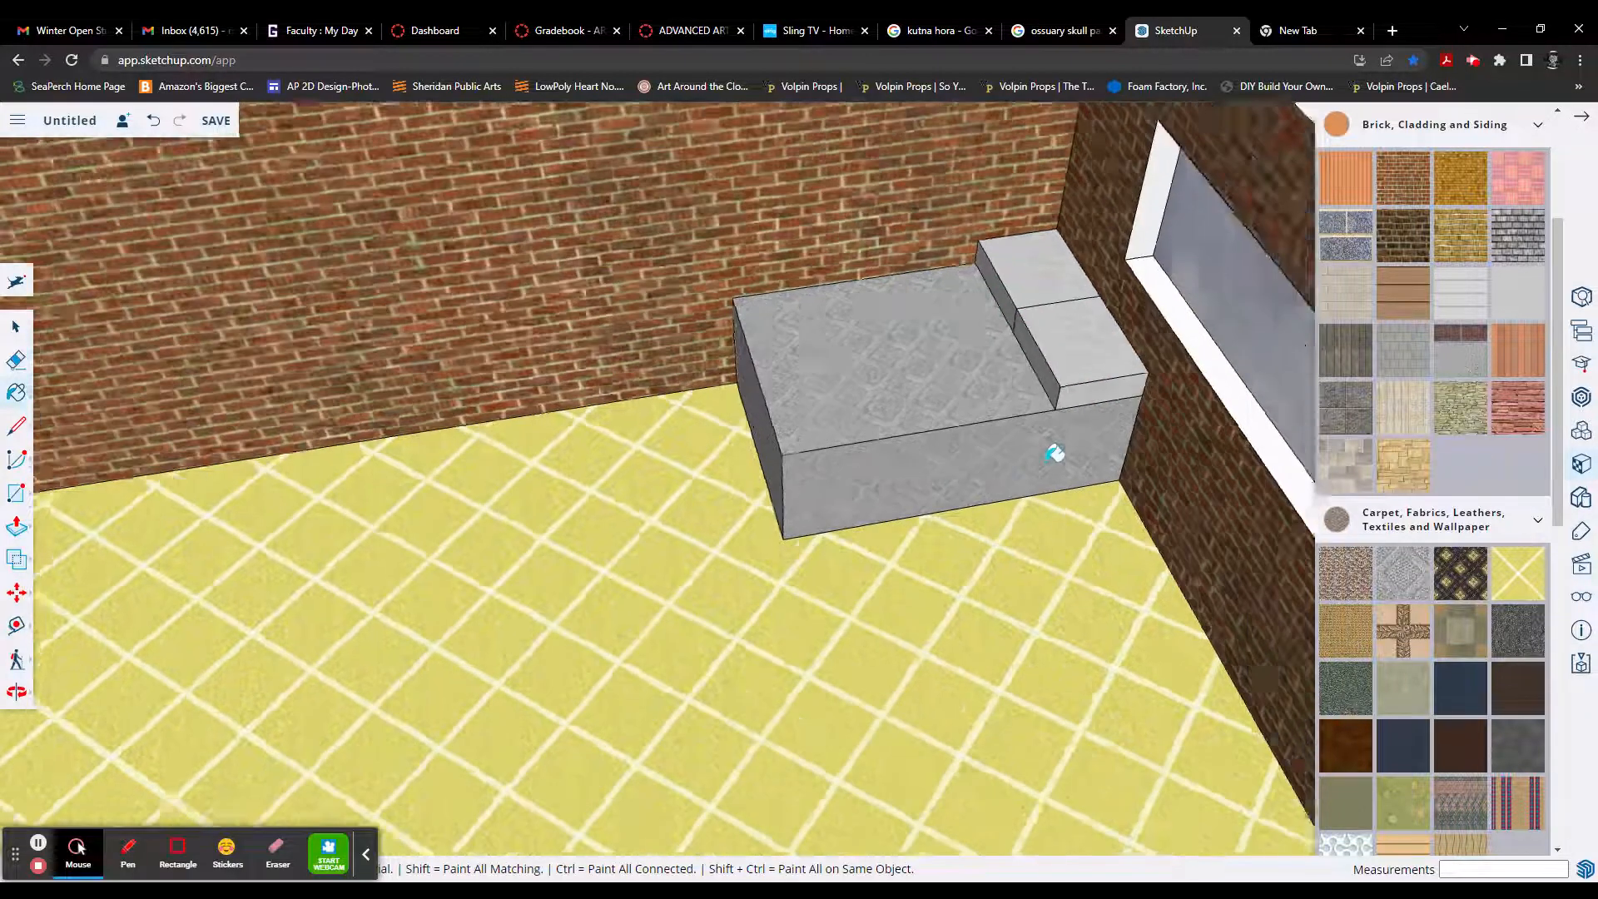
mouse_move(992, 512)
middle_down()
mouse_move(1166, 500)
mouse_move(991, 557)
mouse_move(973, 521)
middle_up()
mouse_move(673, 572)
middle_down()
mouse_move(851, 604)
mouse_move(878, 629)
middle_up()
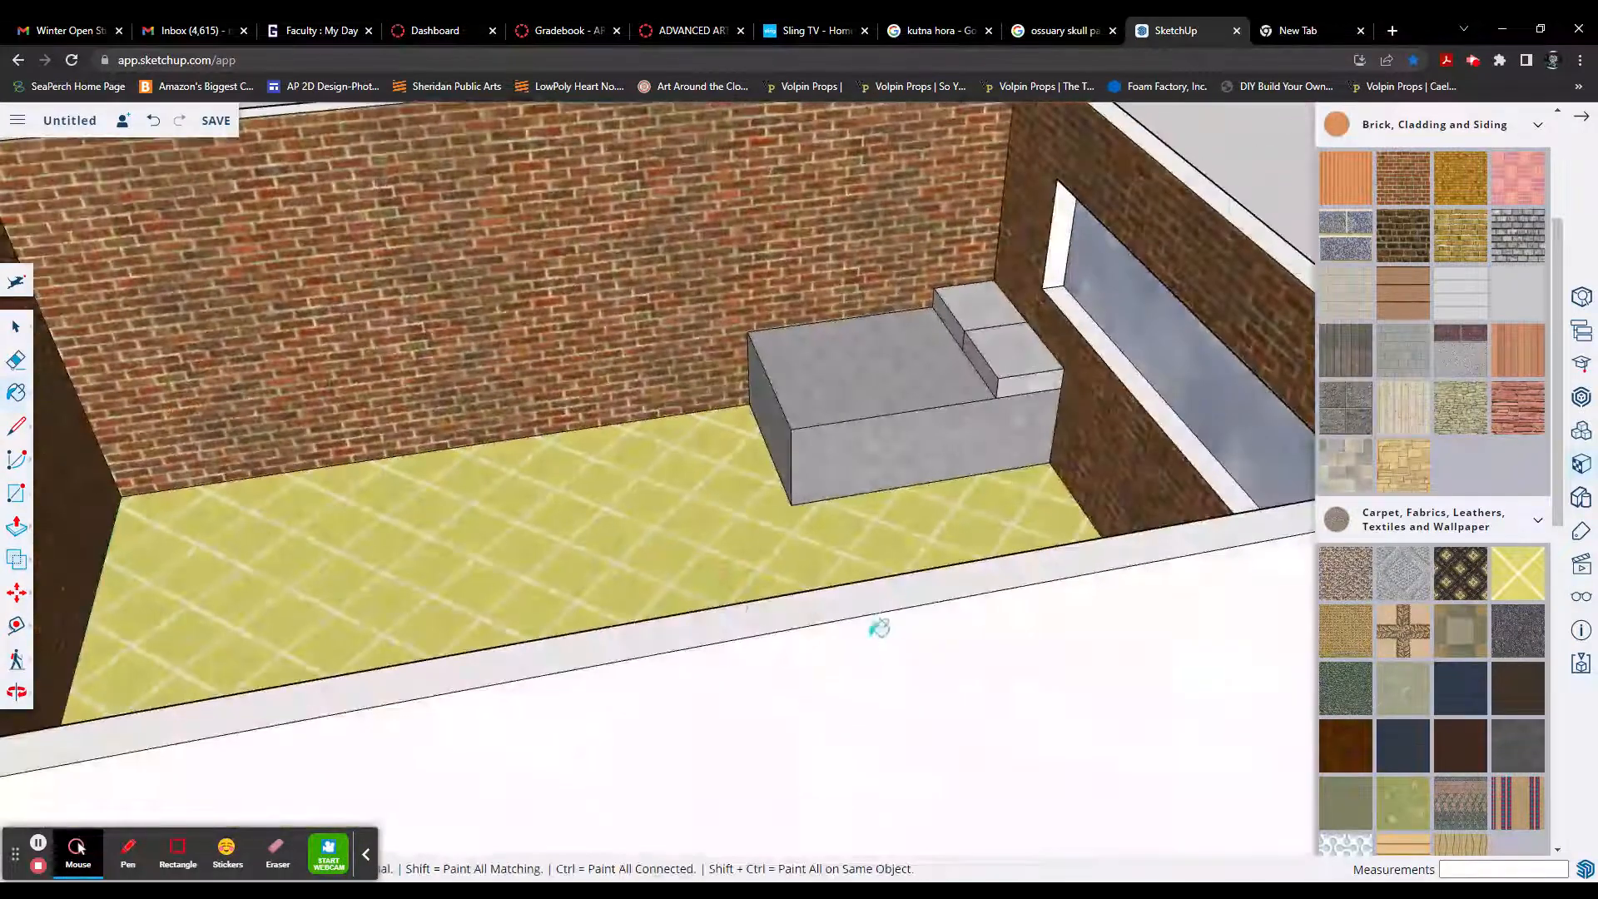
mouse_move(707, 580)
middle_down()
mouse_move(952, 552)
mouse_move(941, 541)
middle_up()
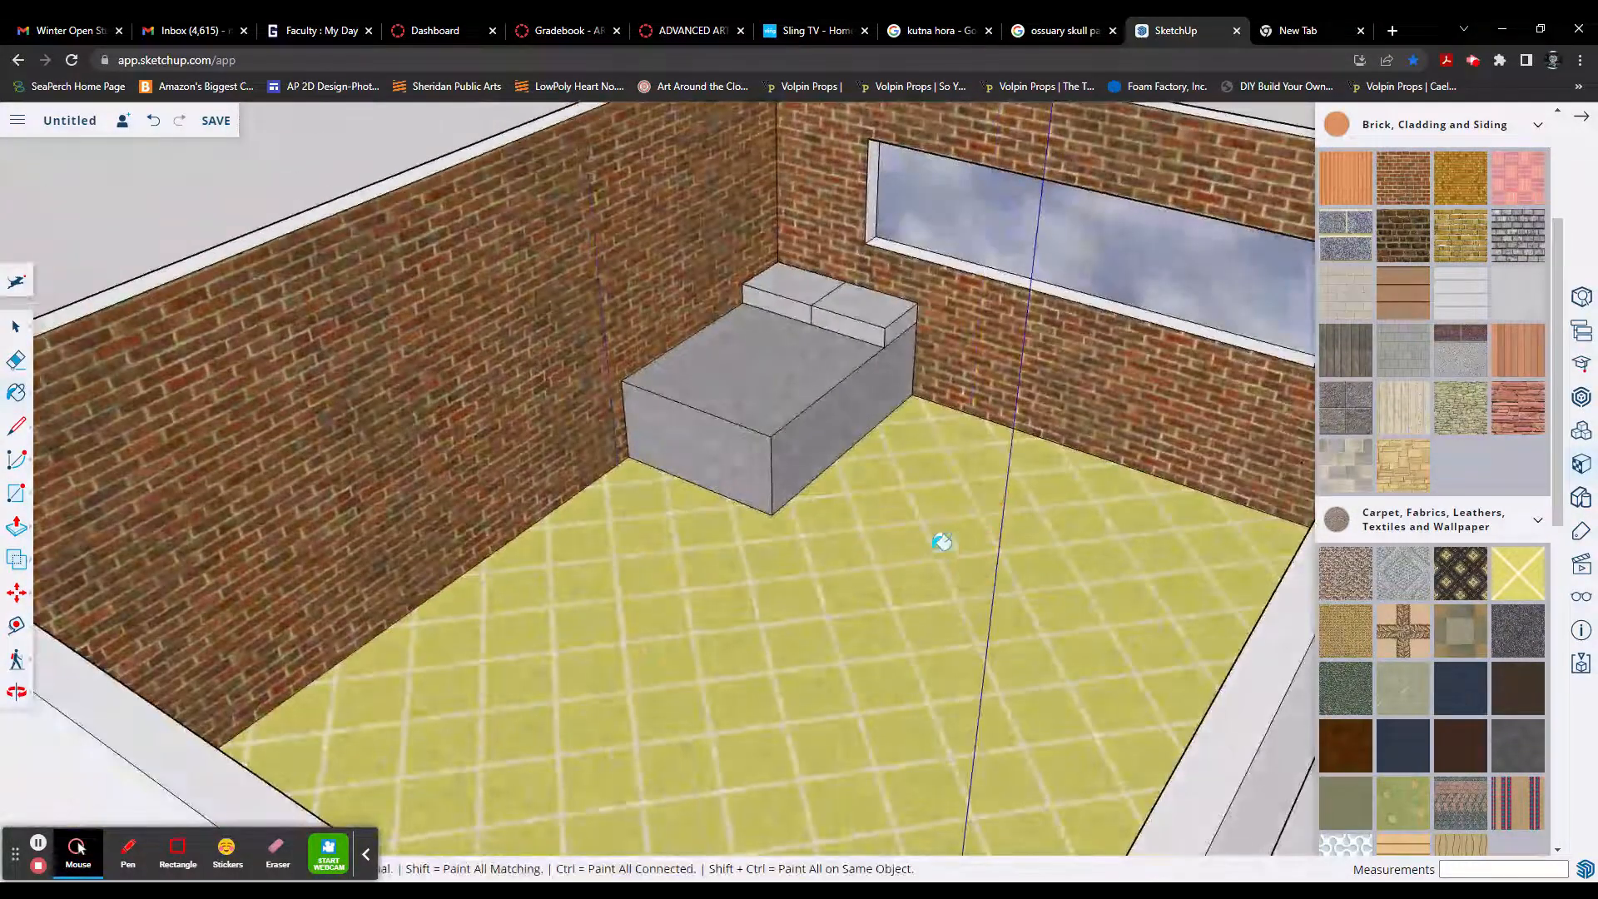
middle_drag(815, 593, 958, 505)
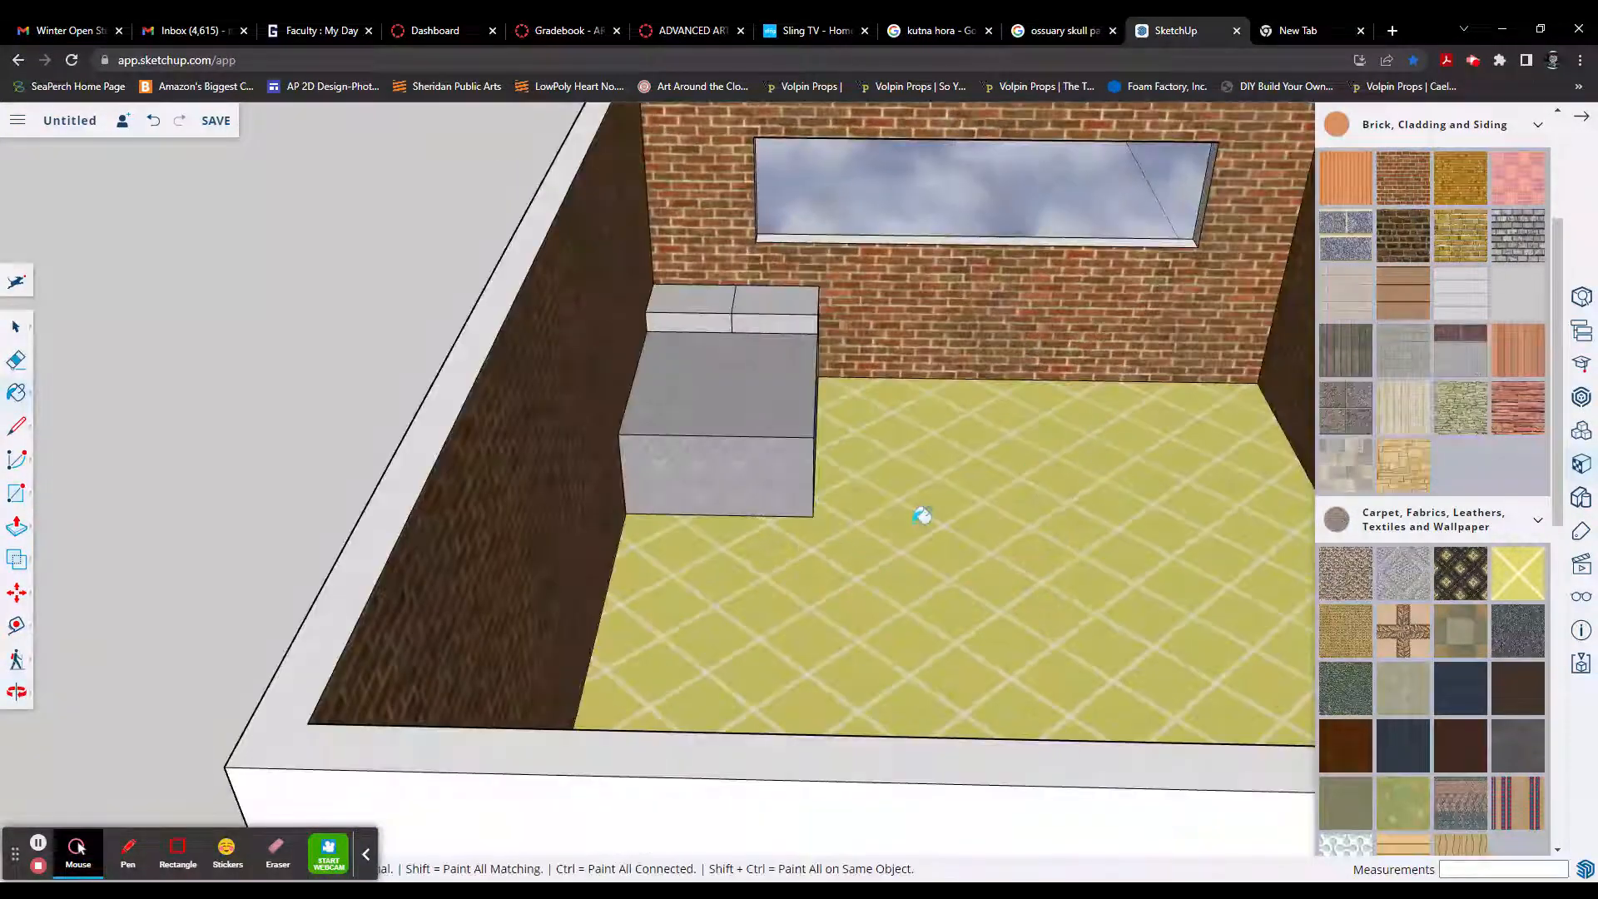
key(r)
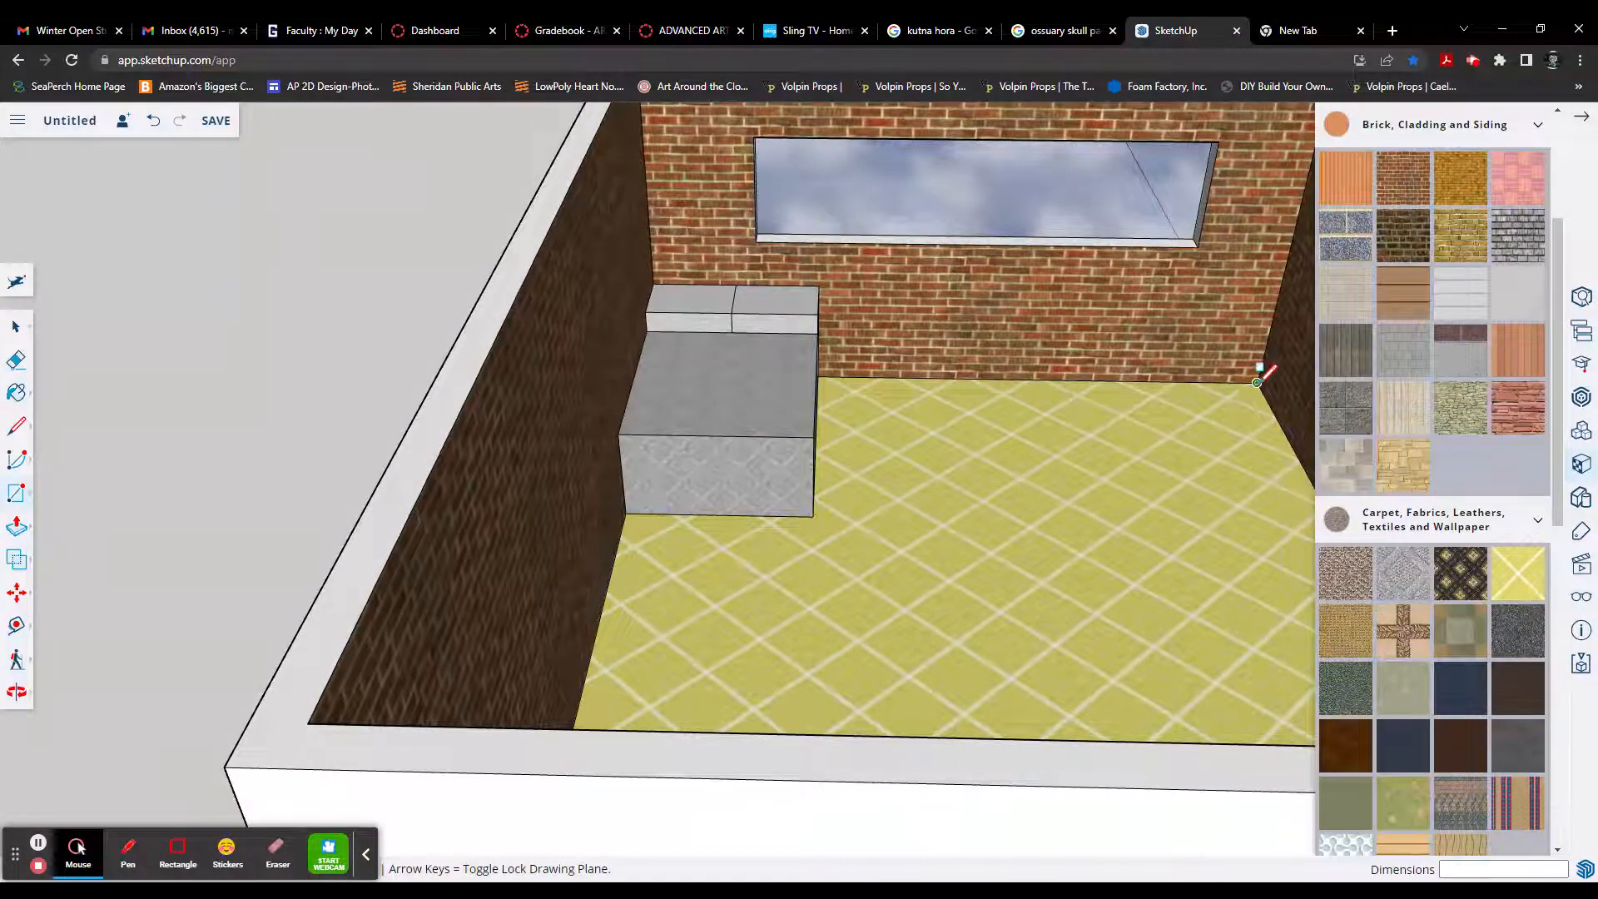
click(1257, 383)
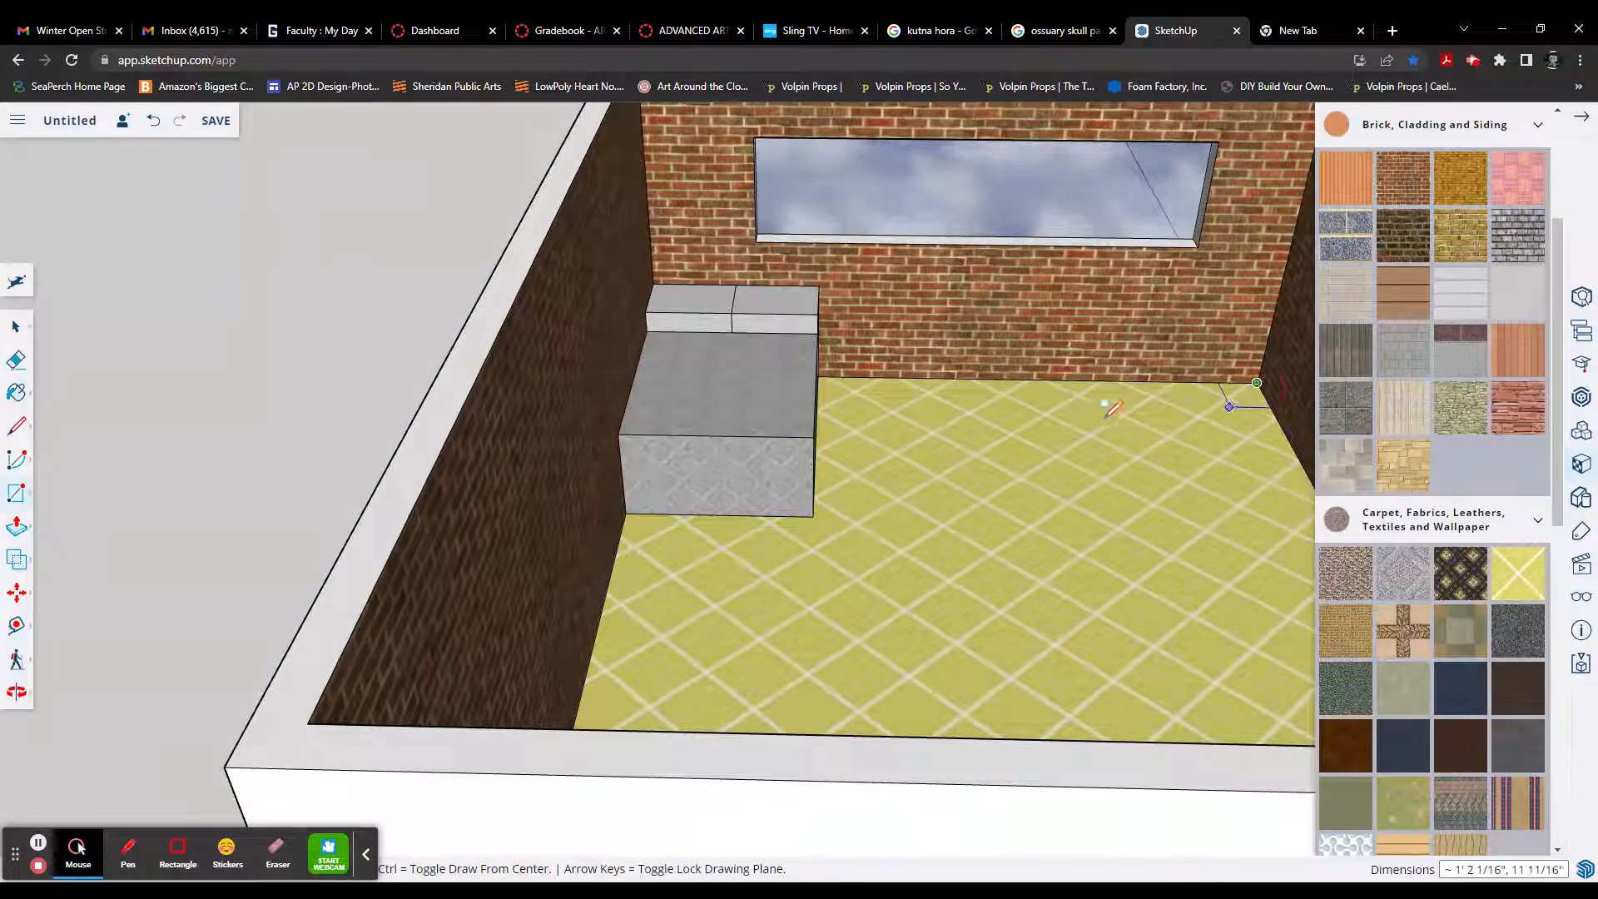
click(979, 443)
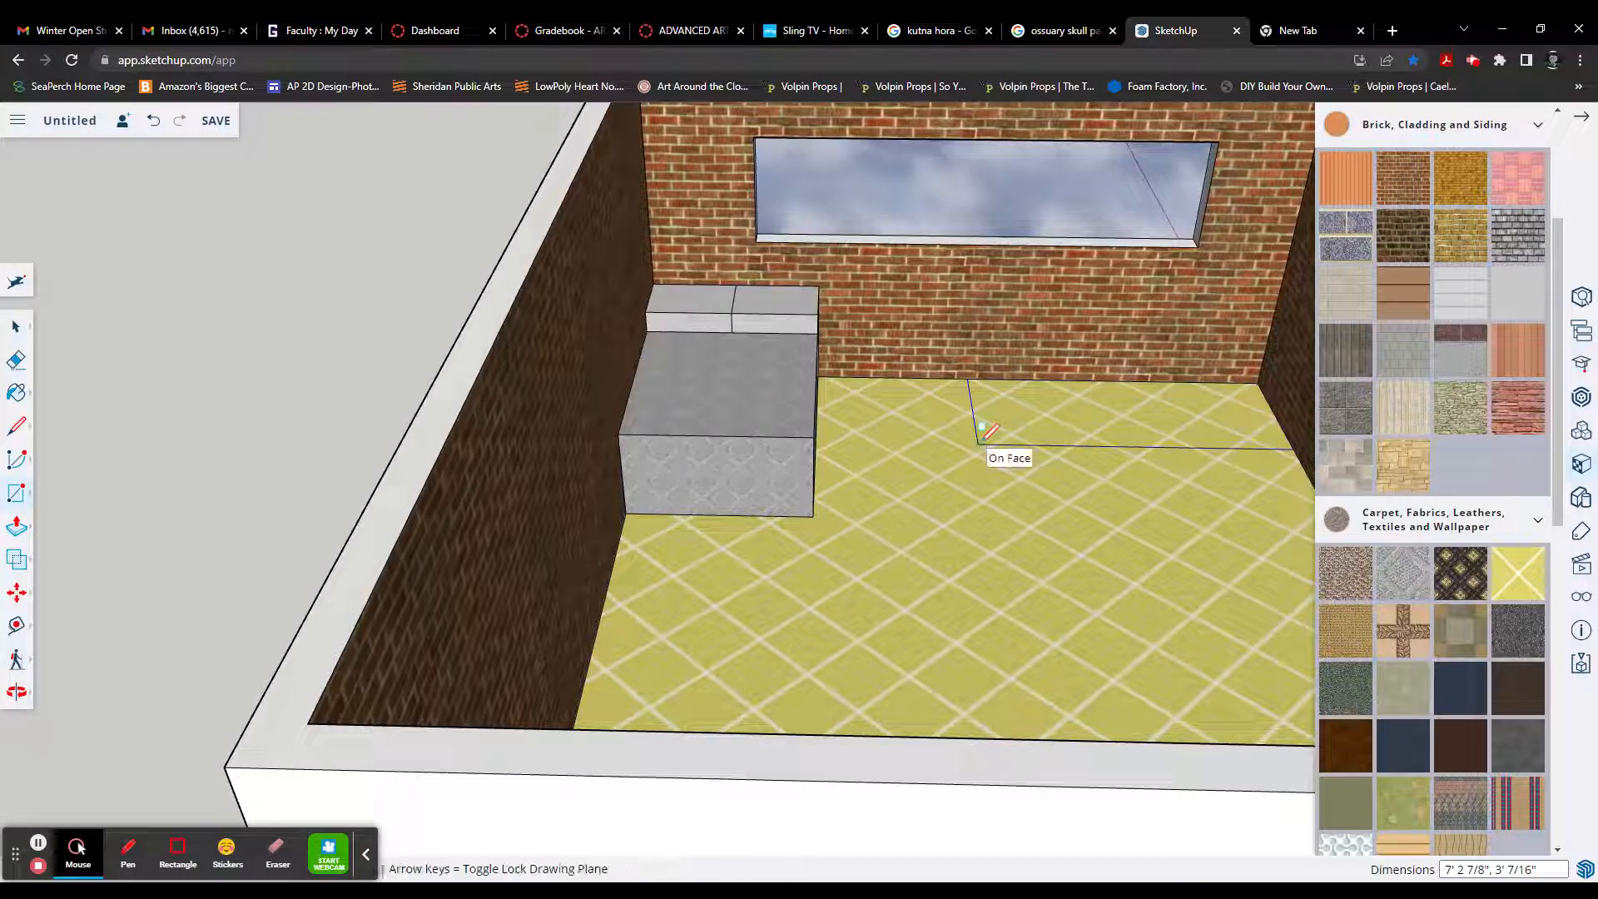
Step: Push/Pull the new floor rectangle up 36" to form a desk-sized box
key(p)
click(1061, 422)
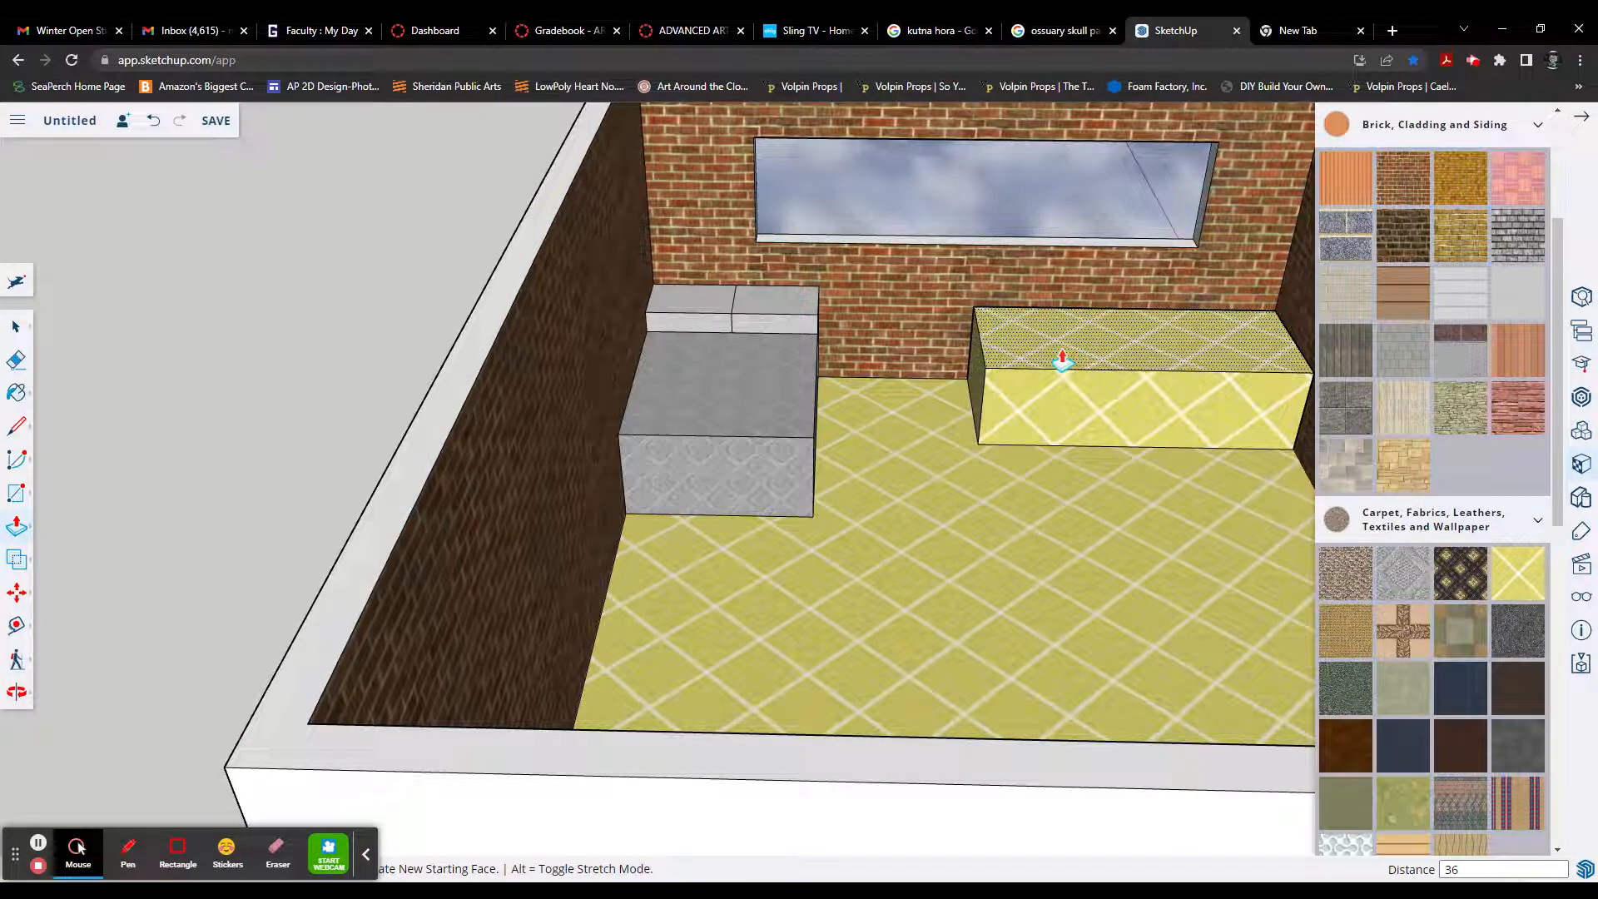
key(Return)
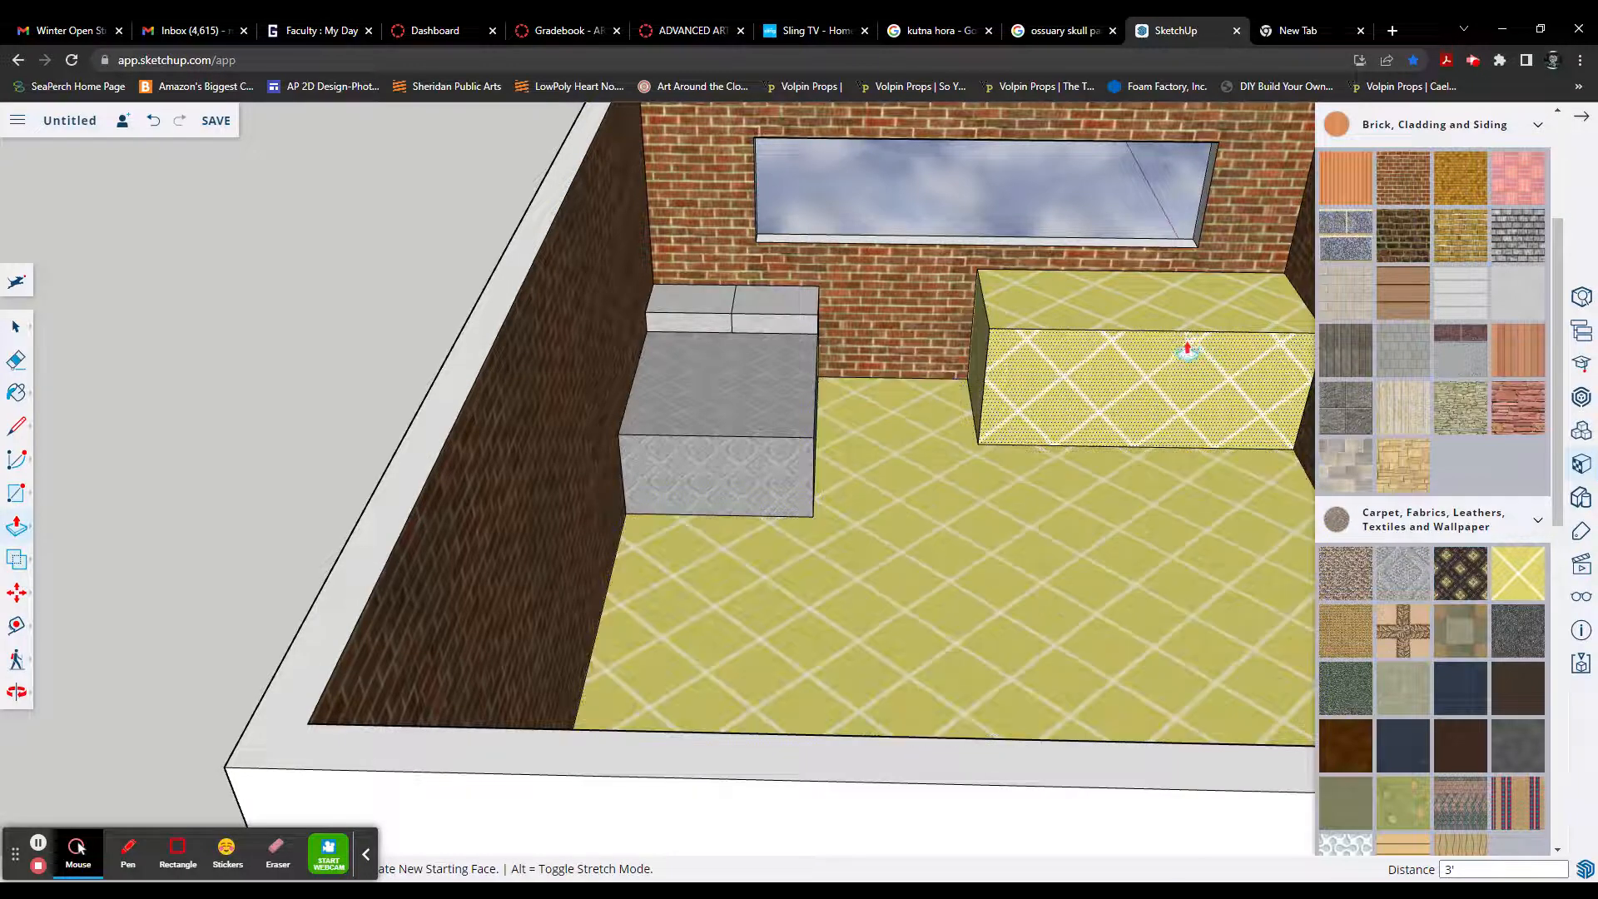
Step: Paint the desk box's top and exposed sides with the light wavy wood-grain material from Carpet, Fabrics, Leathers, Textiles and Wallpaper
scroll(1475, 537, down, 3)
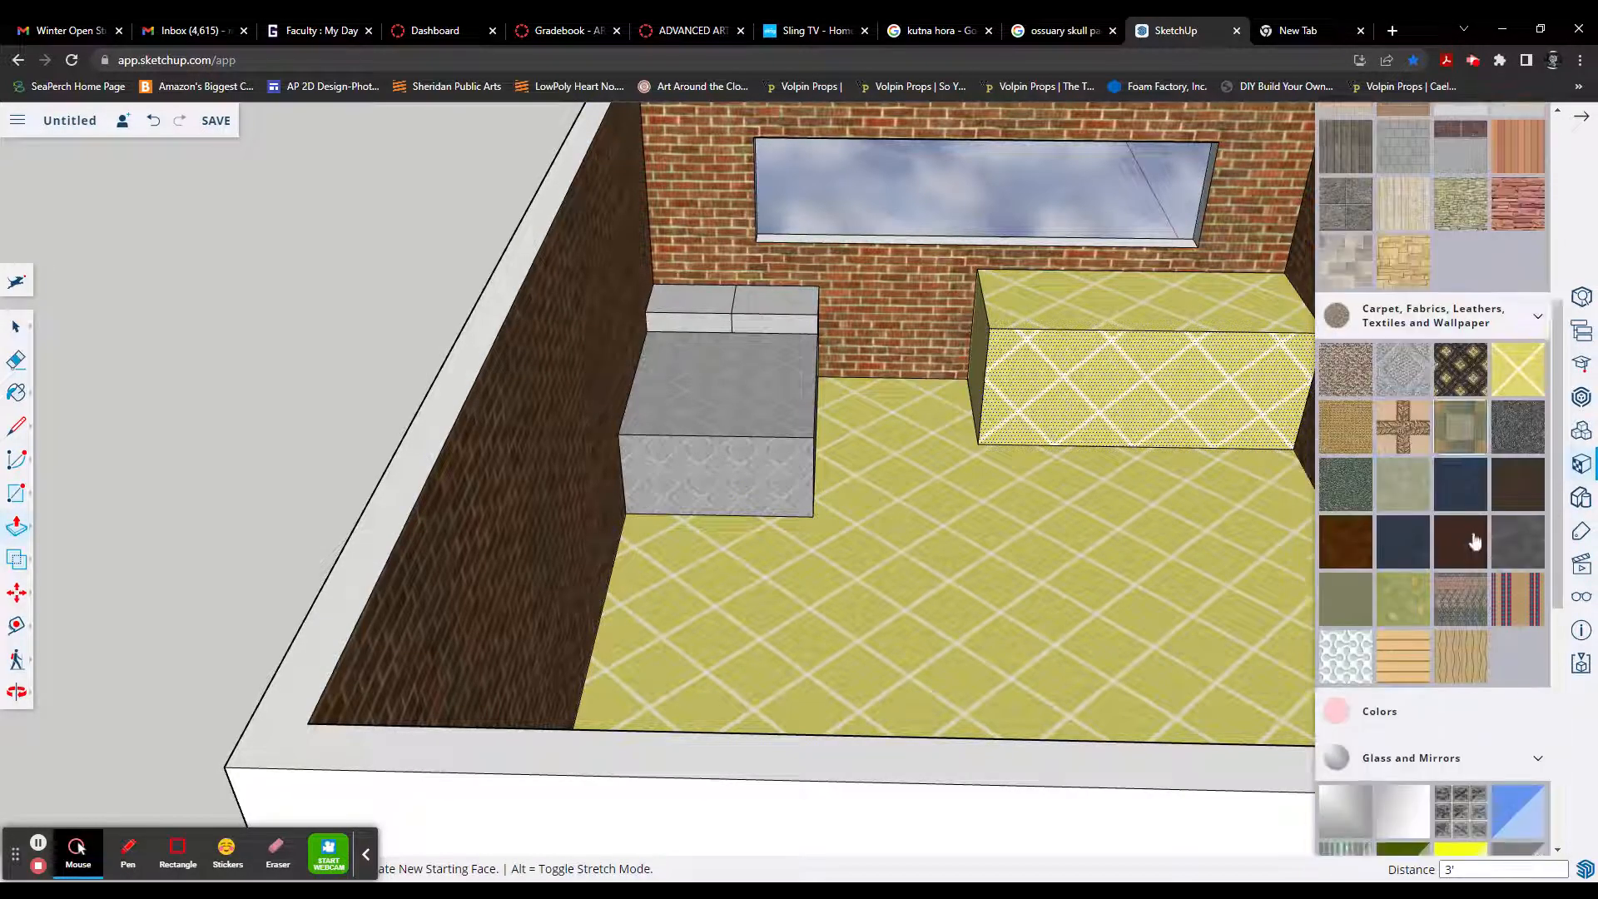
scroll(1481, 553, down, 1)
click(1461, 541)
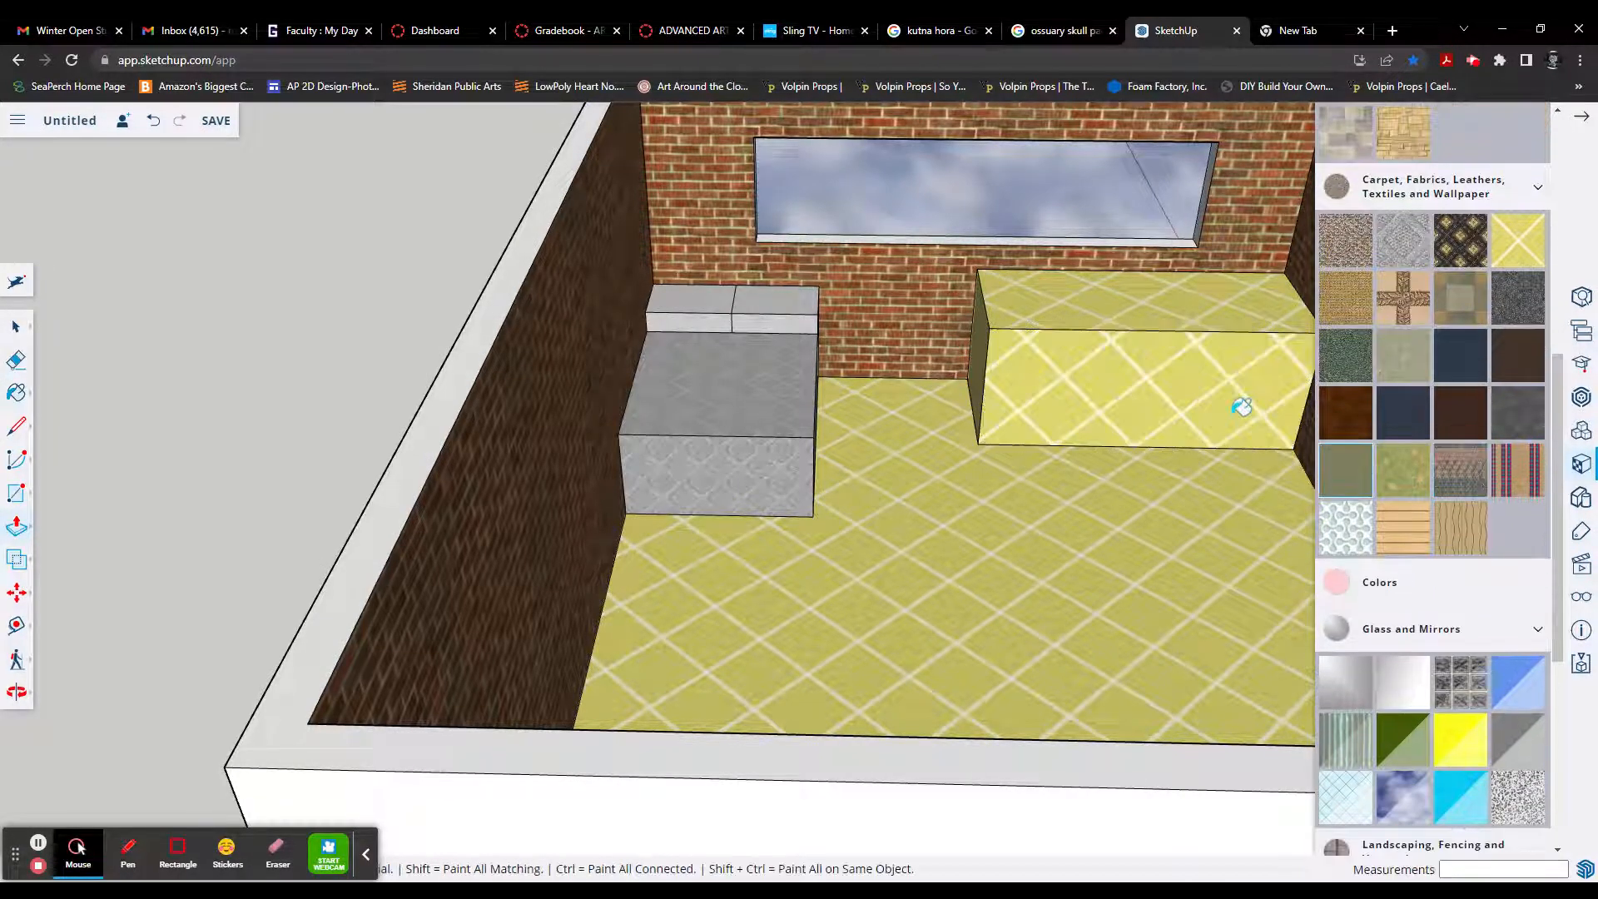
click(1233, 418)
click(1154, 310)
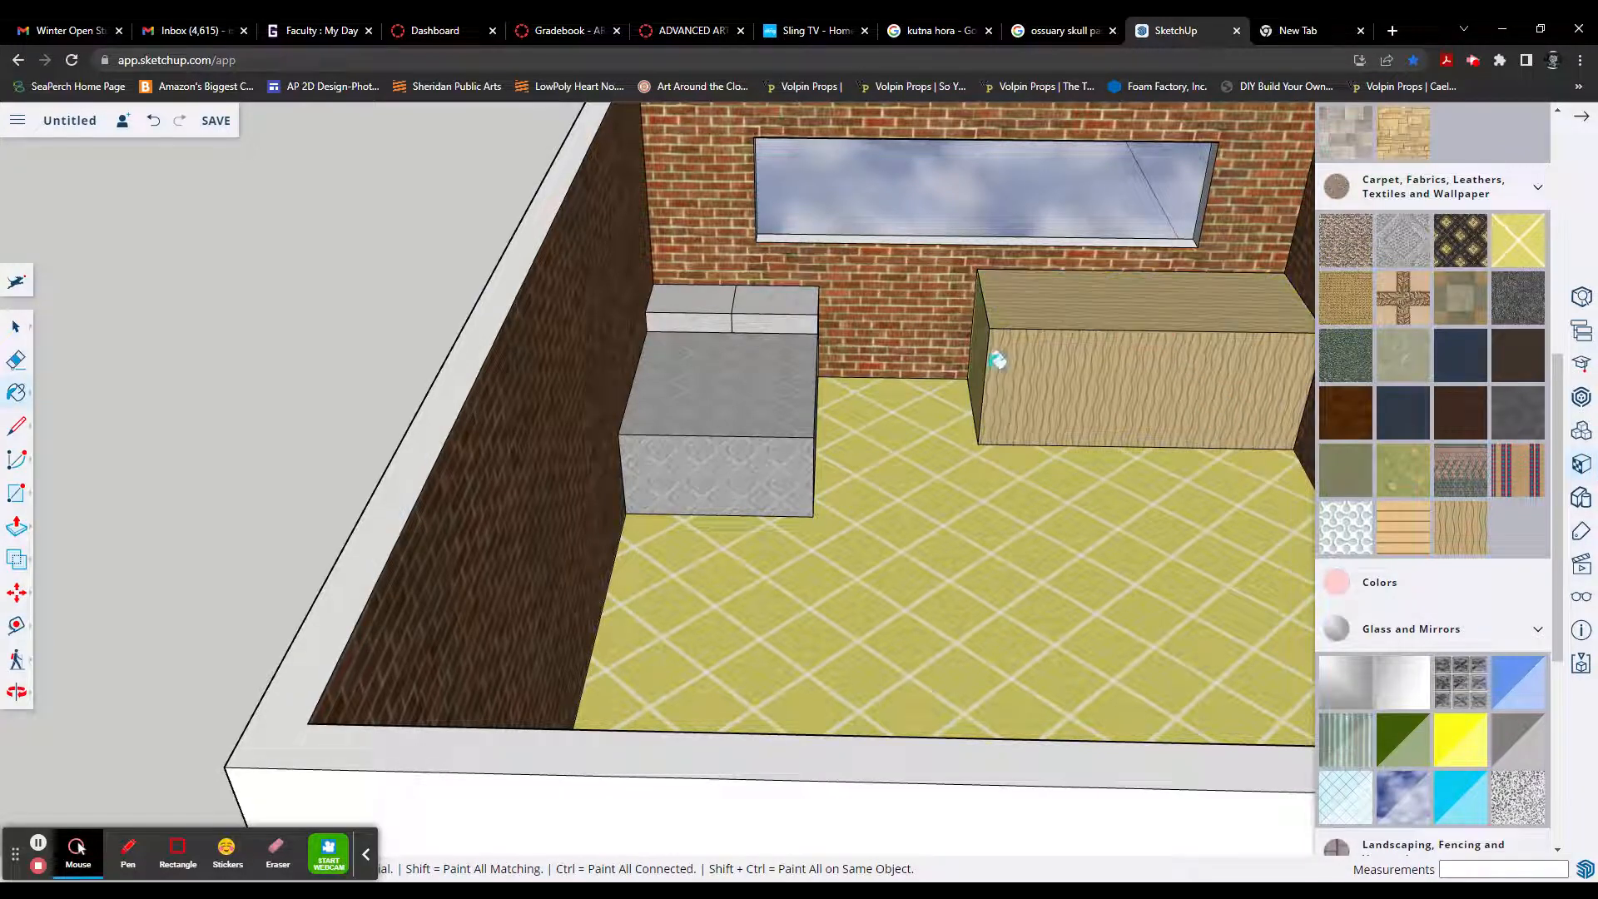
Step: Outline two adjoining rectangles about 10 1/2" high along the bottom of the desk's front, leaving a narrow leg at each end
middle_drag(1154, 439, 1298, 495)
scroll(1407, 505, down, 5)
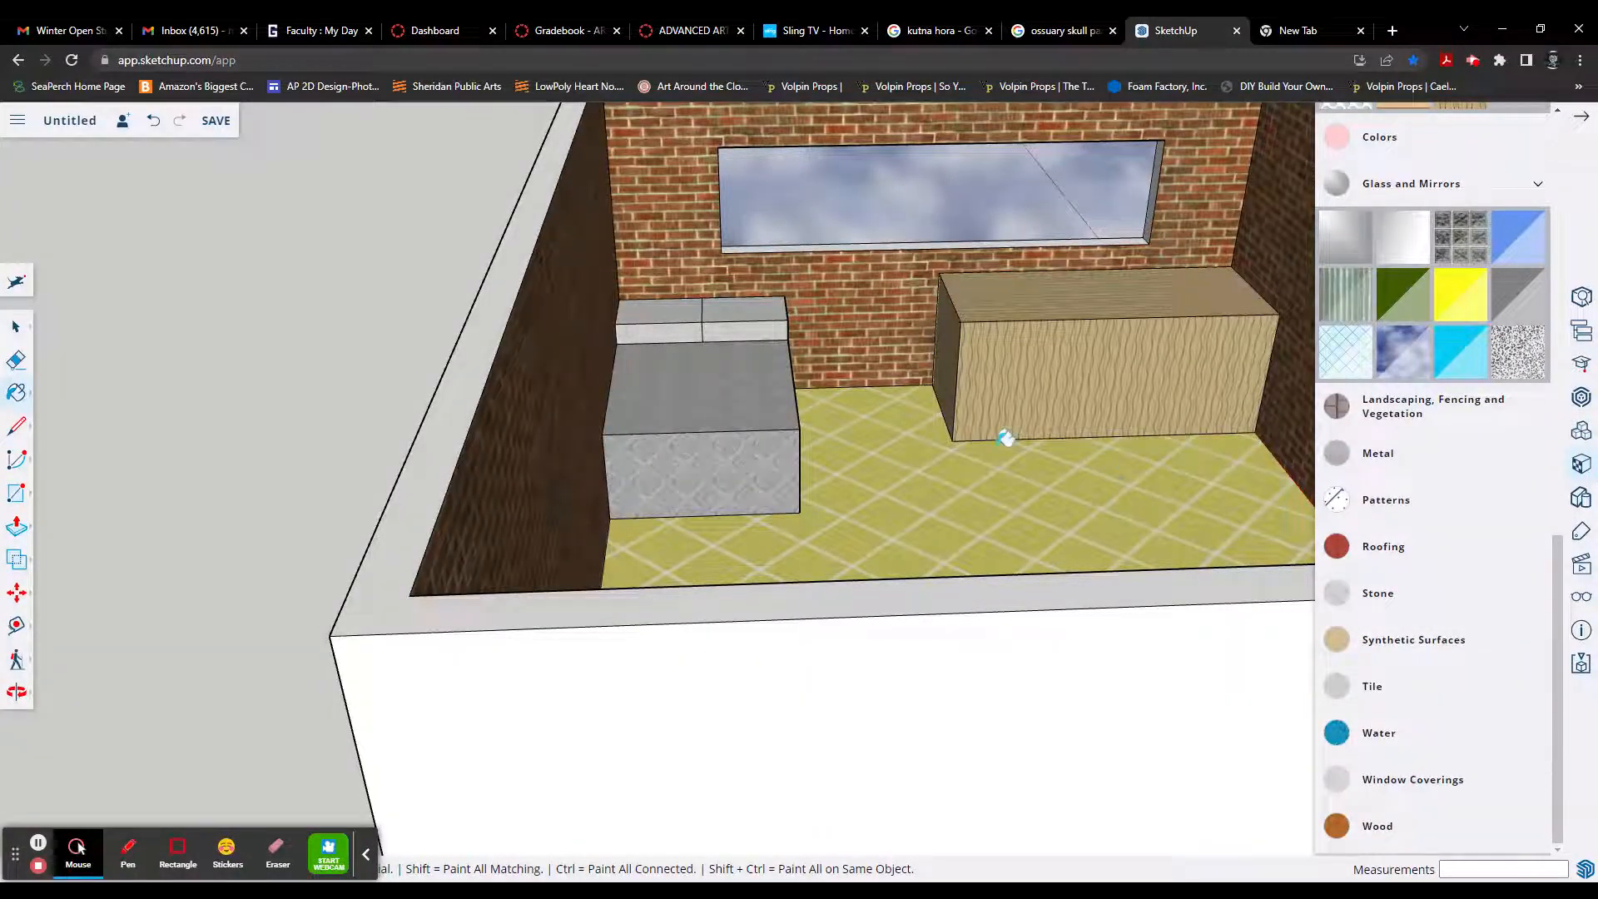
key(l)
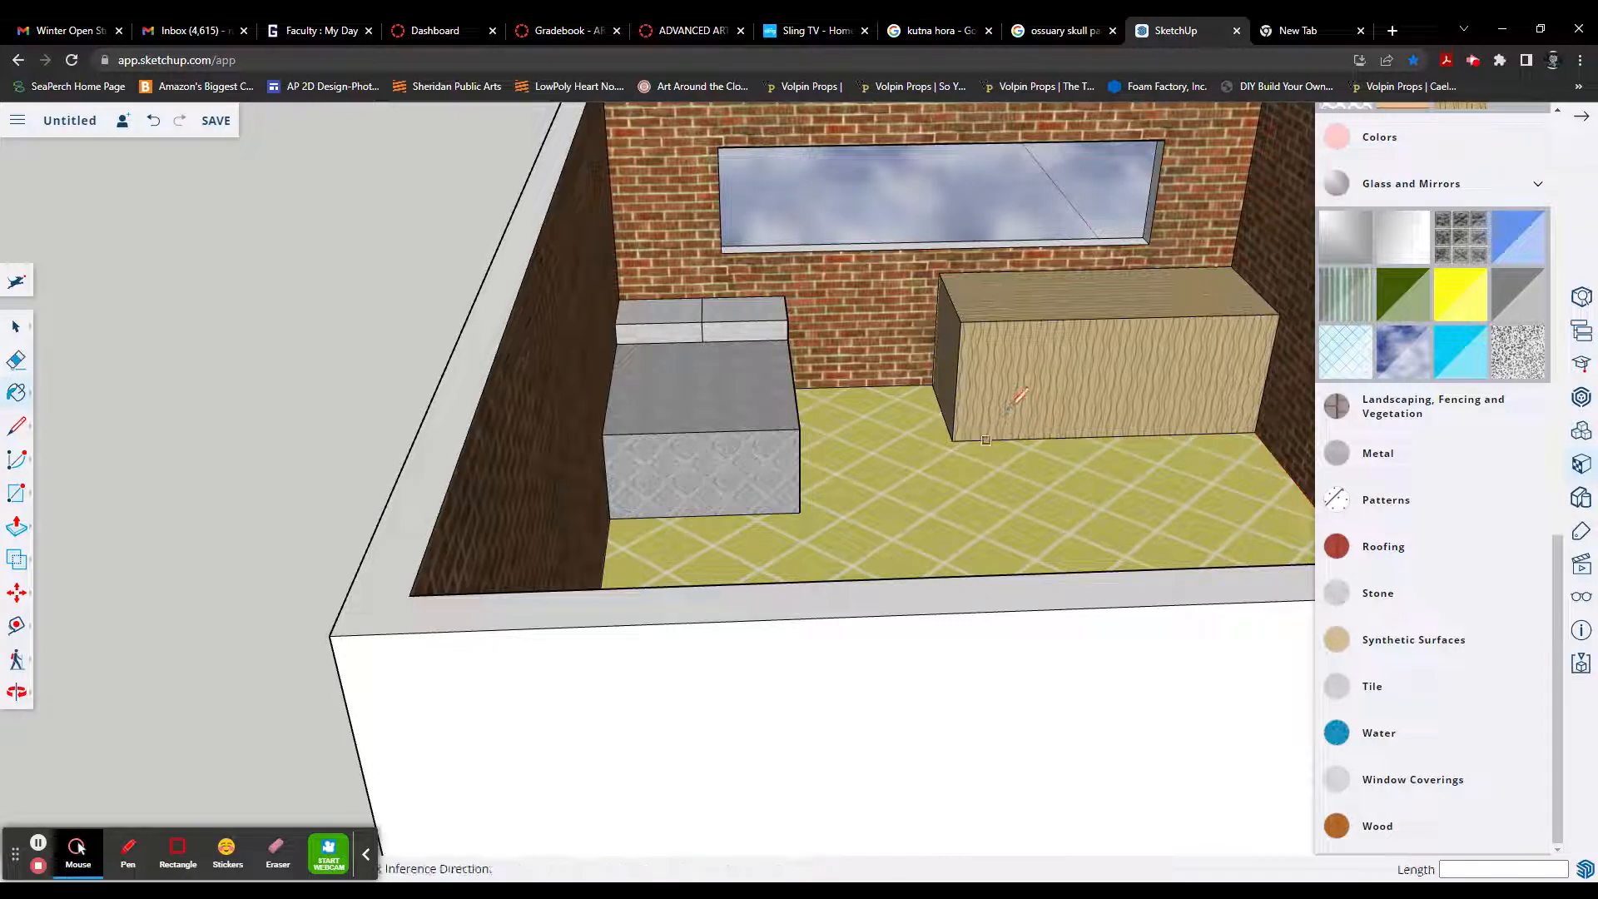
click(1105, 434)
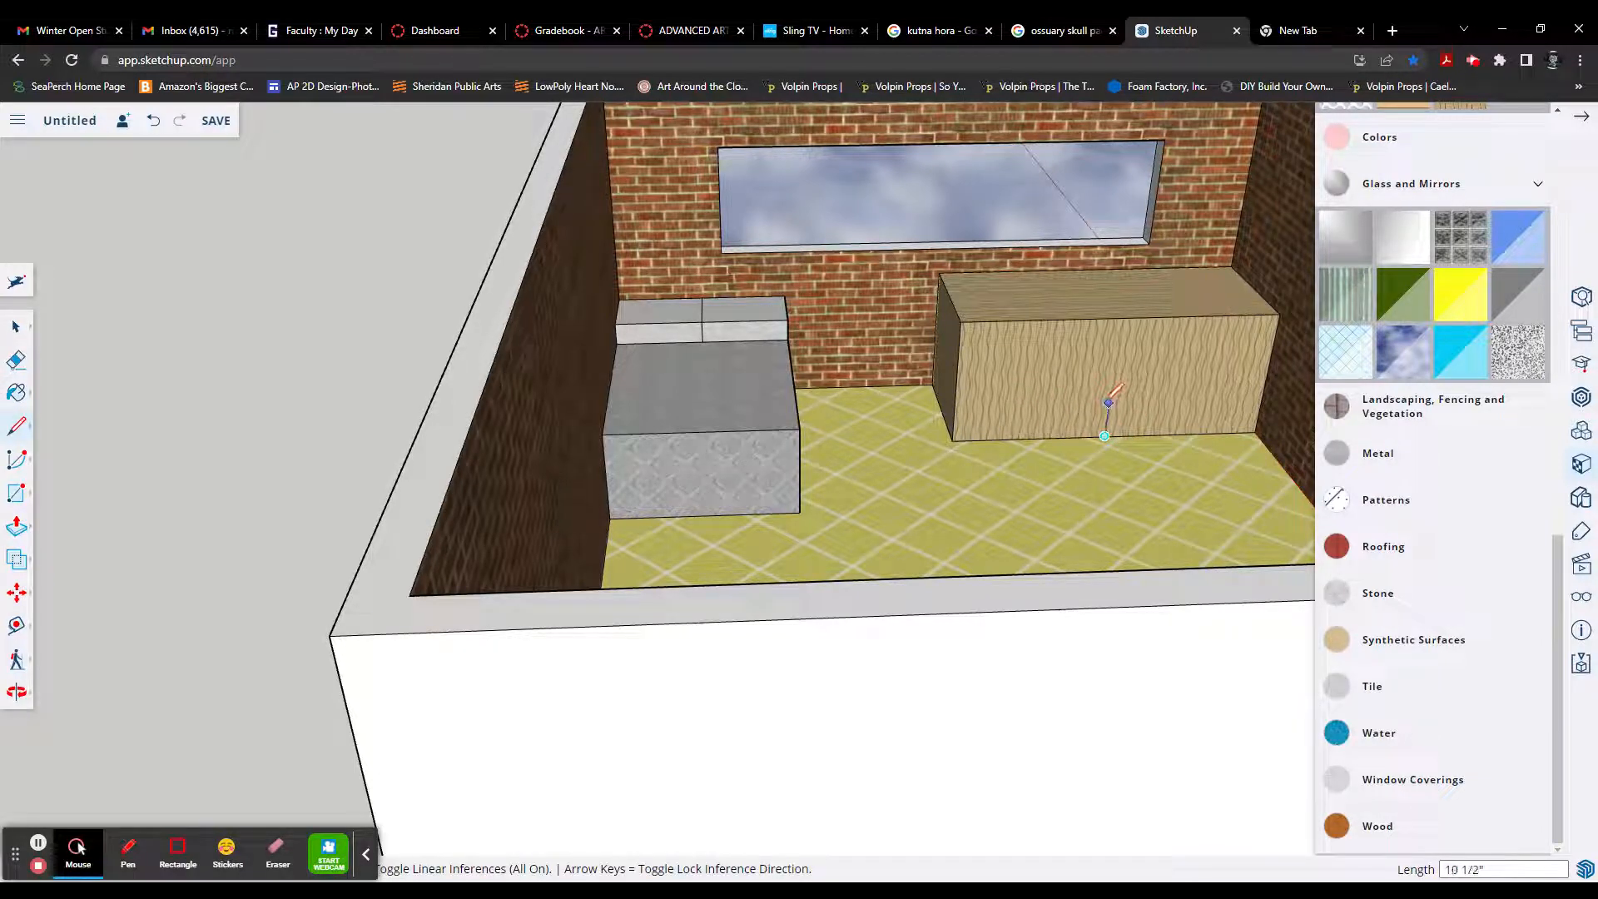
click(1107, 402)
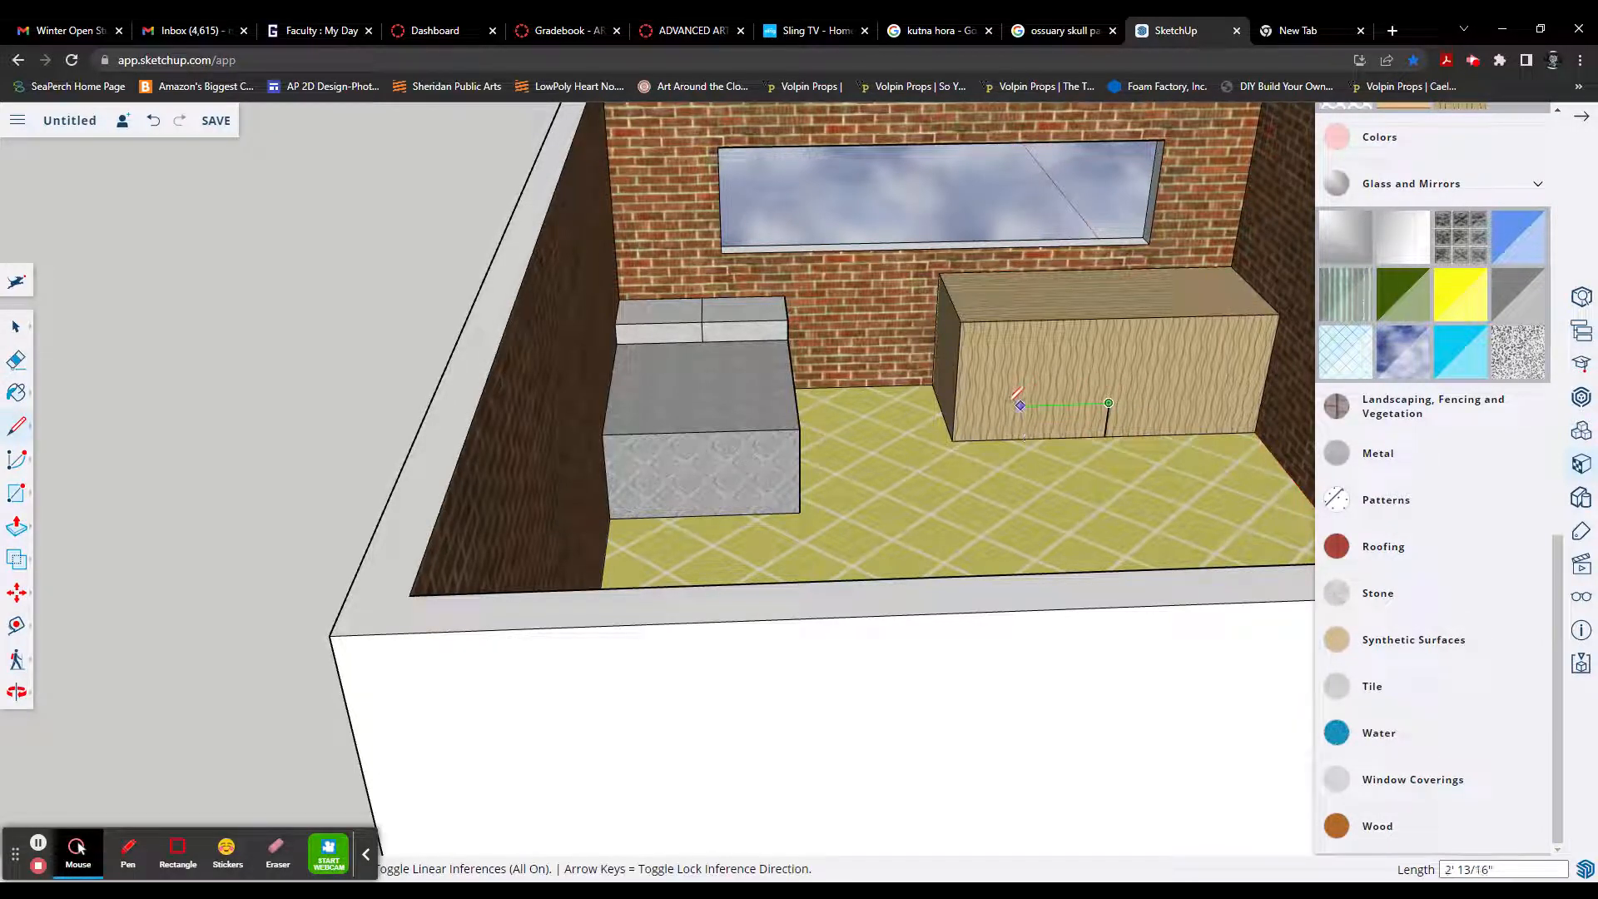
click(973, 407)
click(971, 438)
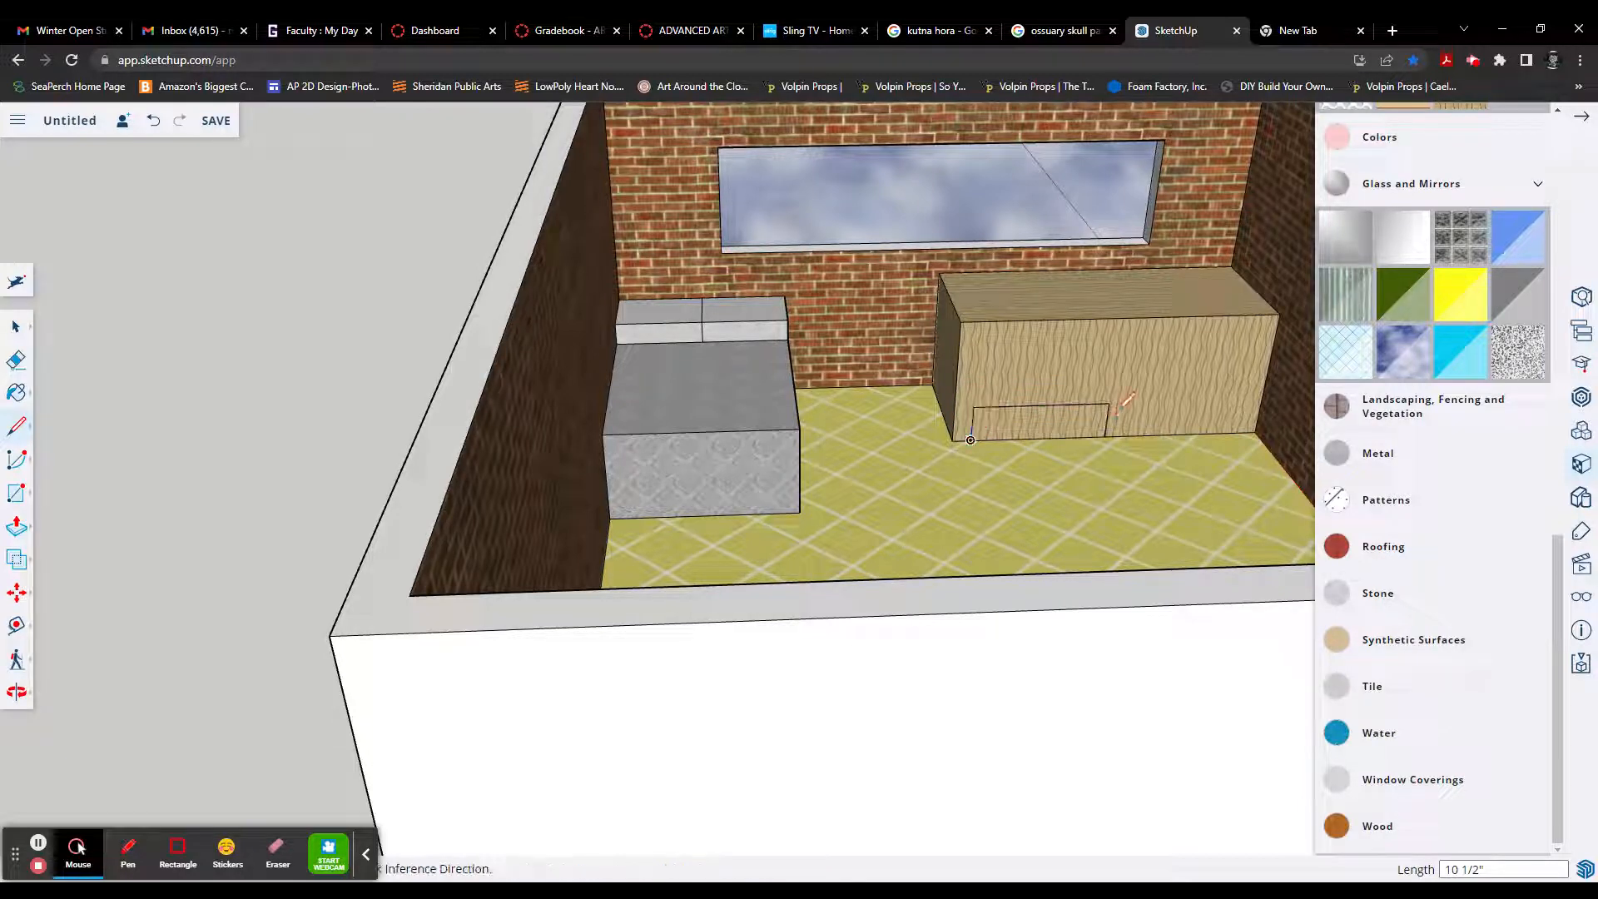
click(1110, 405)
click(1240, 401)
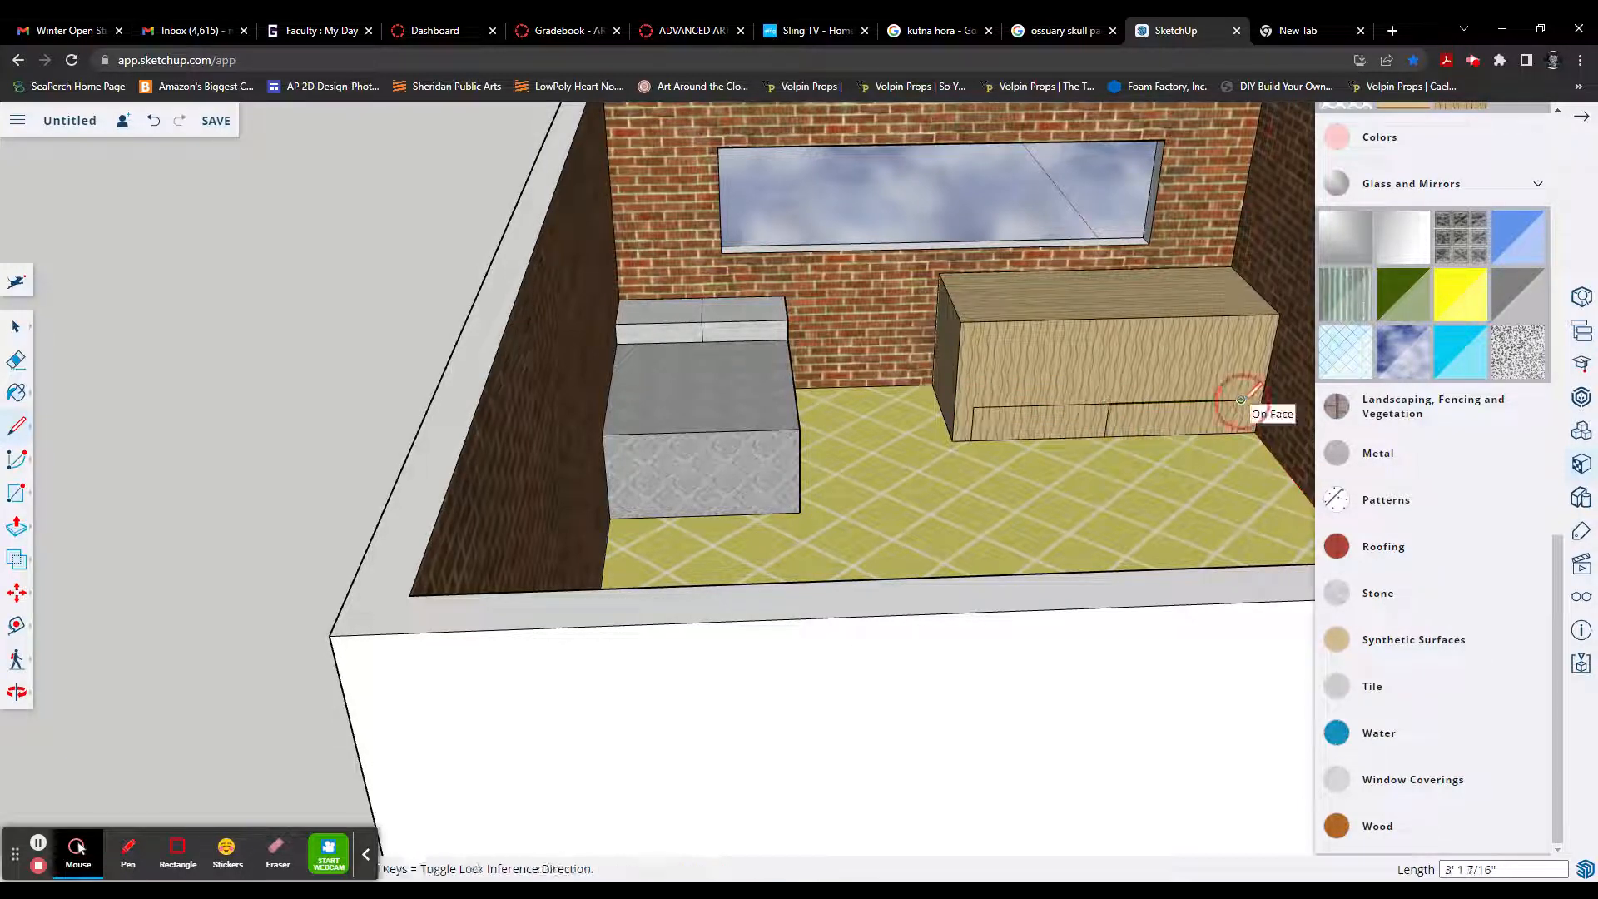
click(1233, 432)
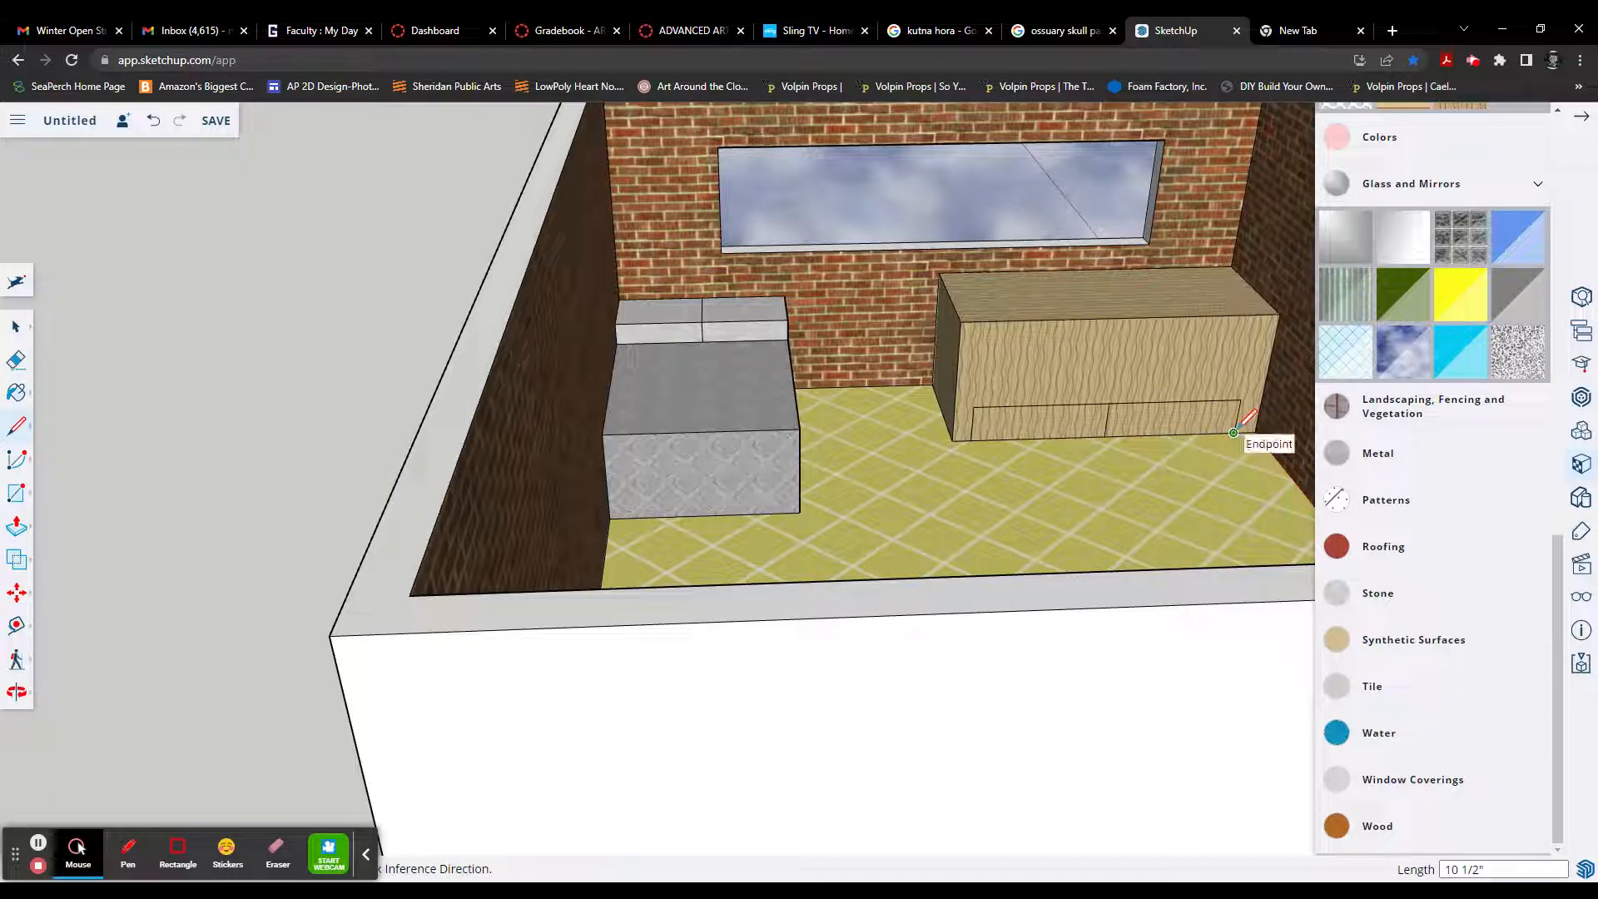
Step: Push both outlined rectangles 3' 7/16" back through the desk to open the space between its end legs
key(p)
click(1178, 426)
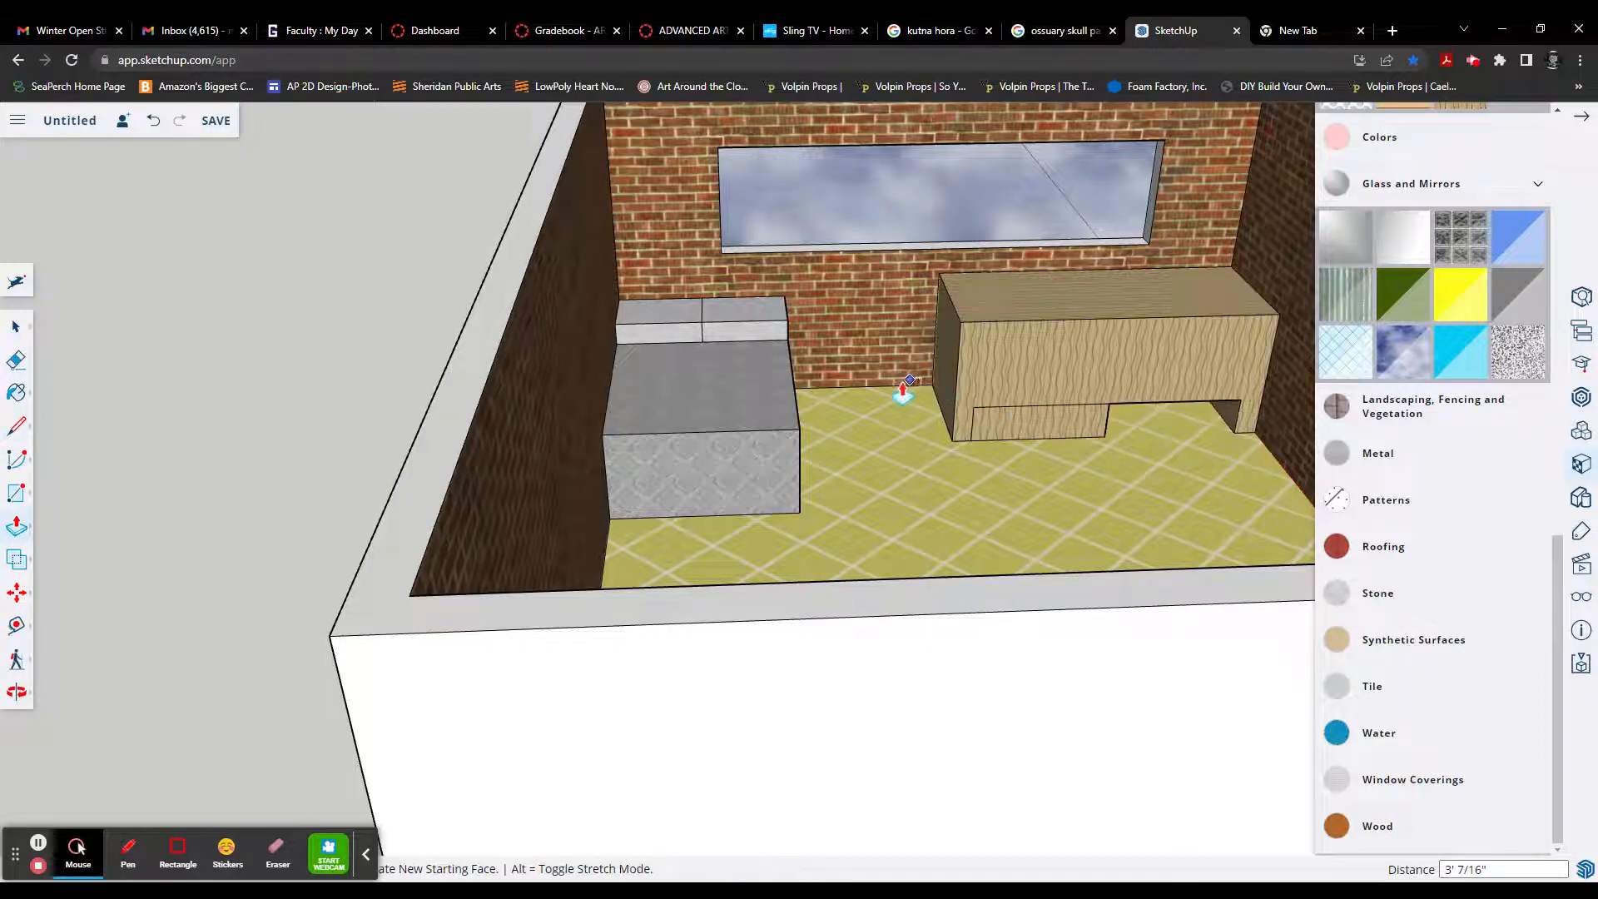
double_click(1021, 435)
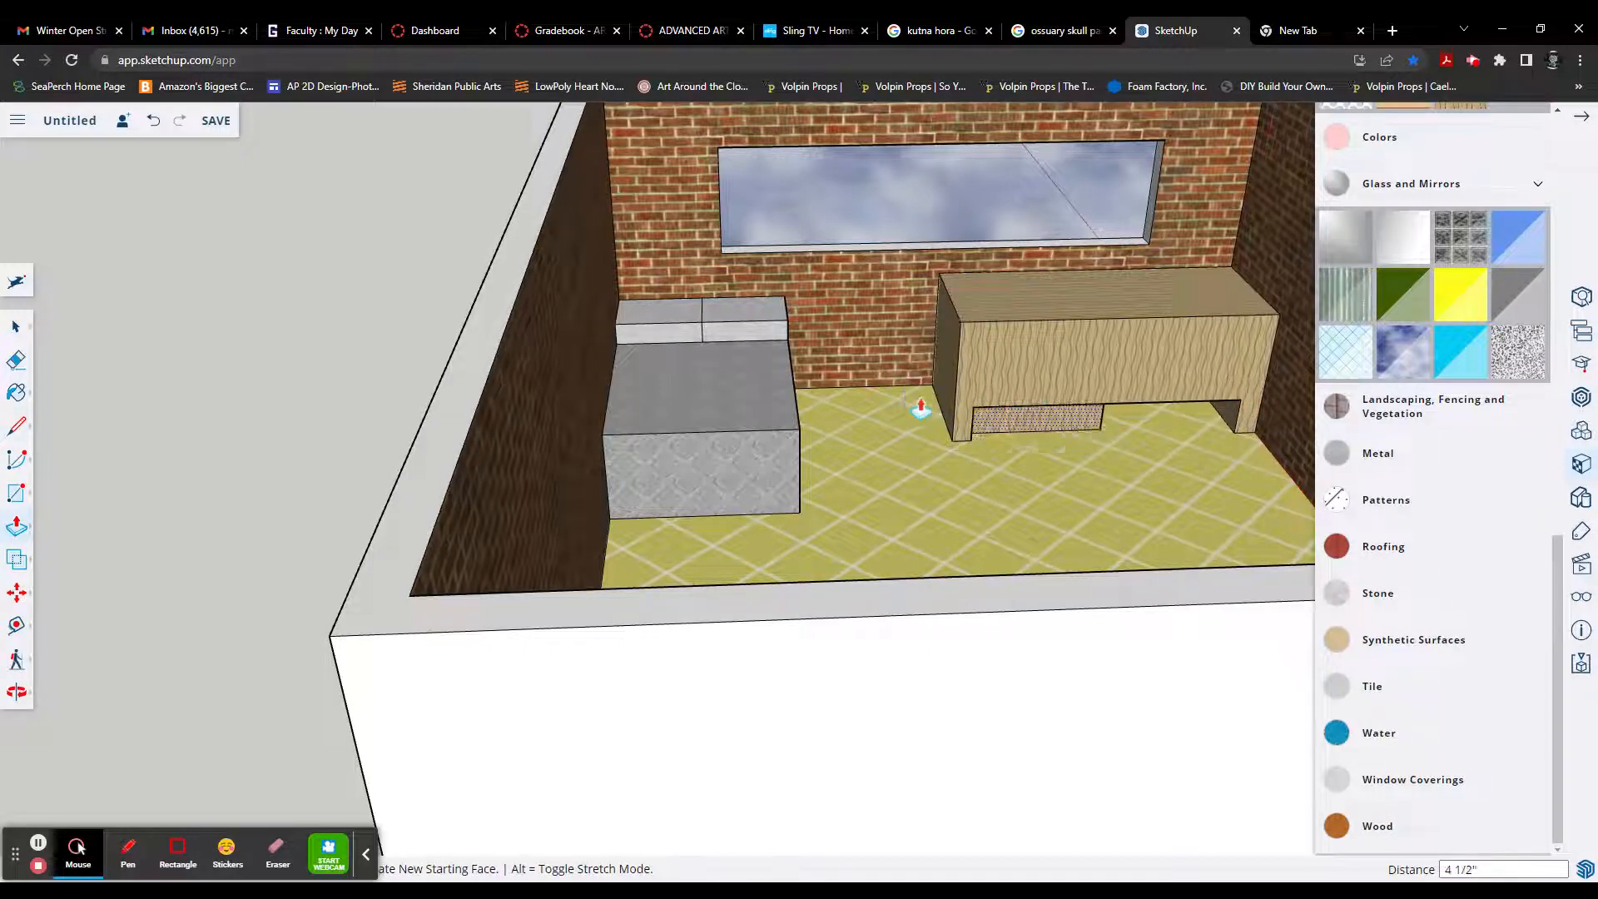
middle_drag(1127, 441, 1138, 491)
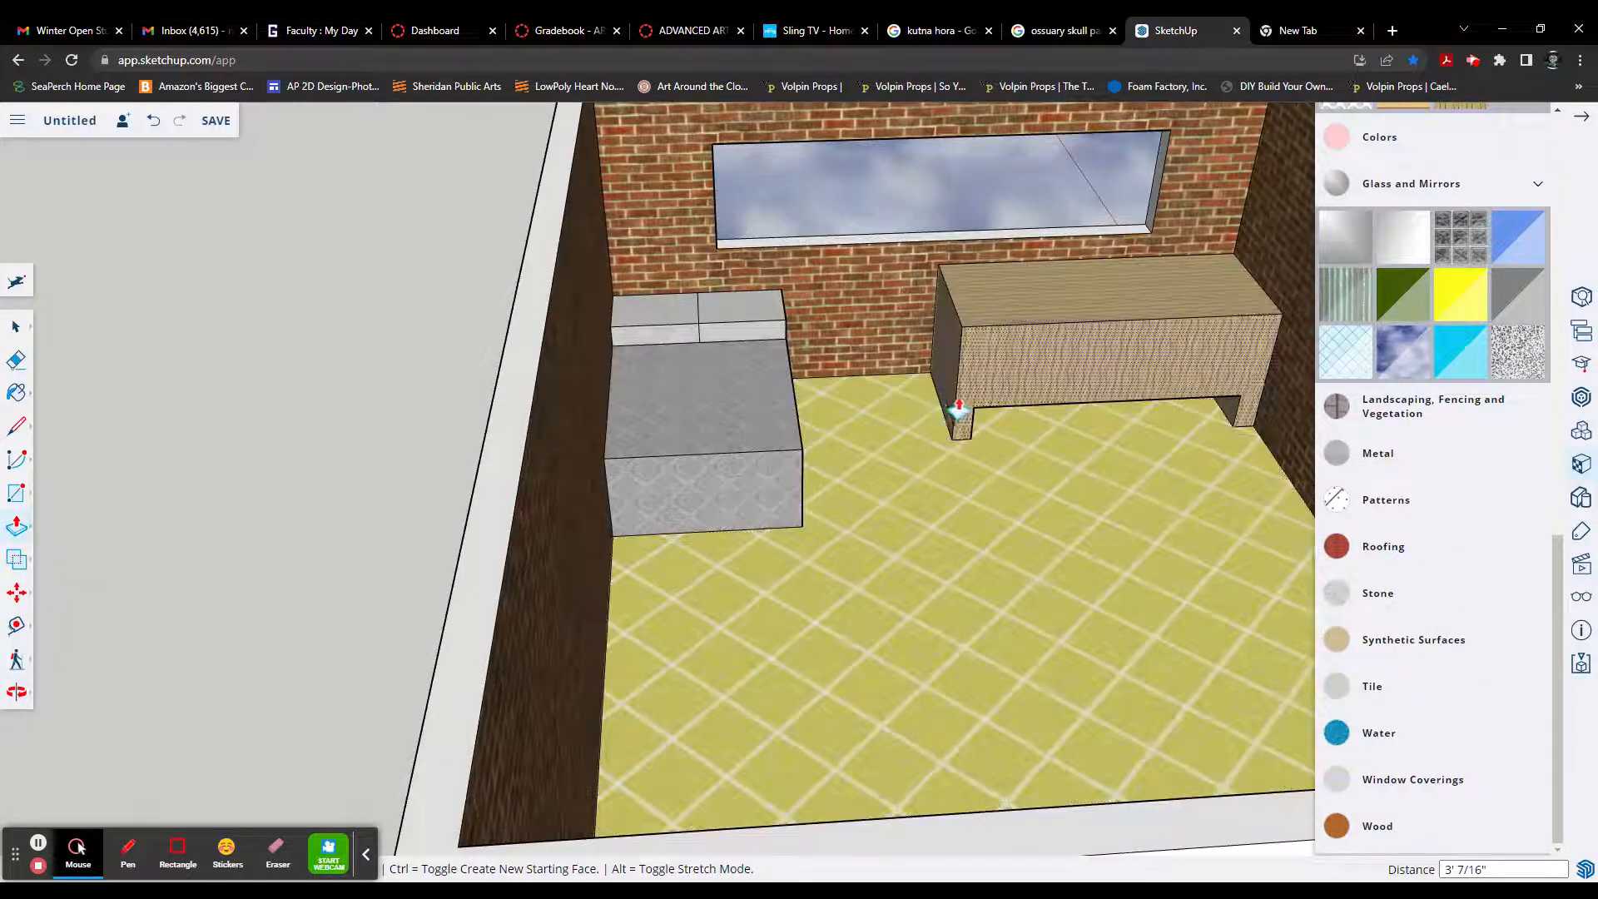
scroll(1052, 483, down, 3)
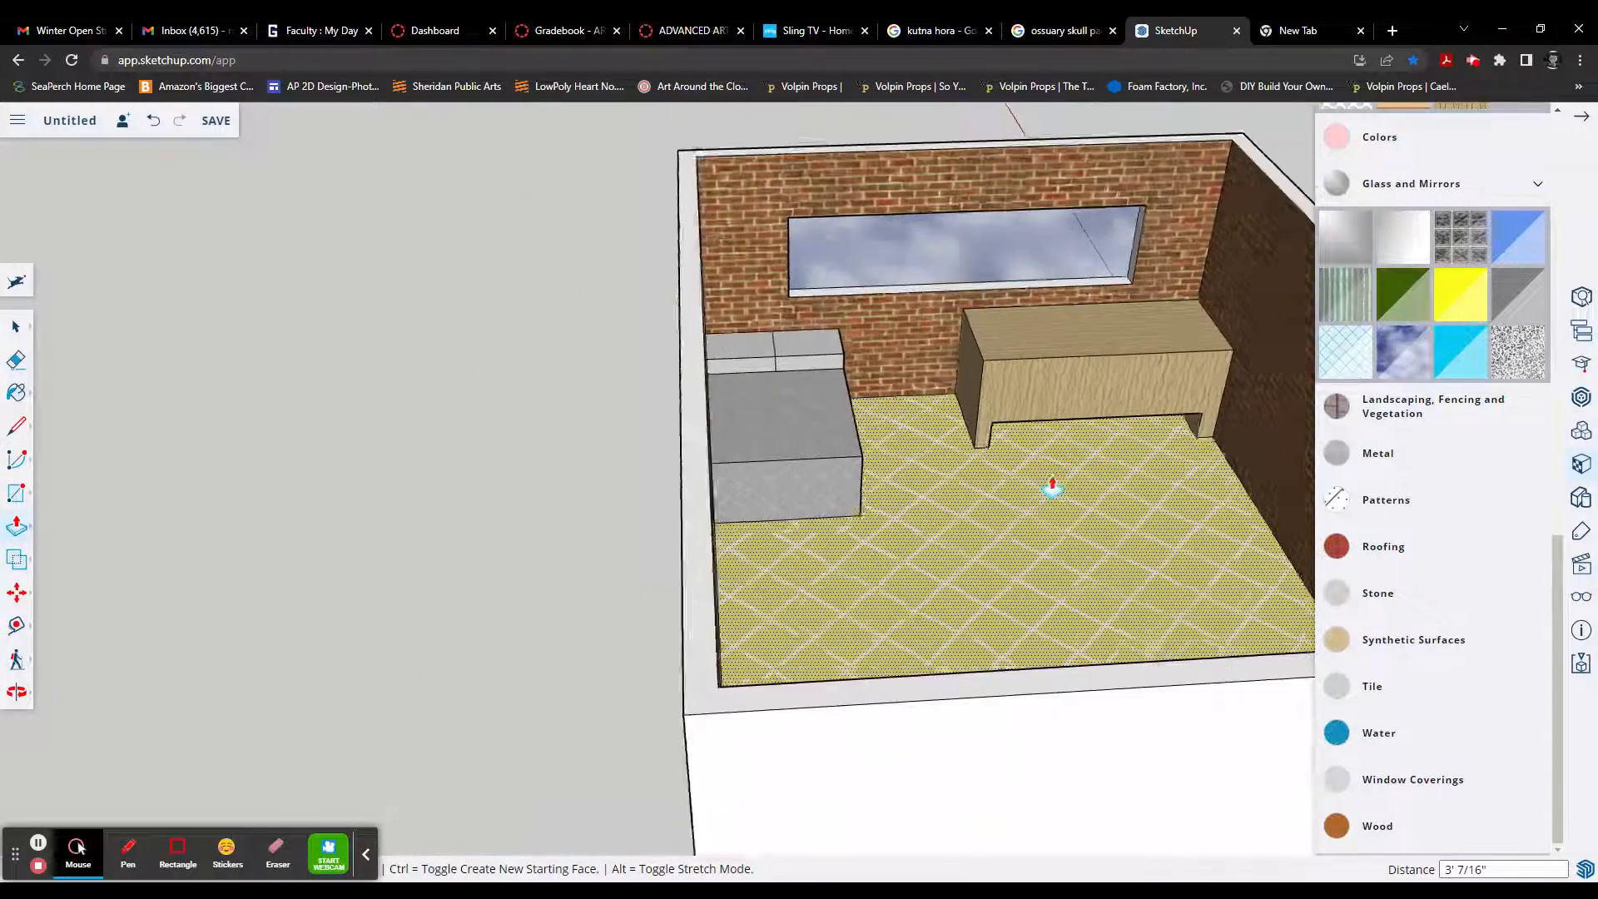
middle_drag(1099, 516, 633, 520)
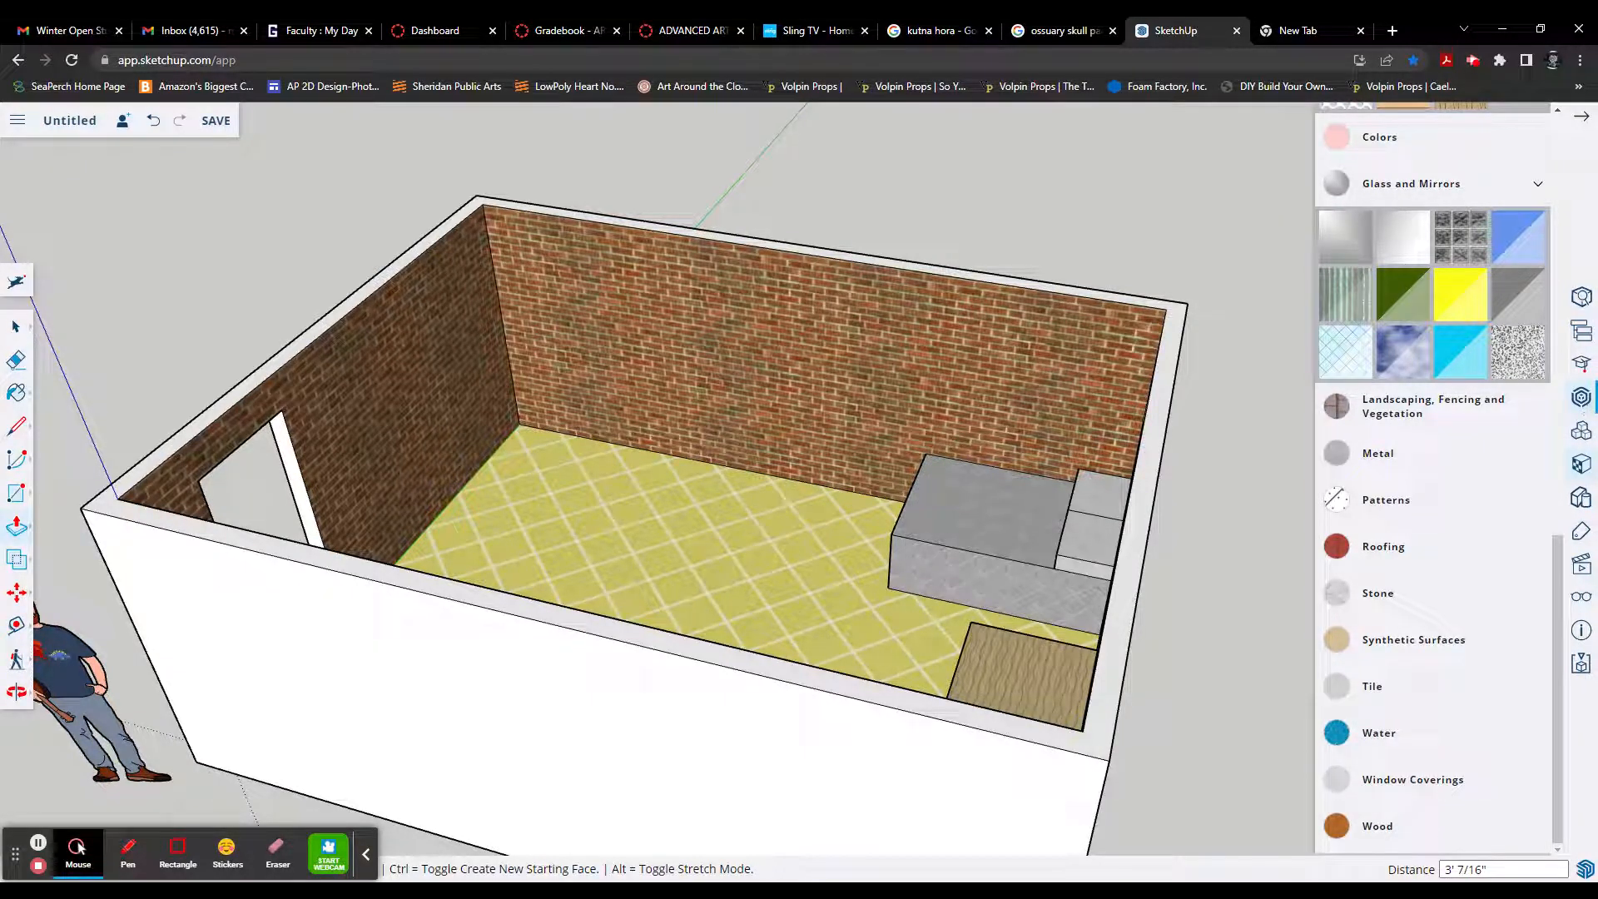
Step: Search the 3D Warehouse for "desk"
click(1582, 397)
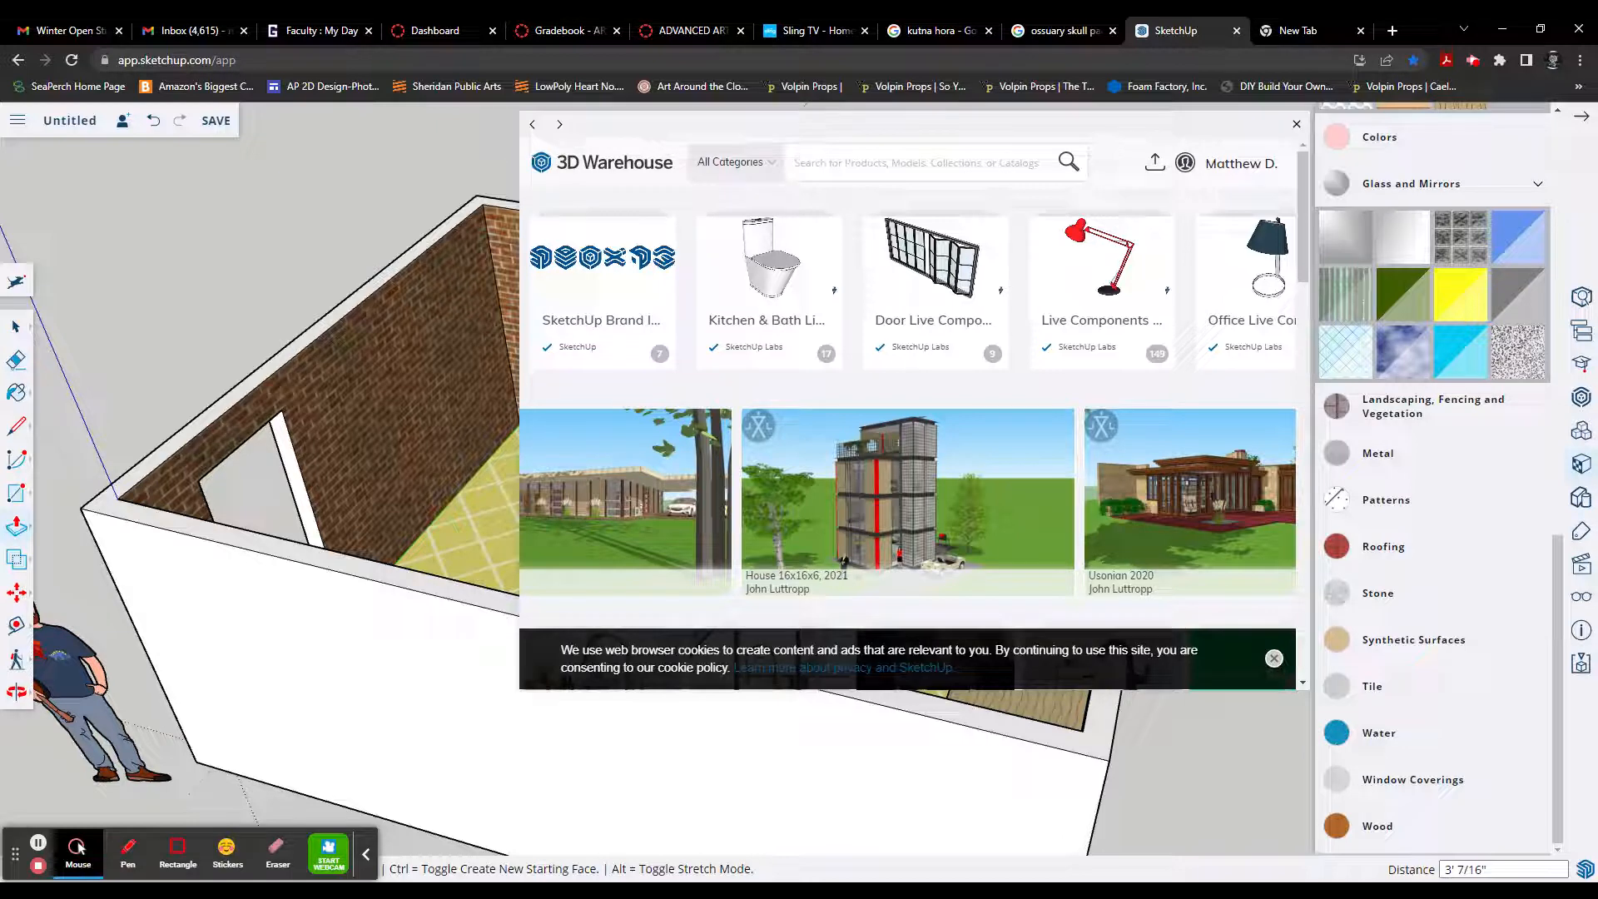
text(desk)
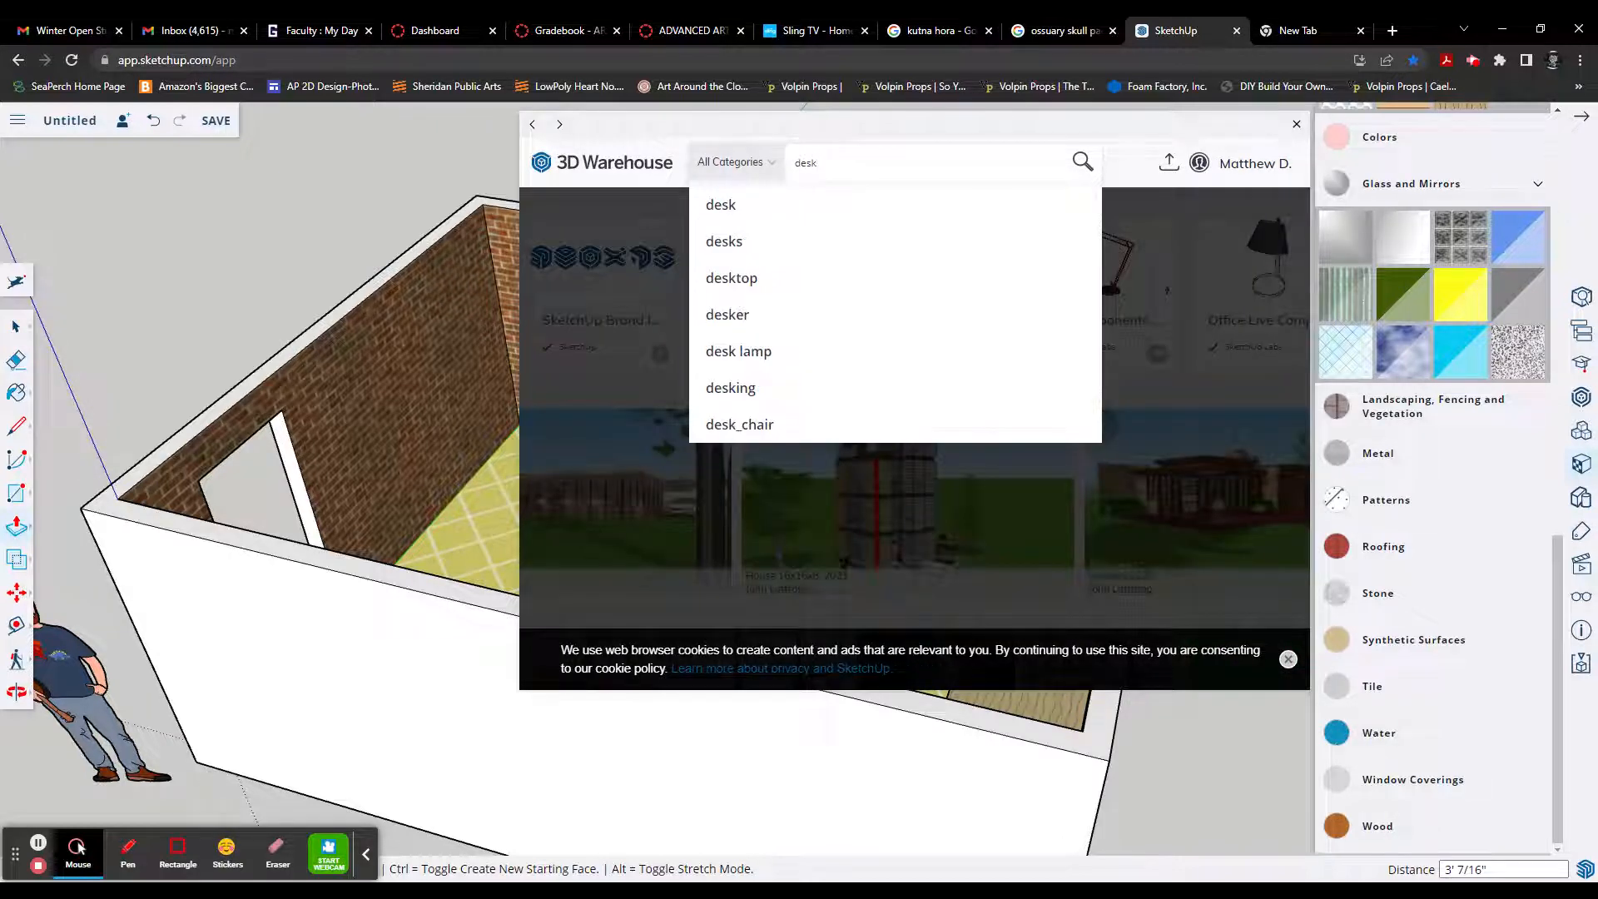
key(Return)
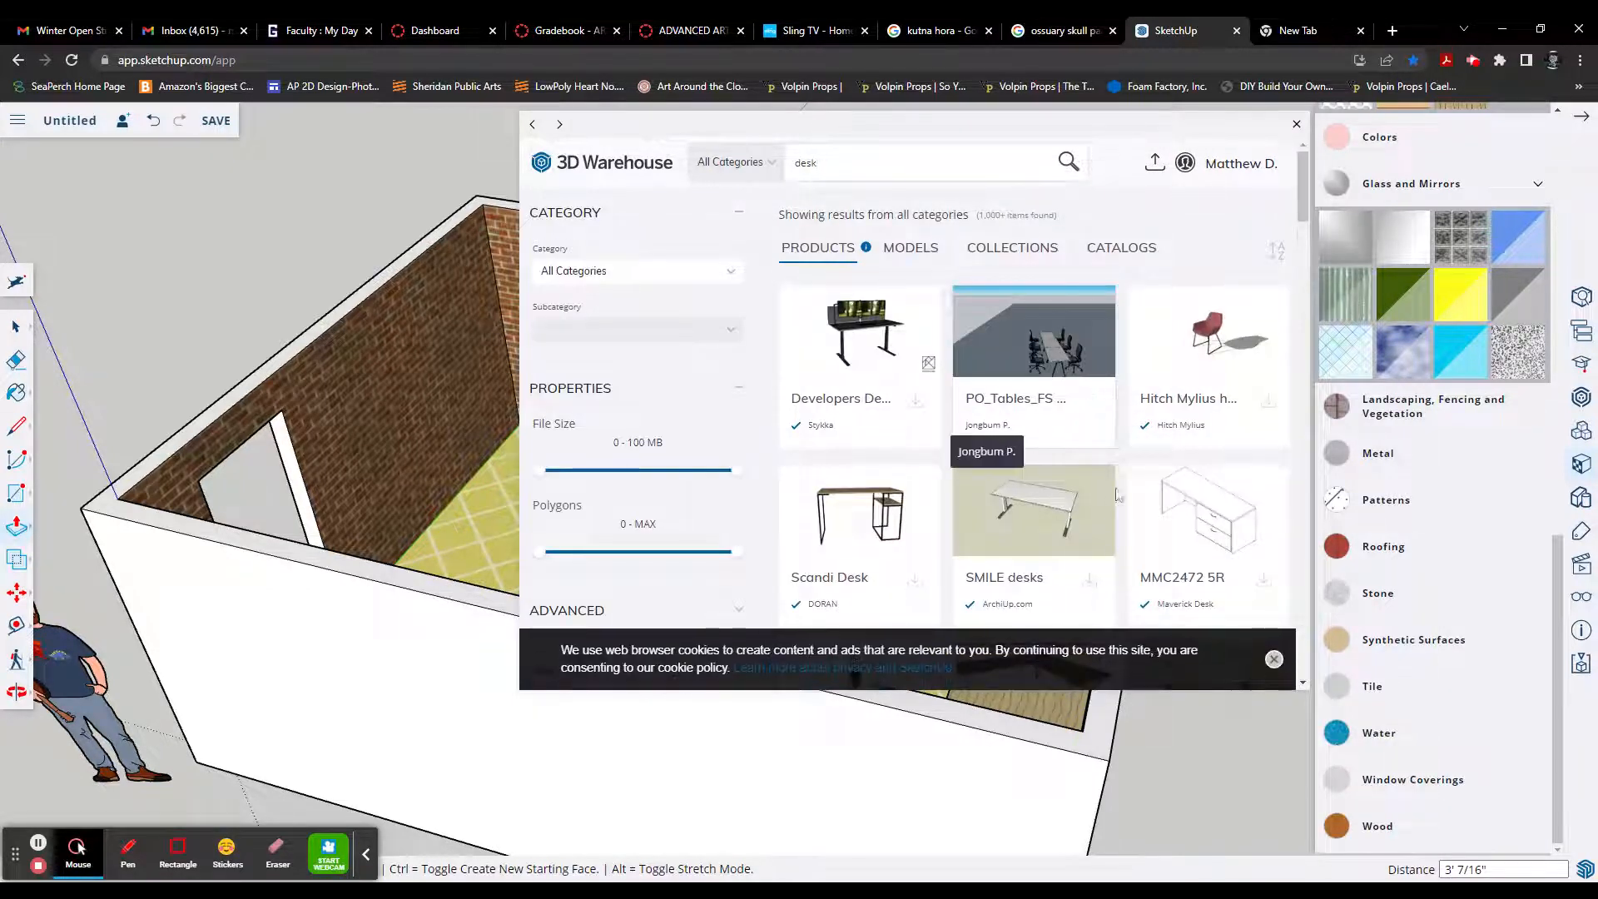
Step: Import the MINOTTI DESK from the warehouse's model results and place it on the ground outside the room's window wall
scroll(999, 453, down, 2)
scroll(996, 460, up, 2)
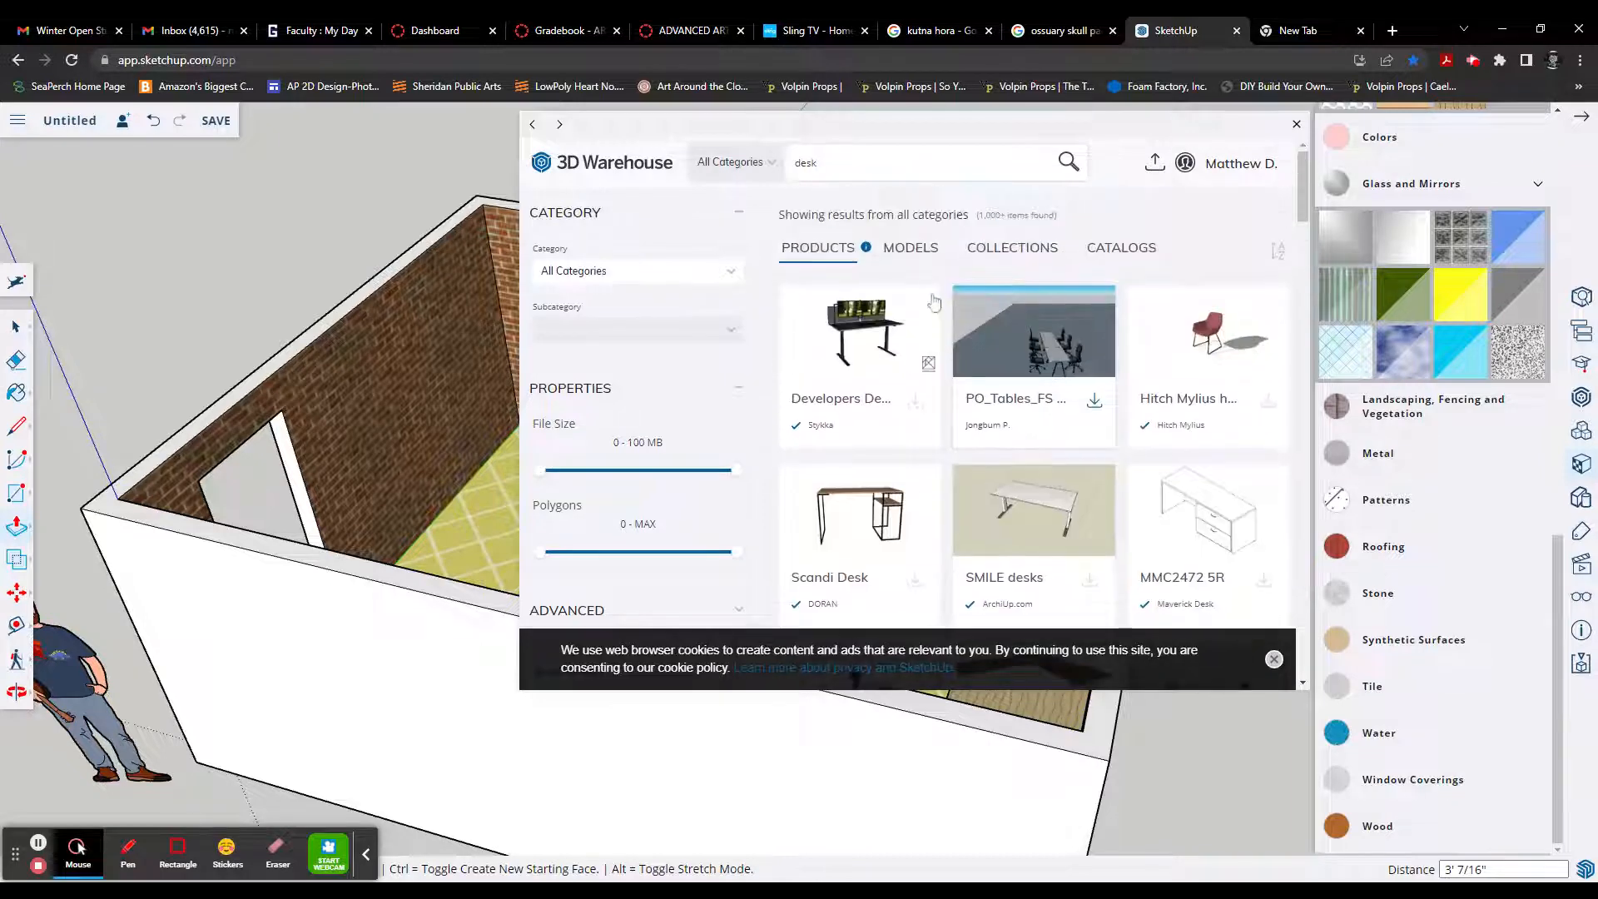
click(911, 252)
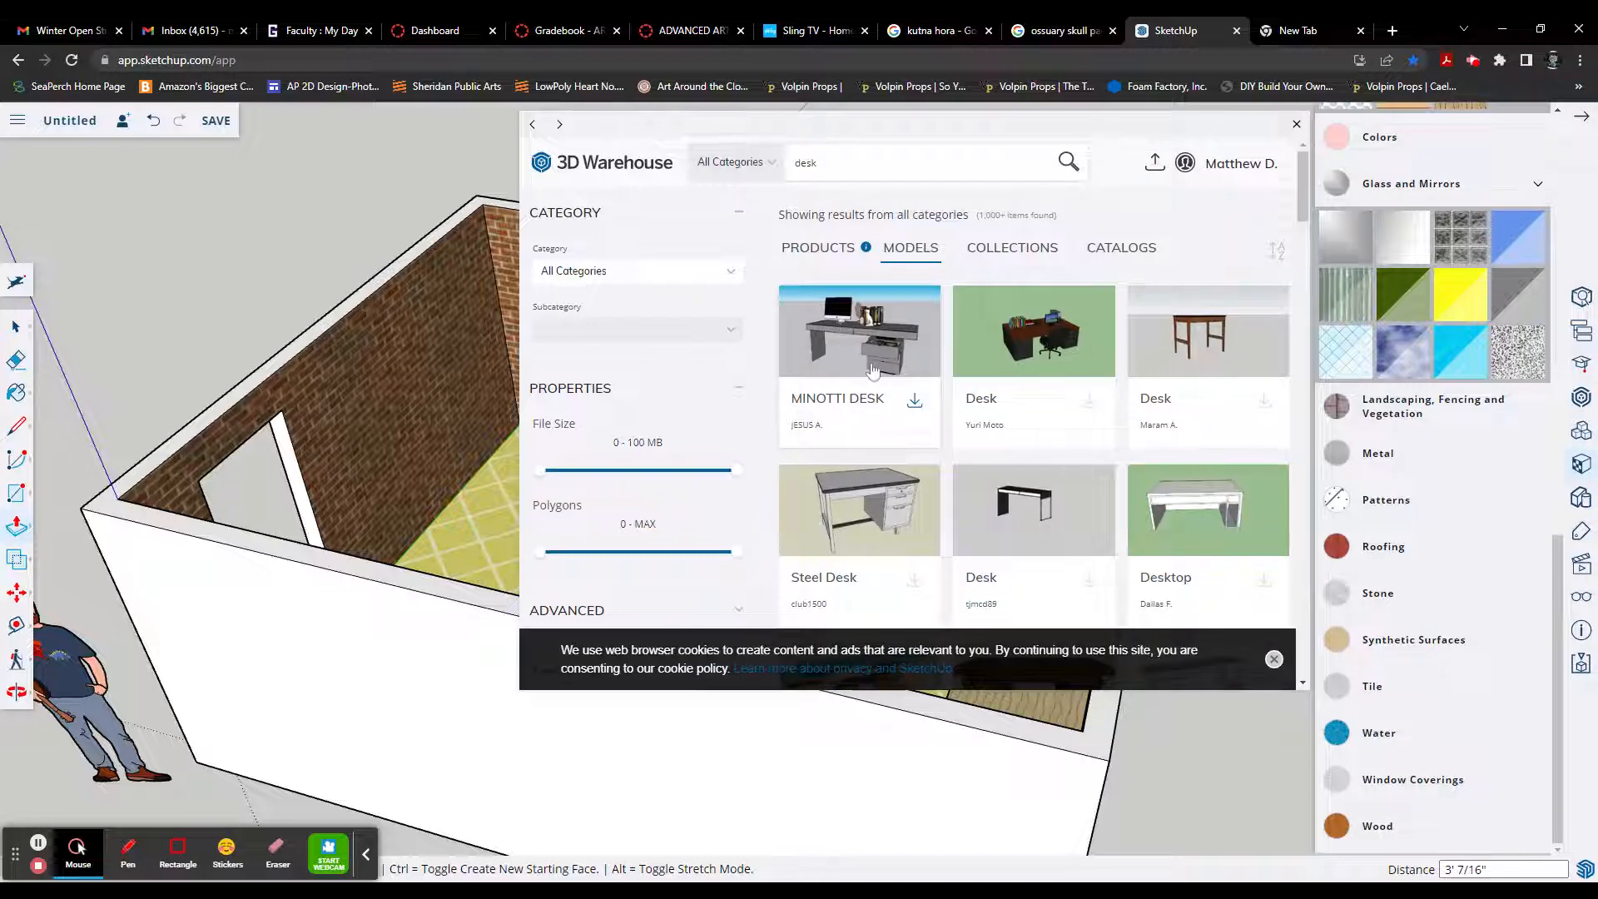
click(914, 404)
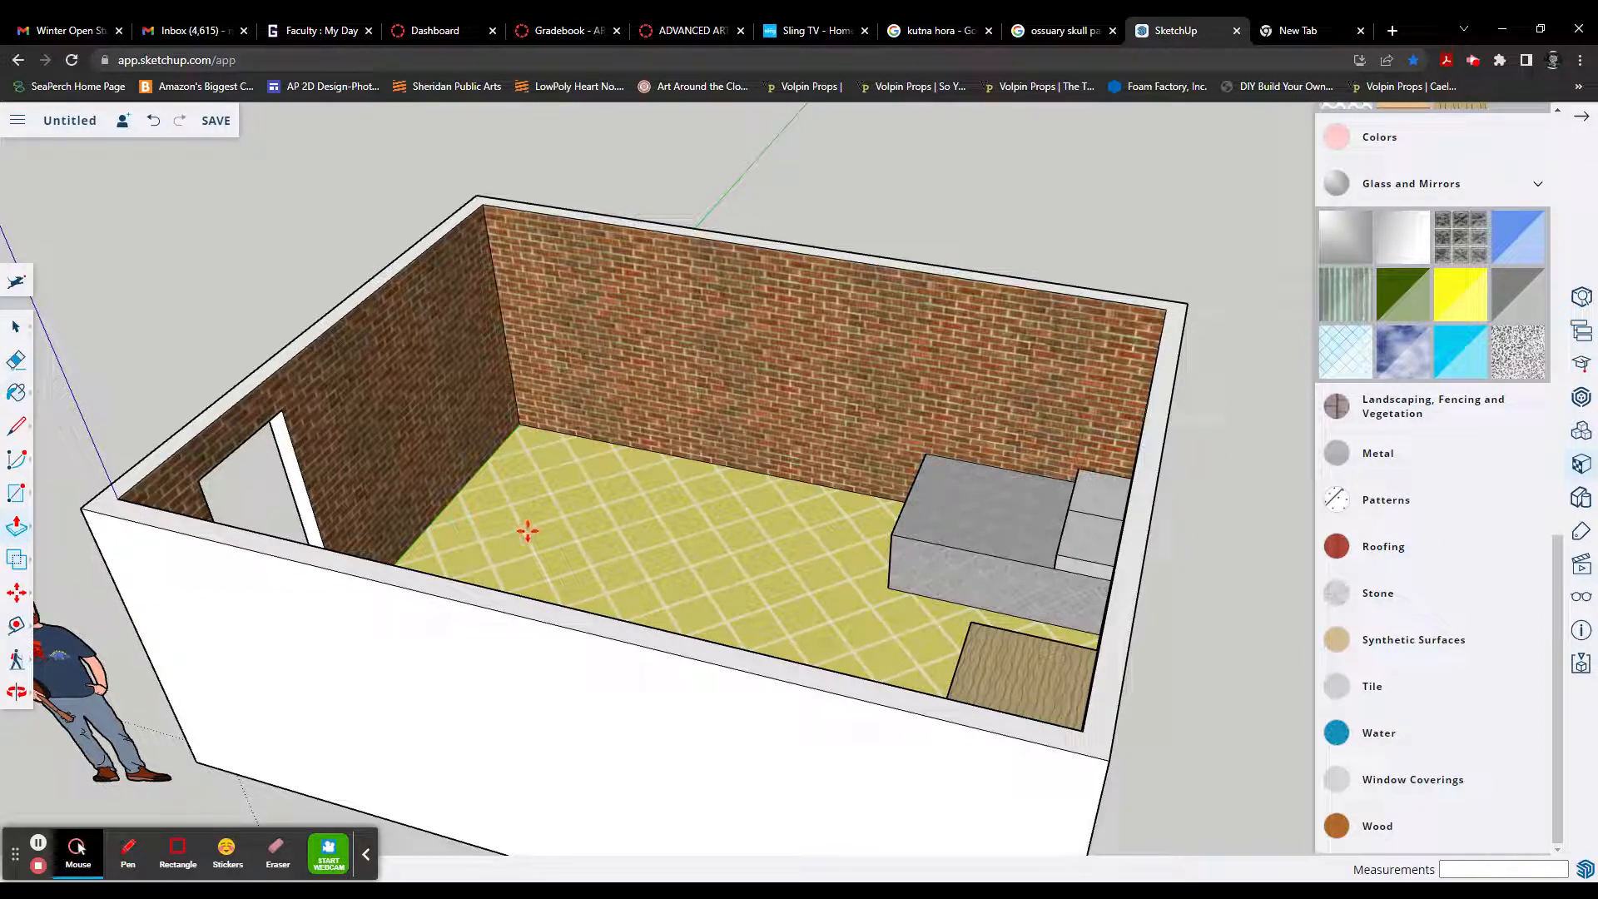
scroll(527, 528, down, 10)
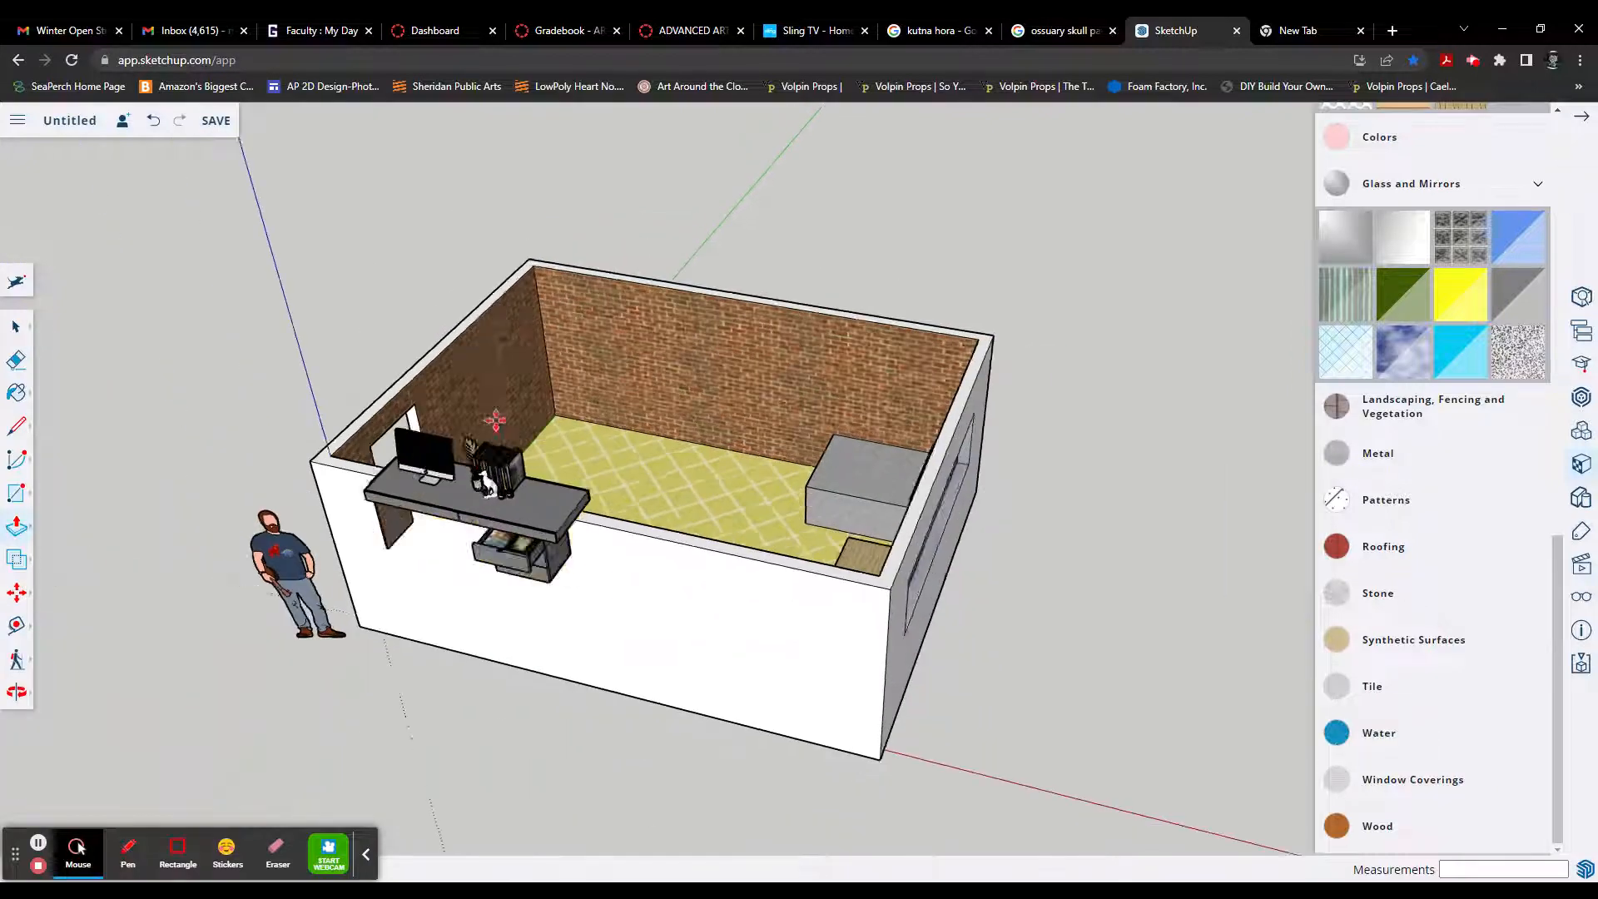
drag(908, 523, 1053, 516)
scroll(1053, 515, up, 8)
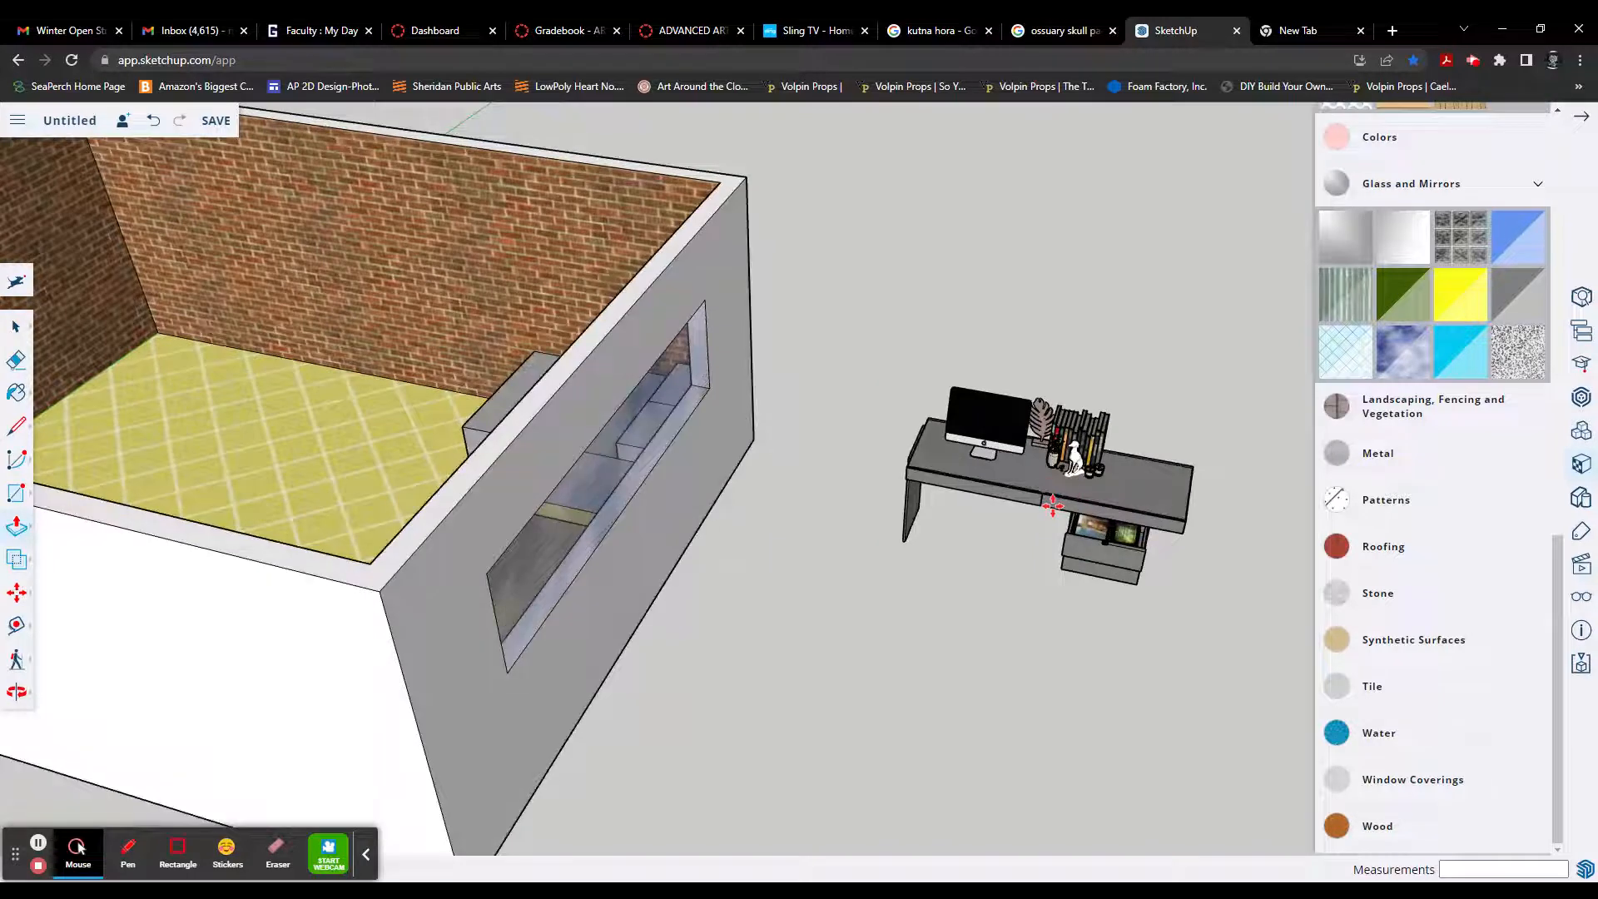
Step: Move the imported desk by its lower corner about 25' 9 1/2" into the room, beside the door wall
middle_drag(818, 548, 990, 535)
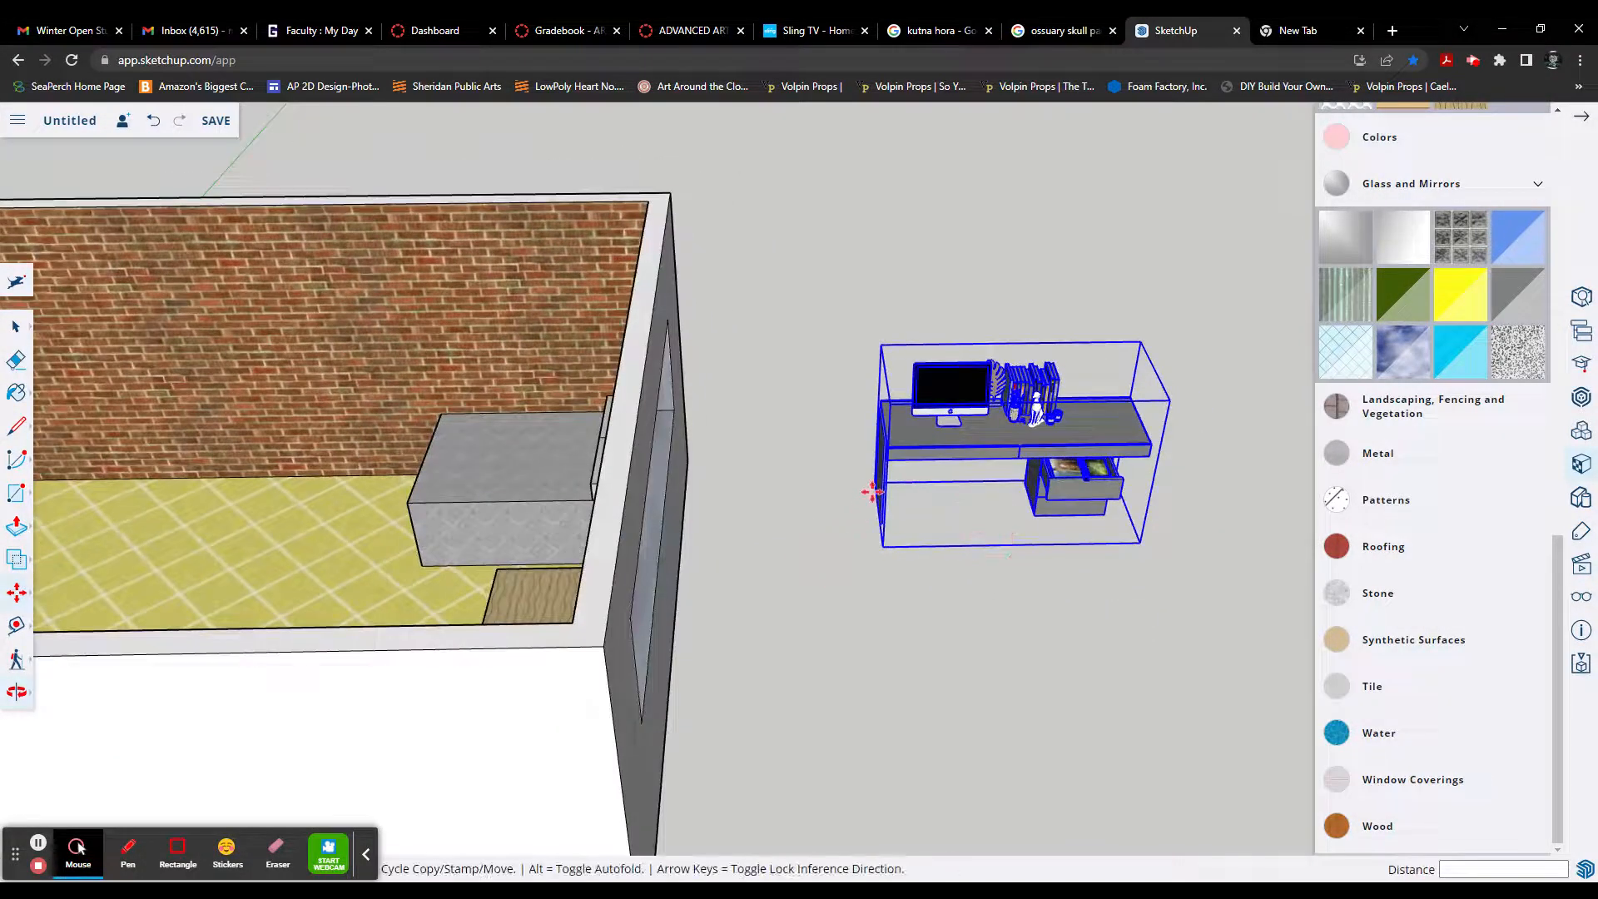
scroll(873, 487, up, 5)
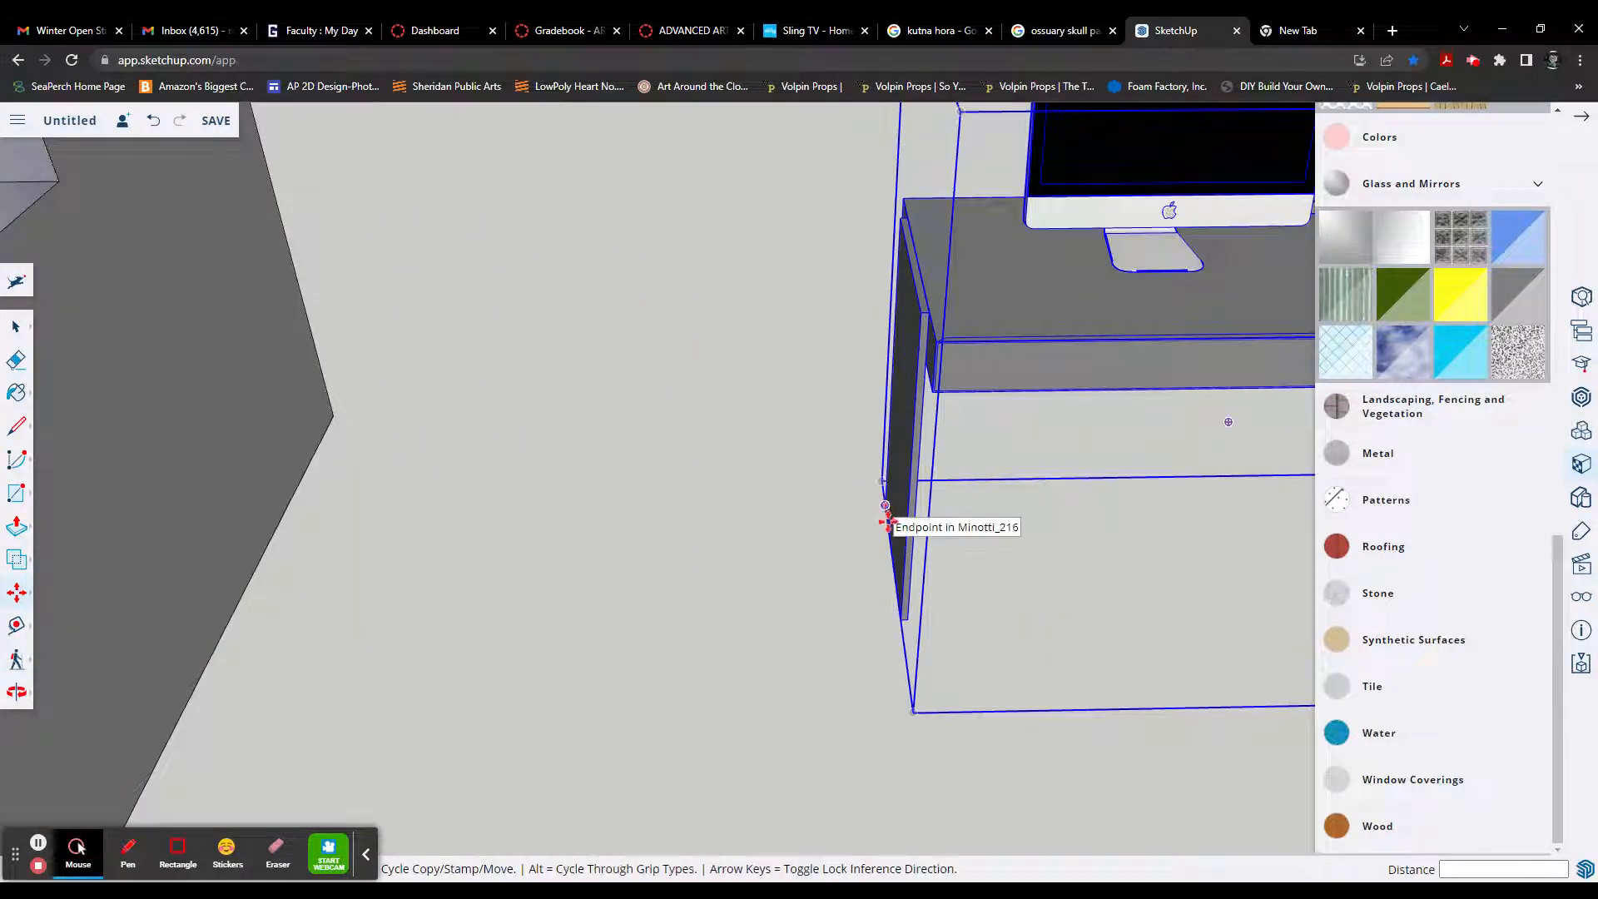
click(936, 505)
scroll(965, 504, down, 8)
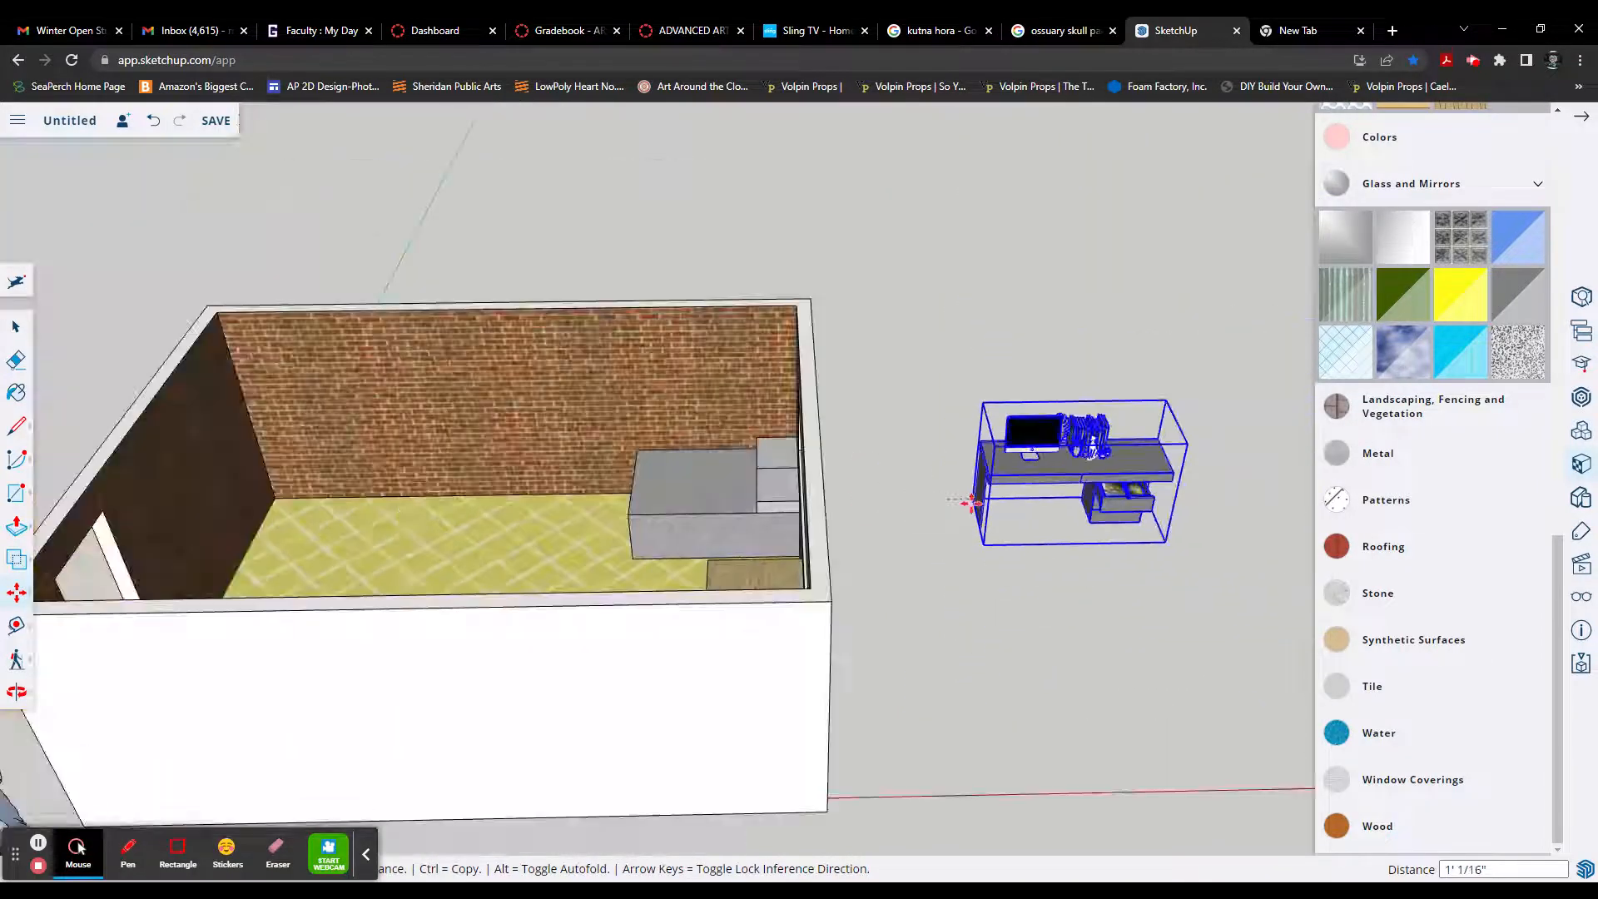
scroll(971, 504, down, 4)
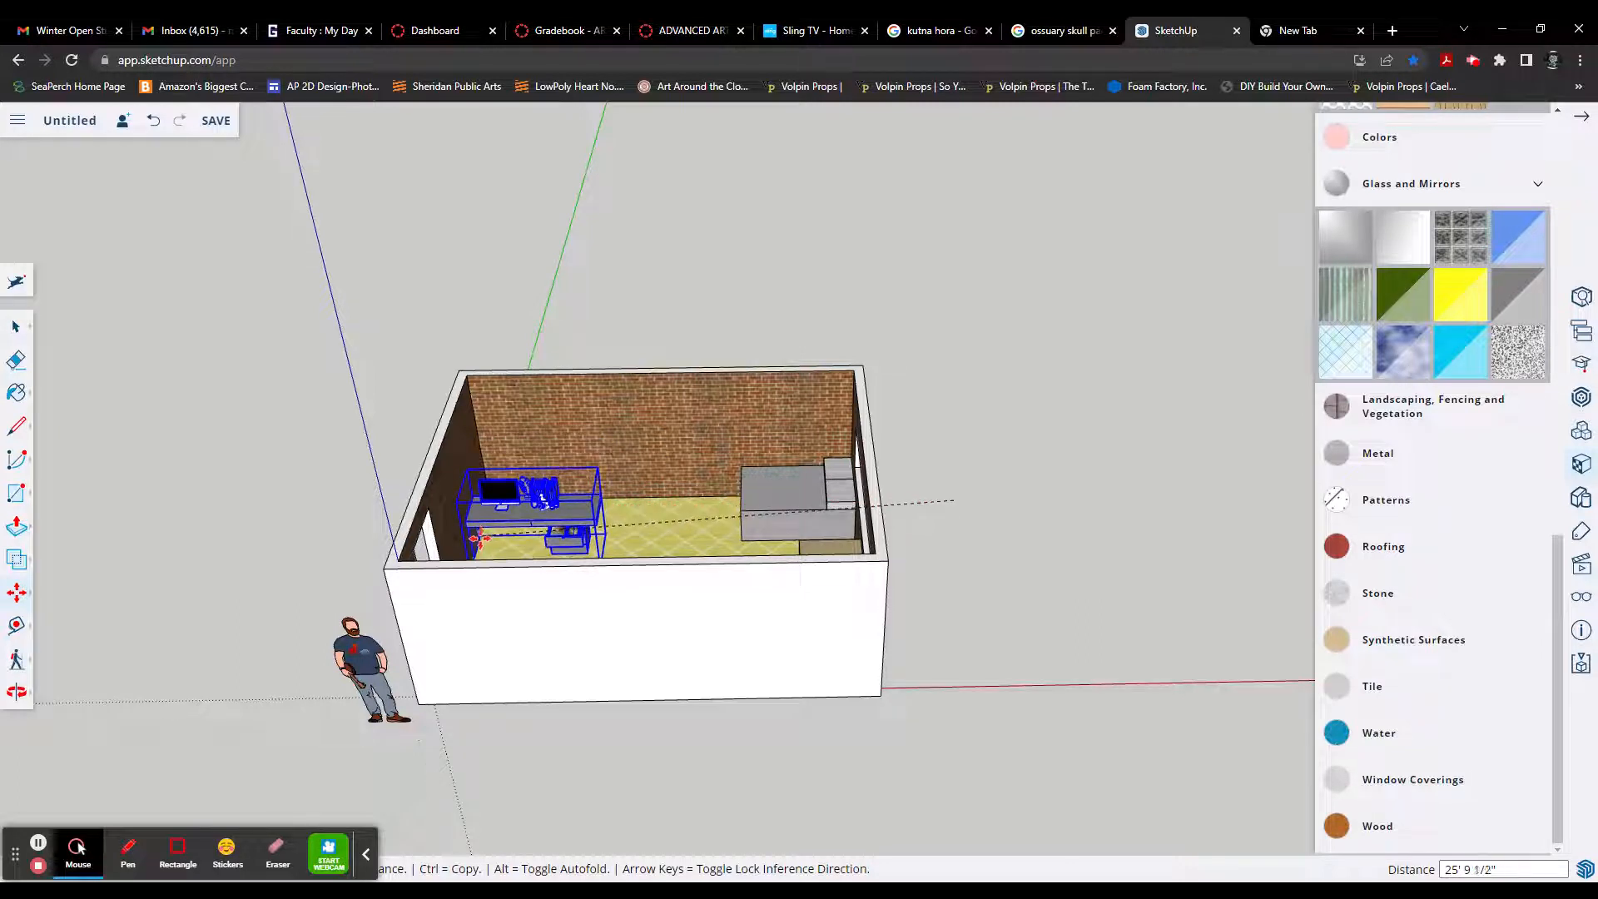
click(479, 537)
middle_drag(686, 536, 432, 554)
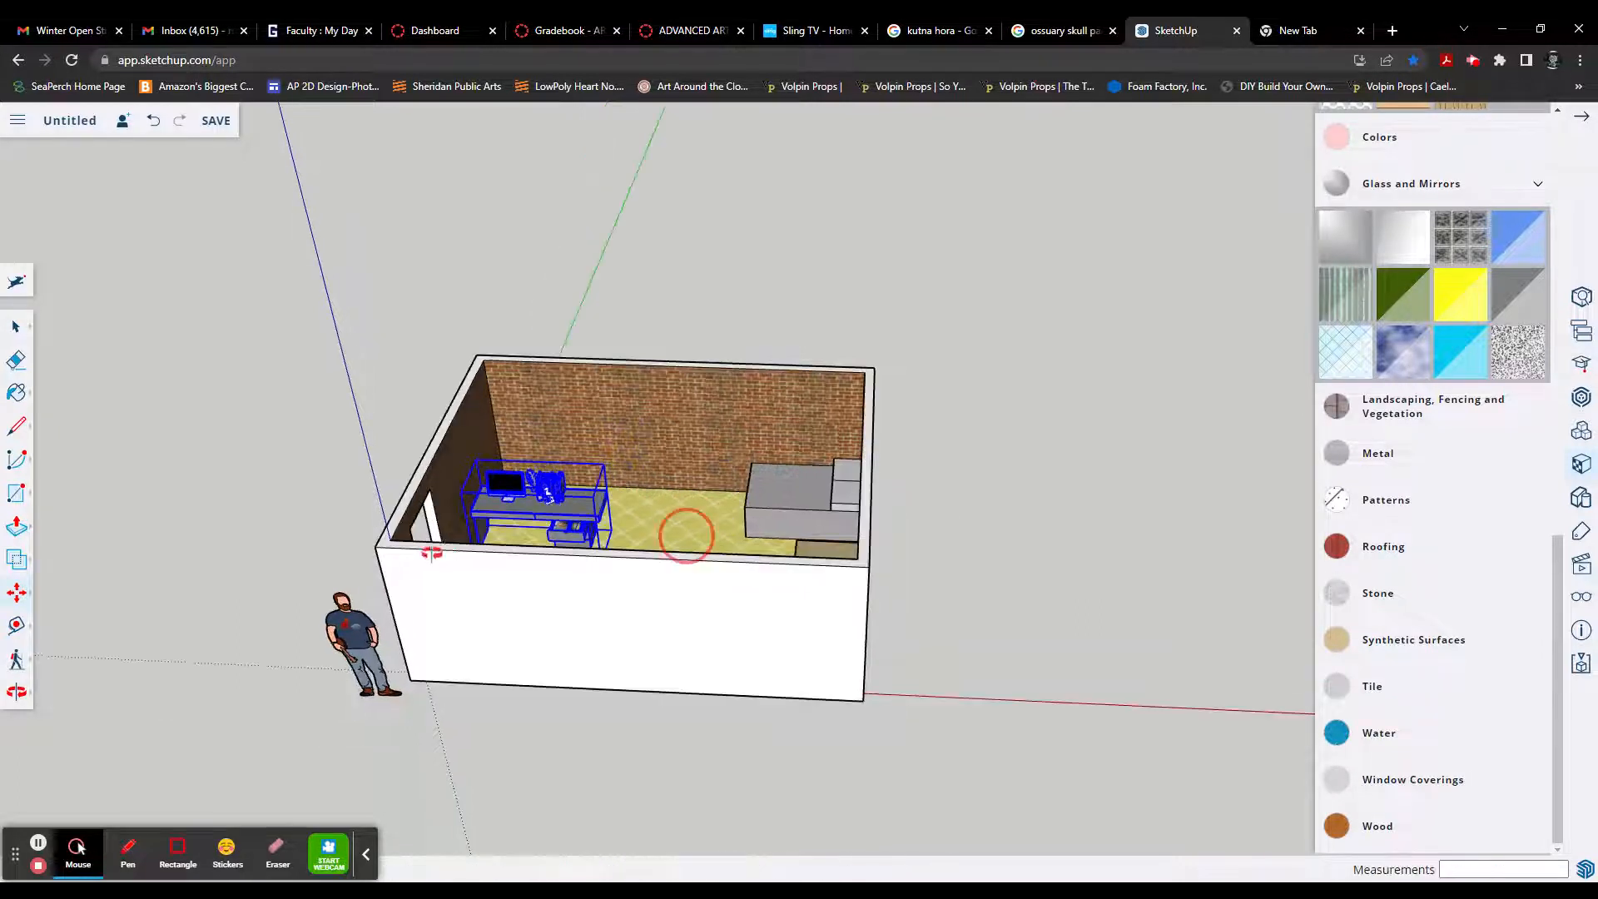
middle_drag(576, 541, 530, 514)
scroll(612, 383, up, 5)
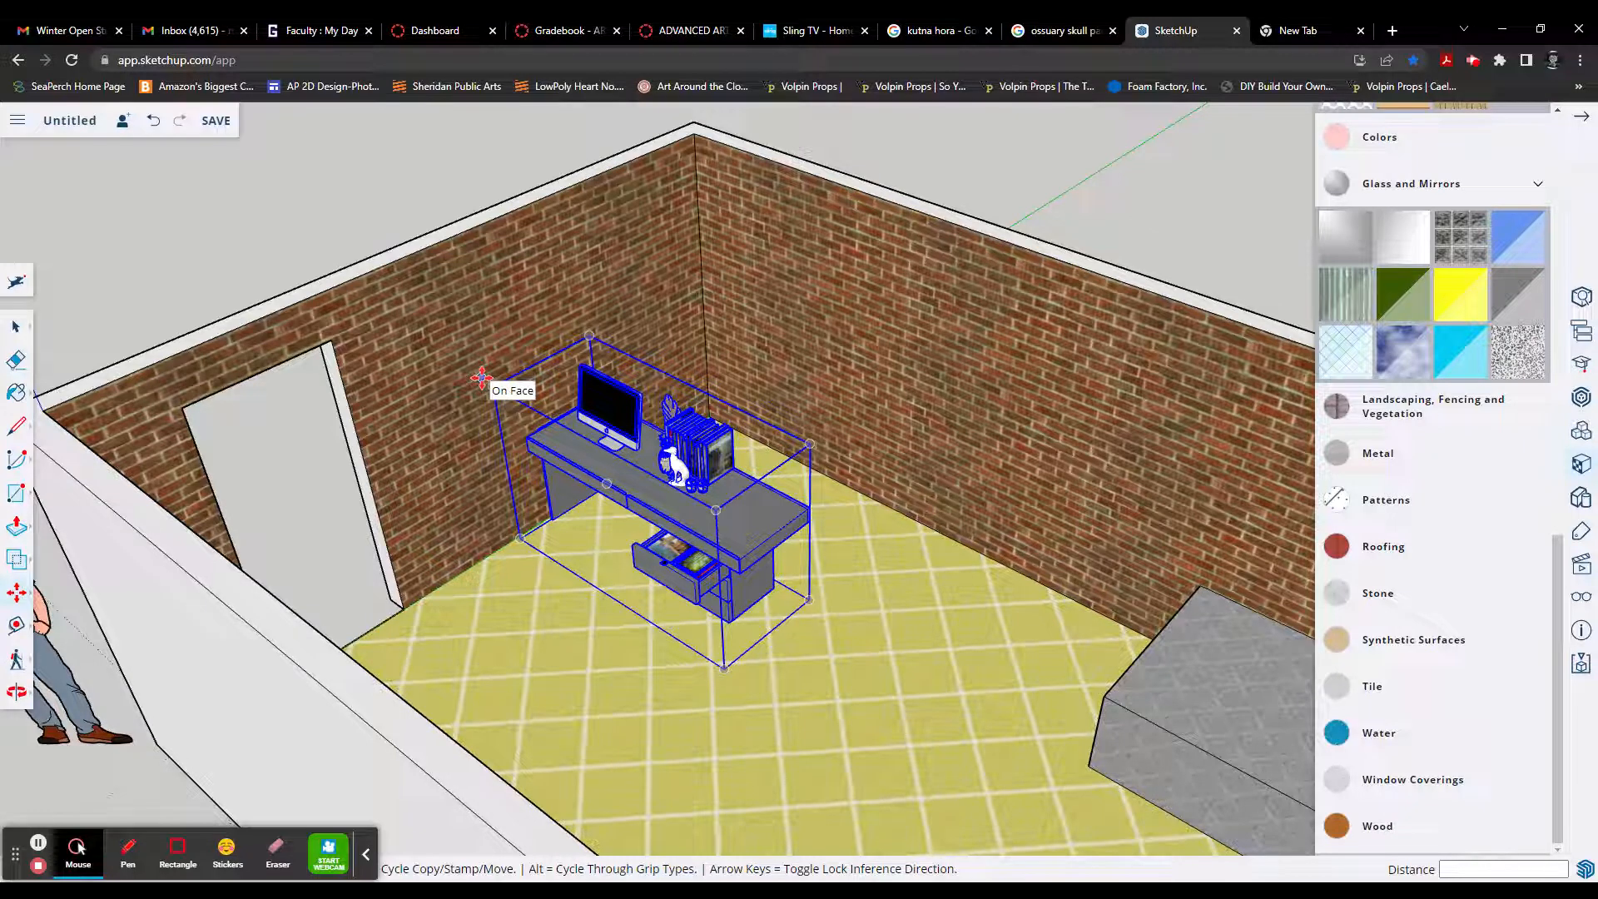
key(q)
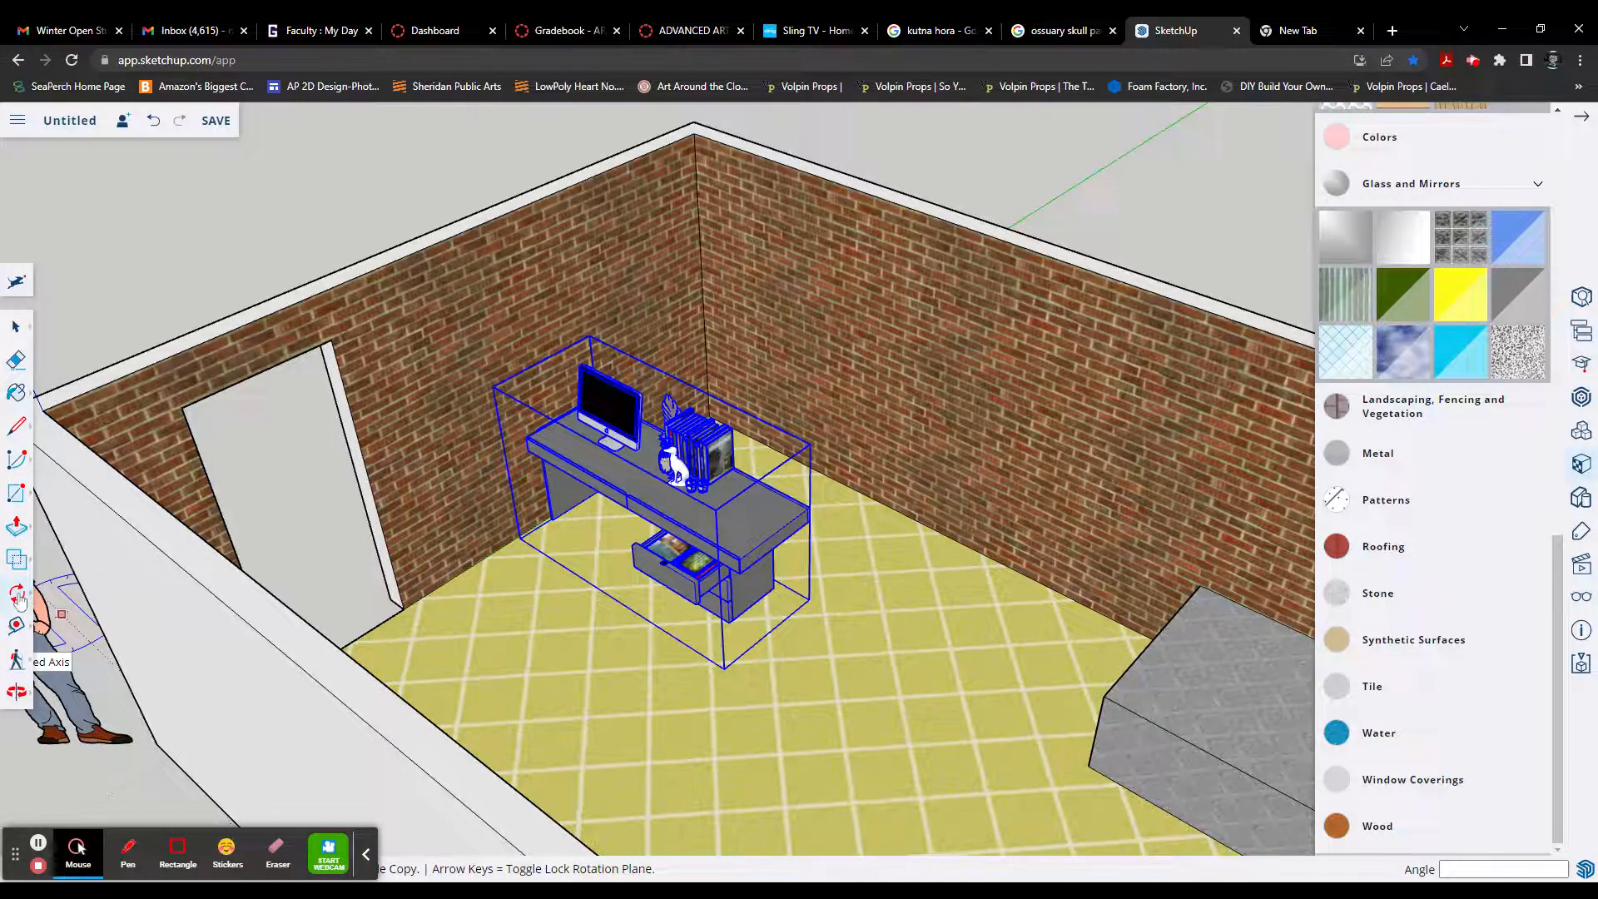
mouse_move(20, 599)
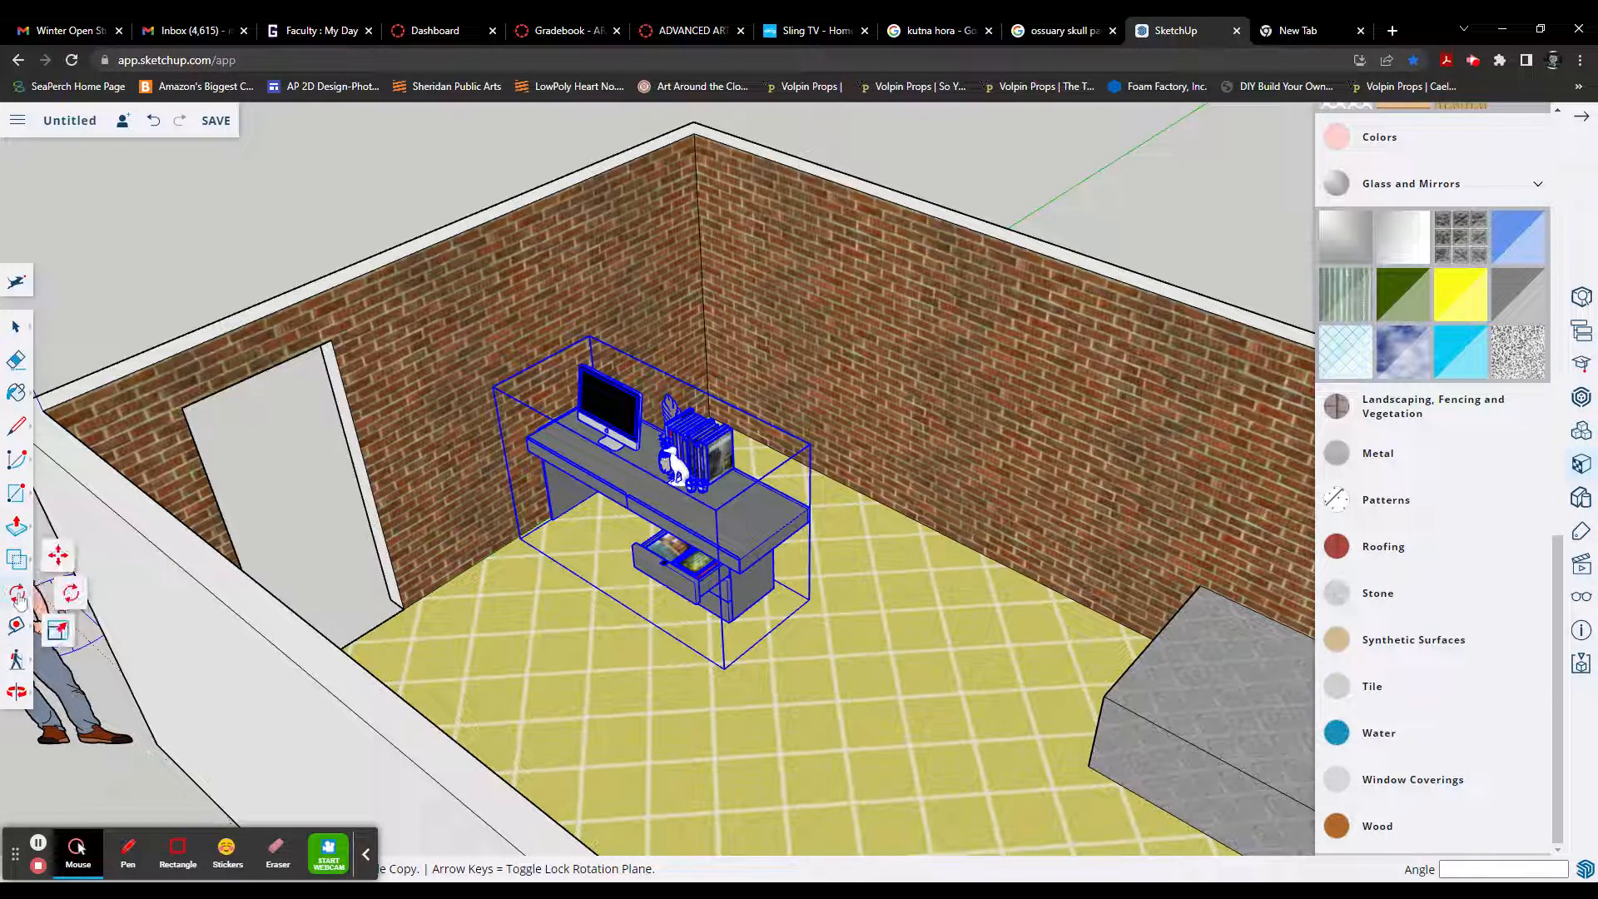
click(12, 531)
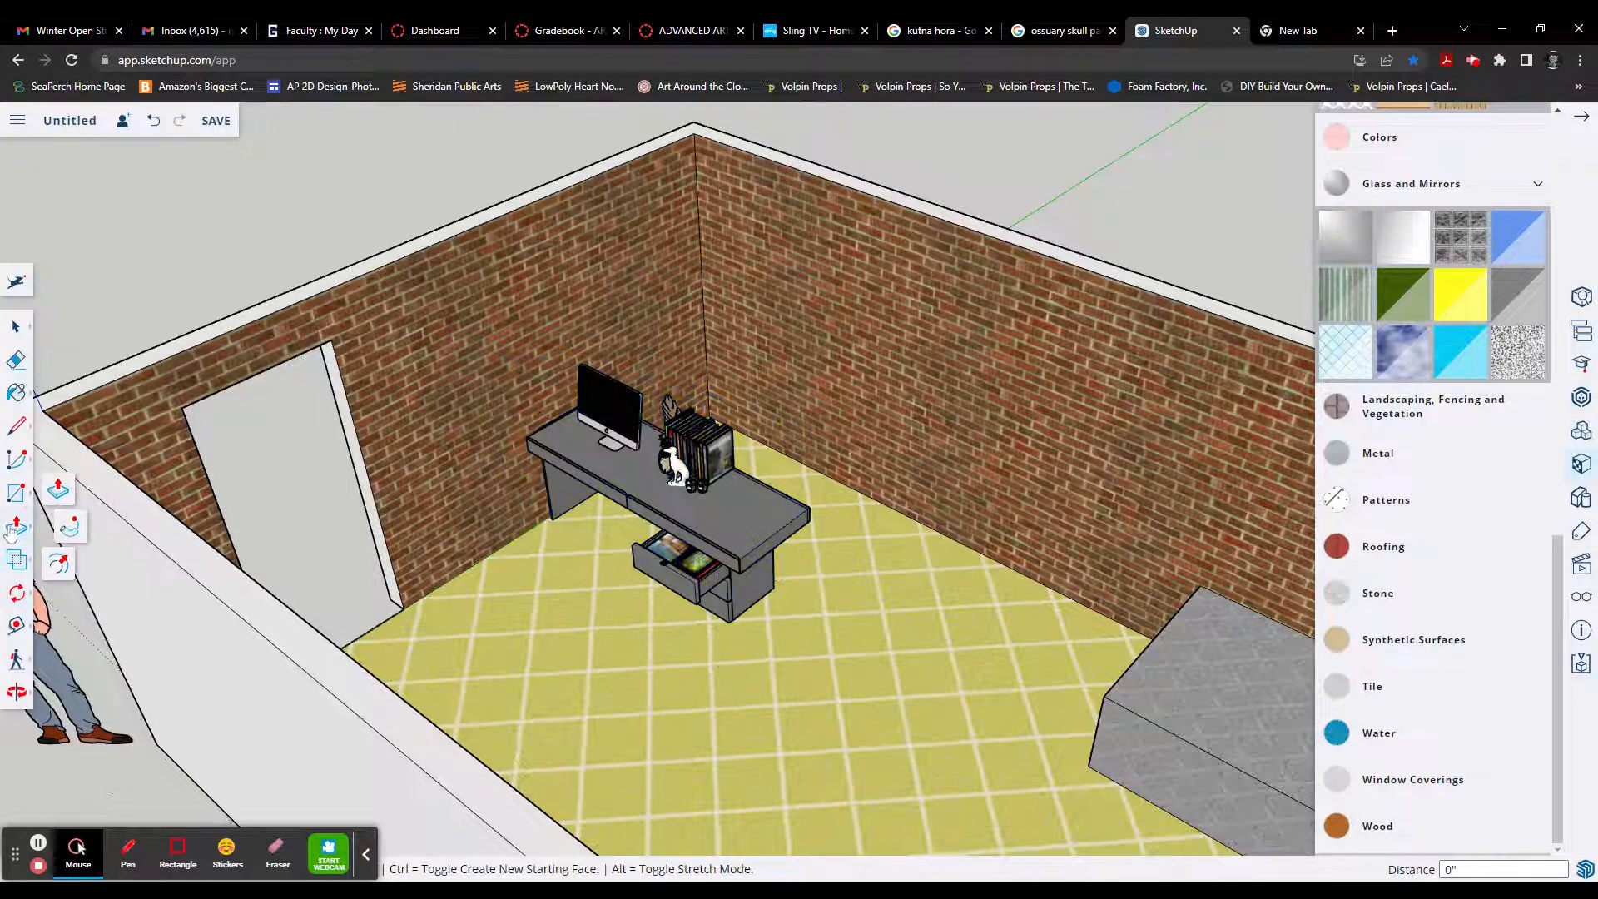
click(16, 426)
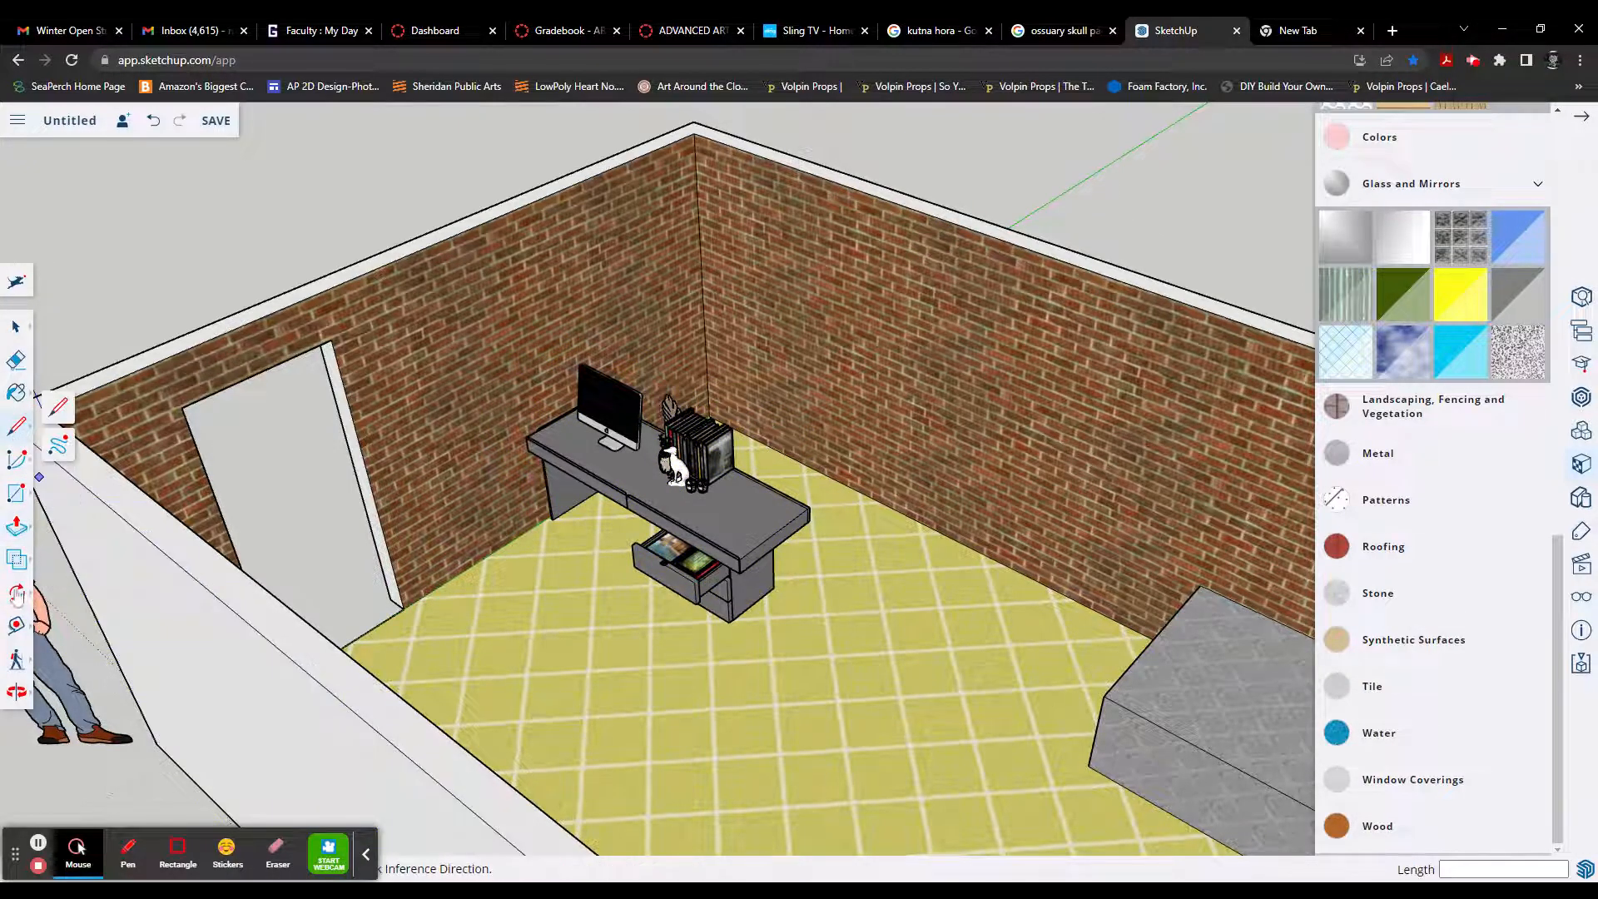
Step: Rotate the imported desk 90 degrees on the floor plane so its back faces the door wall
click(17, 596)
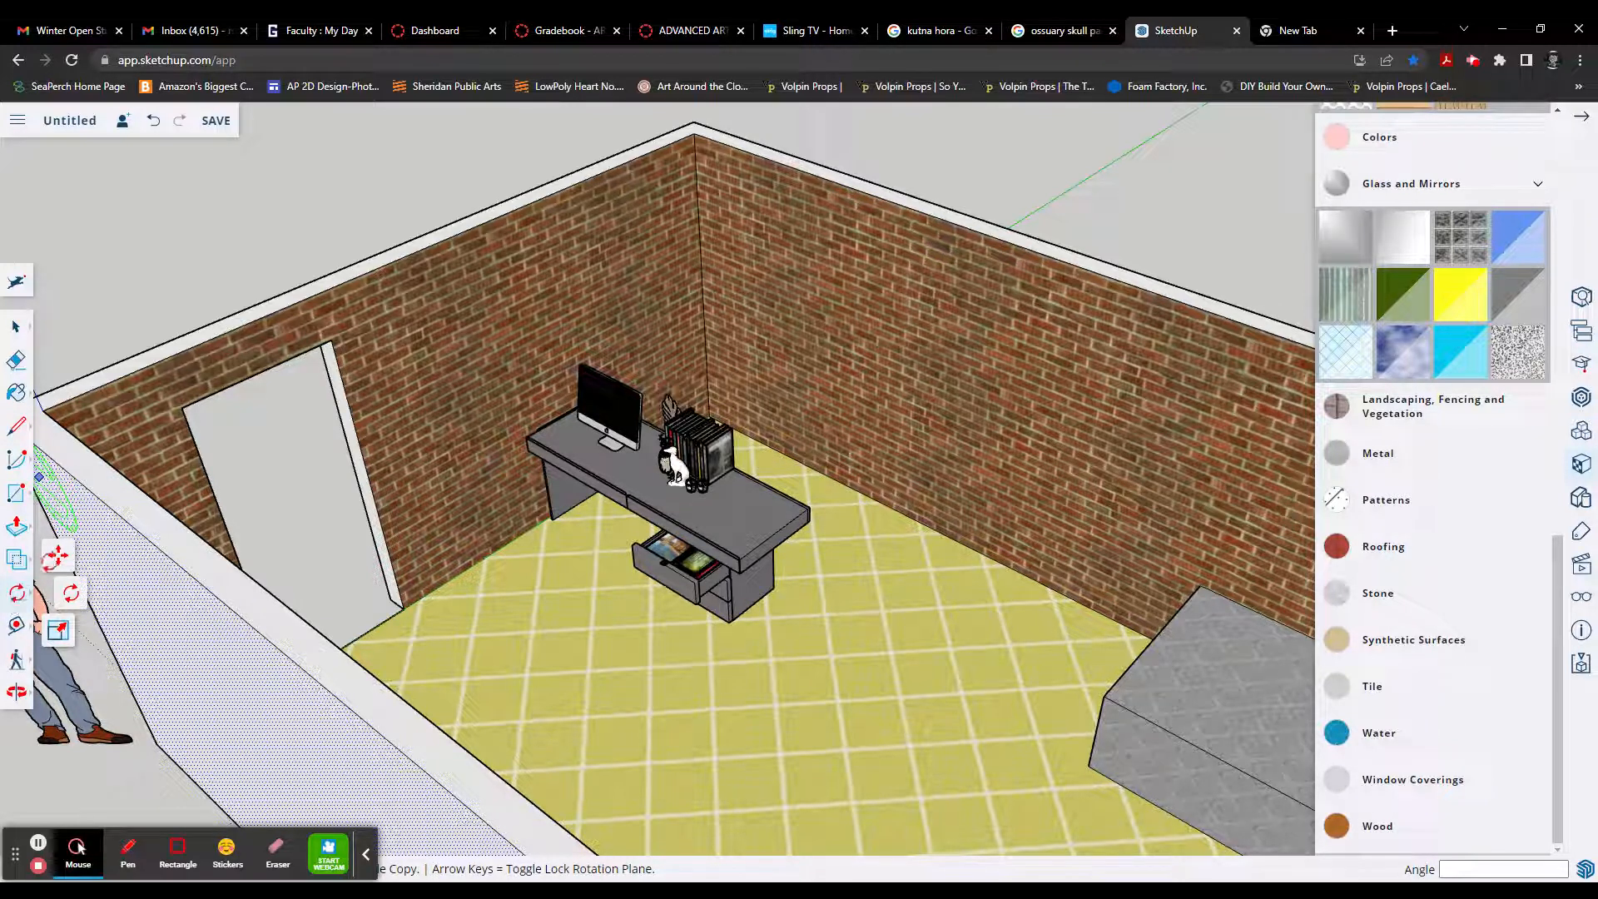
click(71, 593)
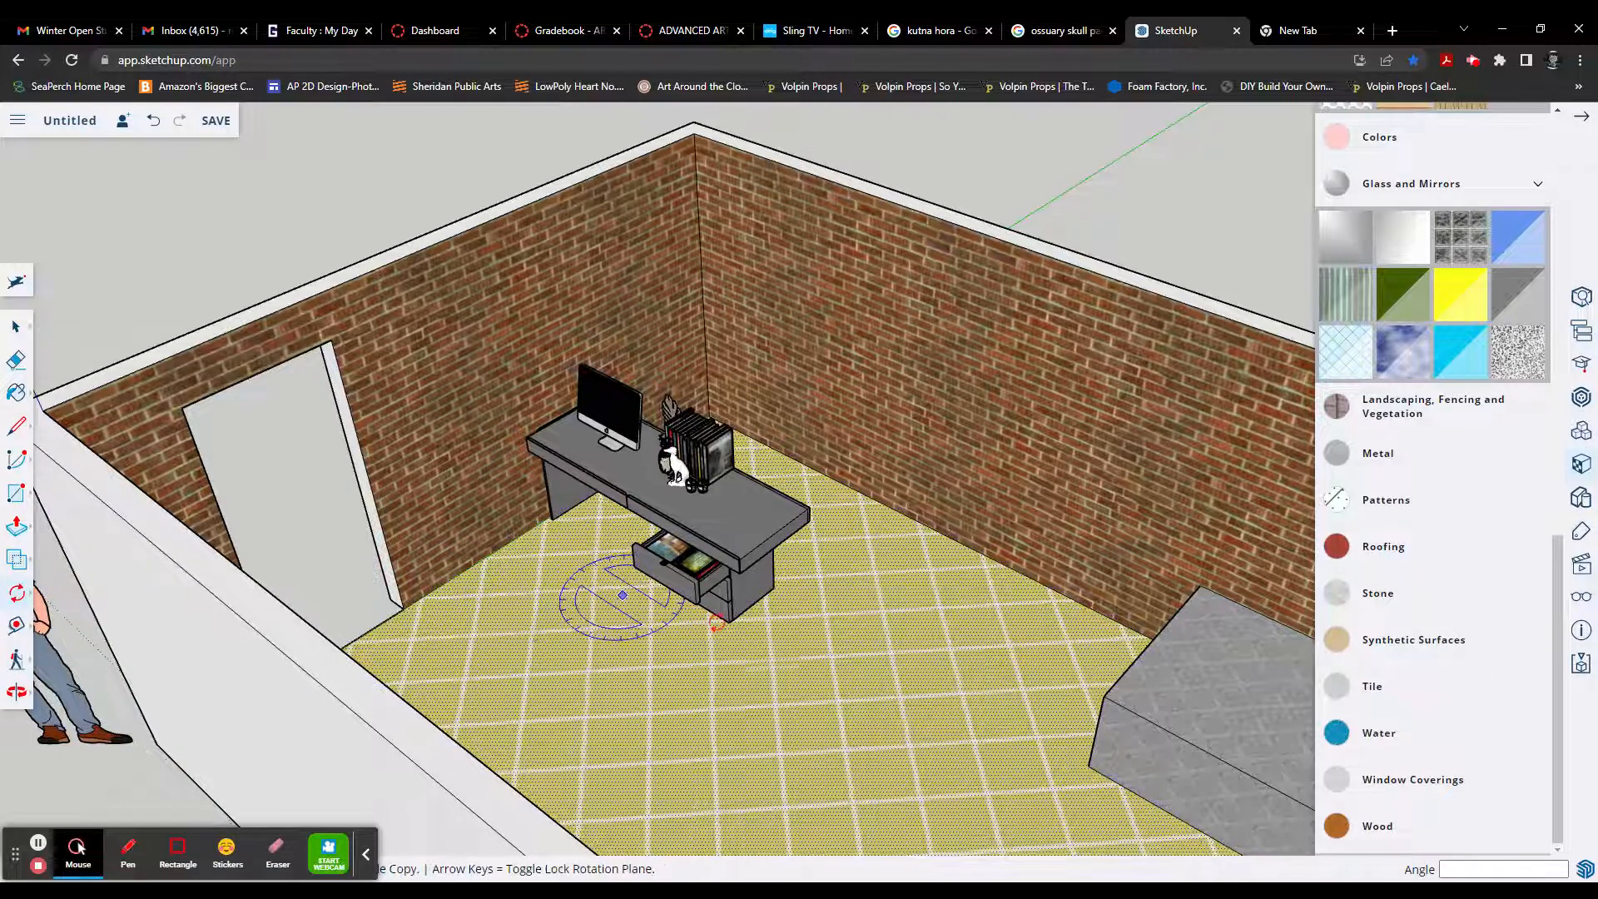
mouse_move(714, 615)
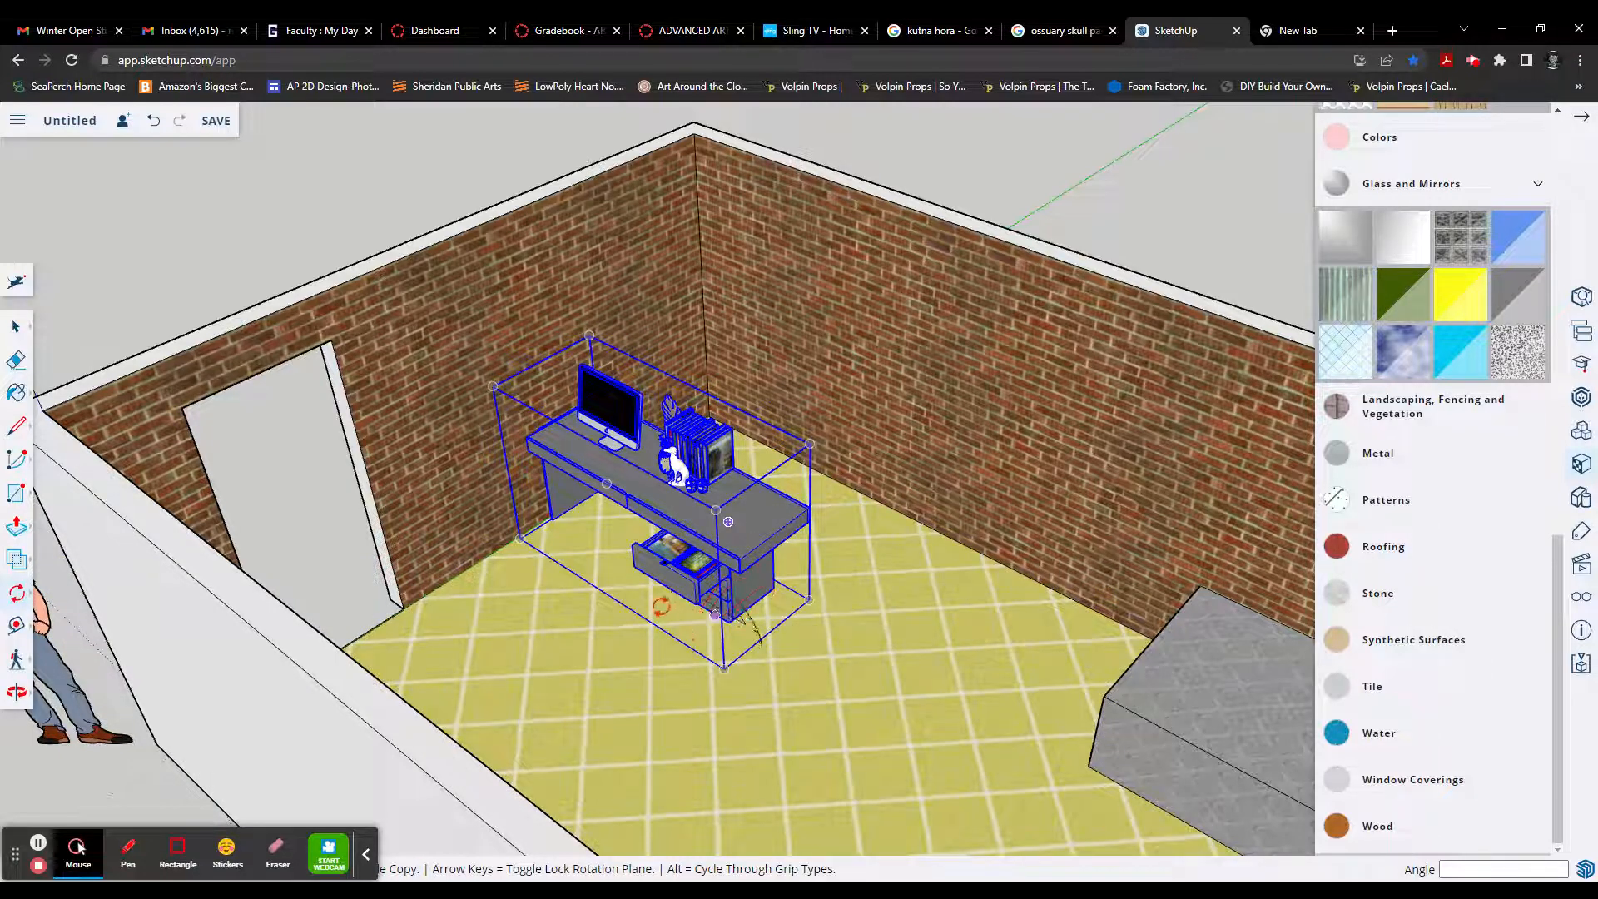
click(621, 587)
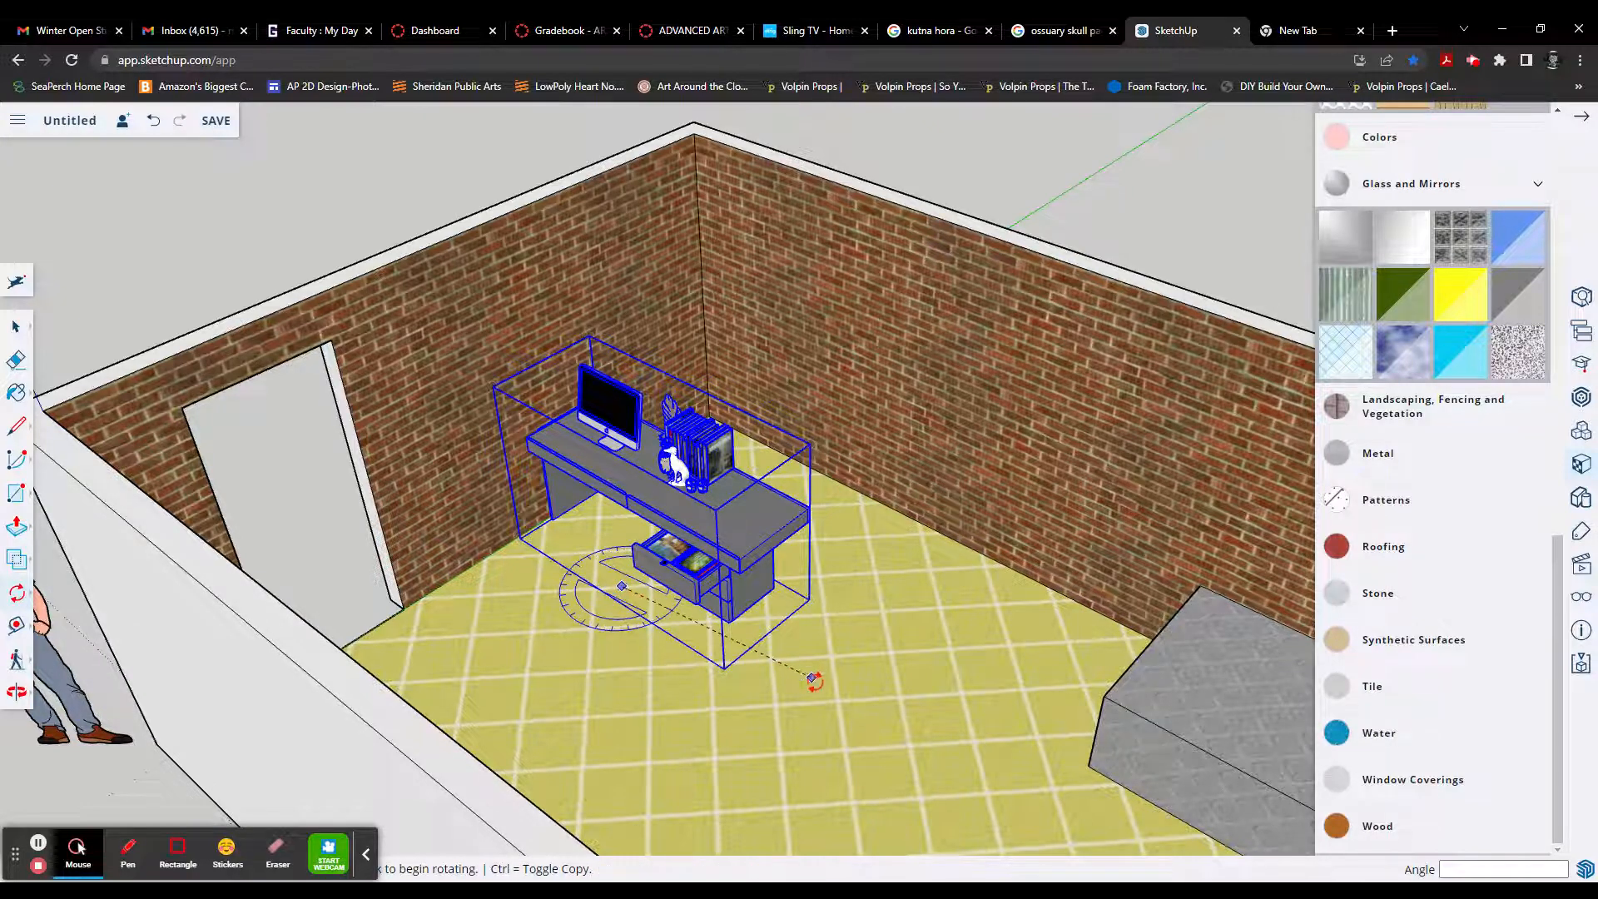
click(815, 708)
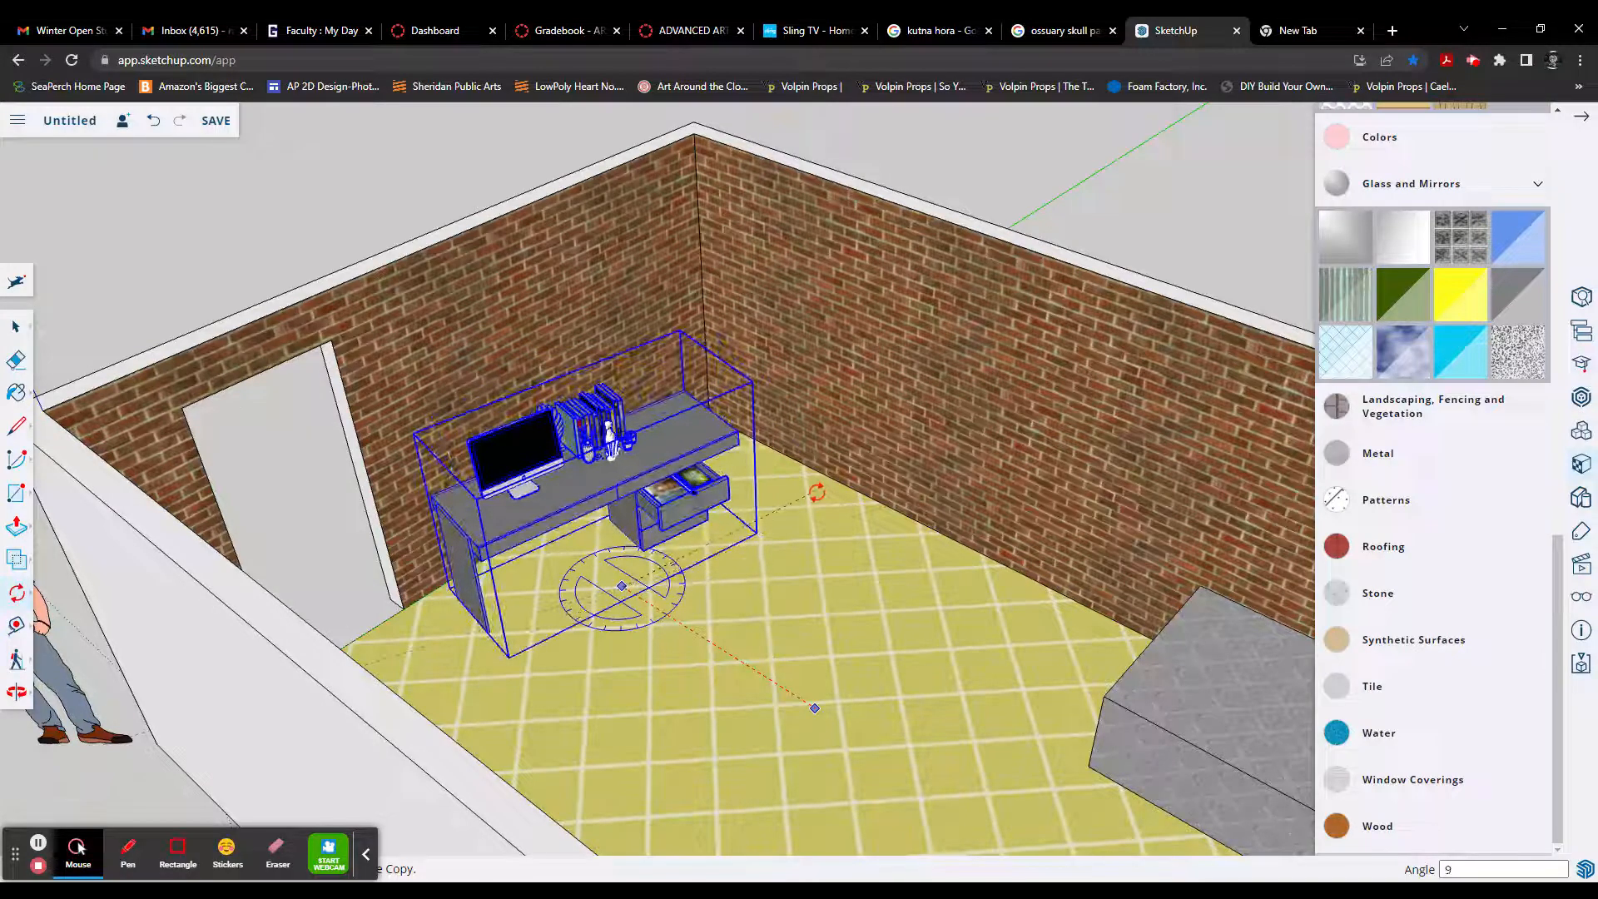
text(0)
key(Return)
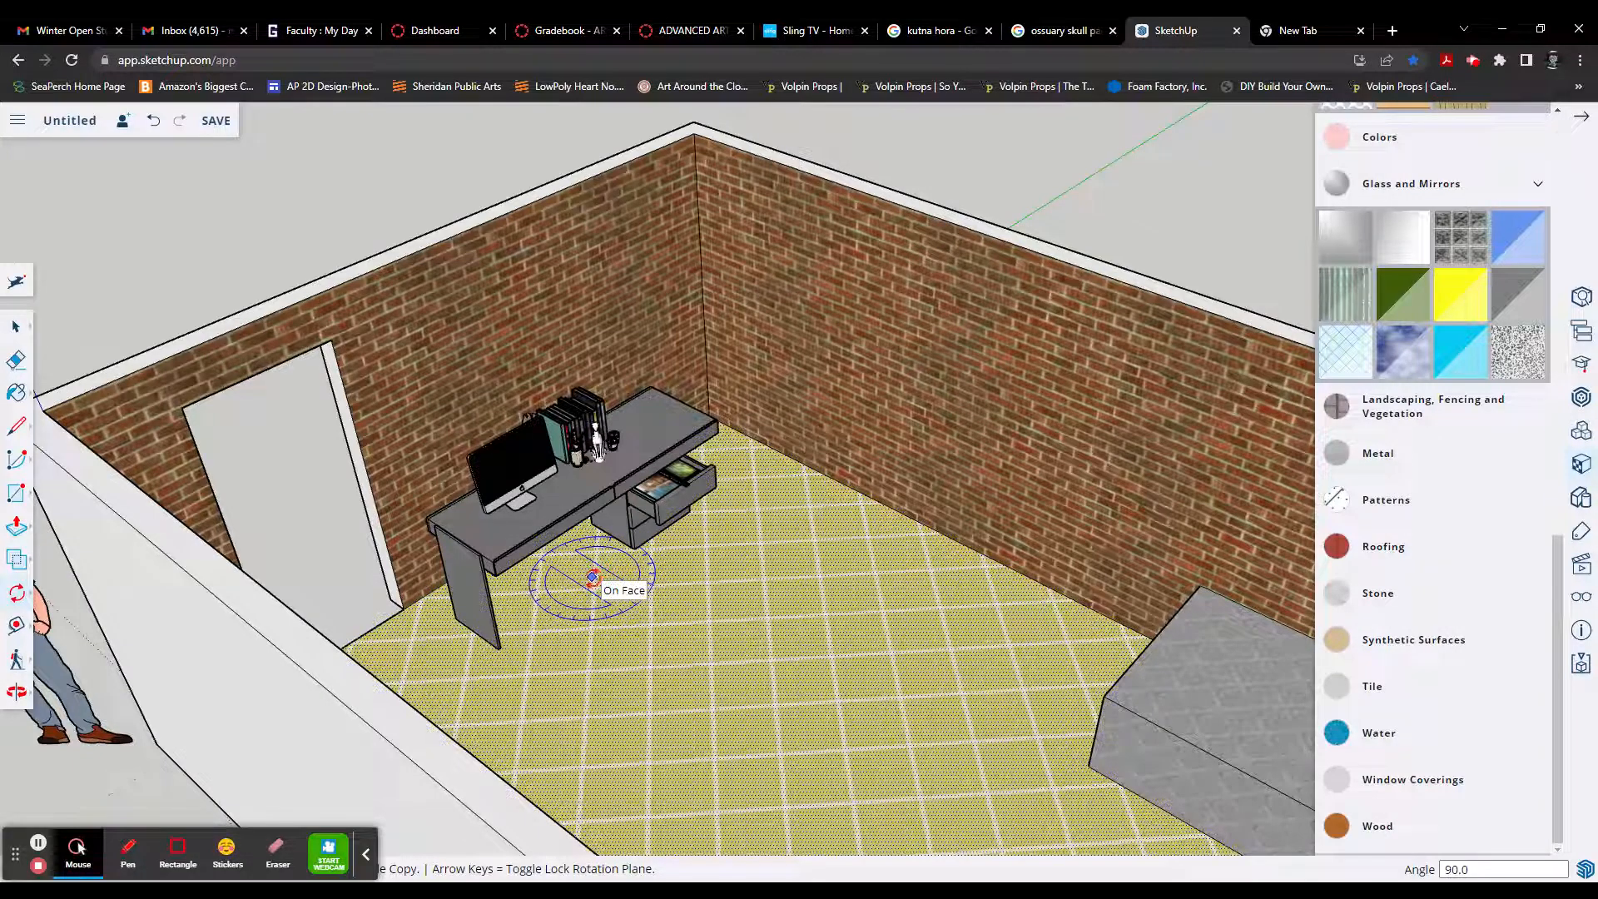
Step: Move the desk back against the door wall by about 1' 1 3/4", and about 1' 6" along it away from the door
key(m)
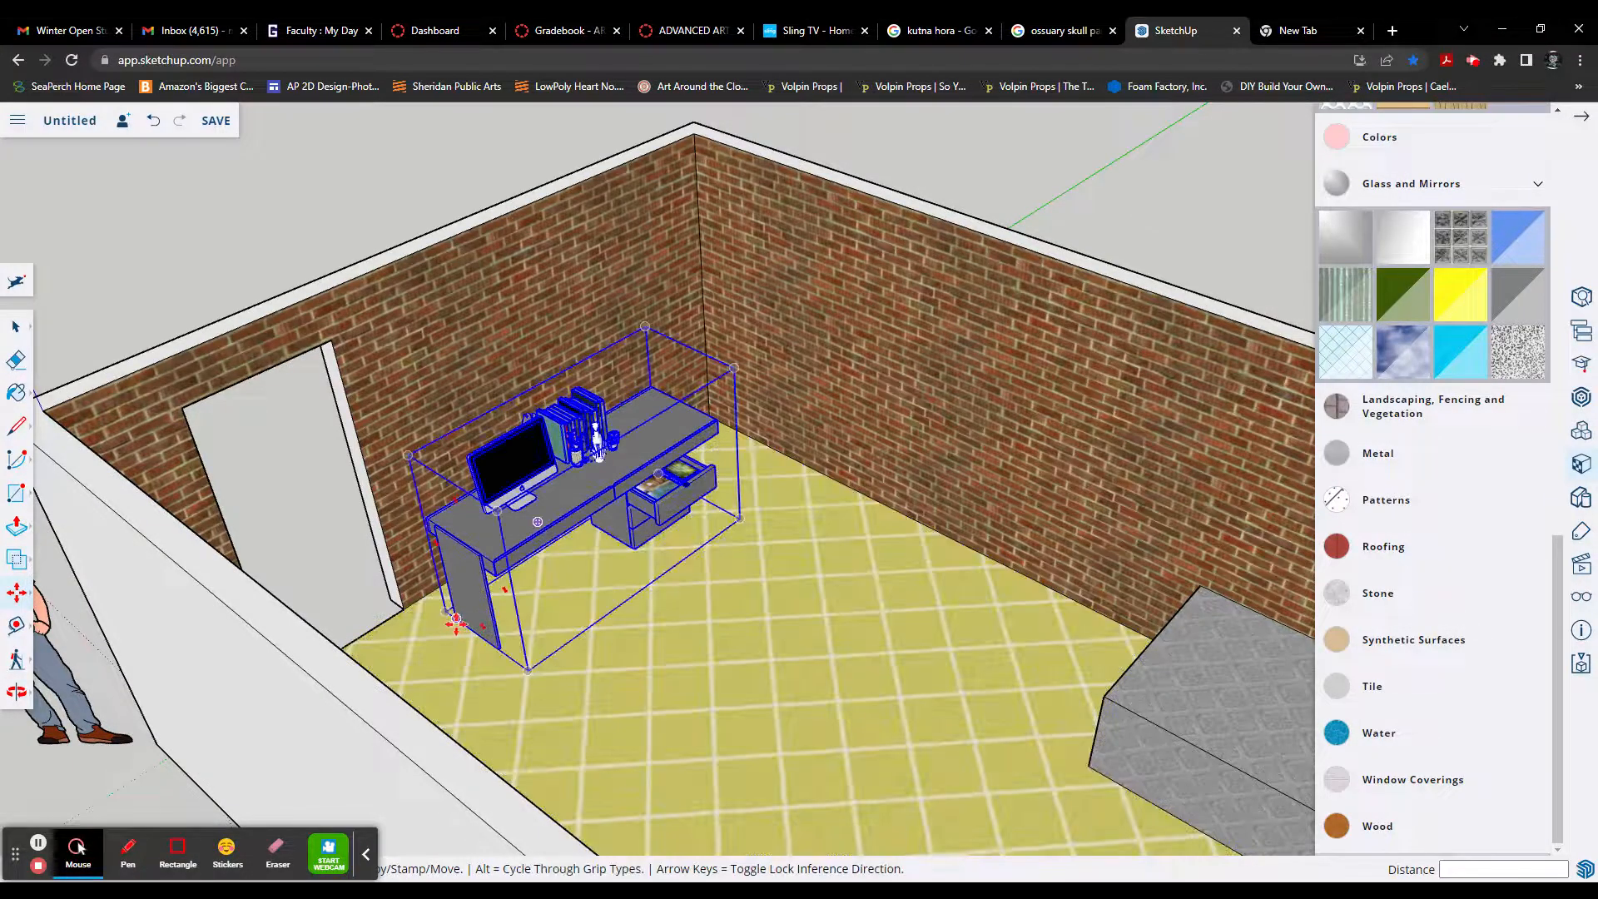
click(454, 622)
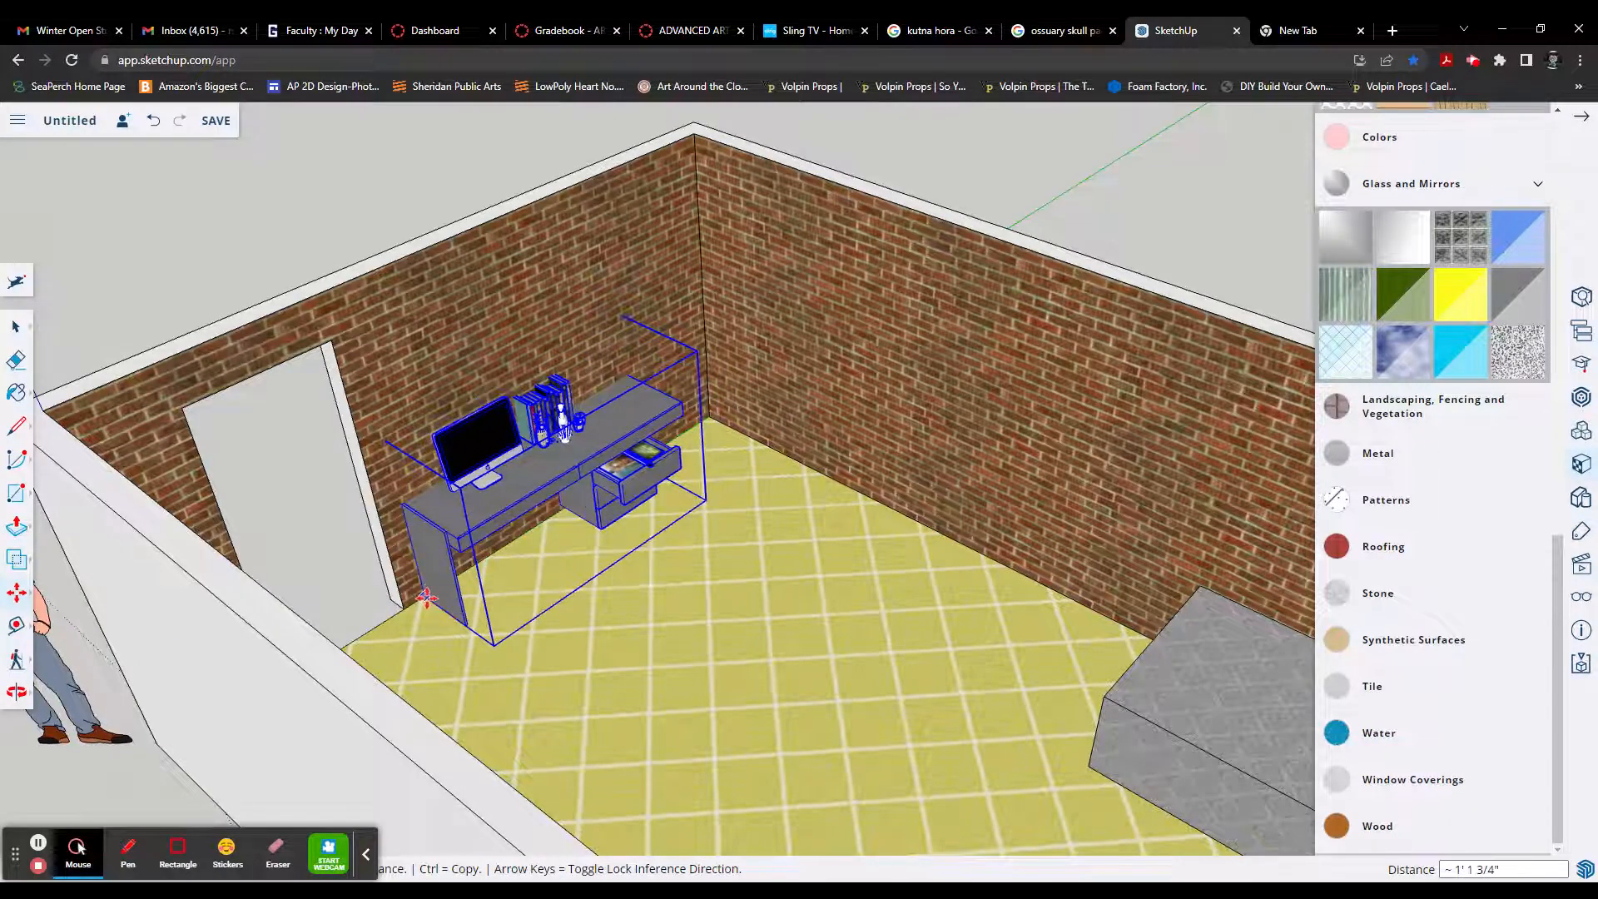
click(427, 599)
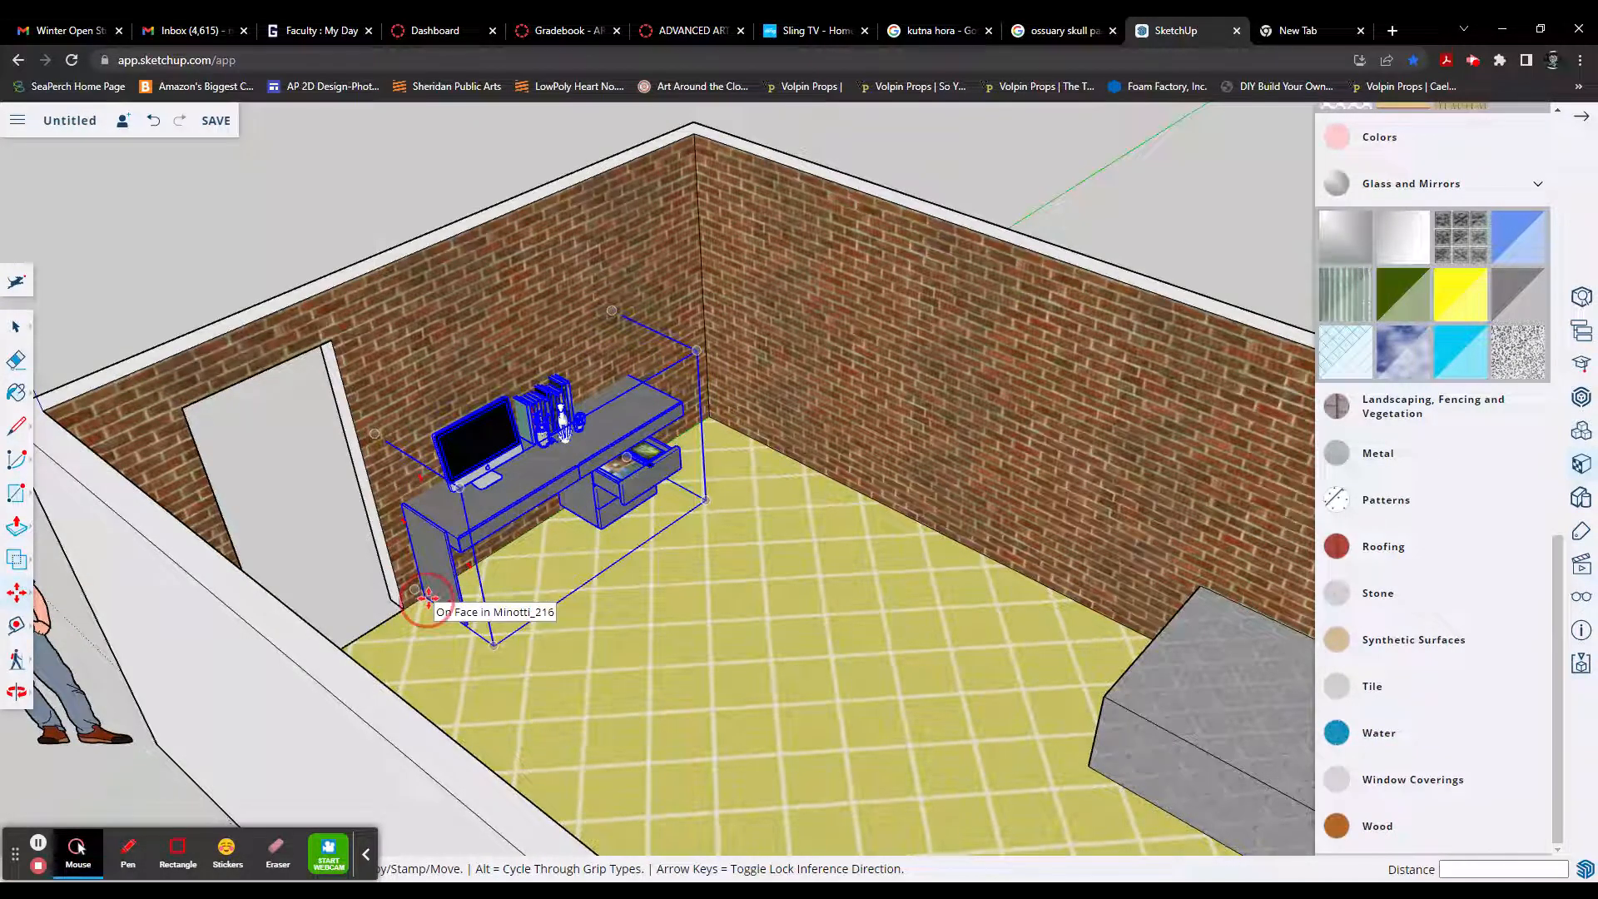
click(426, 601)
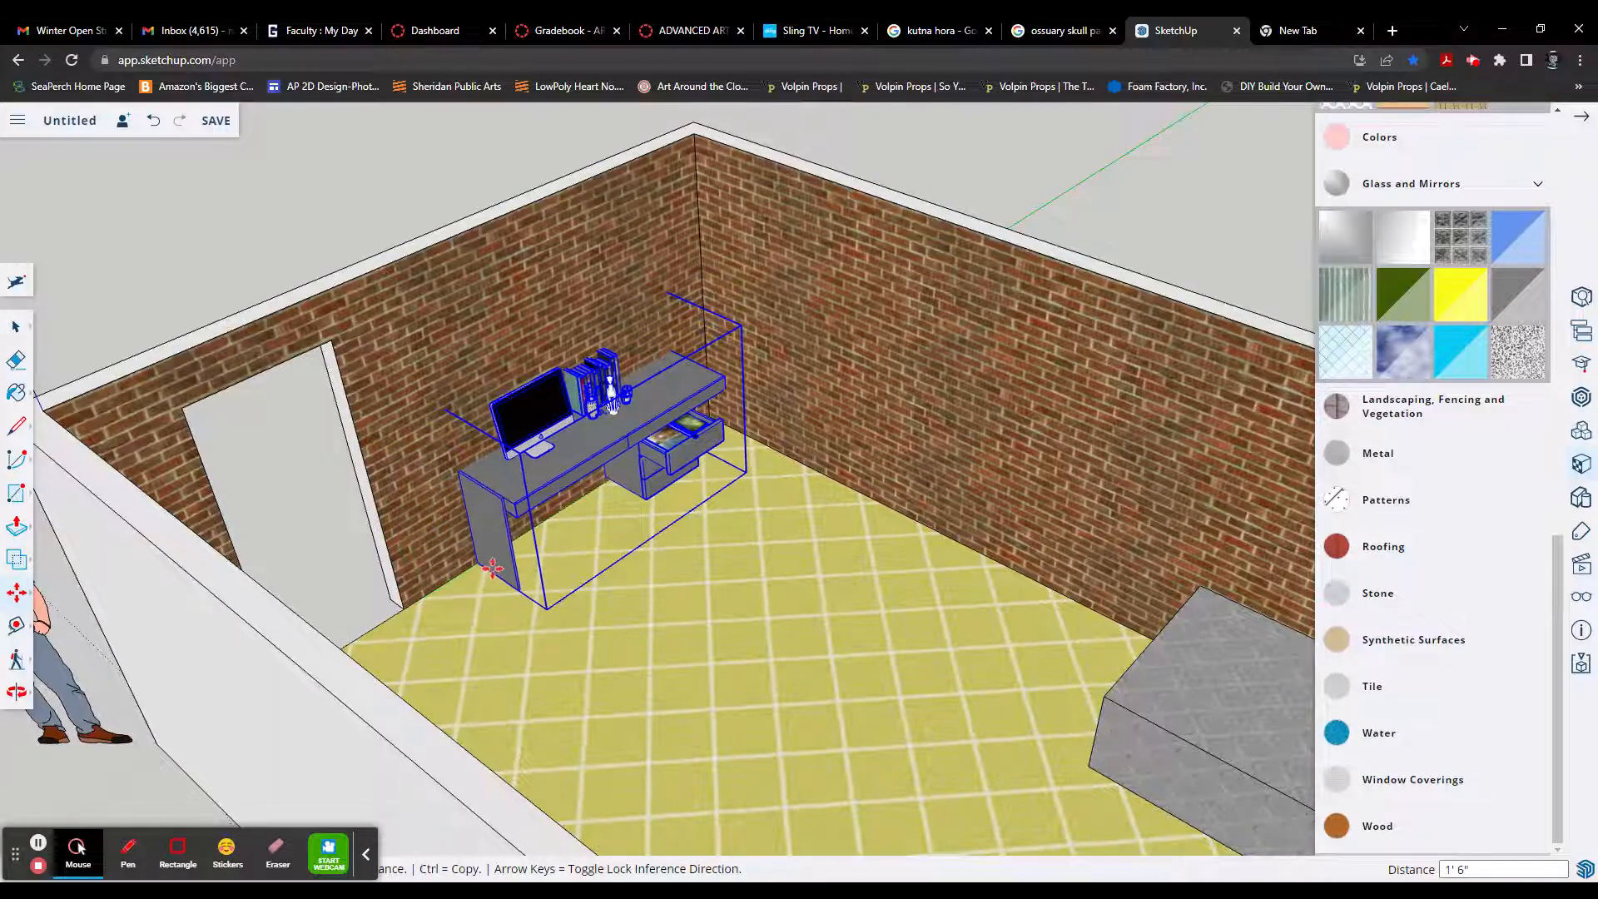
click(494, 569)
Step: Examine the furnished room from all sides, checking the placement of the bed, both desks, the door and the window
scroll(596, 585, down, 6)
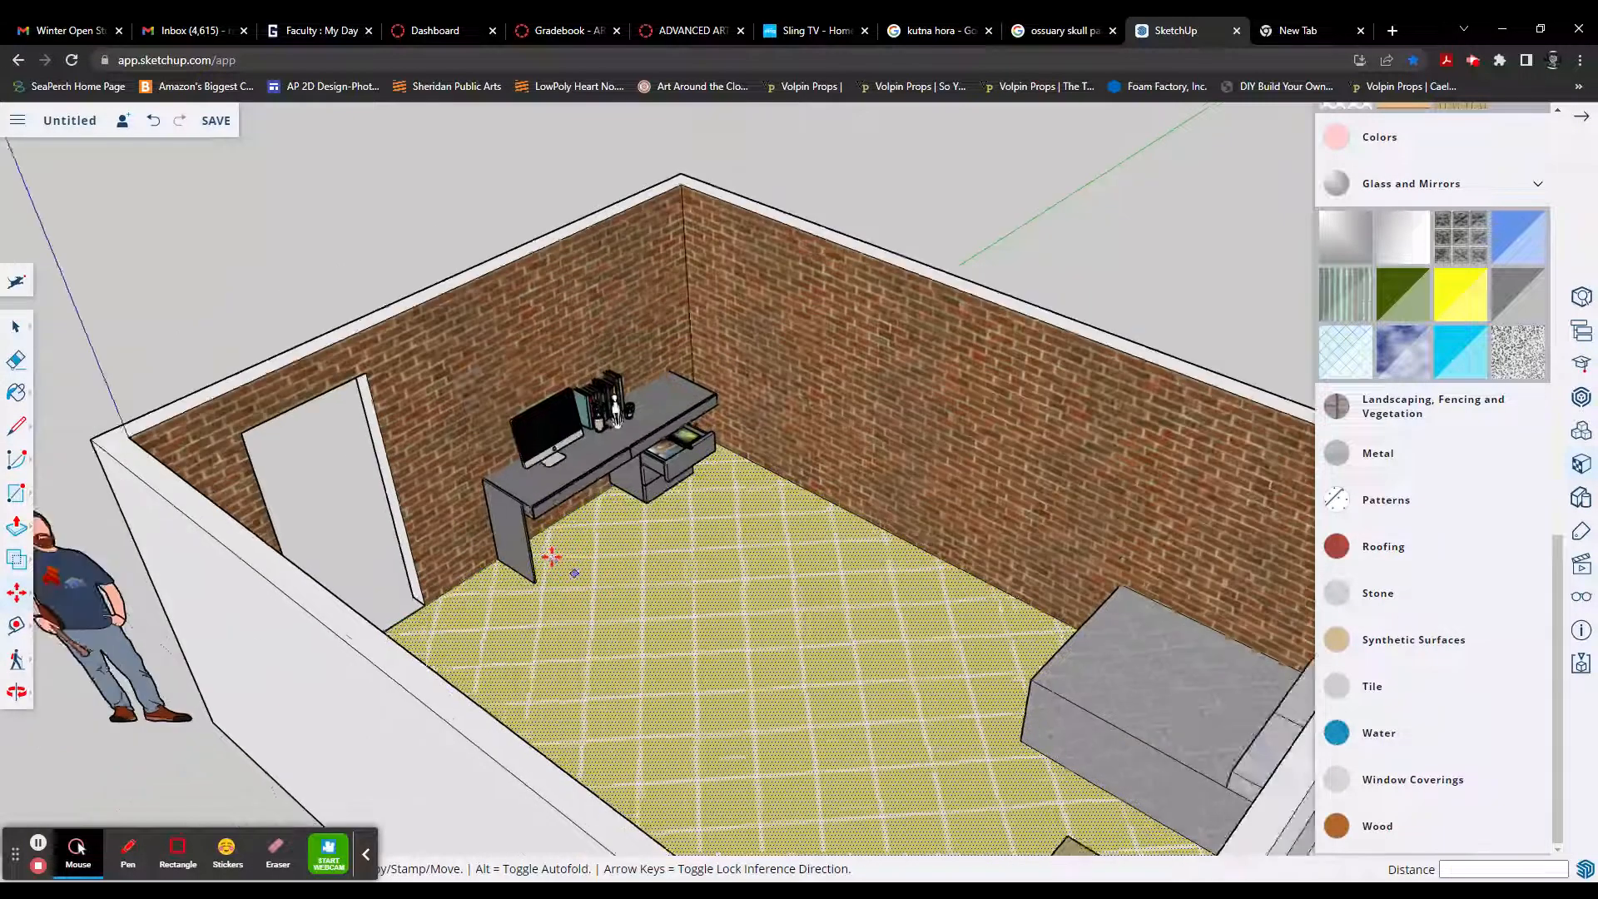
middle_drag(429, 599, 404, 599)
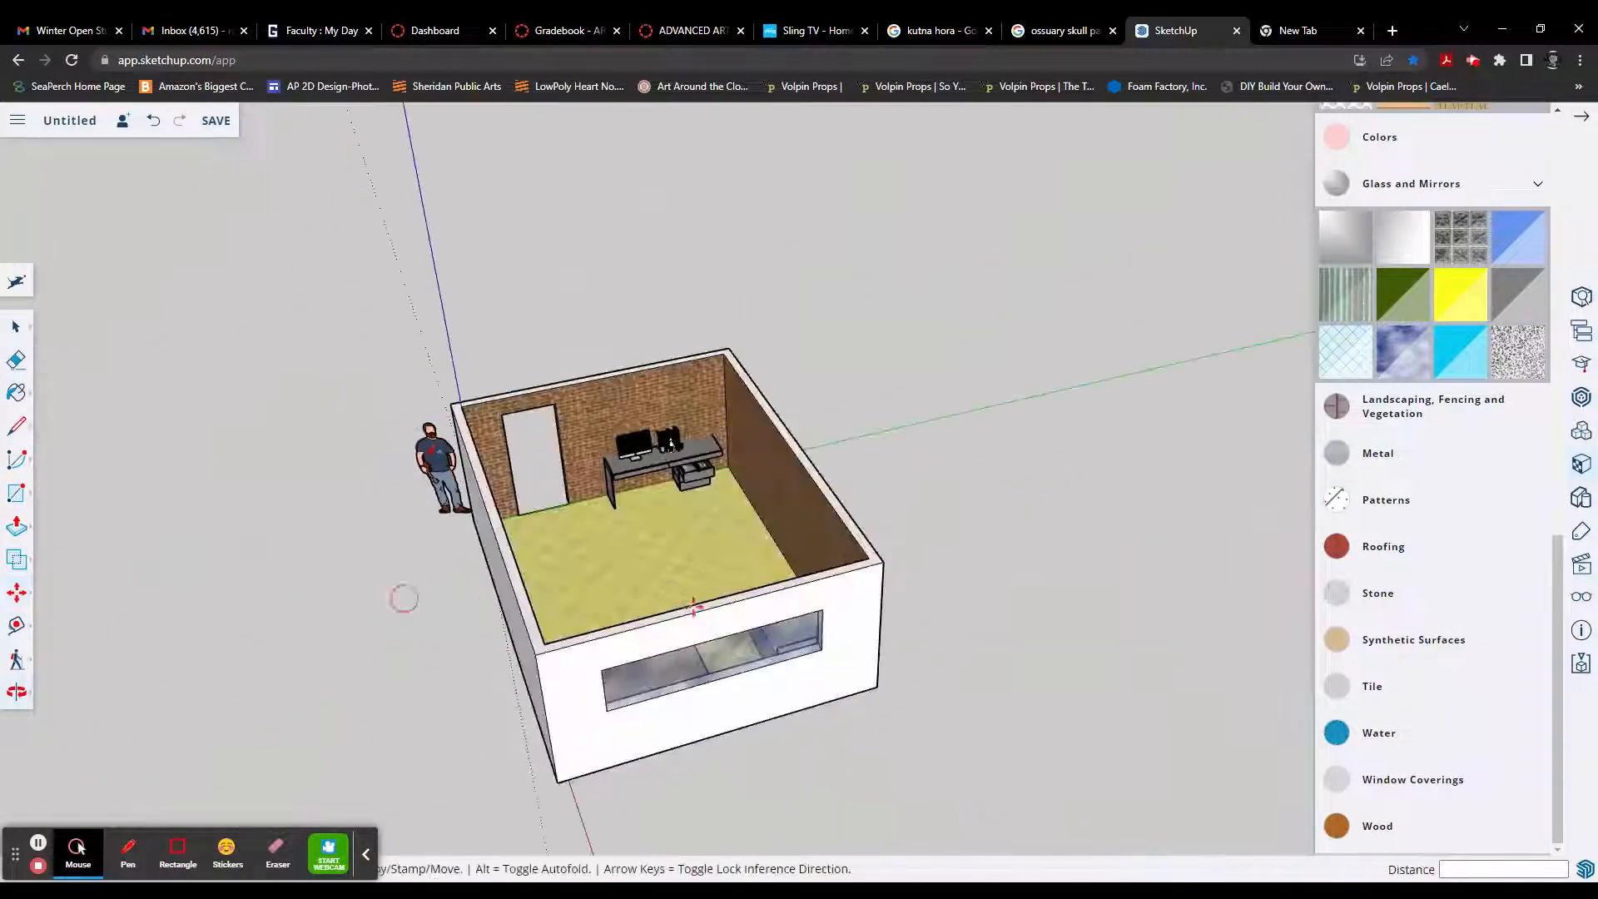
mouse_move(696, 606)
middle_down()
mouse_move(442, 606)
mouse_move(466, 592)
middle_up()
middle_drag(652, 609, 449, 653)
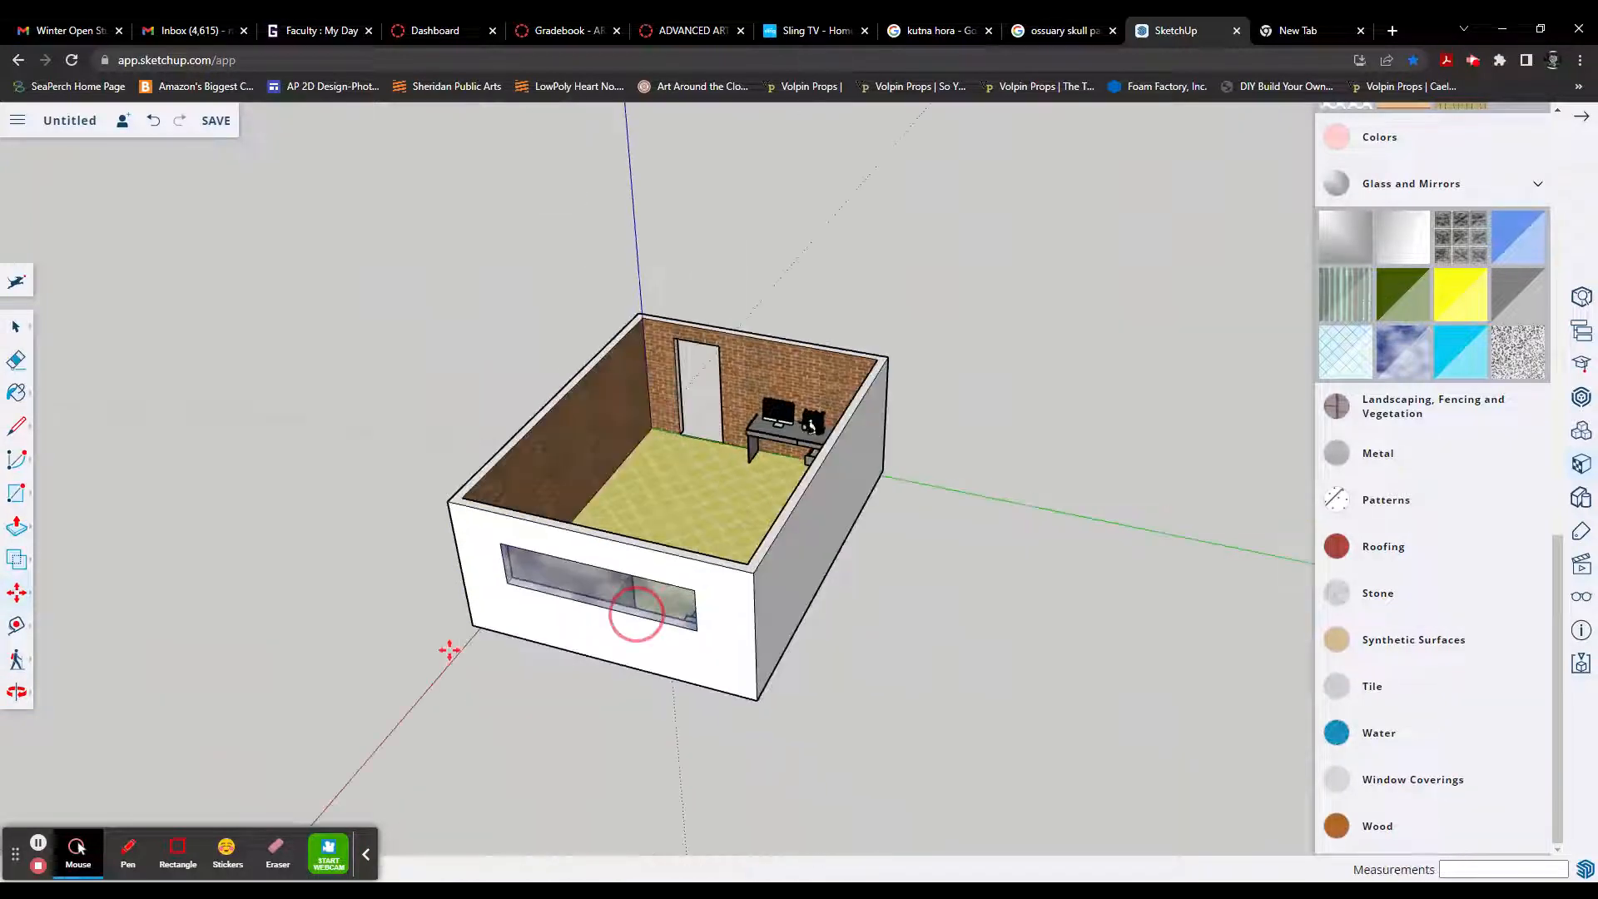
middle_drag(760, 585, 485, 652)
middle_drag(805, 560, 491, 629)
middle_drag(882, 566, 549, 603)
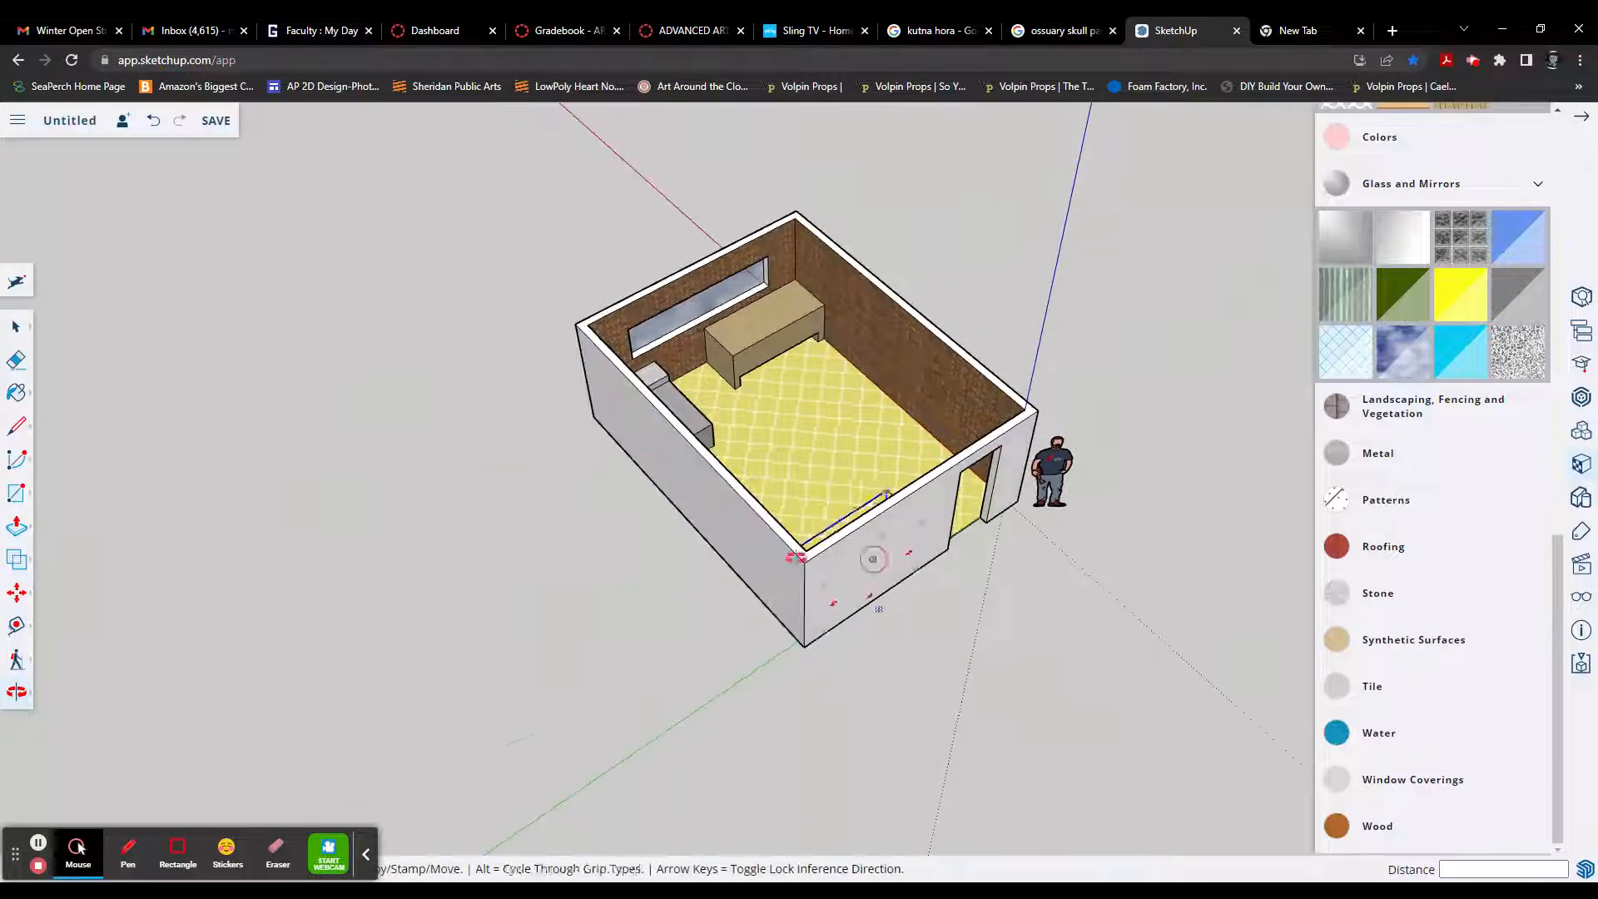
mouse_move(908, 554)
mouse_down()
mouse_move(595, 579)
mouse_move(742, 550)
mouse_up()
middle_drag(742, 551, 588, 562)
scroll(833, 372, up, 3)
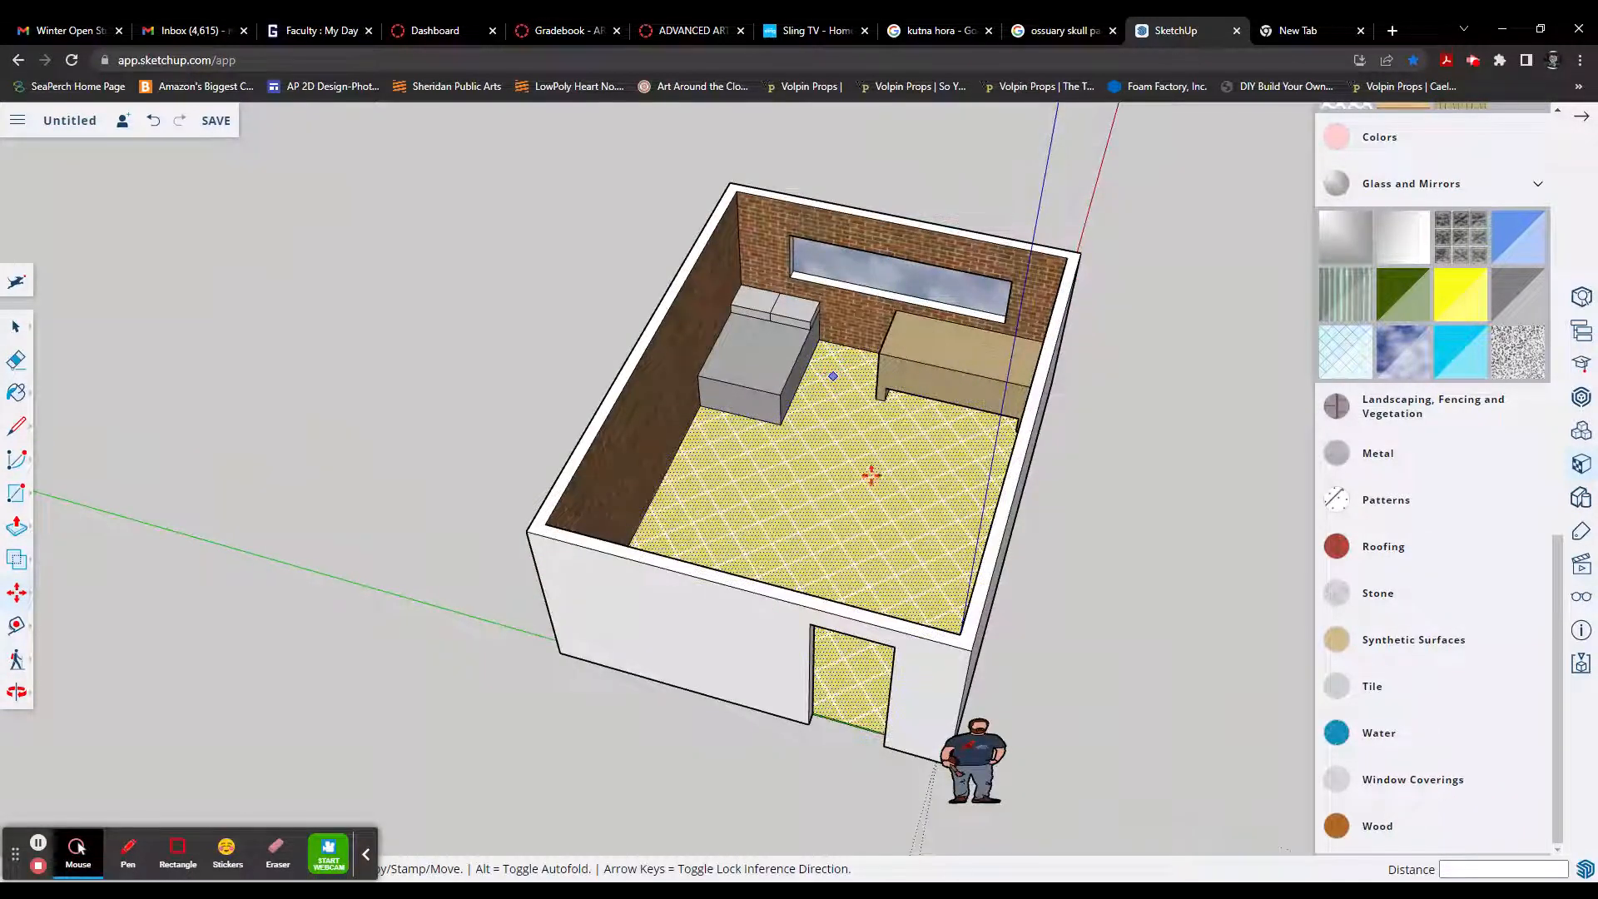
middle_drag(921, 524, 875, 533)
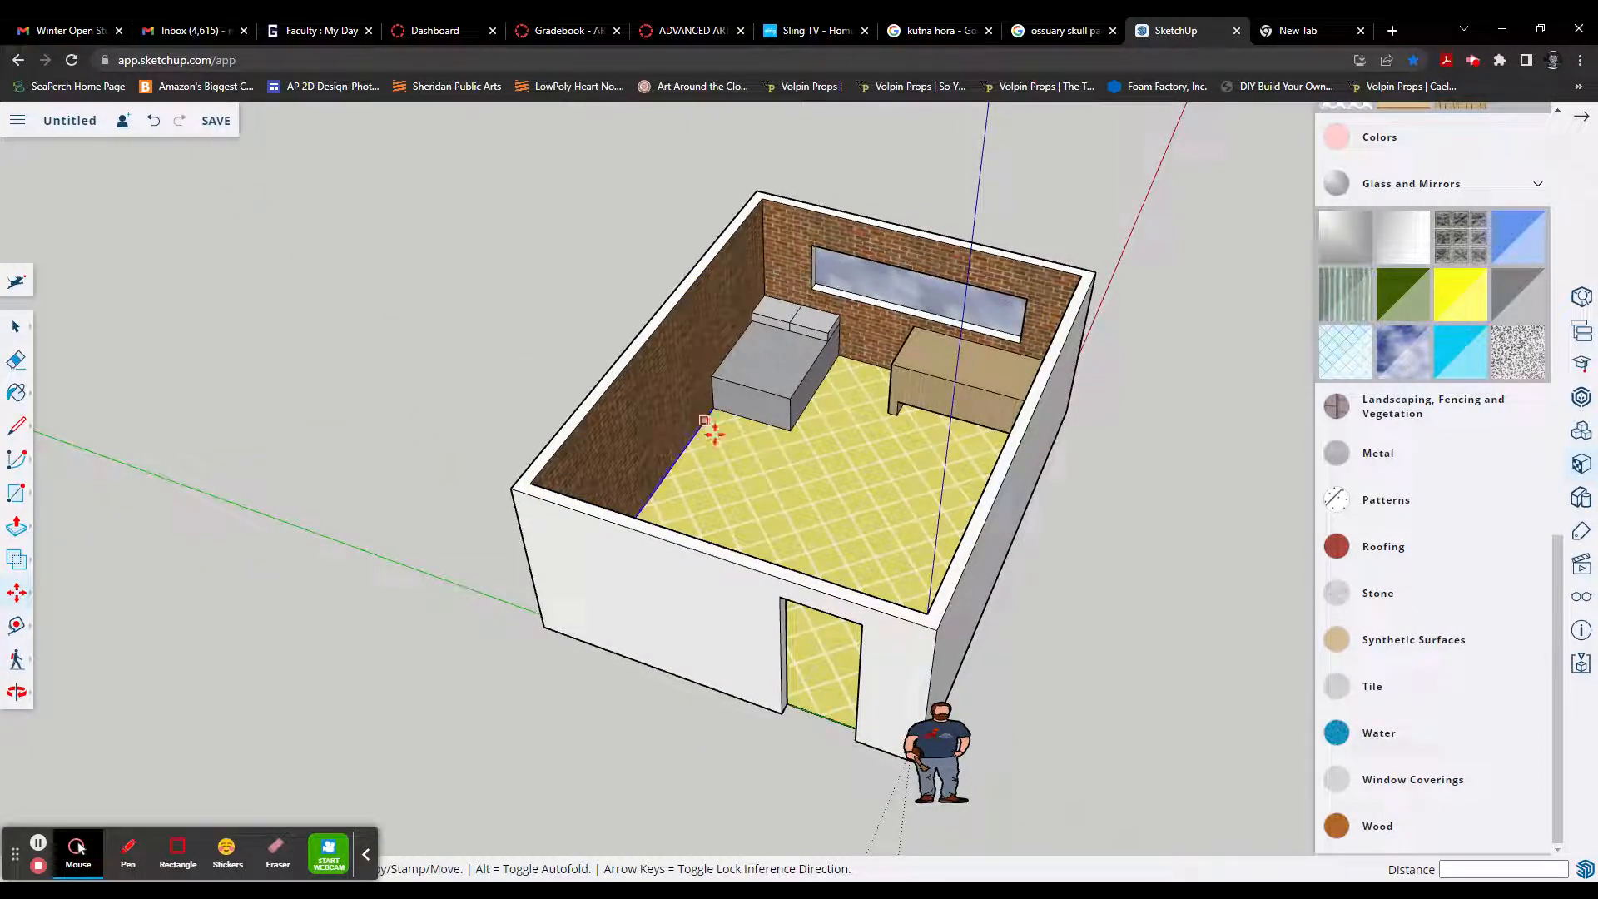
Step: Draw a vertical 8' line from bottom to top edge on the outer face of the long wall nearest the wooden desk
middle_drag(1026, 545, 863, 614)
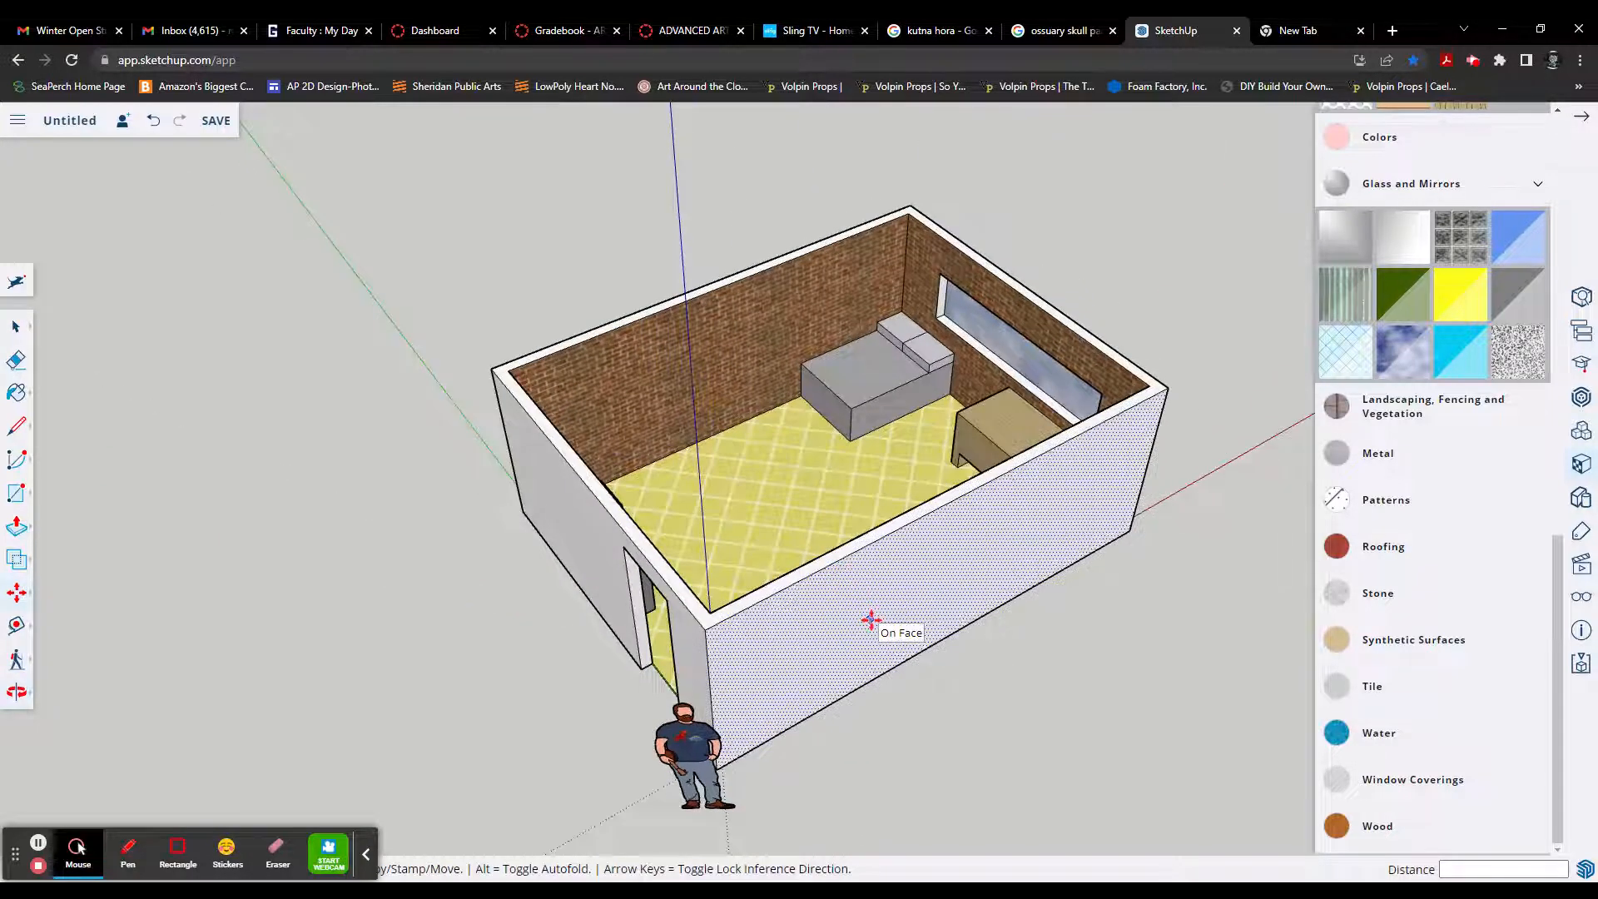
key(l)
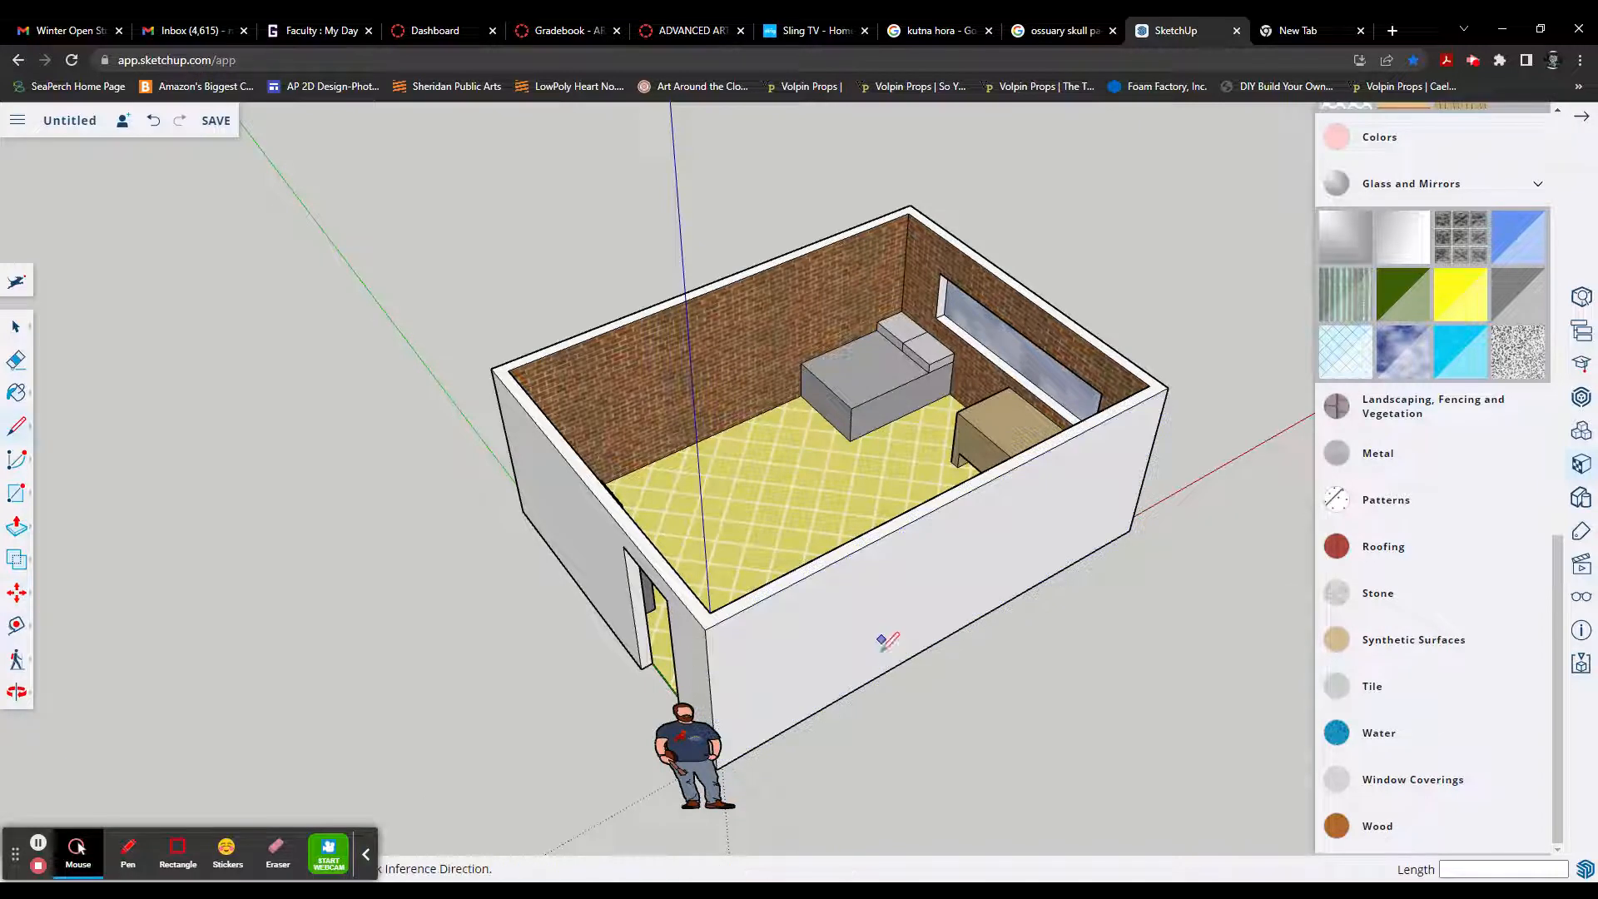
click(858, 687)
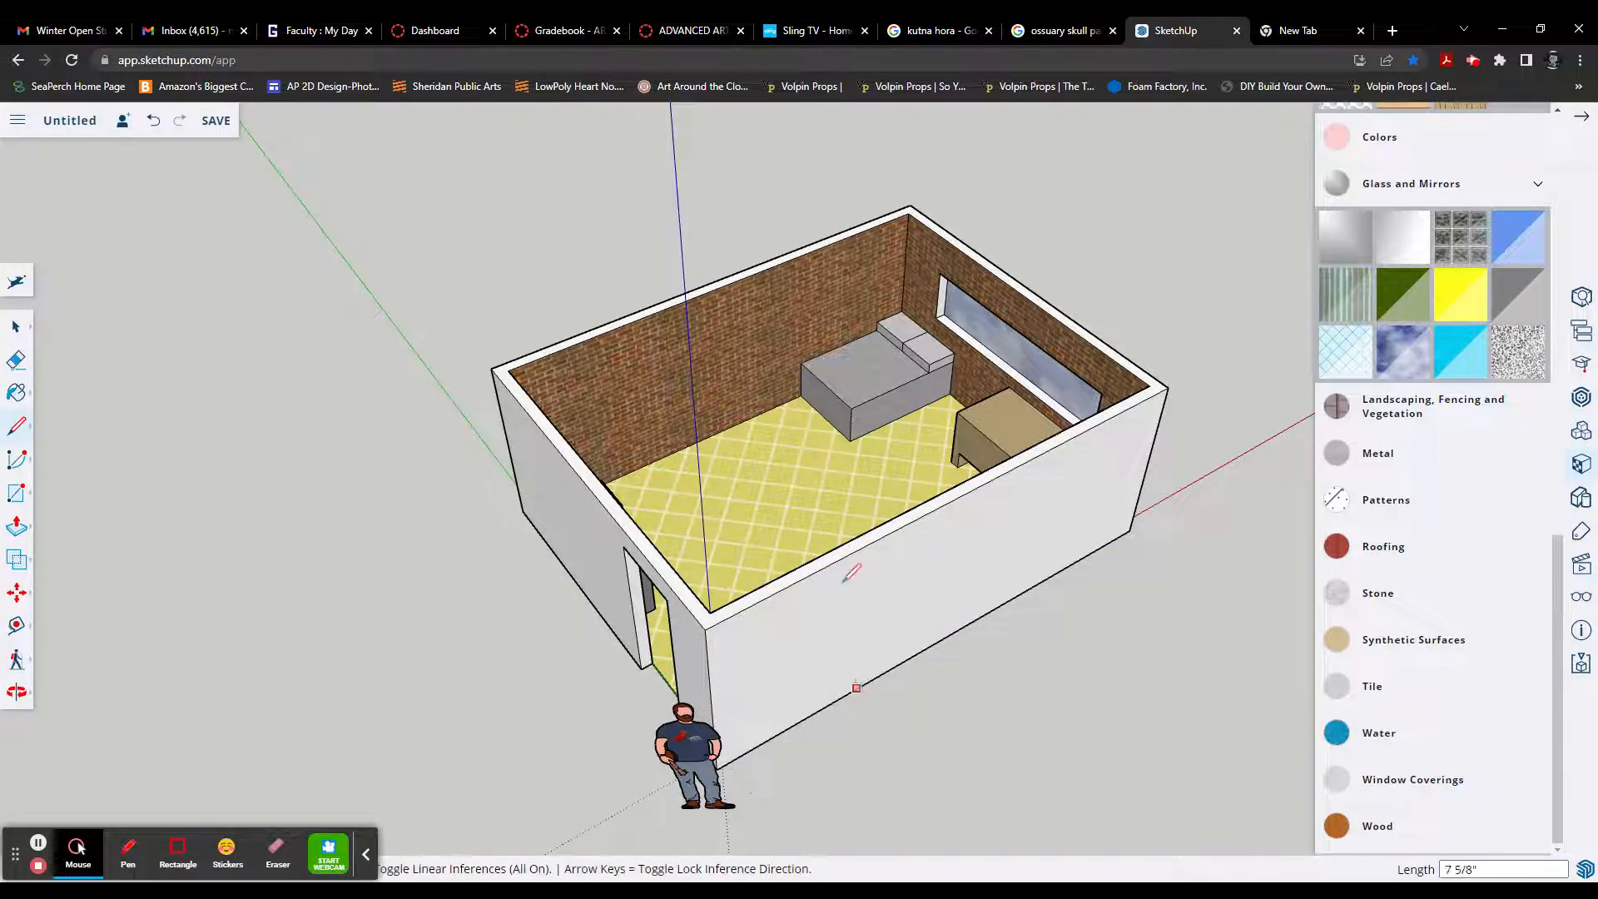
click(864, 546)
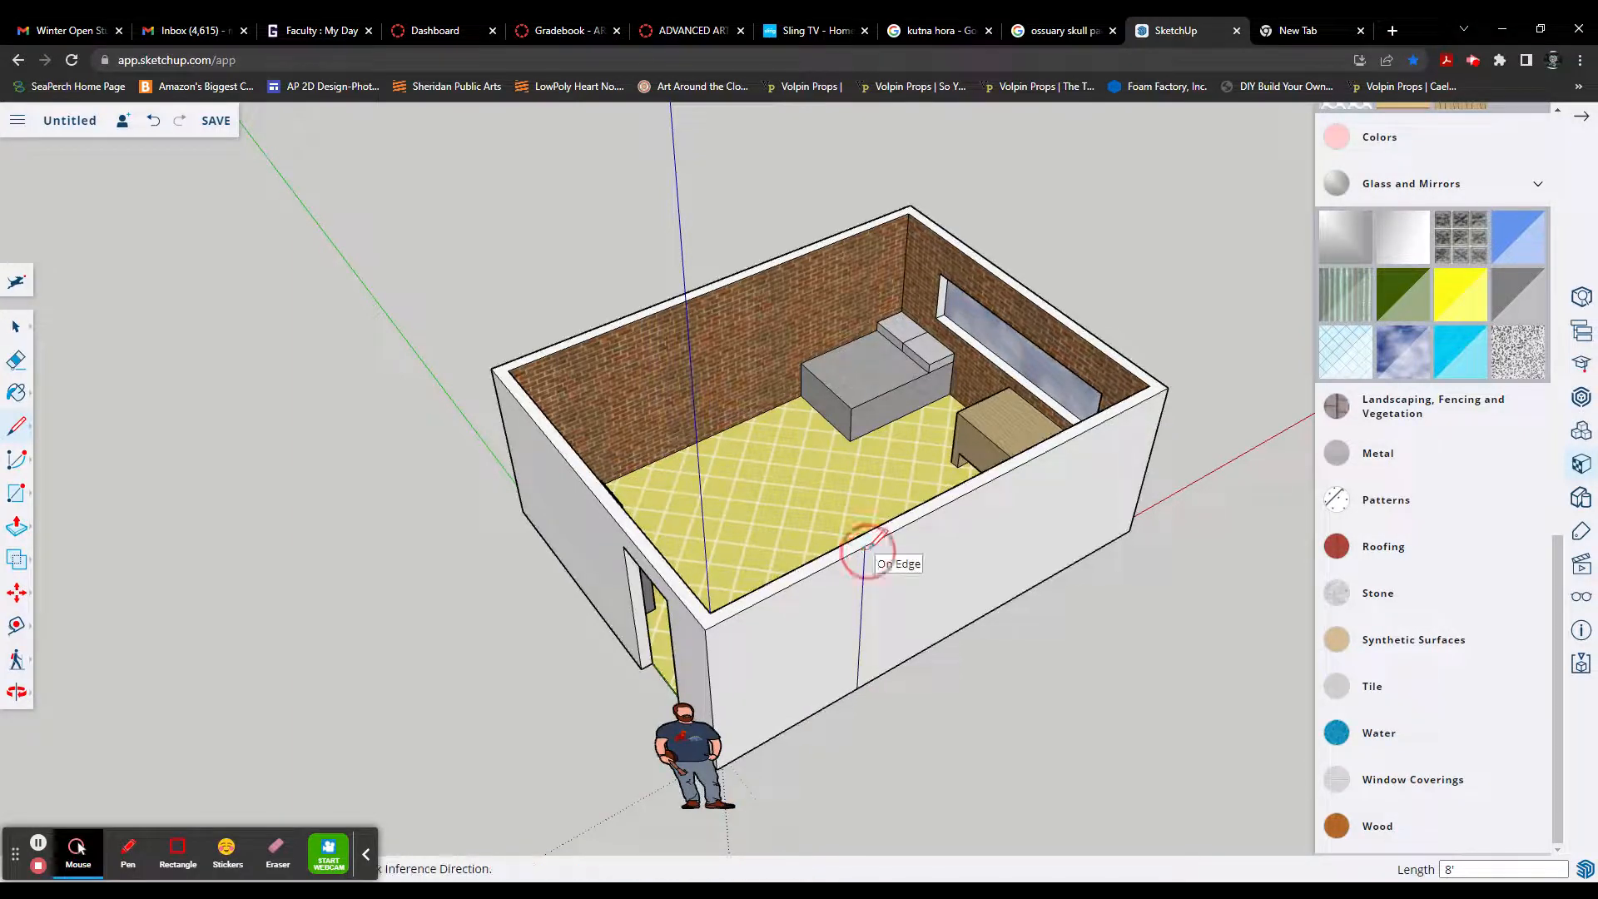
Step: Undo the vertical line drawn on the outer face of the long wall
click(819, 569)
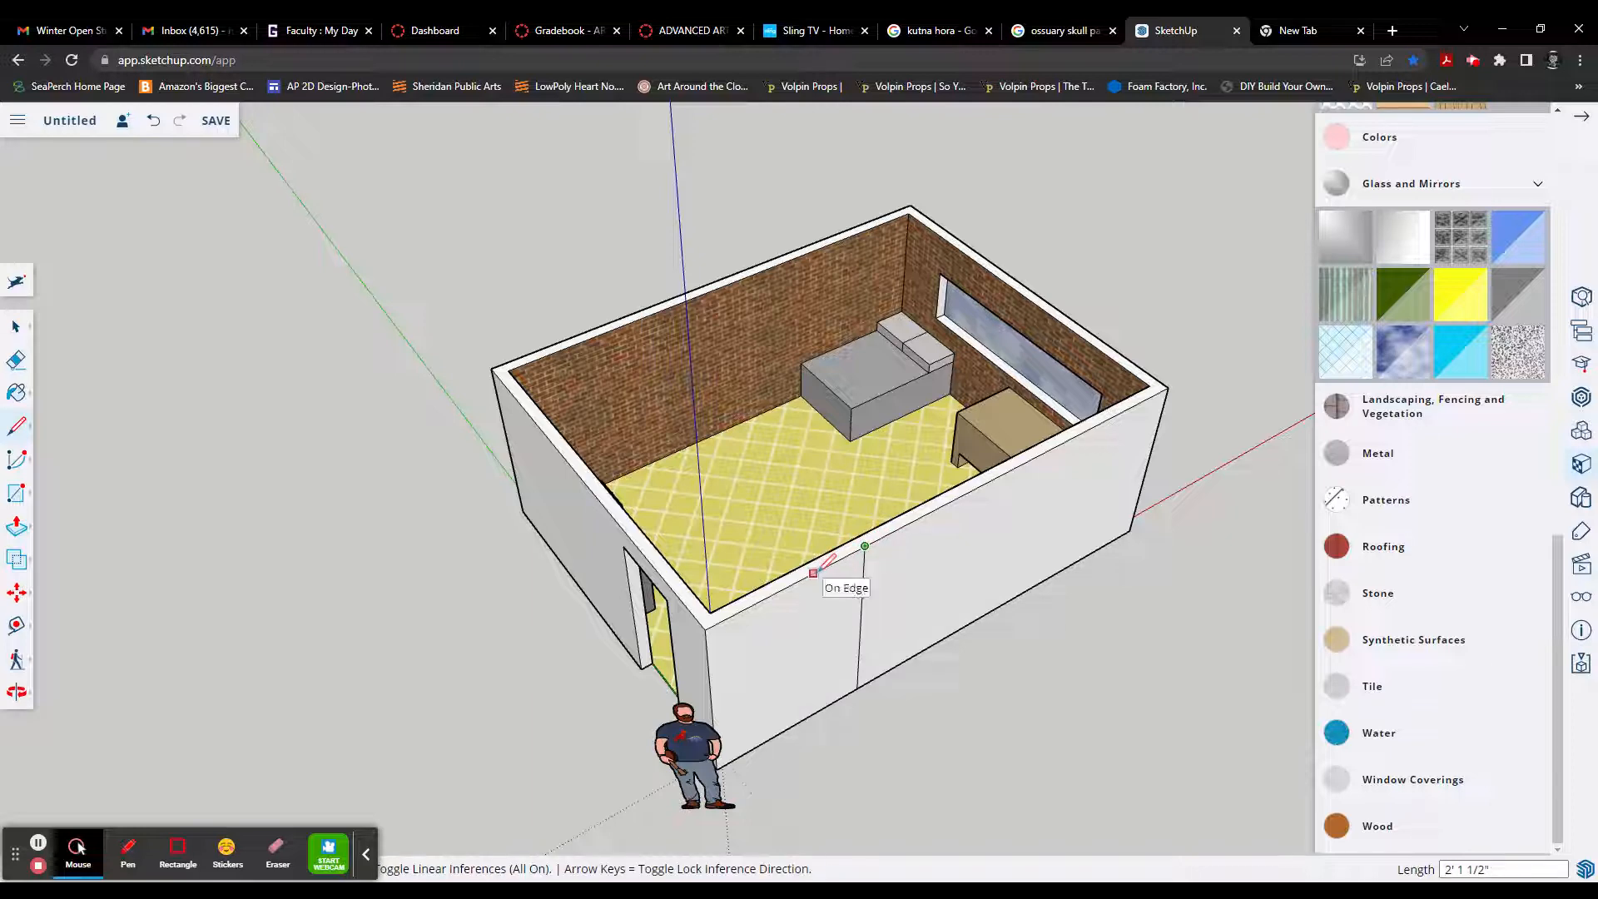
key(ctrl+z)
key(ctrl+z)
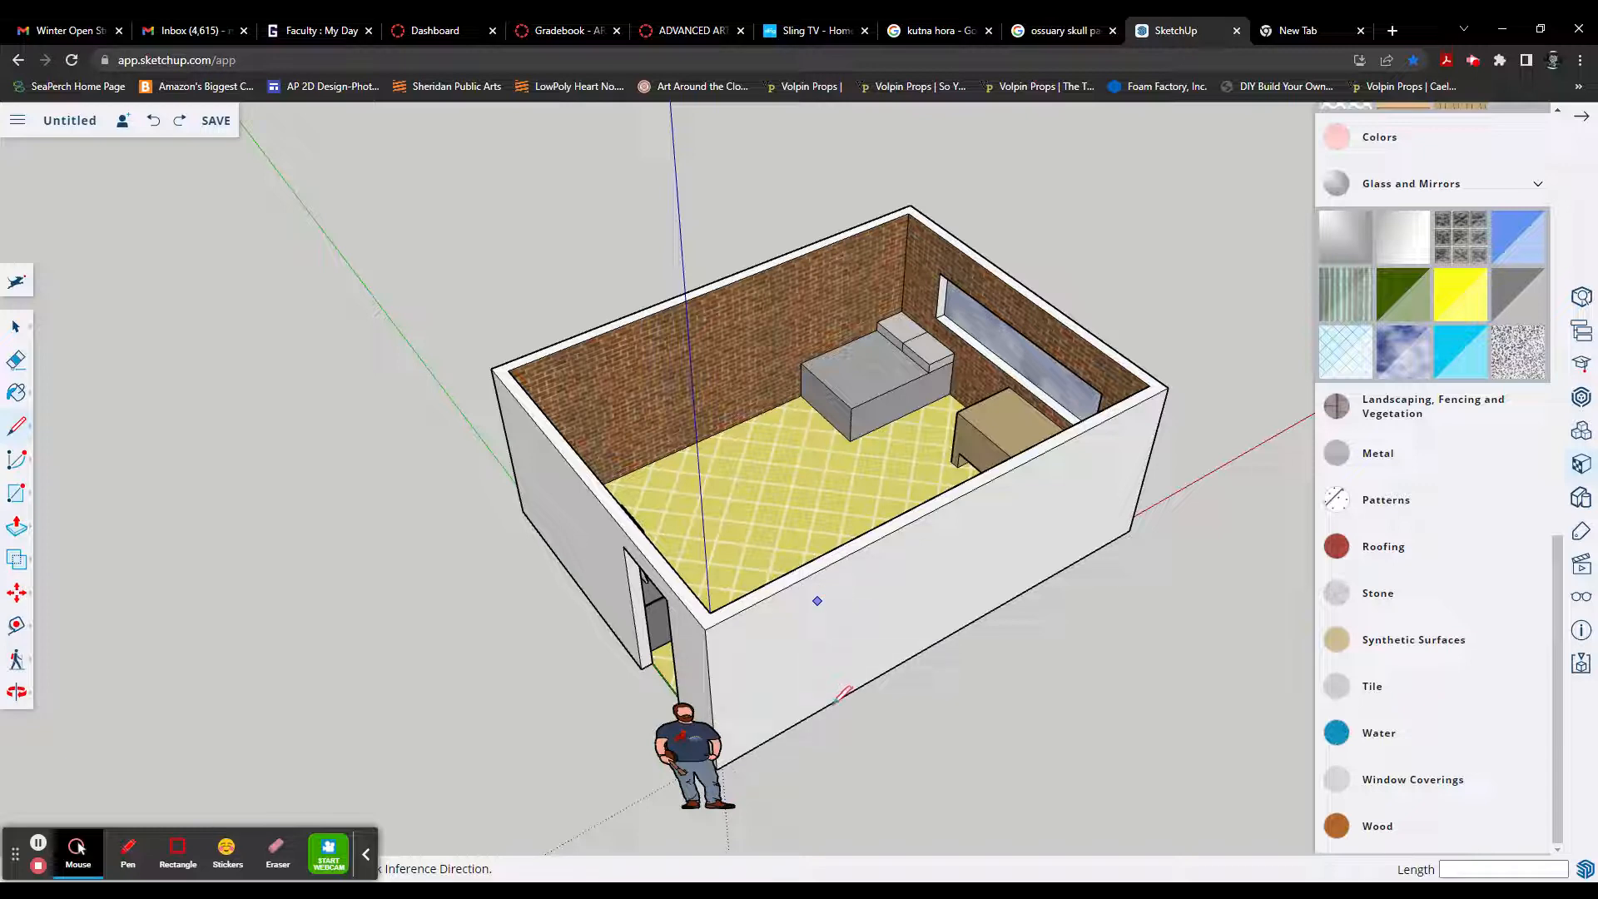
Step: Draw a 6' by 3' rectangle on the ground against the long wall's outer face and pull it up 8' to the wall top
key(r)
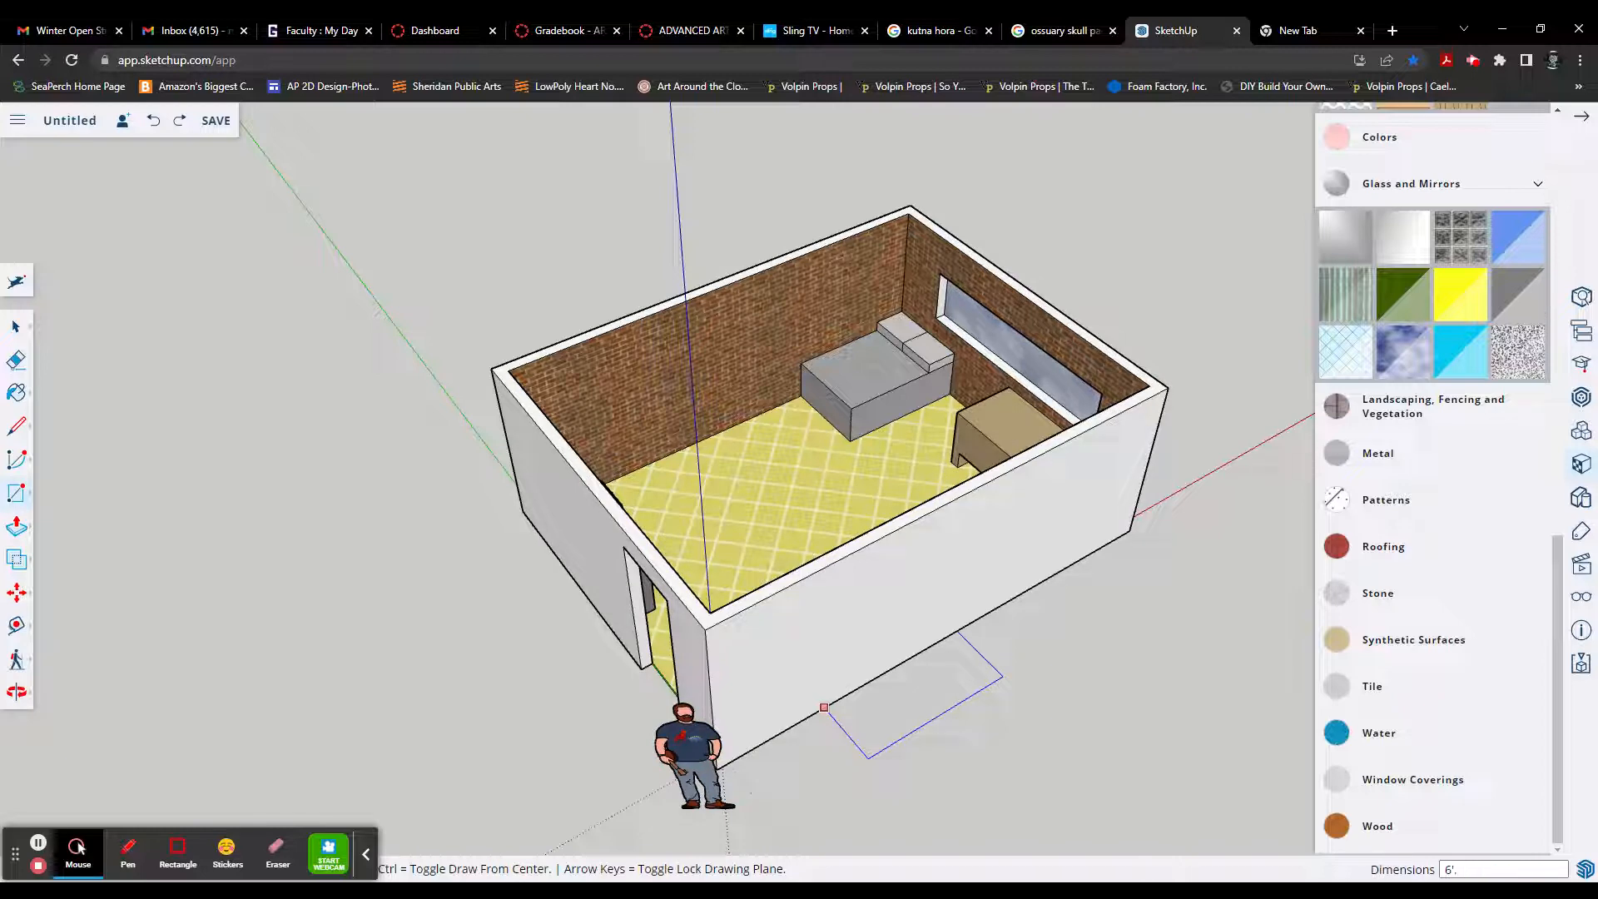
key(Return)
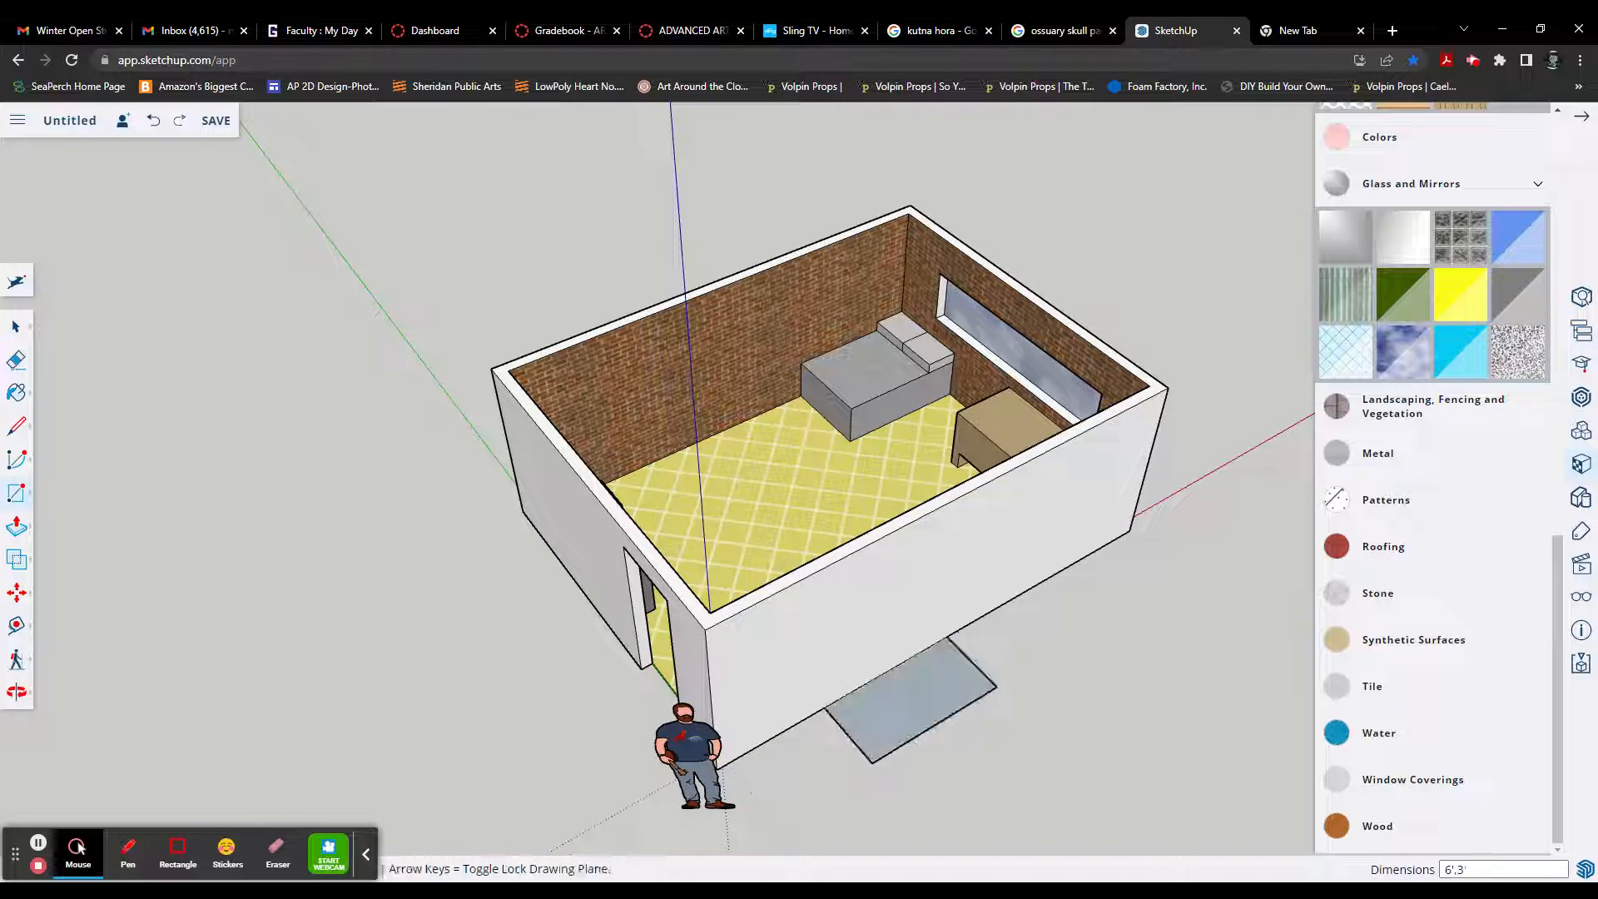
click(922, 674)
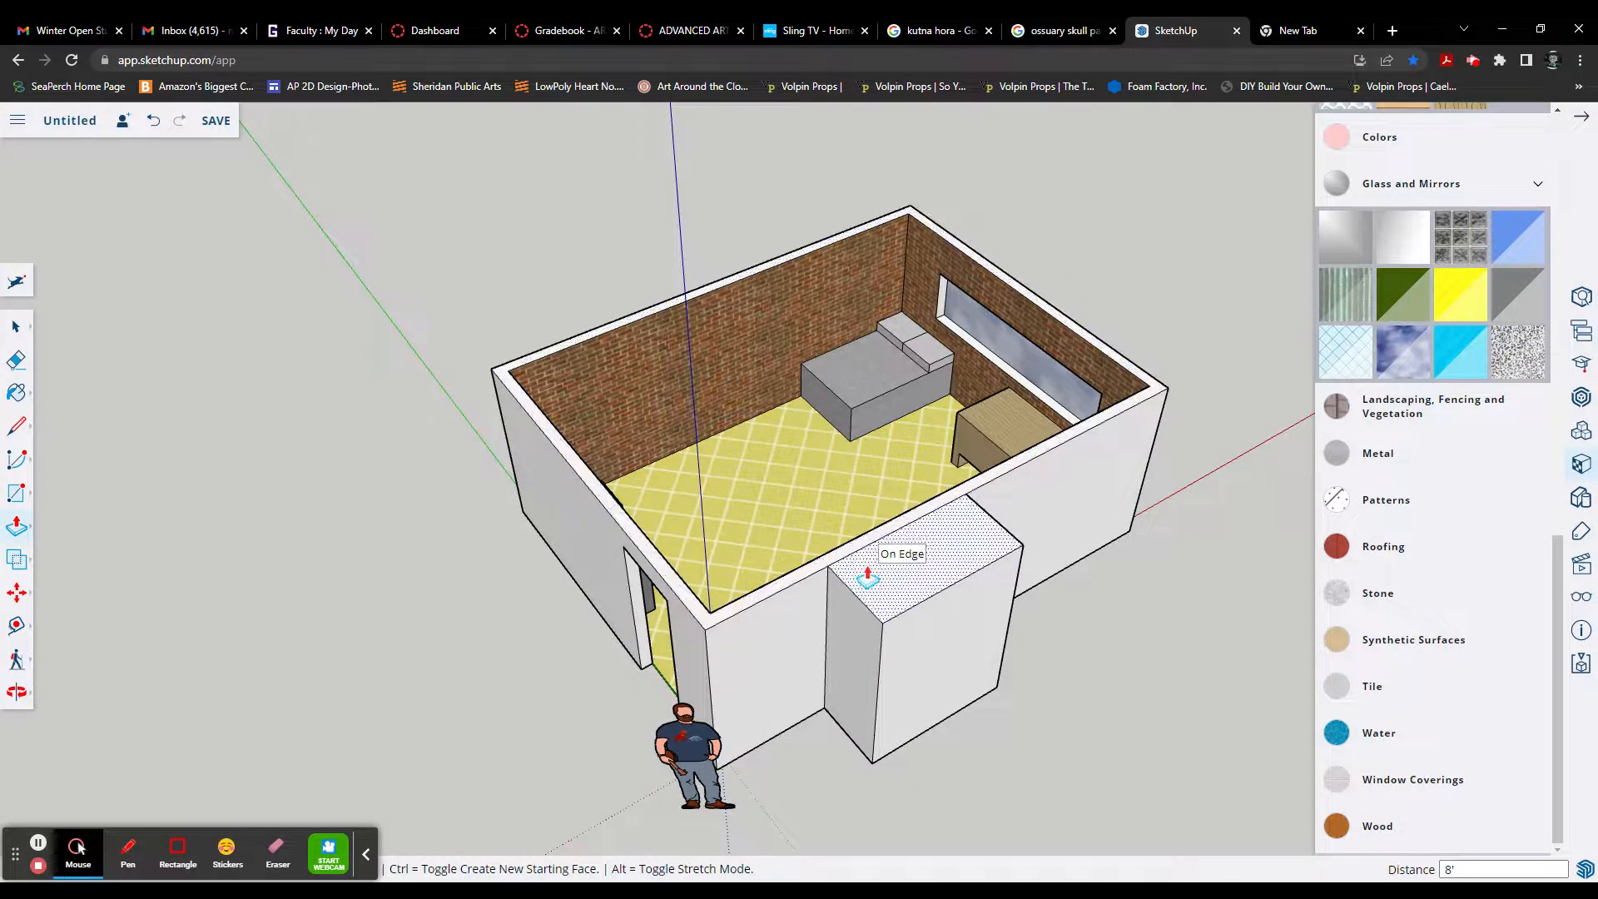
click(871, 563)
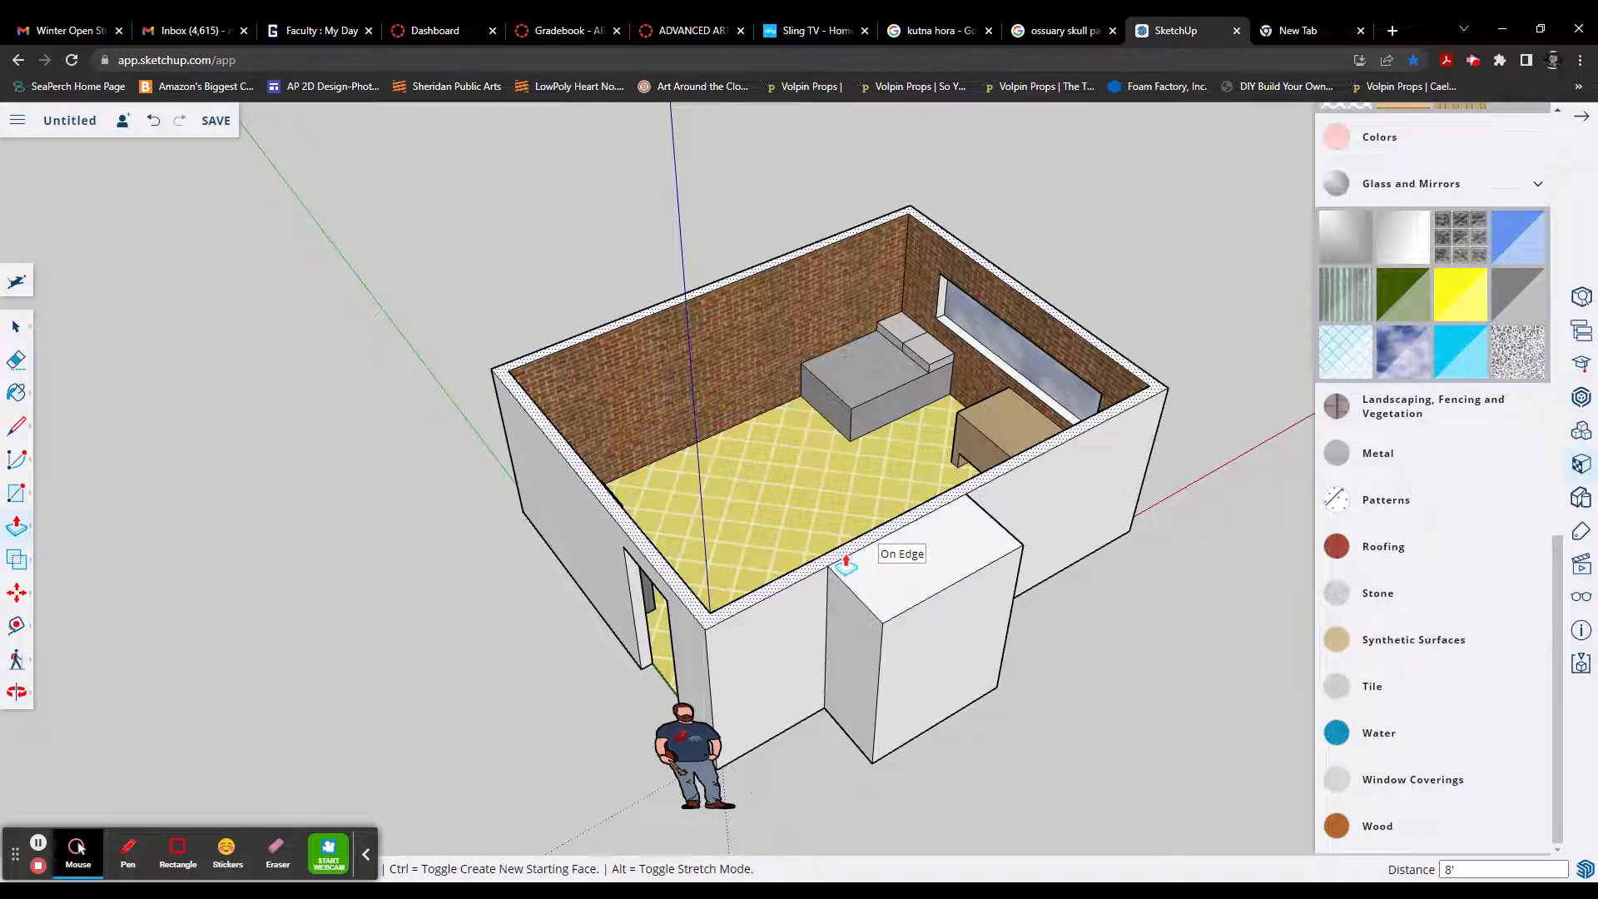
Step: Delete the top face of the closet box outside the long wall, leaving its front face in place
scroll(846, 564, up, 4)
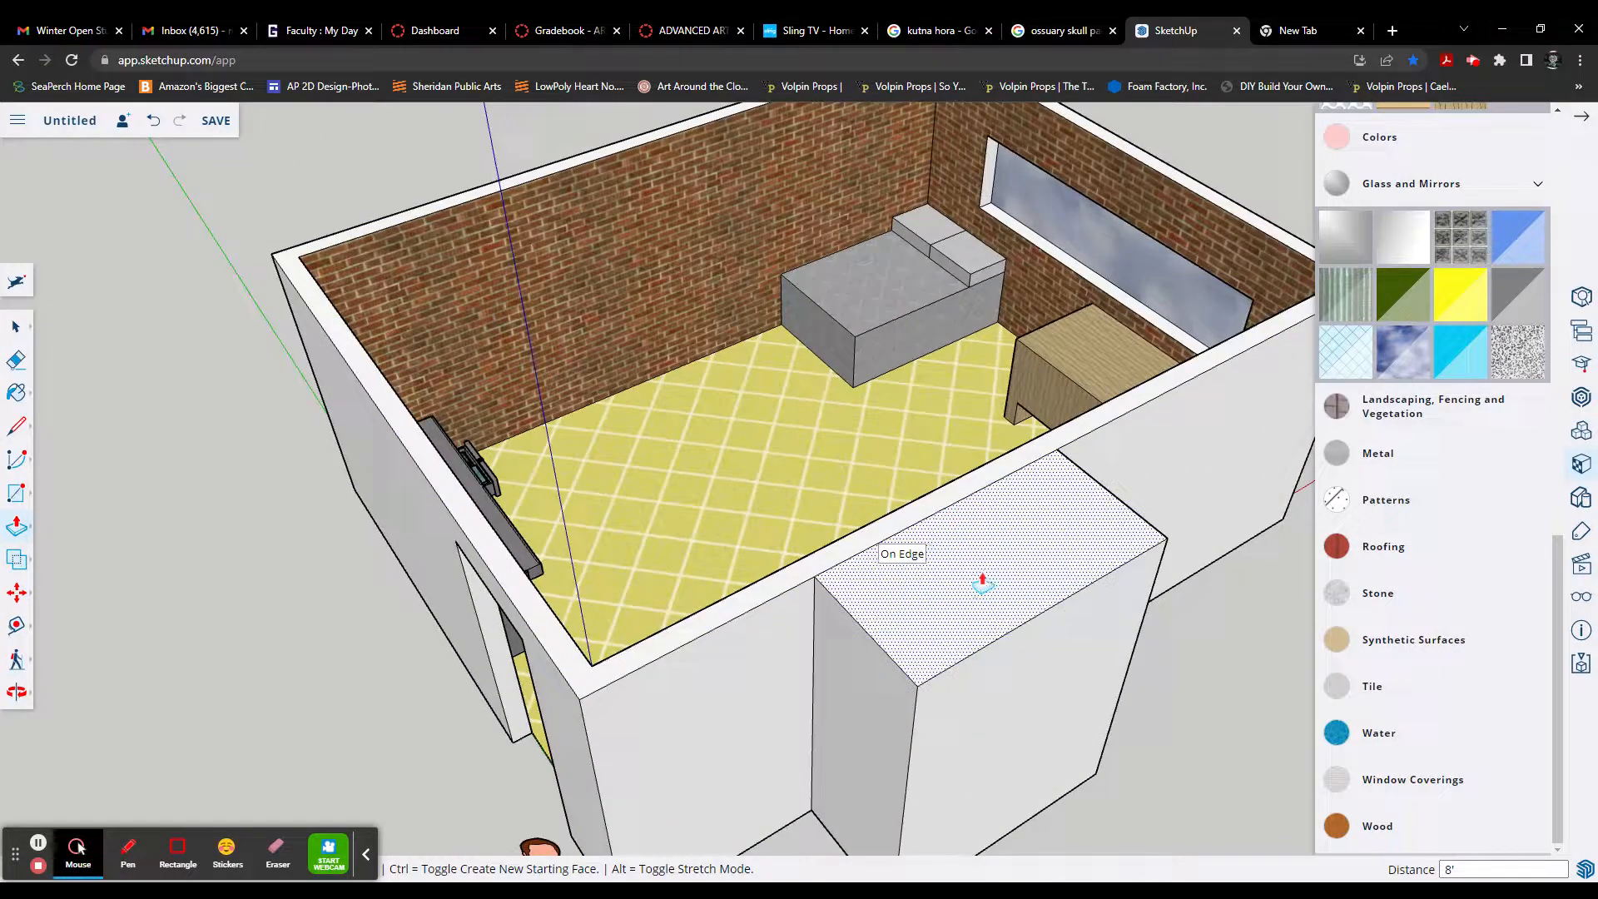
key(space)
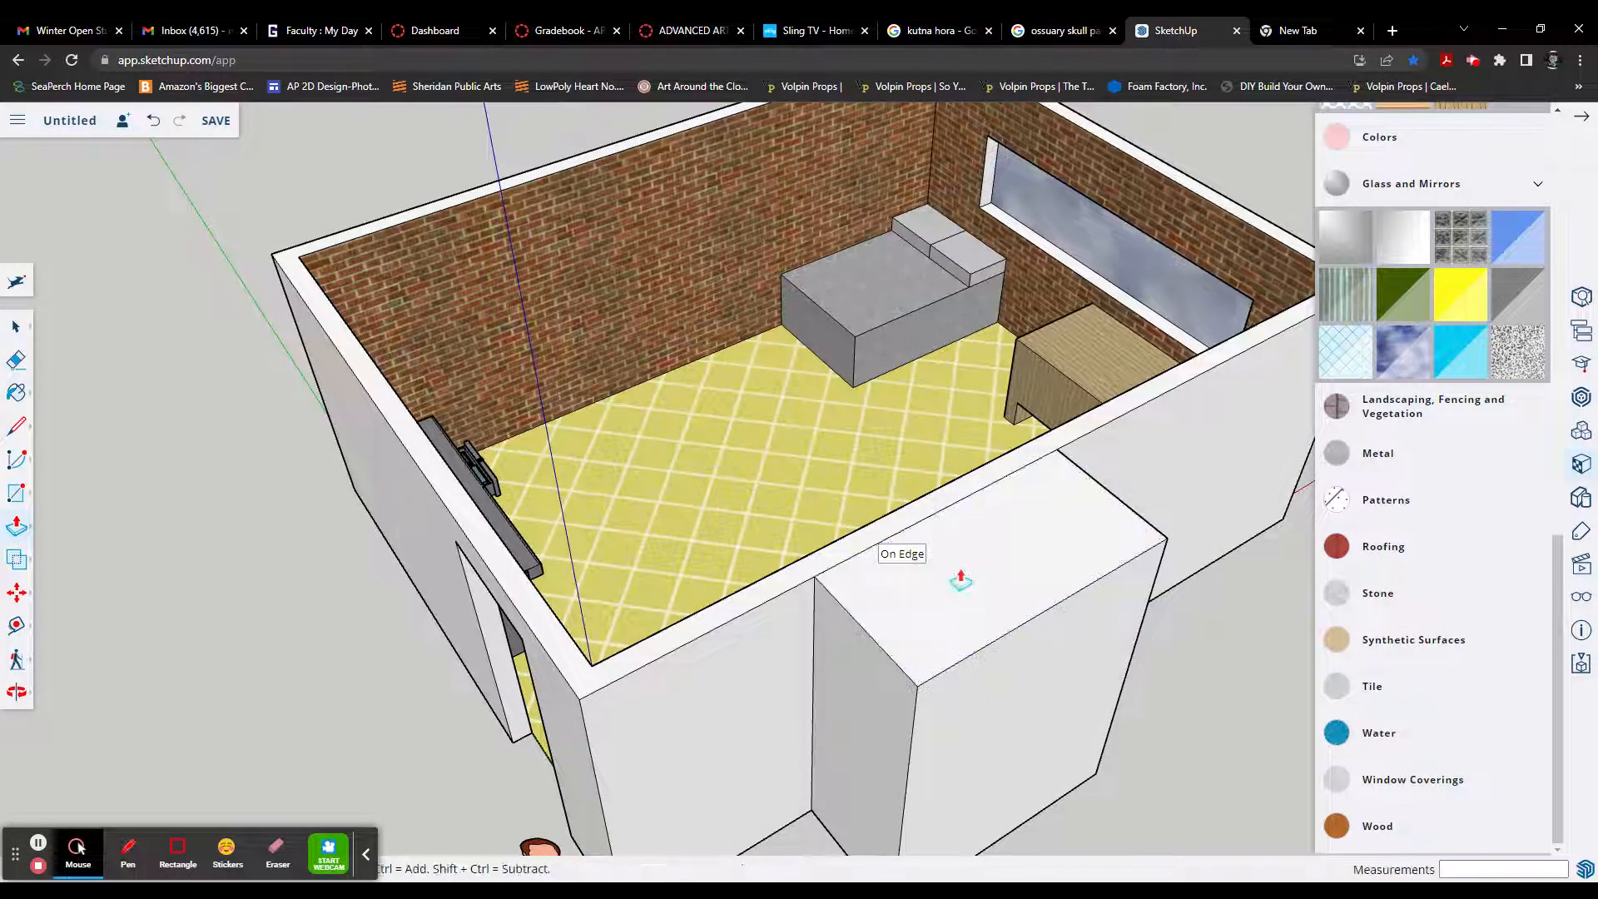
click(957, 570)
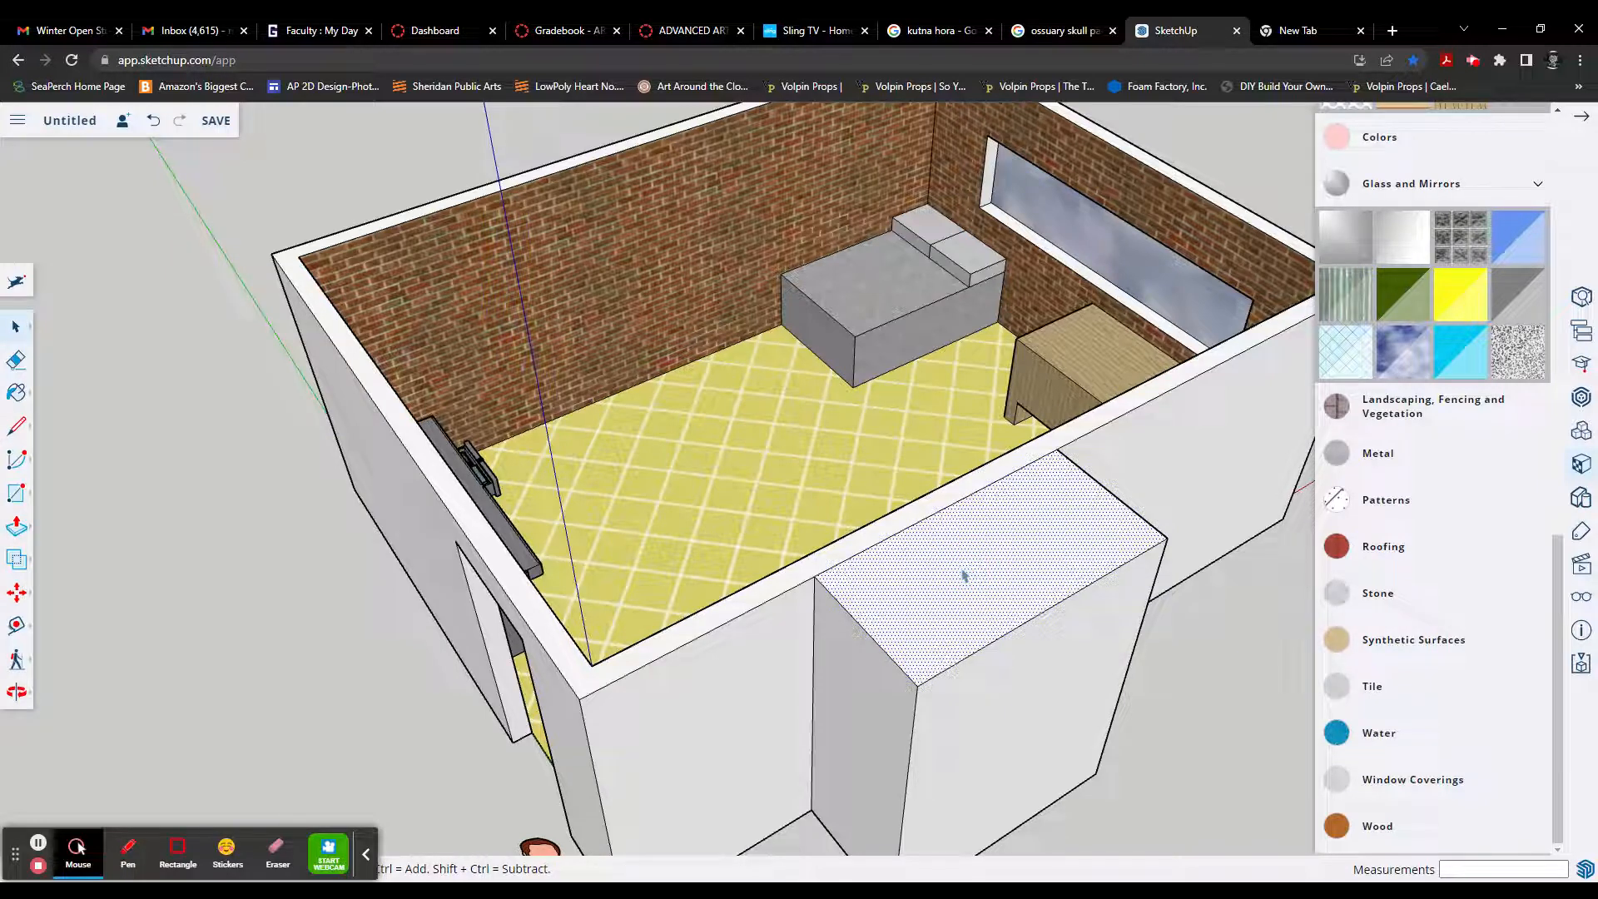
key(Delete)
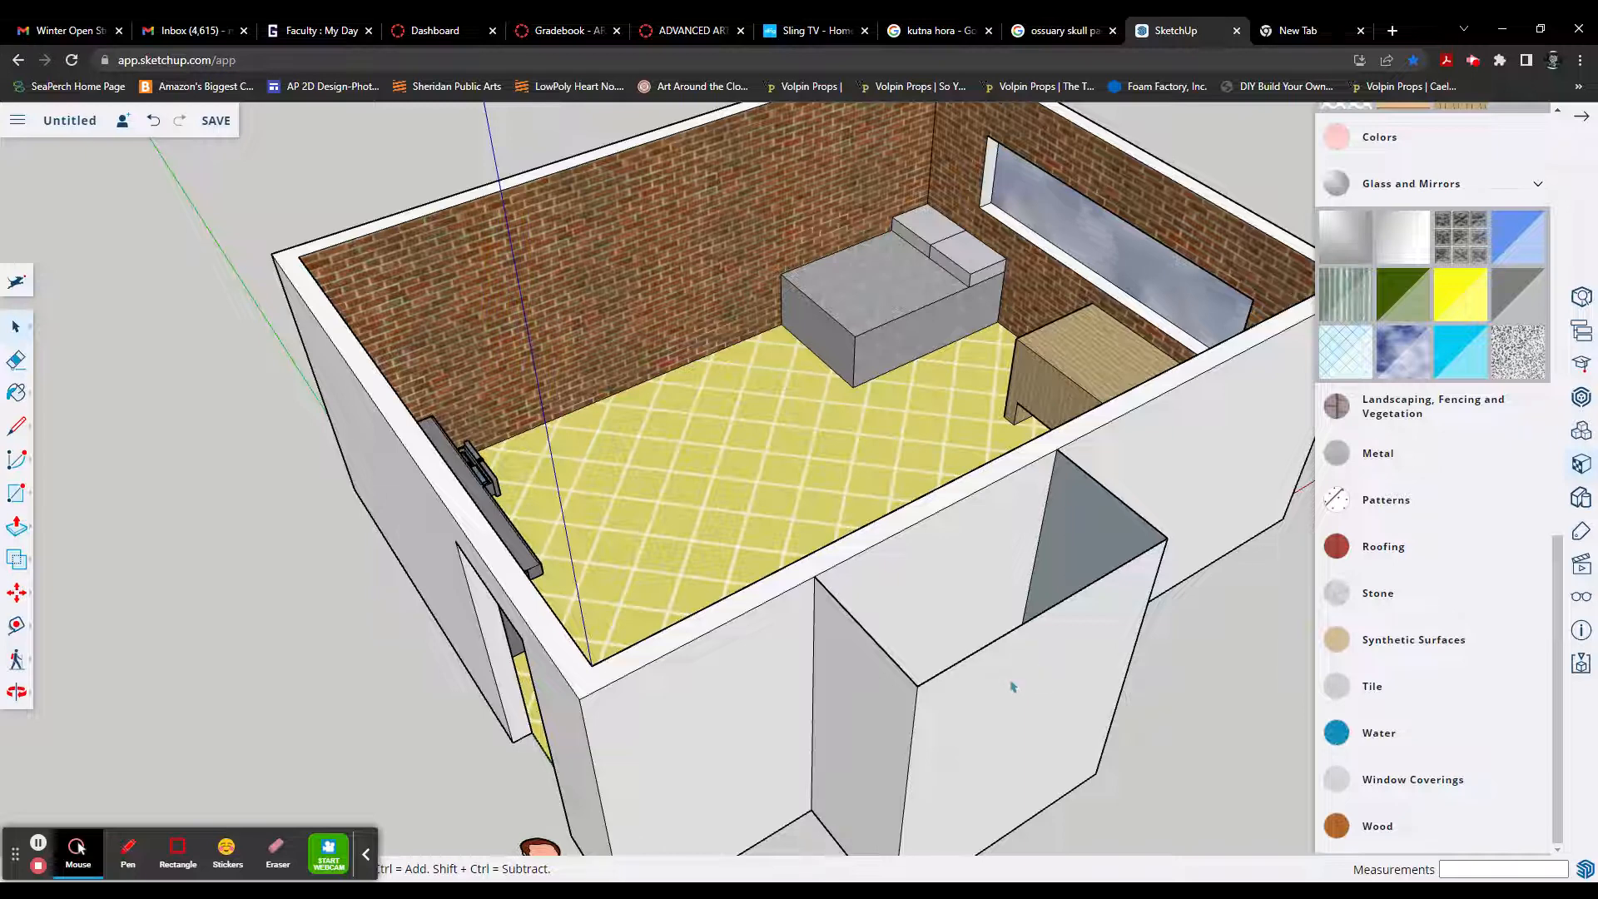
key(ctrl+z)
click(1057, 703)
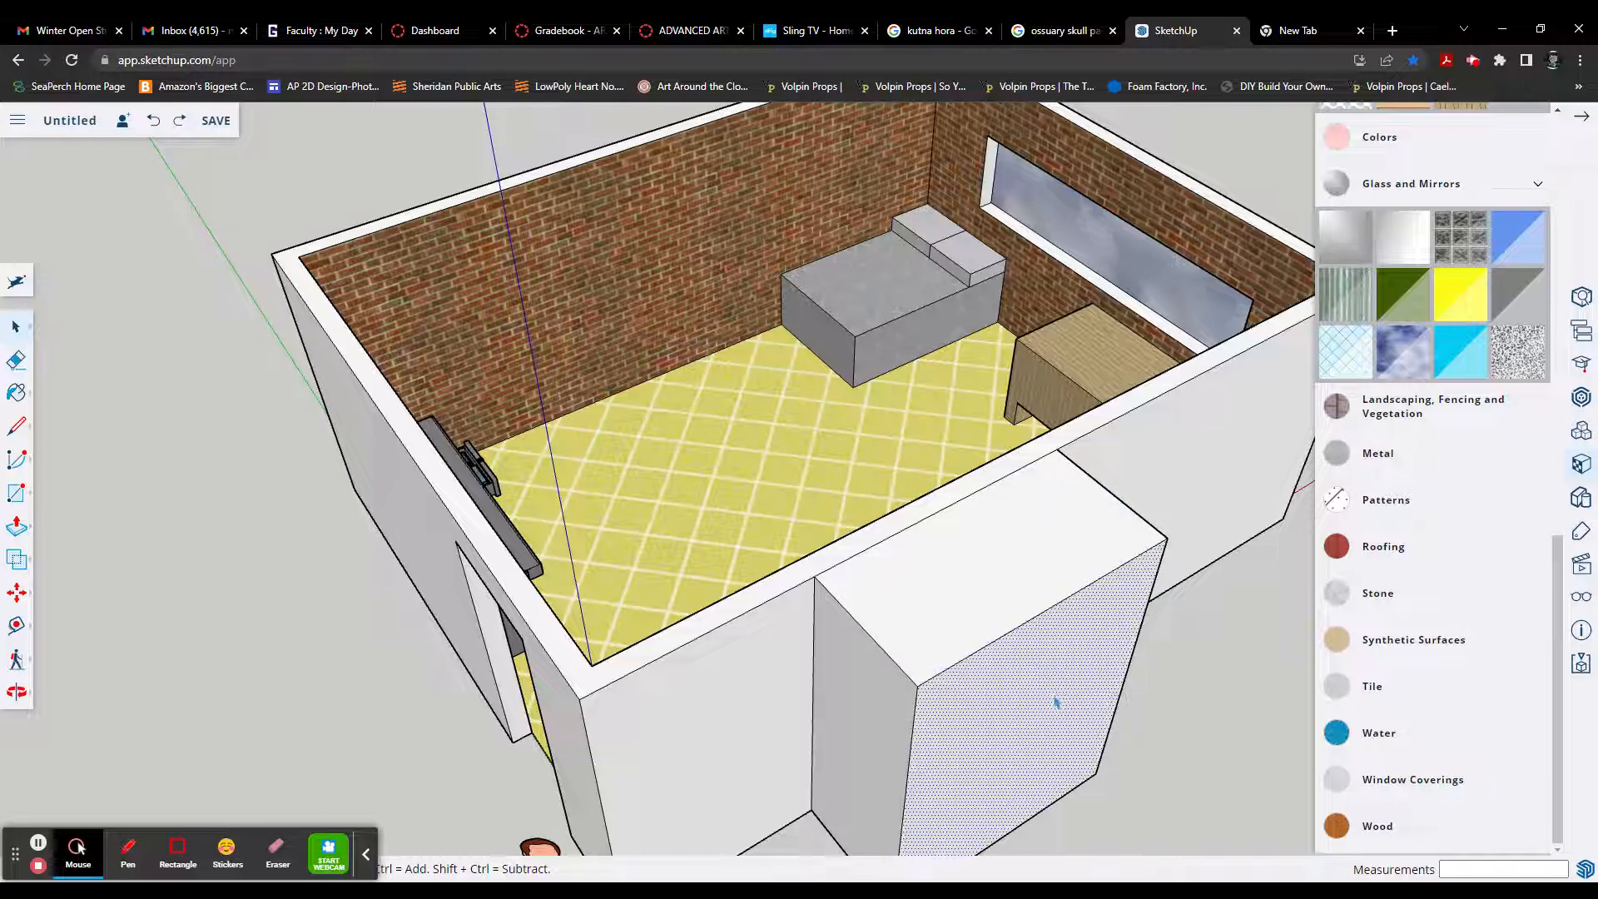
click(981, 613)
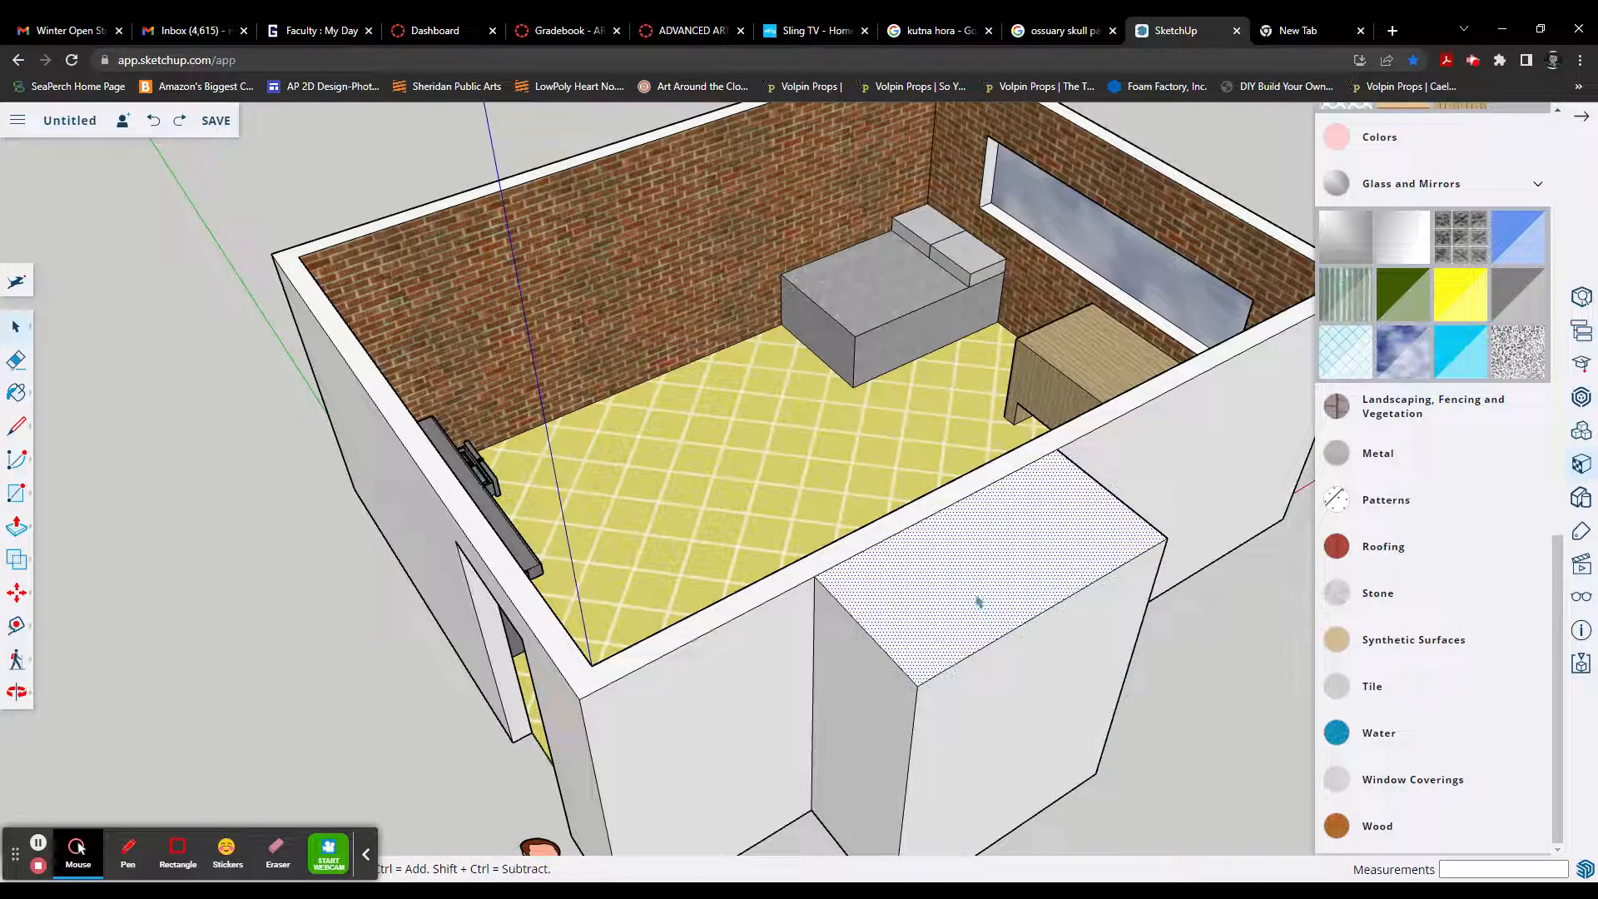
key(Delete)
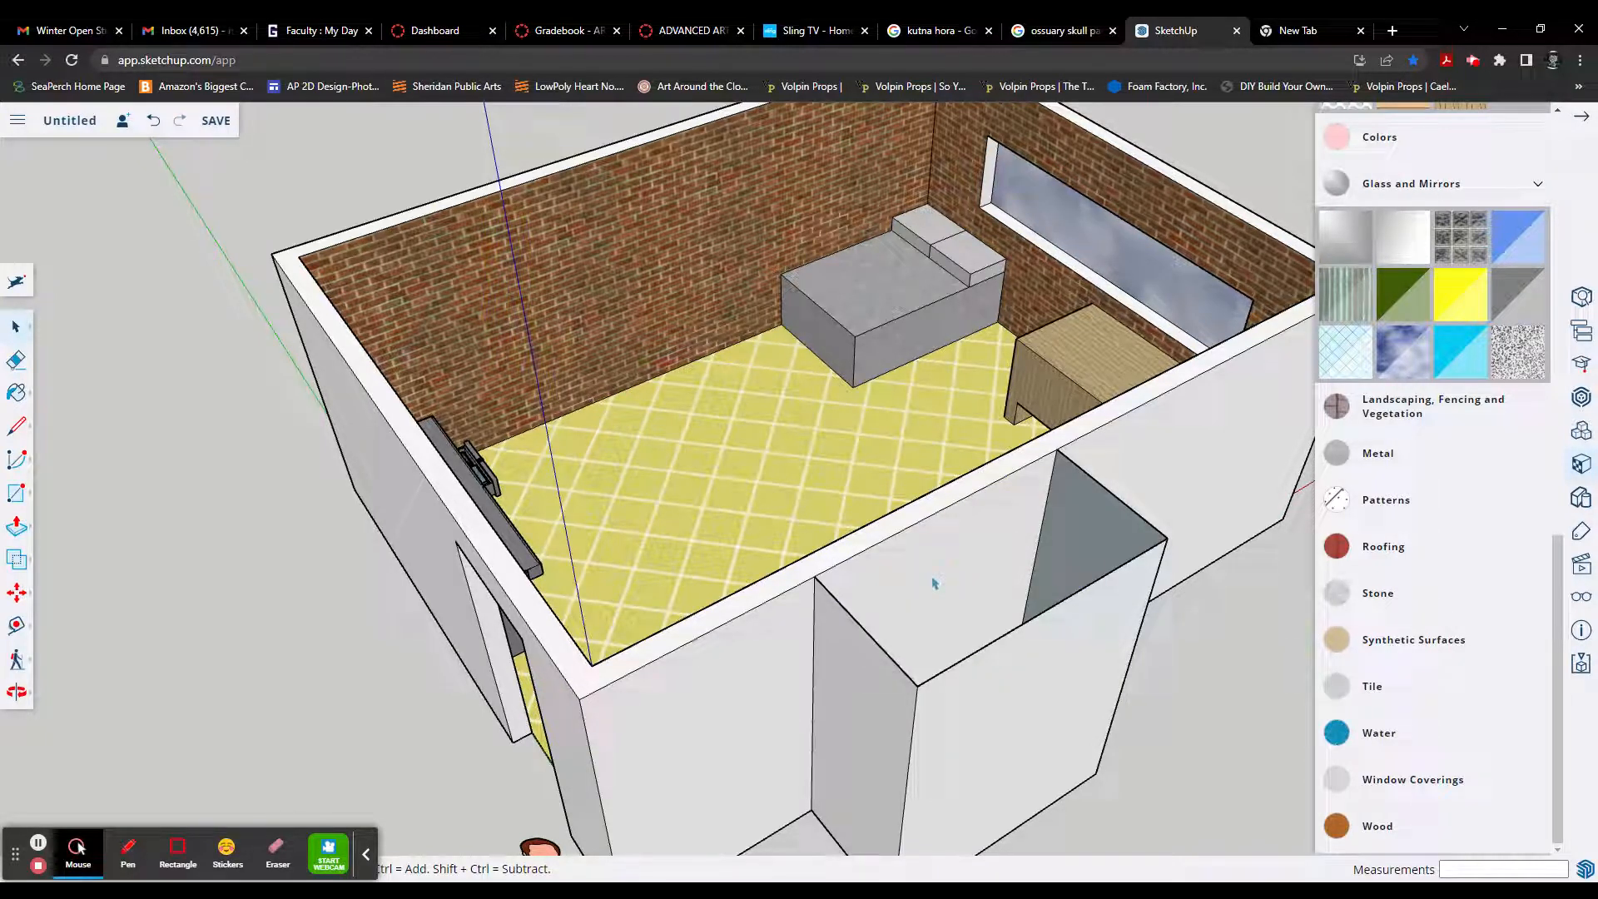
Step: Push the wall section behind the closet 6" toward the room and divide the inner face with an 8' vertical line between its edge midpoints
click(940, 559)
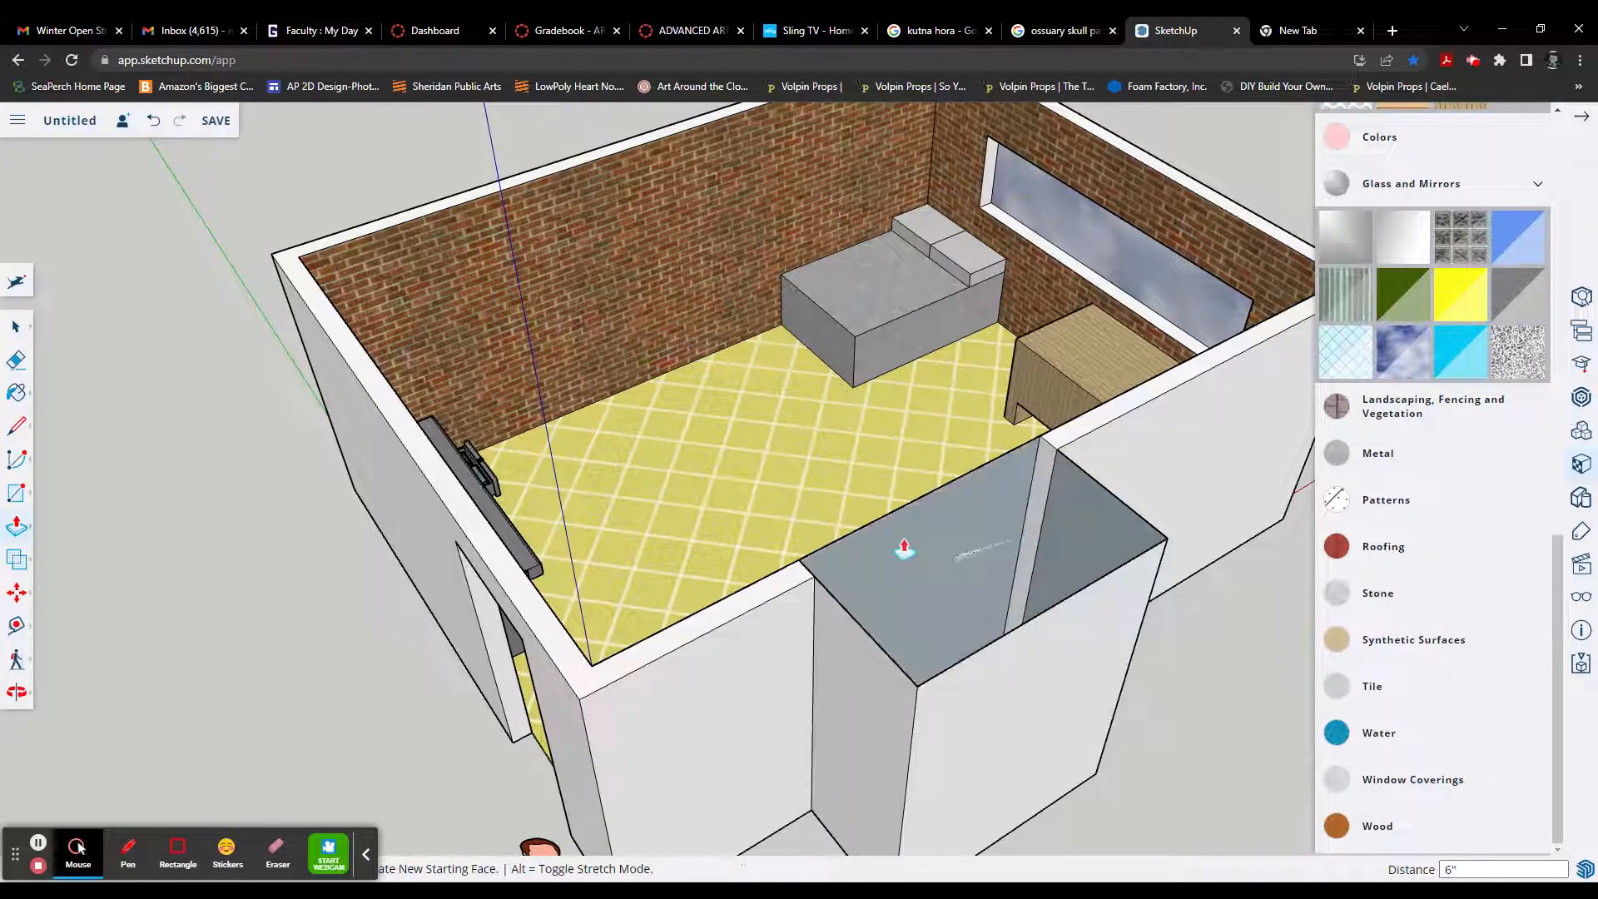
click(849, 543)
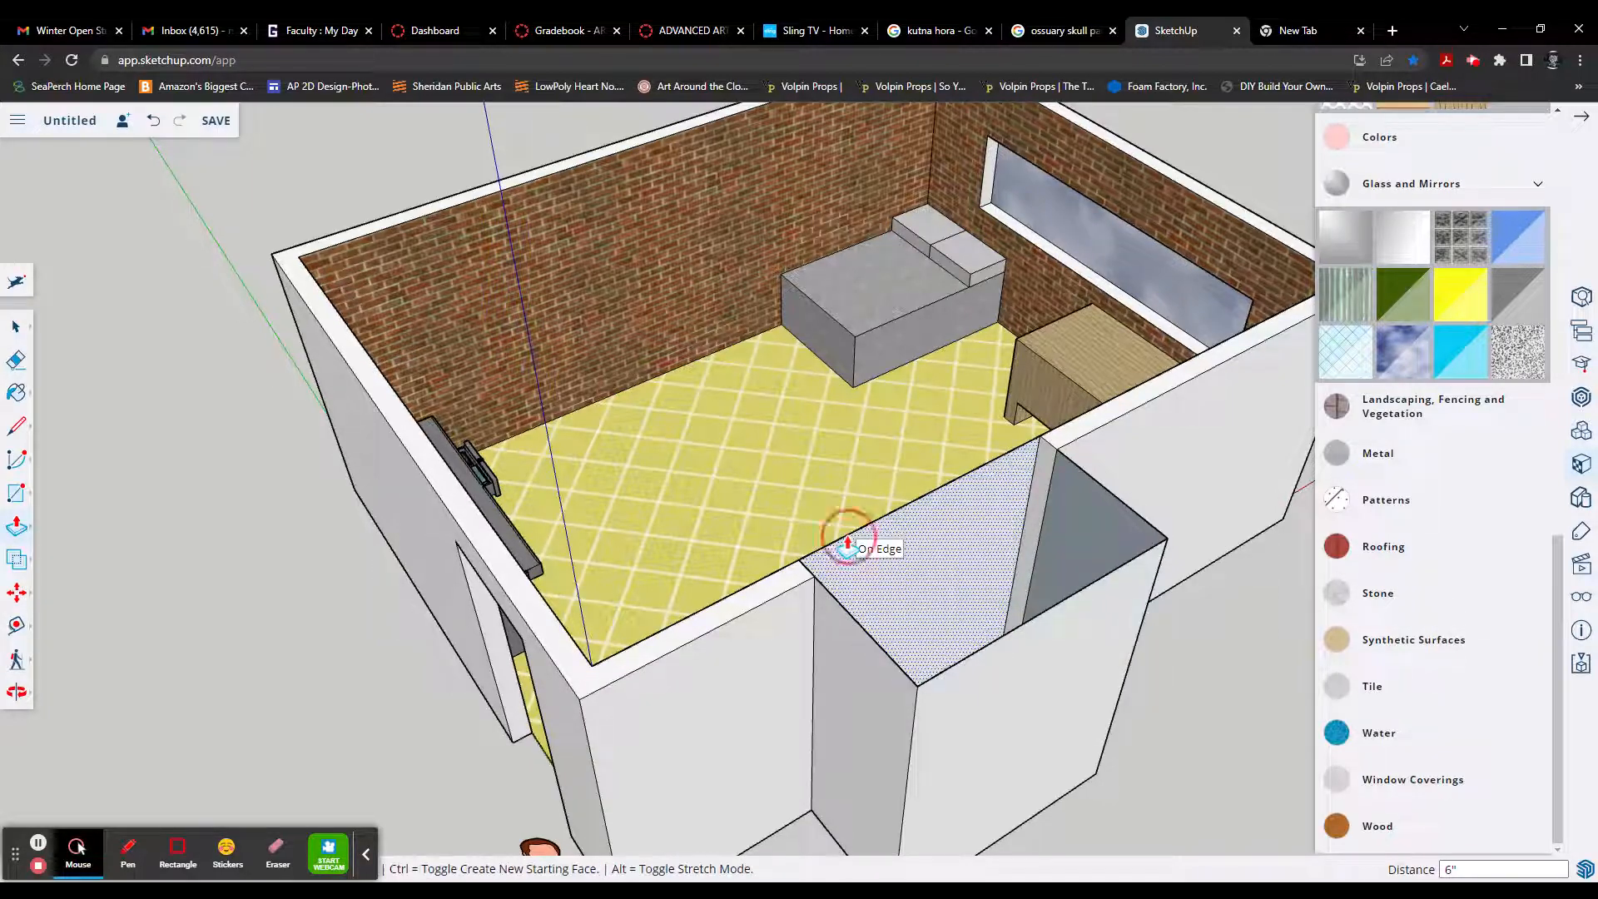
middle_drag(926, 597, 1116, 617)
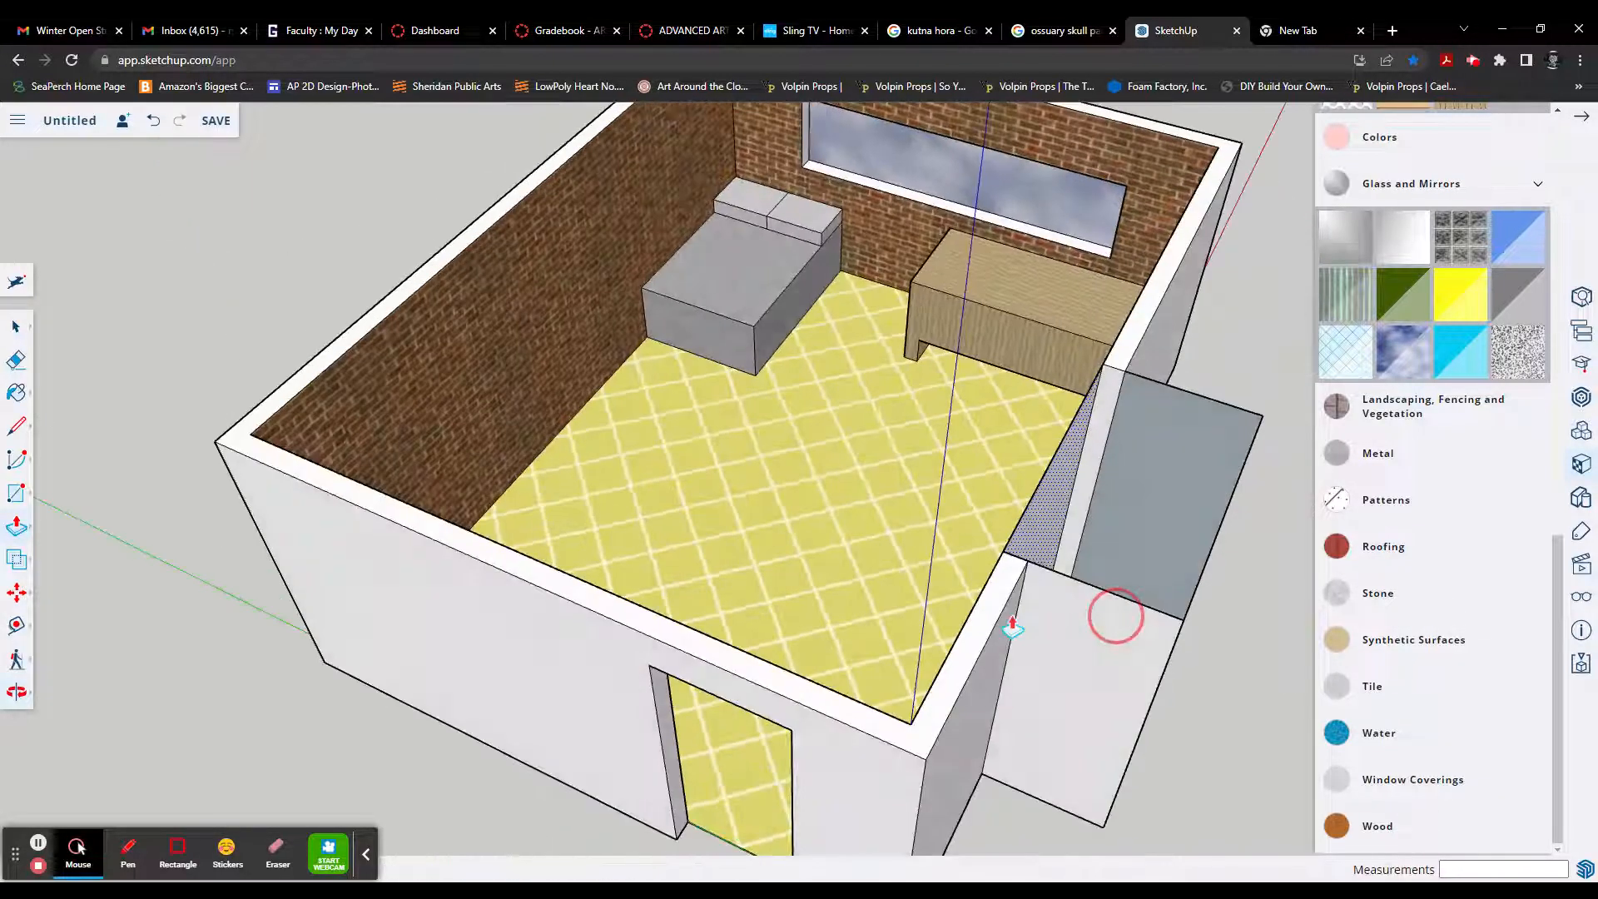
middle_drag(957, 621, 1170, 617)
middle_drag(1063, 581, 1049, 525)
key(l)
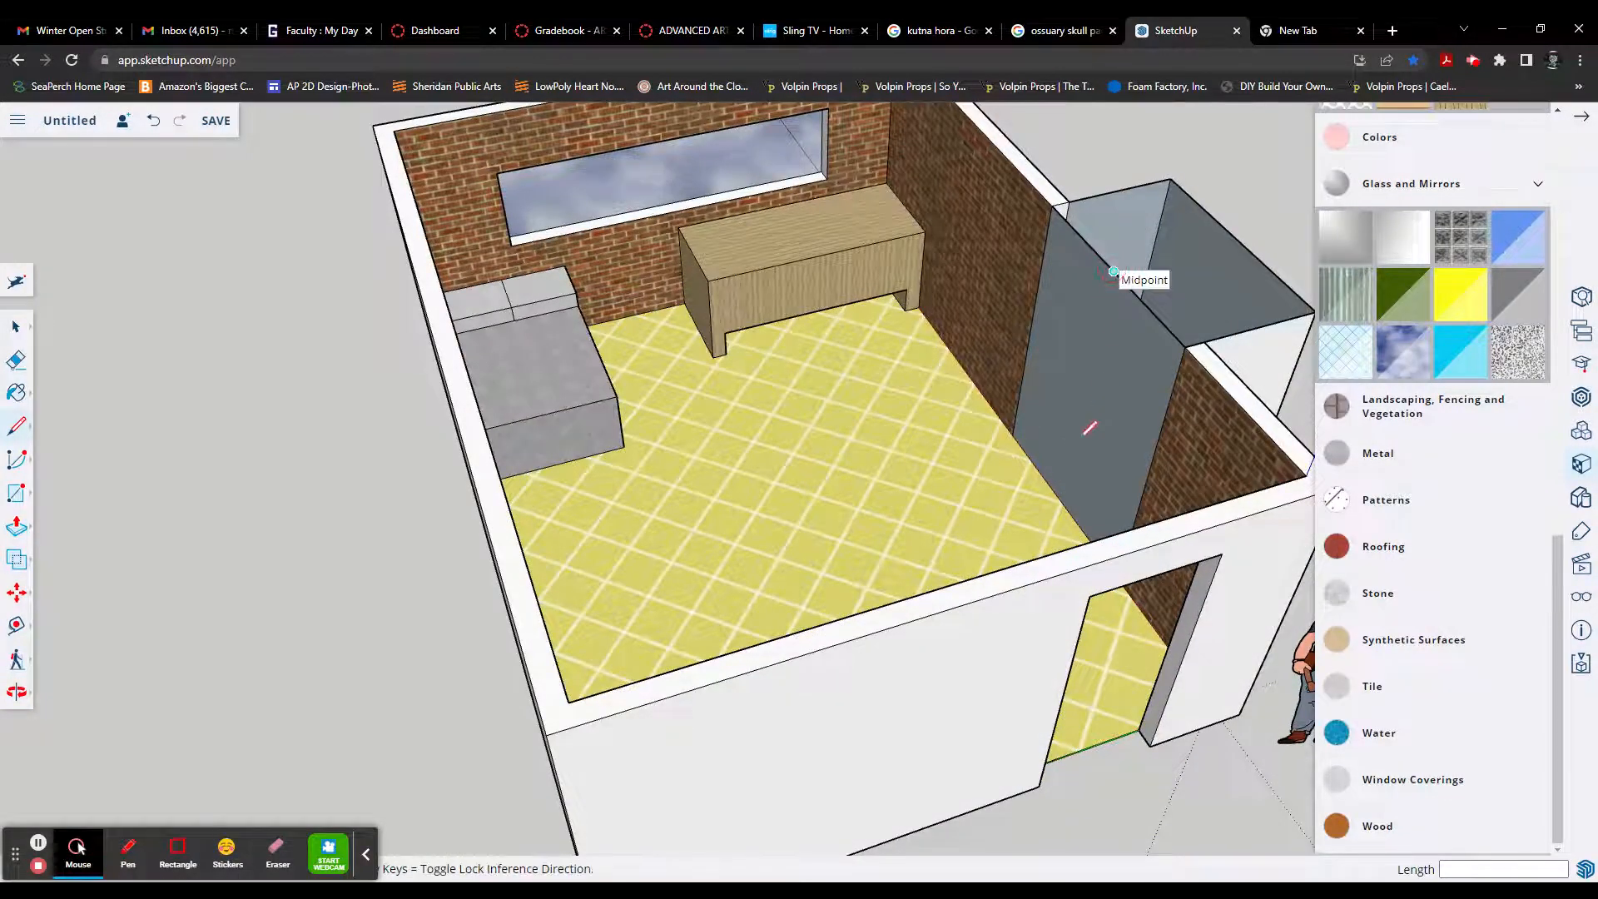
click(1114, 271)
click(1063, 506)
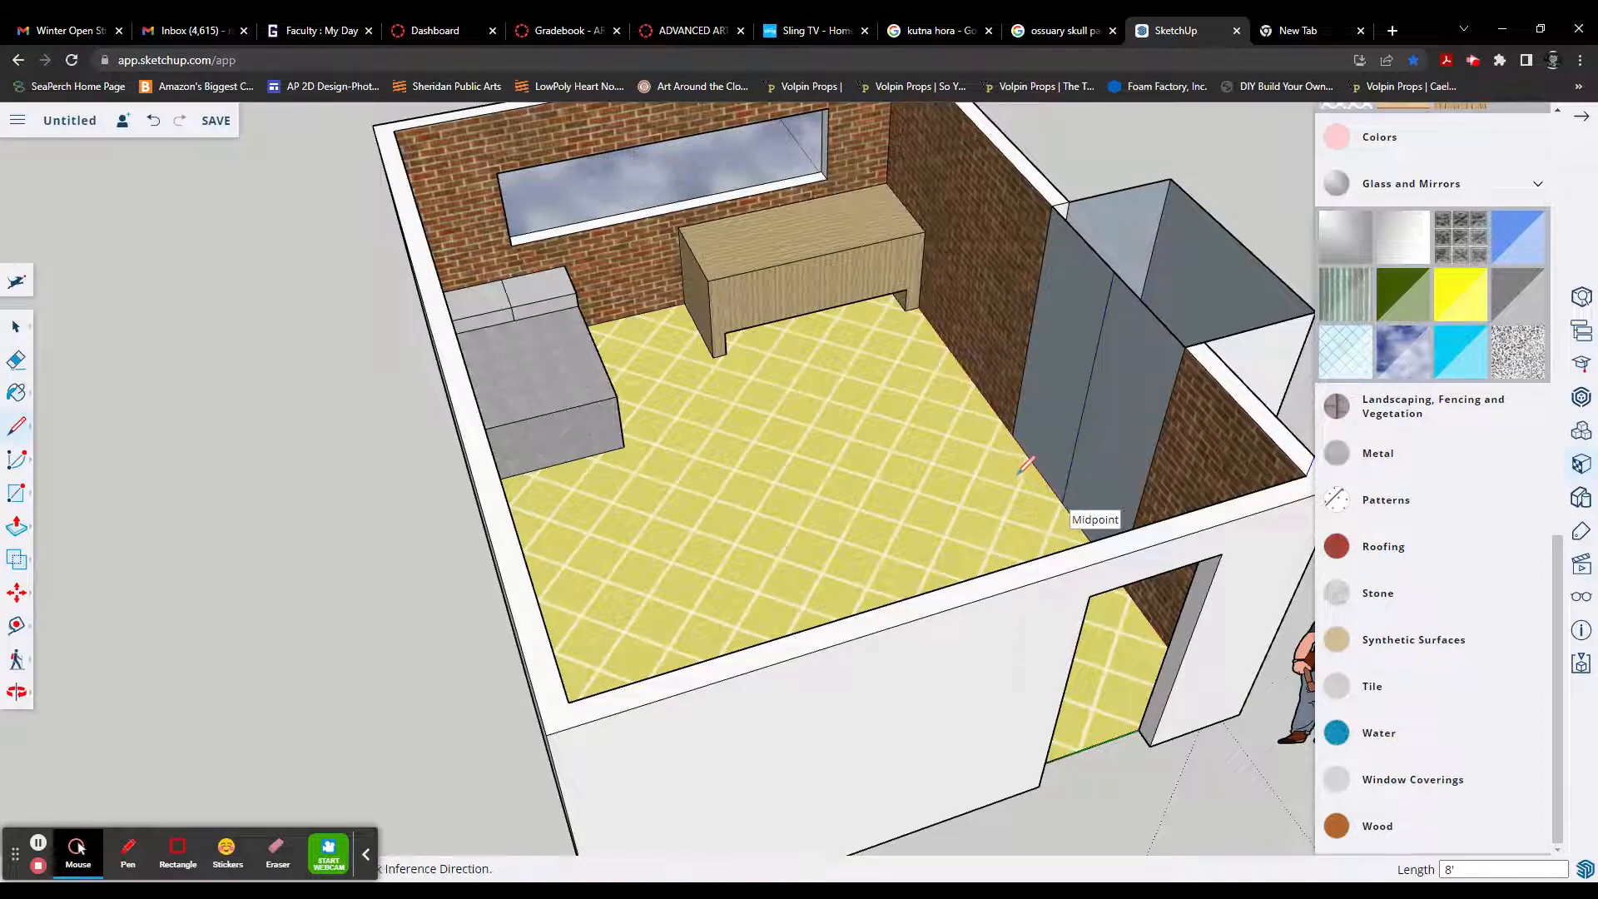
Step: Move the imported desk about 6 13/16" out from the door wall, adjusting it back by about 7/8"
mouse_move(1013, 475)
middle_down()
mouse_move(933, 464)
mouse_move(1053, 470)
mouse_move(770, 587)
mouse_move(942, 663)
mouse_move(1041, 546)
mouse_move(1032, 532)
middle_up()
scroll(924, 463, down, 1)
scroll(924, 462, down, 2)
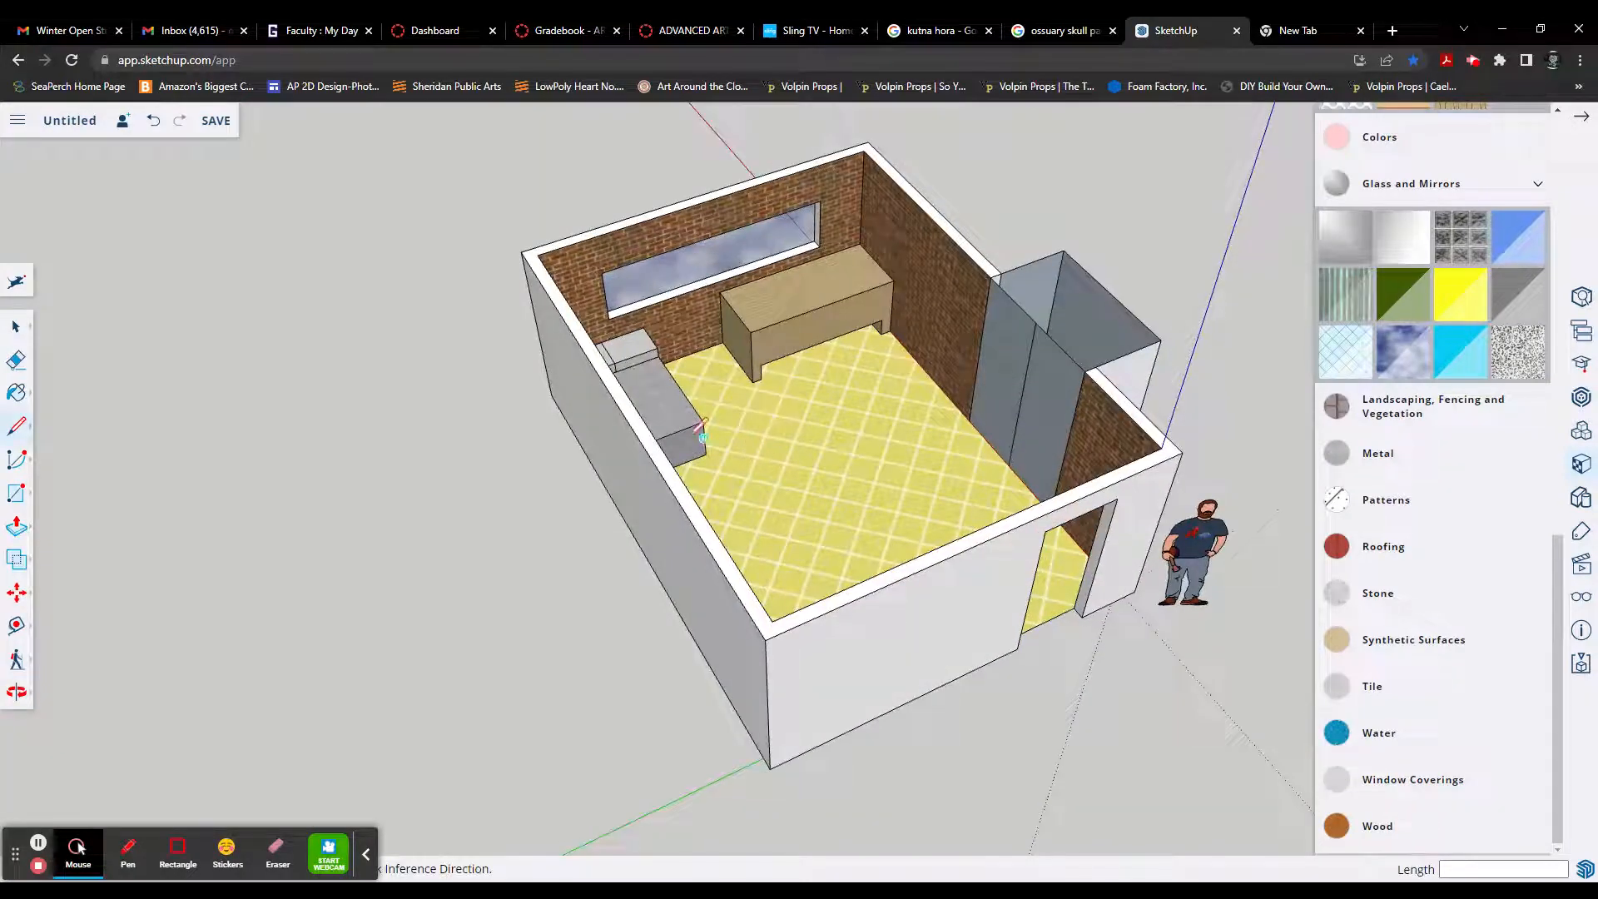
middle_drag(902, 528, 819, 546)
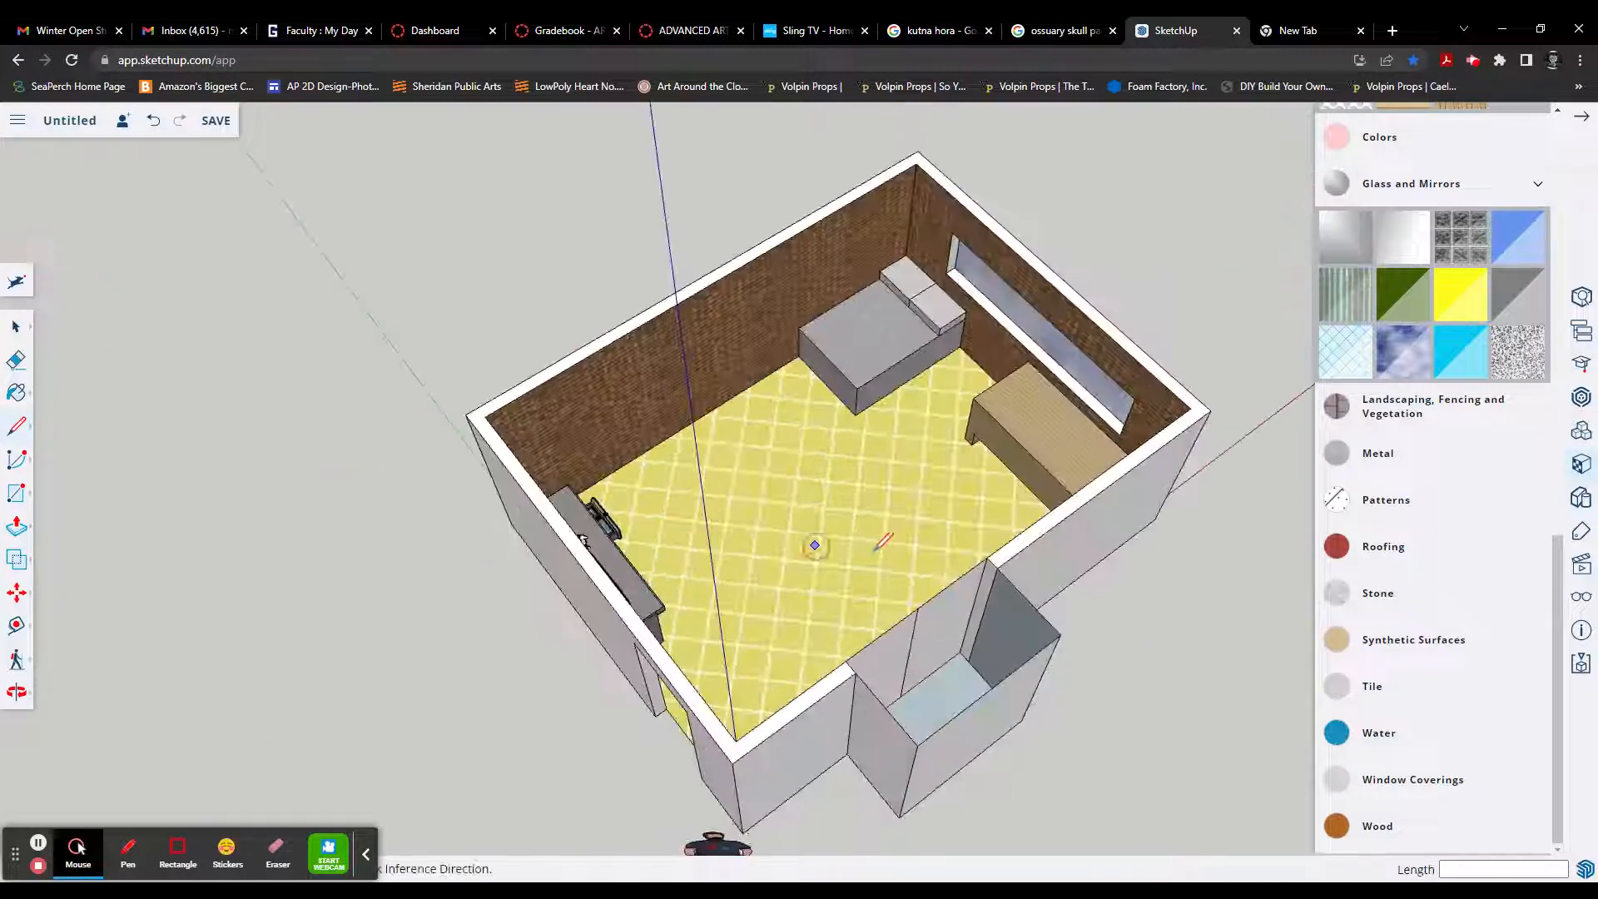
middle_drag(679, 549, 642, 538)
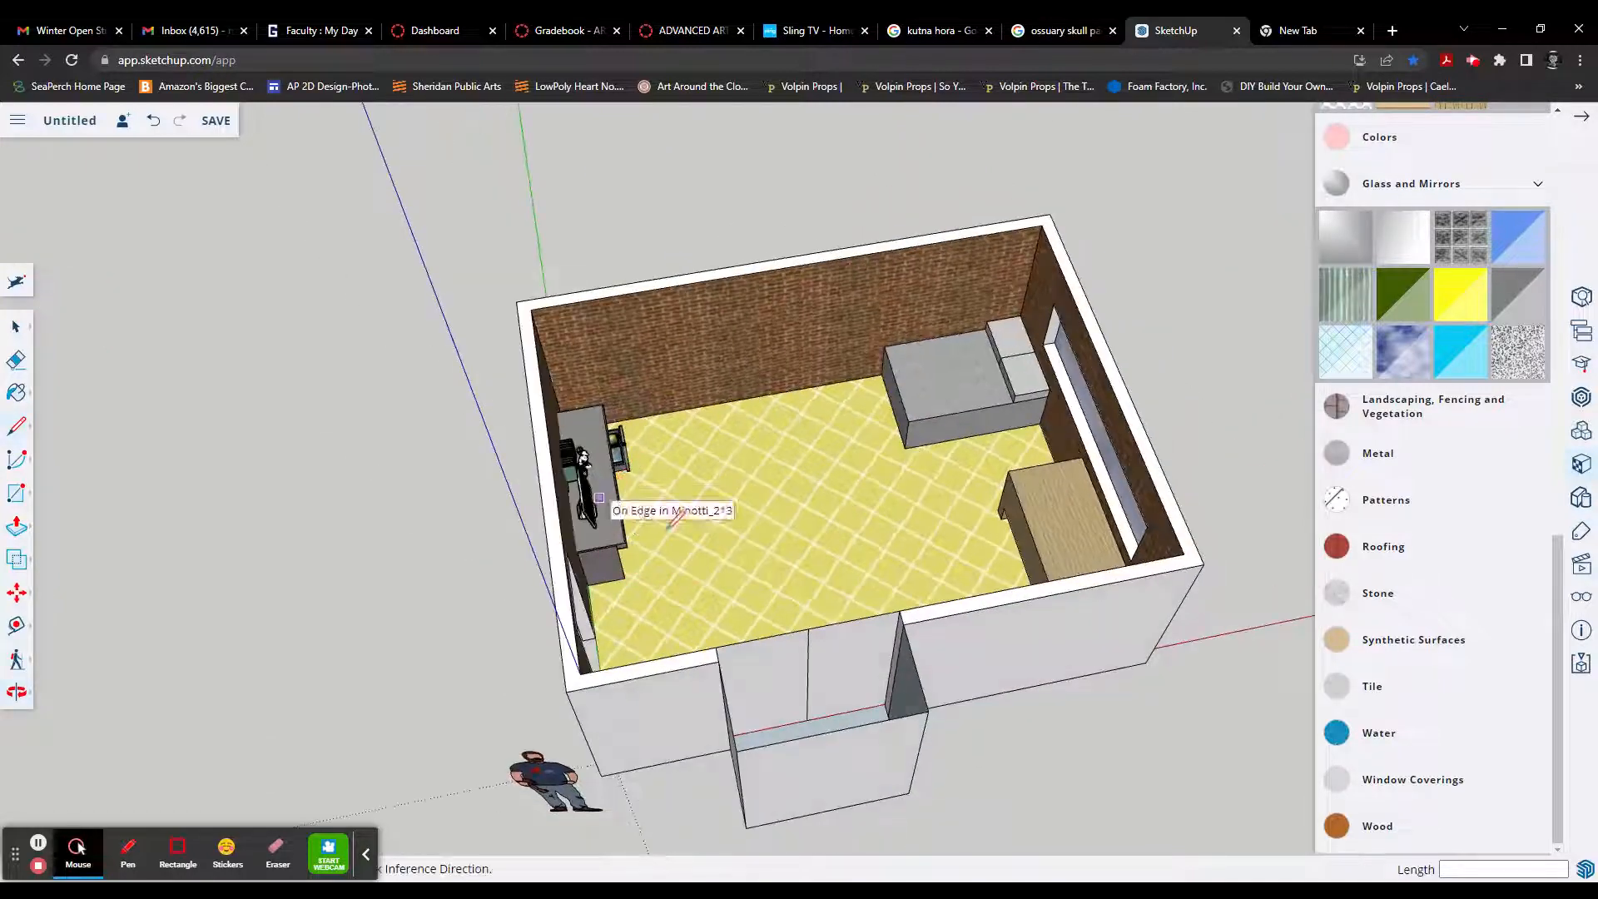
scroll(630, 513, up, 5)
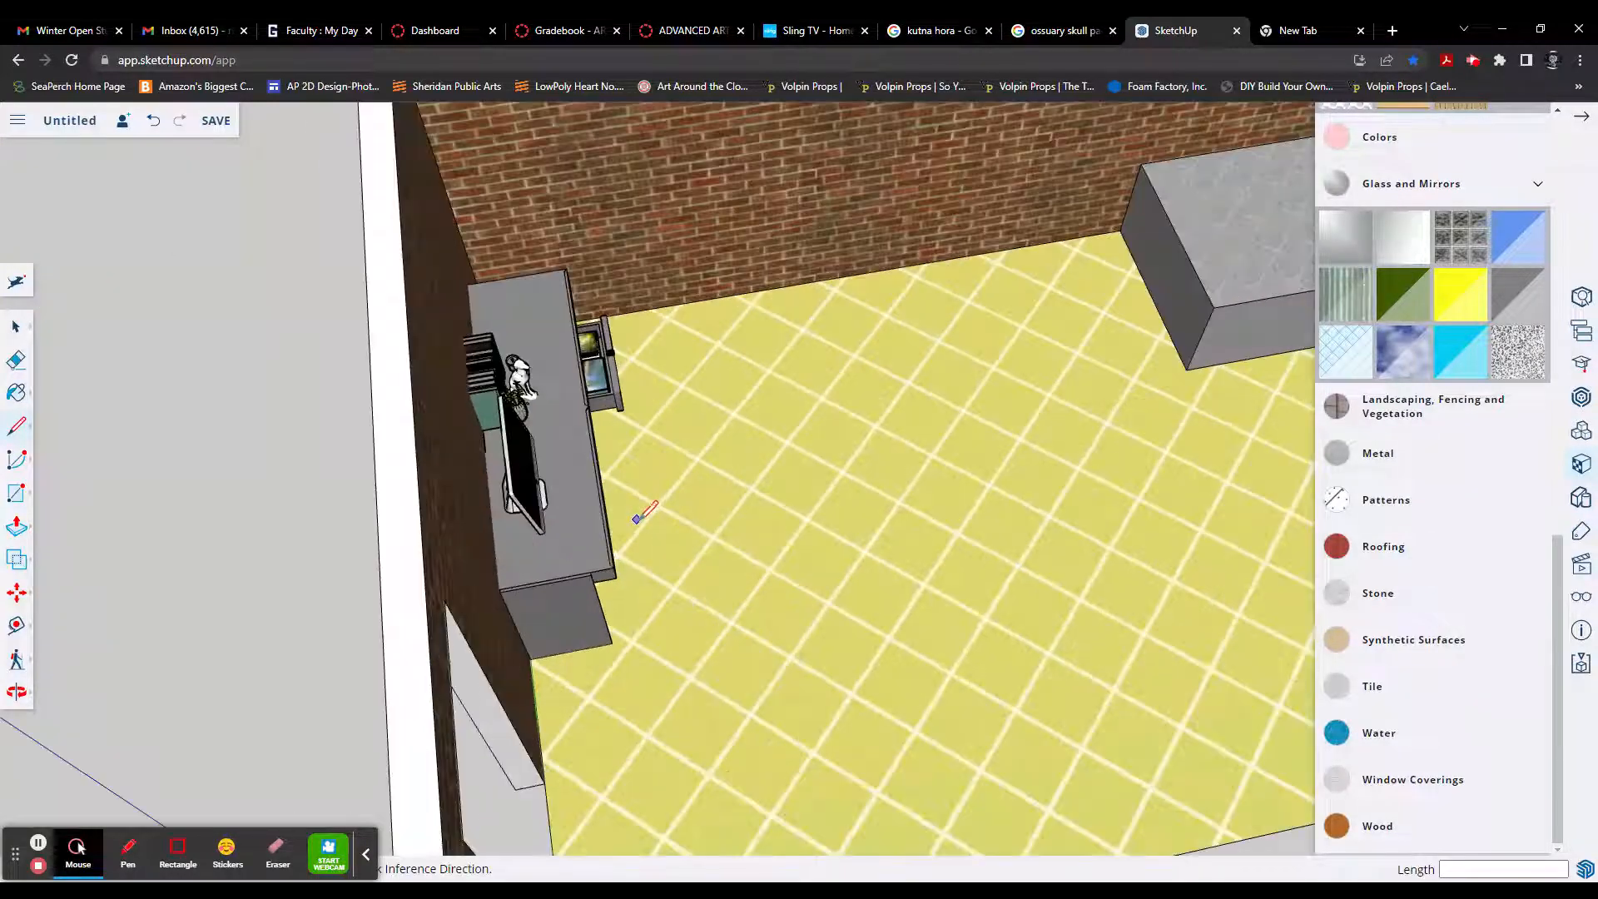
key(space)
click(573, 533)
key(m)
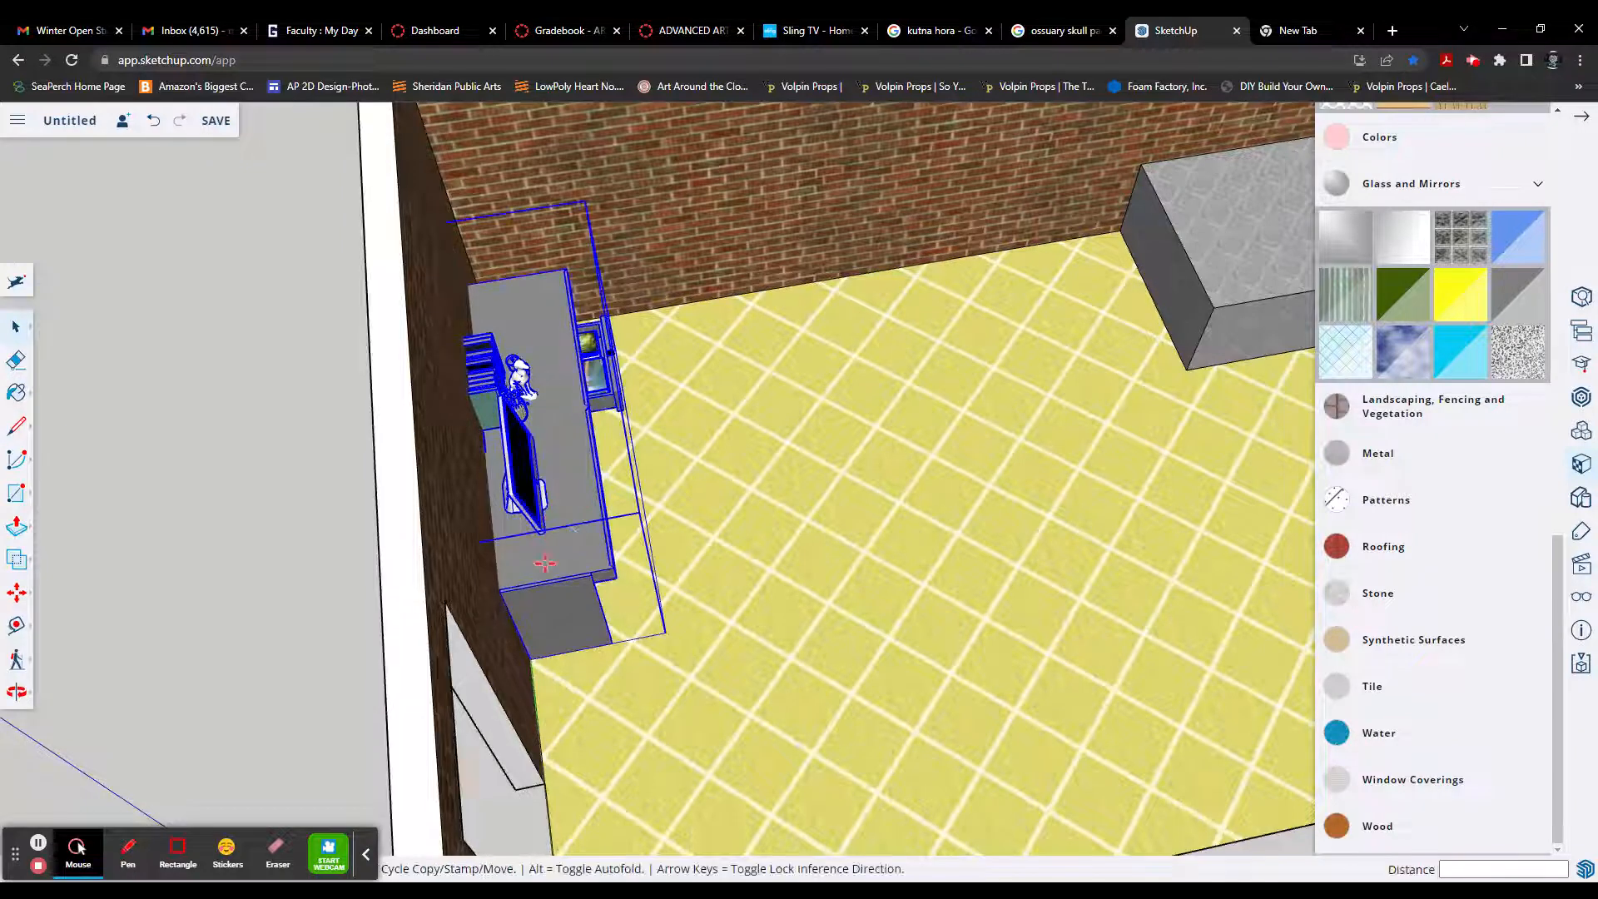
click(502, 588)
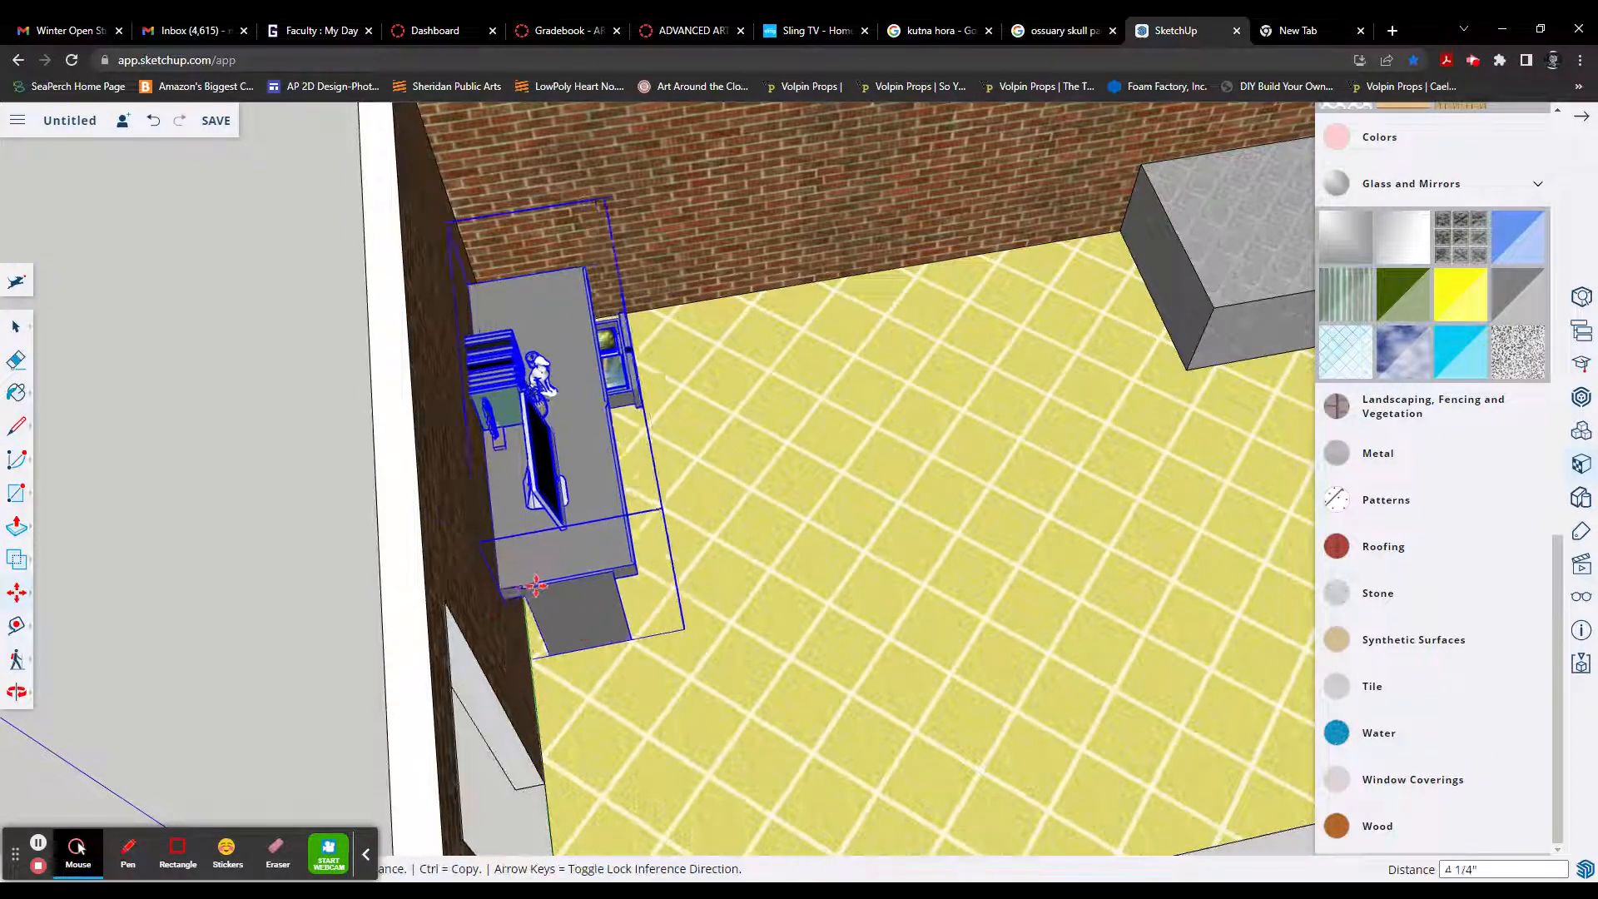
click(518, 586)
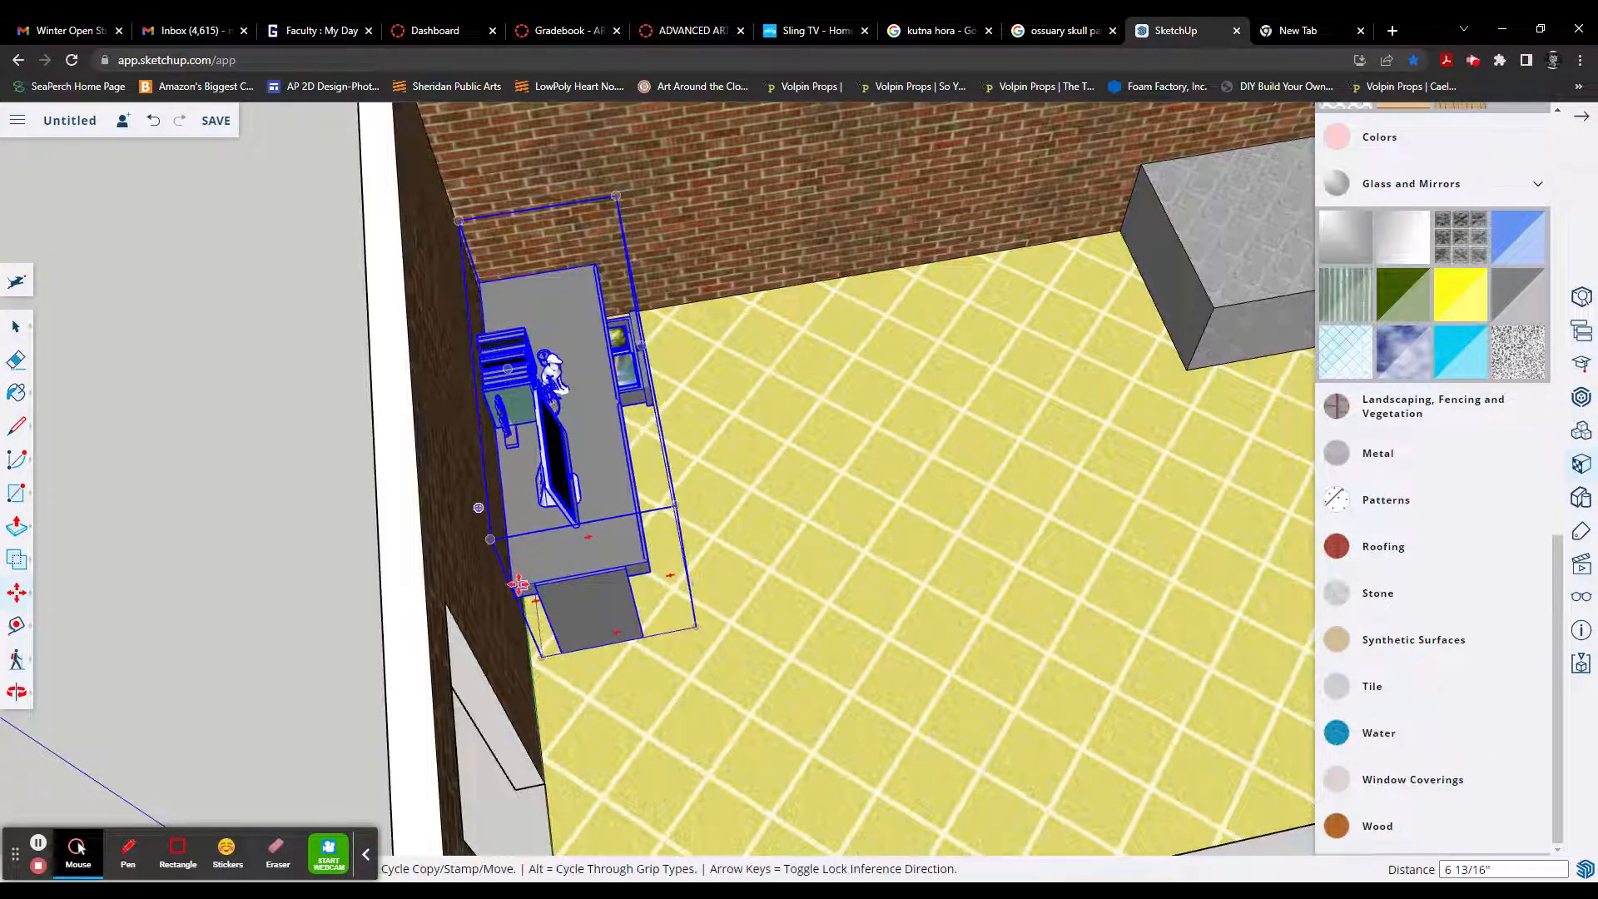
click(514, 586)
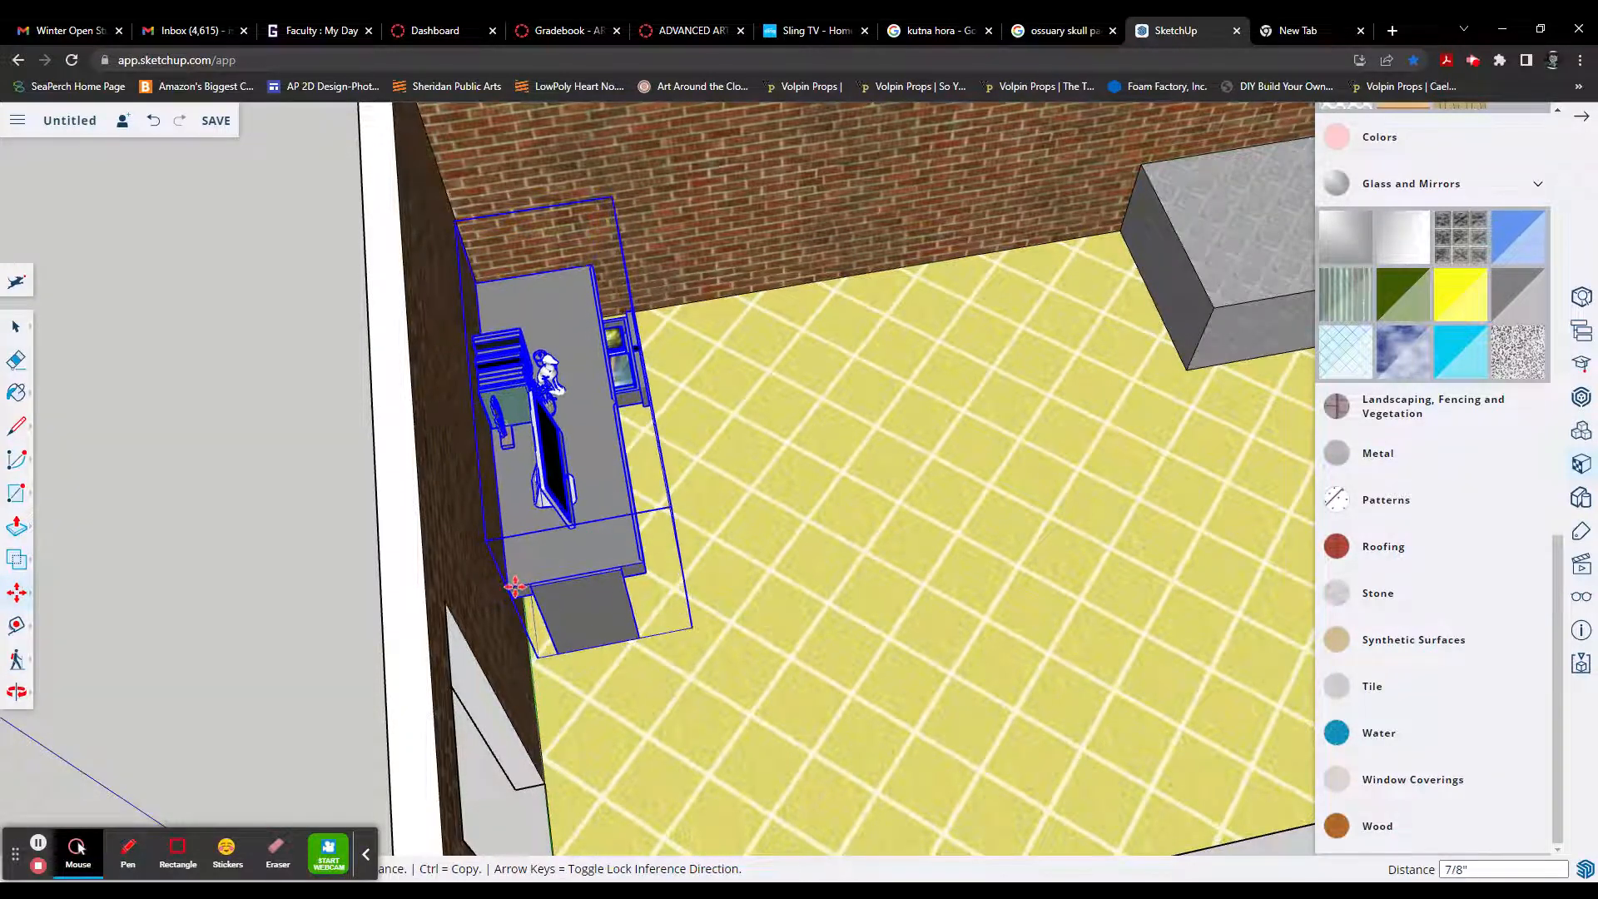
click(550, 584)
middle_drag(745, 556, 383, 483)
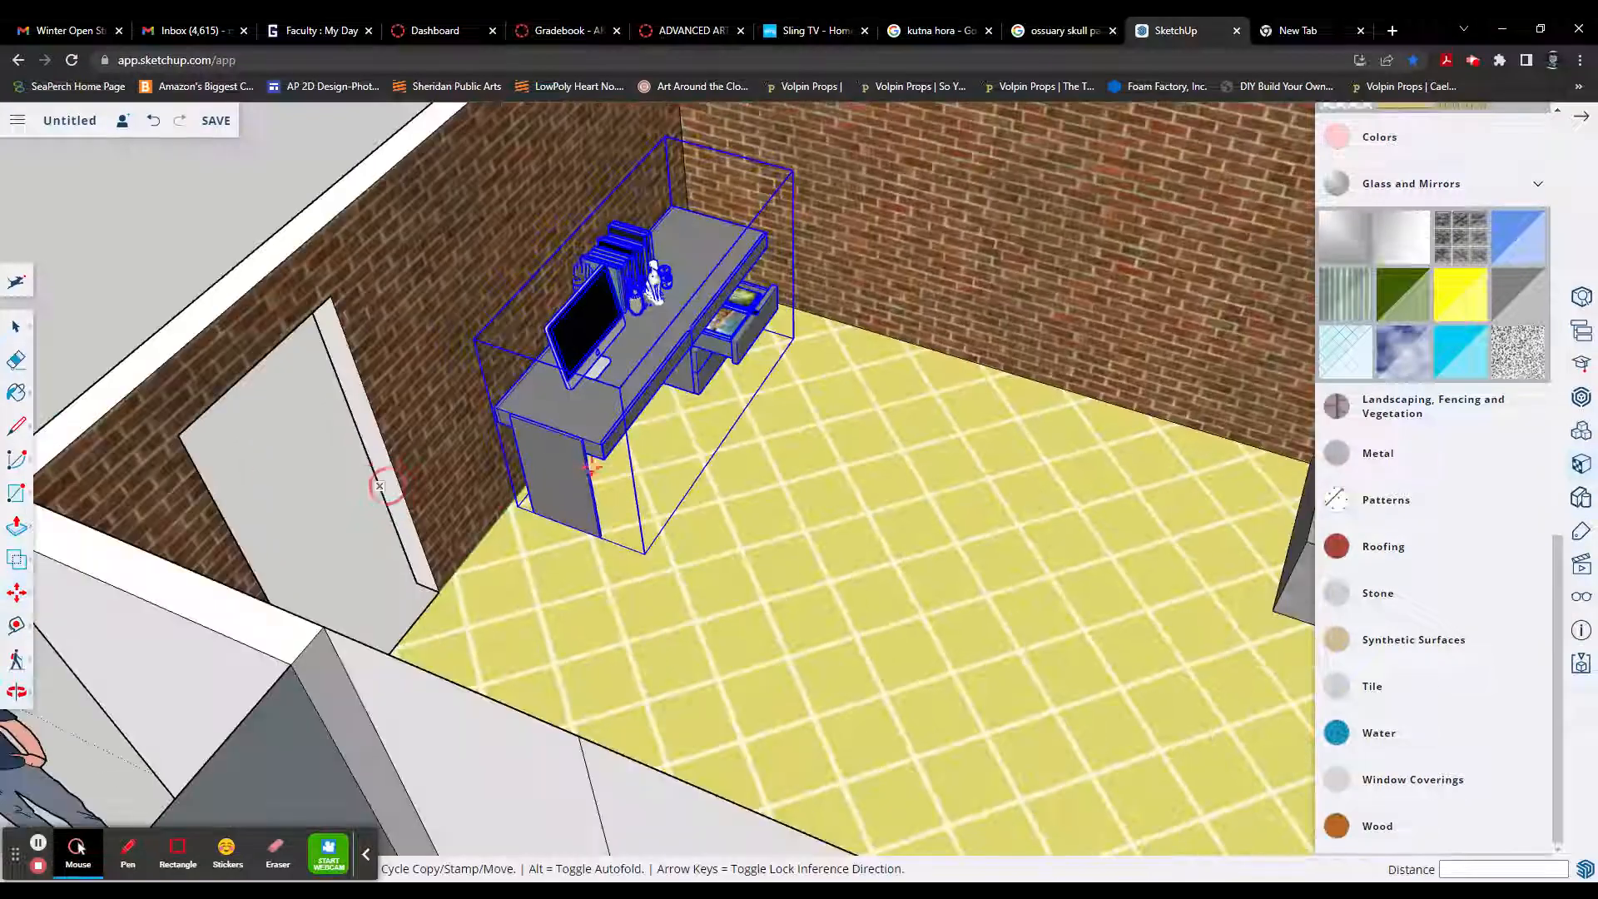
scroll(665, 520, down, 4)
middle_drag(739, 542, 464, 535)
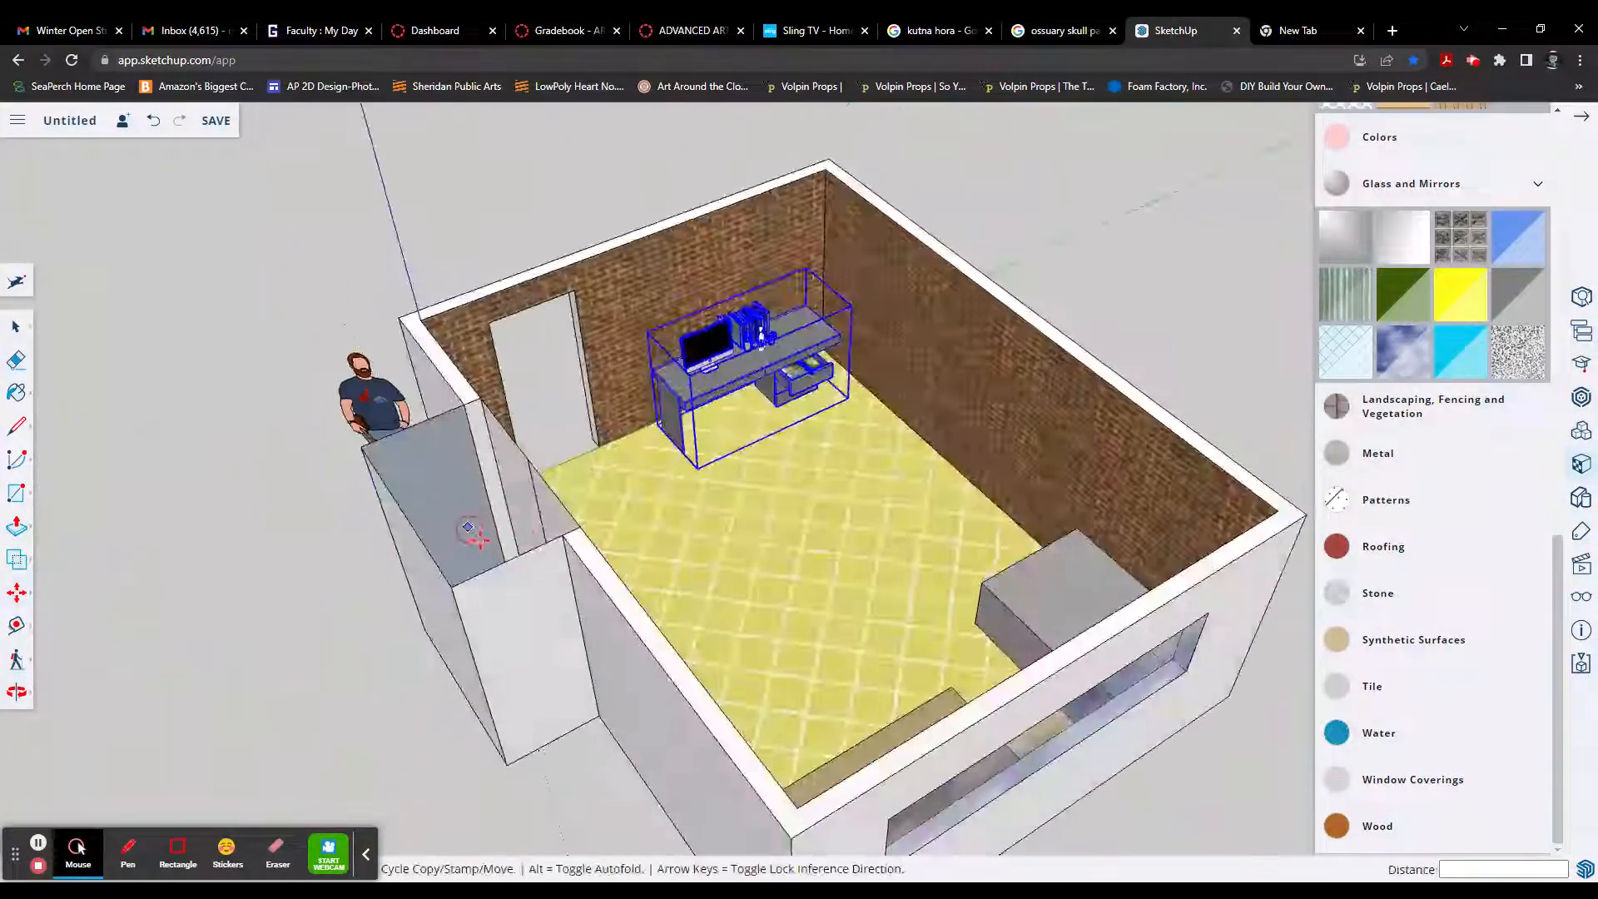
middle_drag(771, 547, 678, 577)
scroll(866, 590, down, 3)
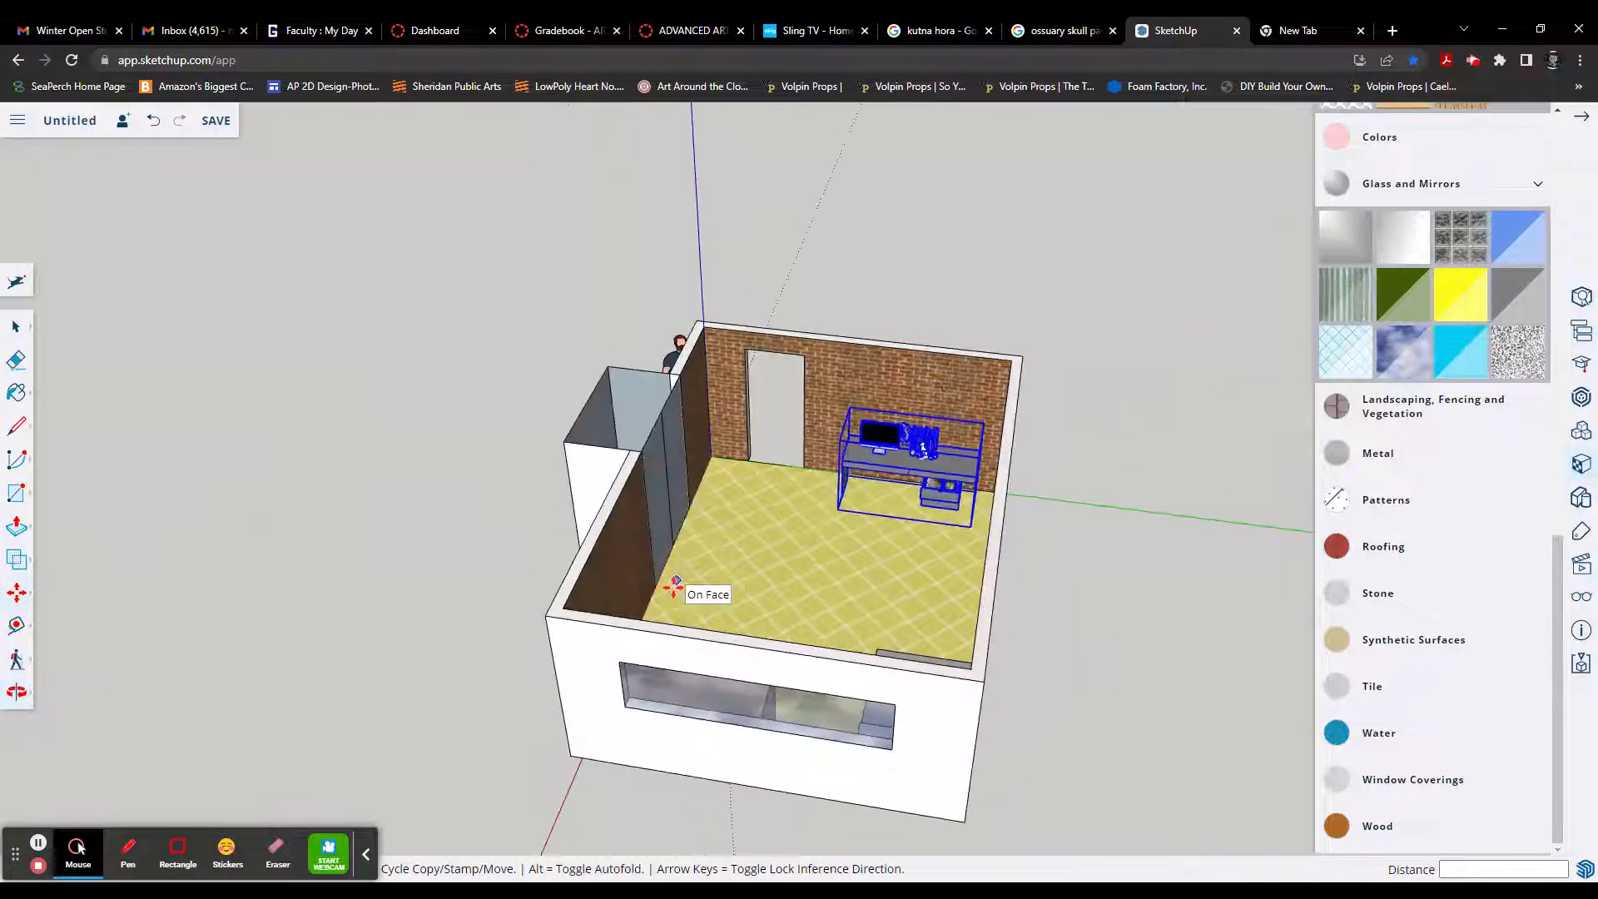